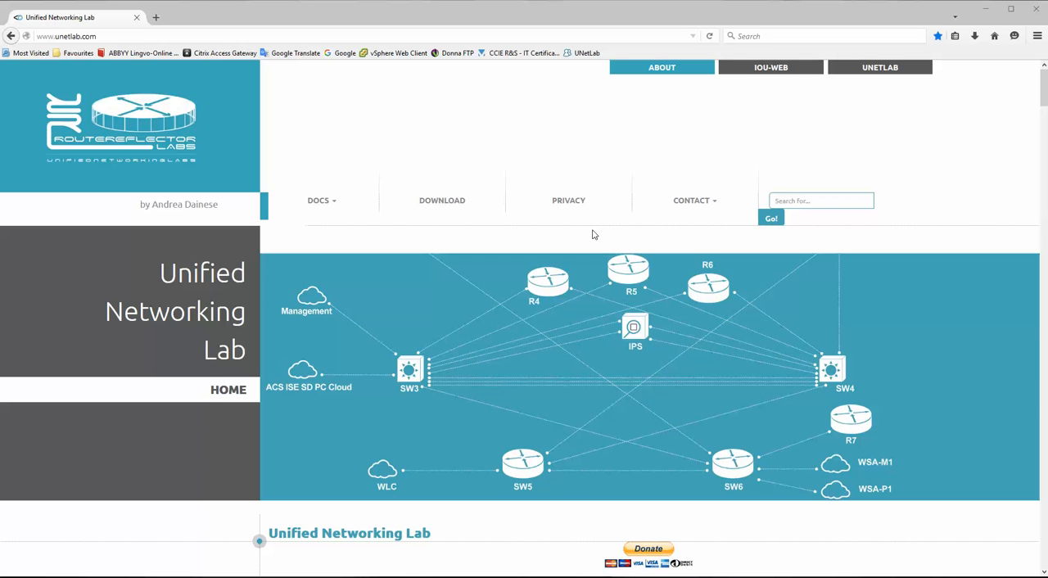
# - Switch to the Notepad outline, reposition its window and highlight the word "VMnet" in item 1
pyautogui.click(291, 576)
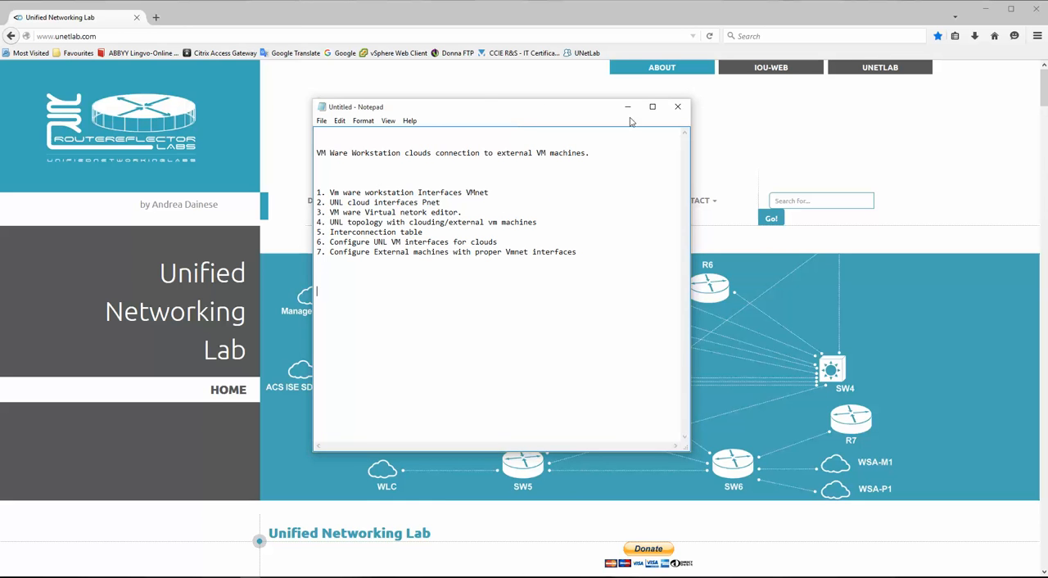
pyautogui.moveTo(520, 113); pyautogui.dragTo(510, 97)
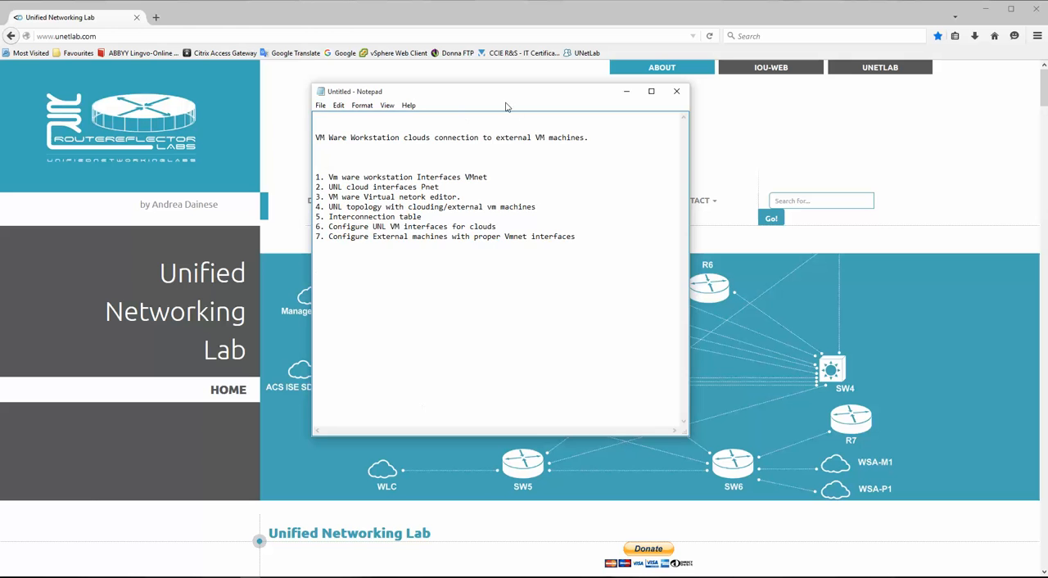
pyautogui.moveTo(505, 103); pyautogui.dragTo(537, 108)
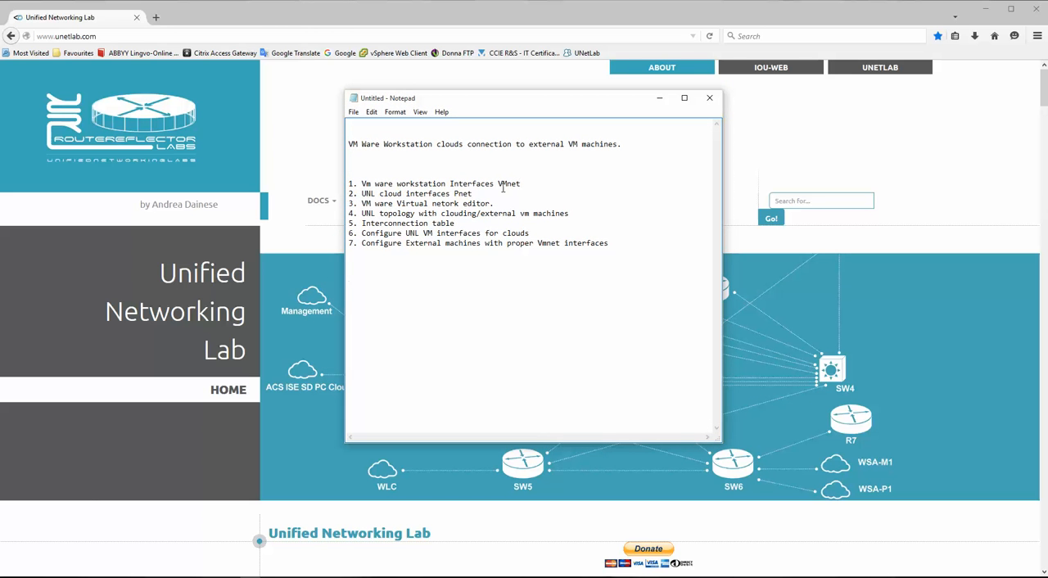
pyautogui.moveTo(498, 185); pyautogui.dragTo(521, 184)
# - Minimize the browser, switch to VMware Workstation and open the Virtual Network Editor
pyautogui.moveTo(127, 576)
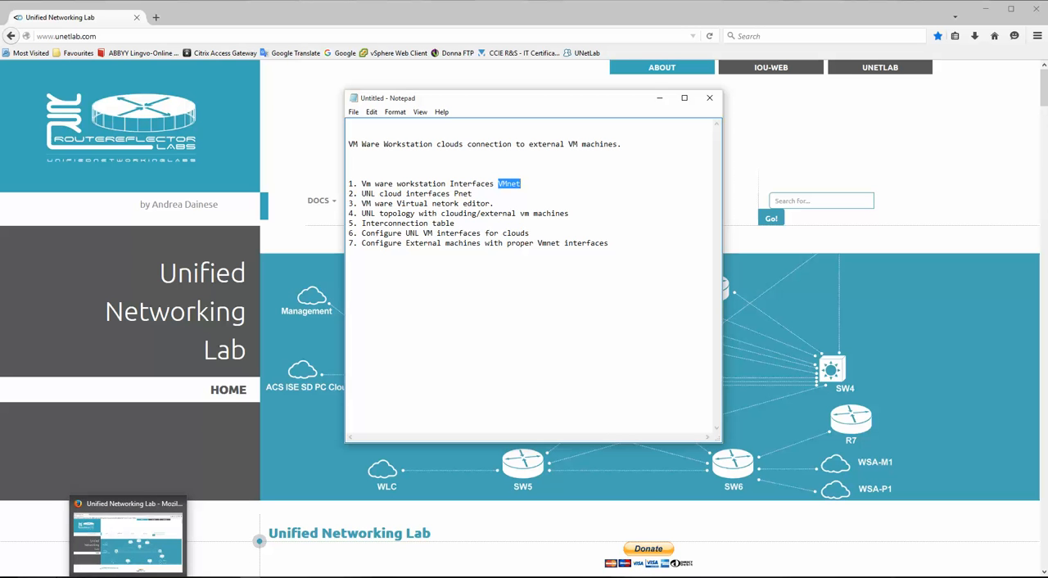
pyautogui.click(986, 14)
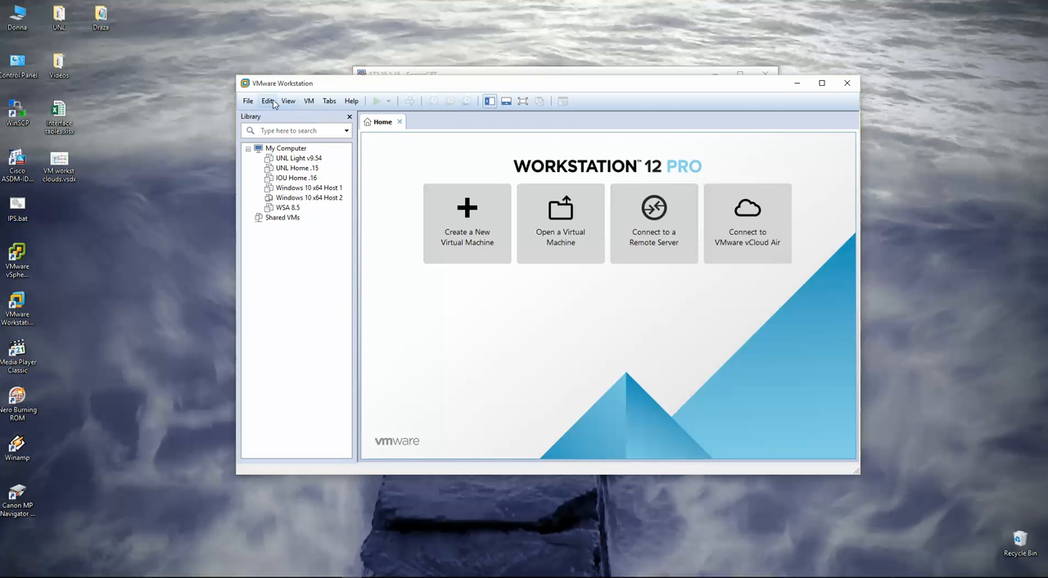
pyautogui.click(268, 101)
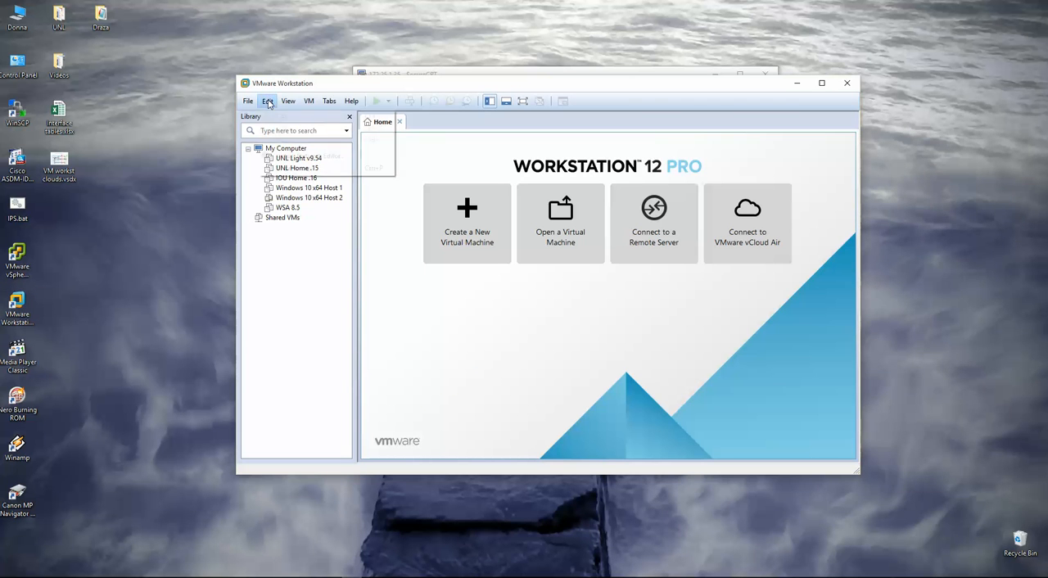
pyautogui.click(547, 78)
pyautogui.moveTo(538, 84); pyautogui.dragTo(527, 58)
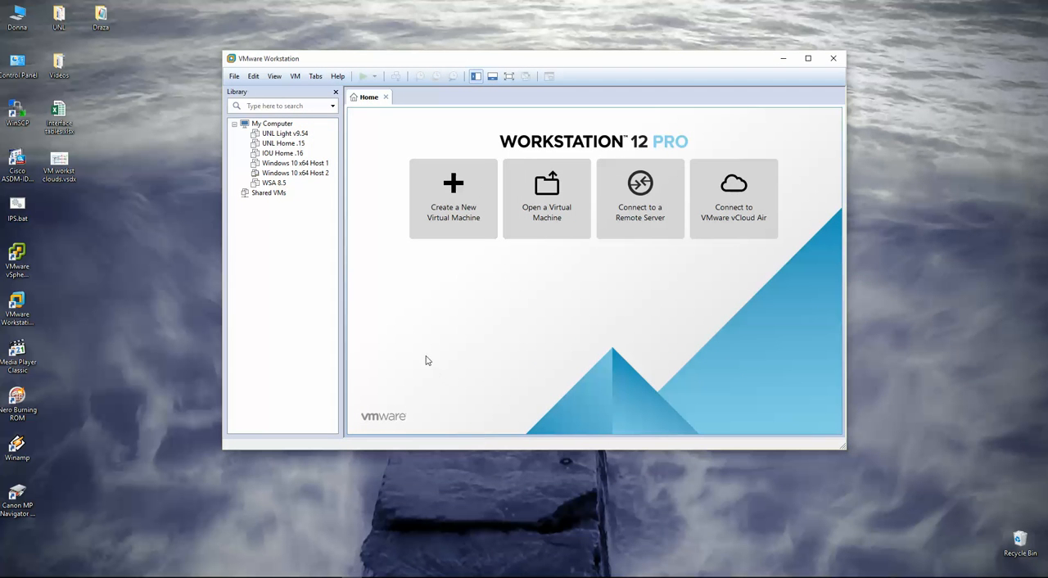
pyautogui.click(253, 77)
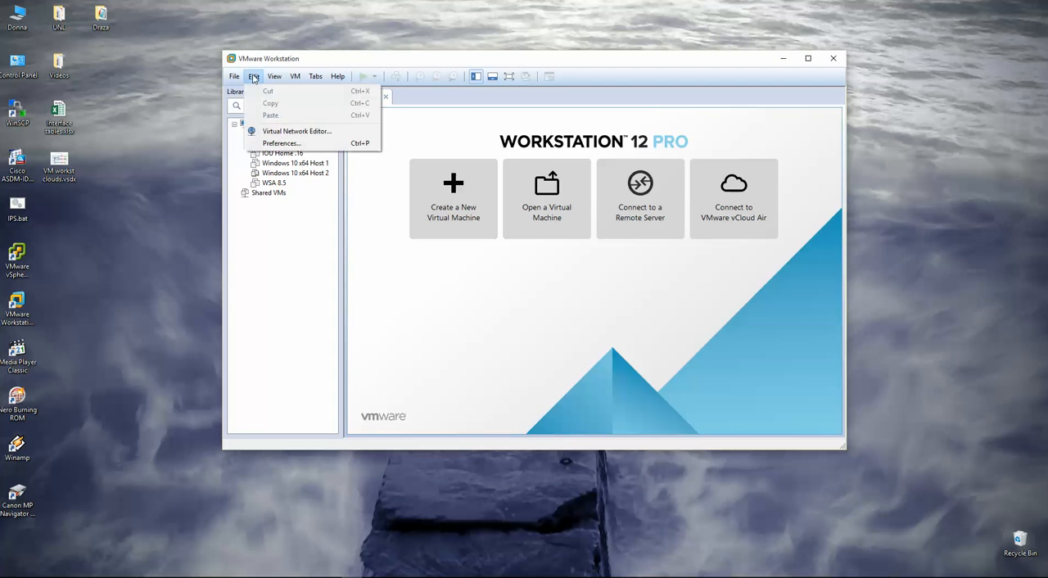
pyautogui.click(299, 131)
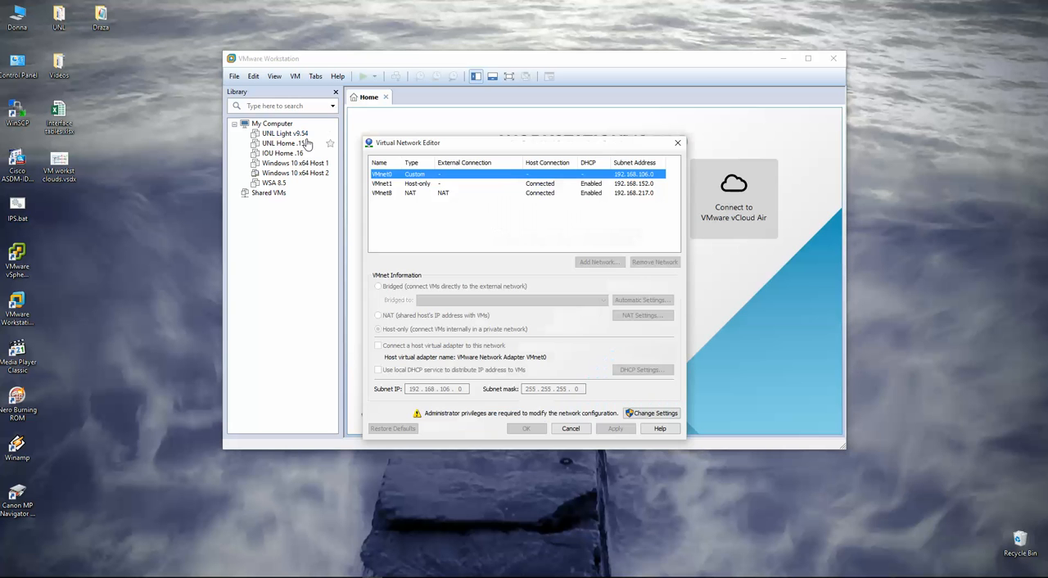
# - Review the network type and settings of VMnet0, VMnet1 and VMnet8 in the Virtual Network Editor
pyautogui.click(387, 184)
pyautogui.click(388, 194)
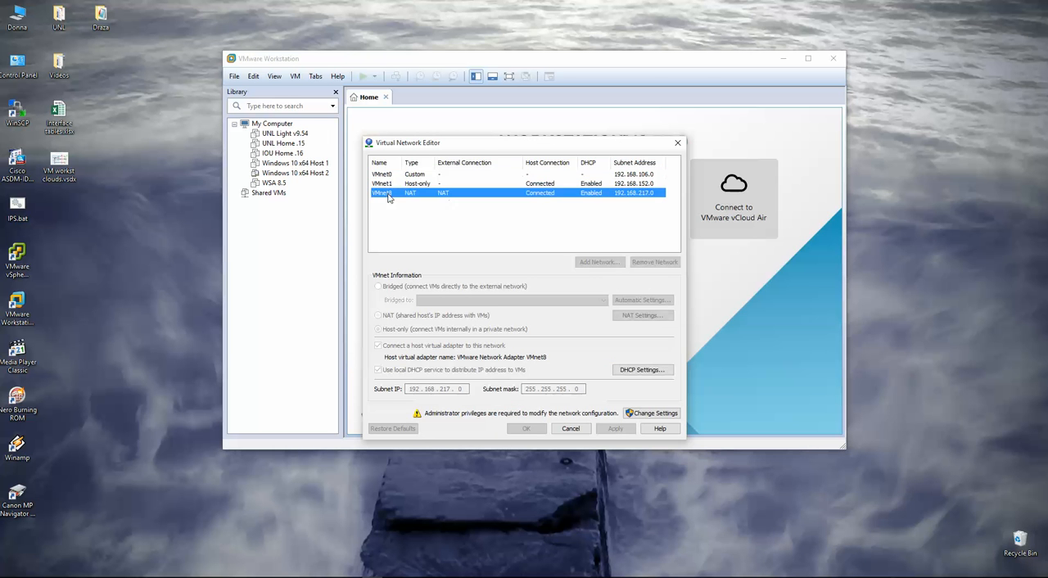
pyautogui.click(402, 185)
pyautogui.click(427, 175)
pyautogui.click(423, 187)
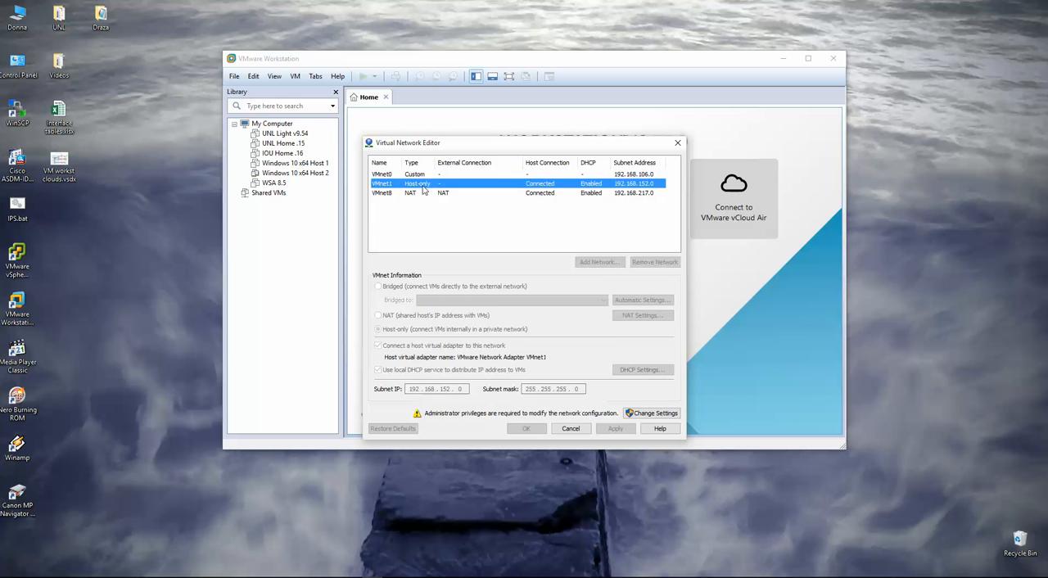
pyautogui.click(423, 195)
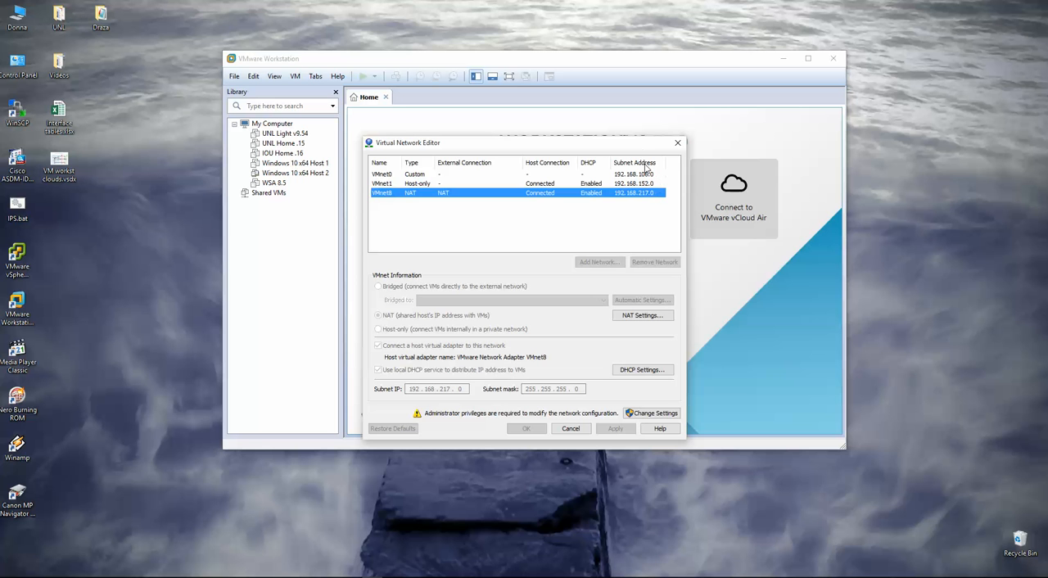
pyautogui.click(418, 183)
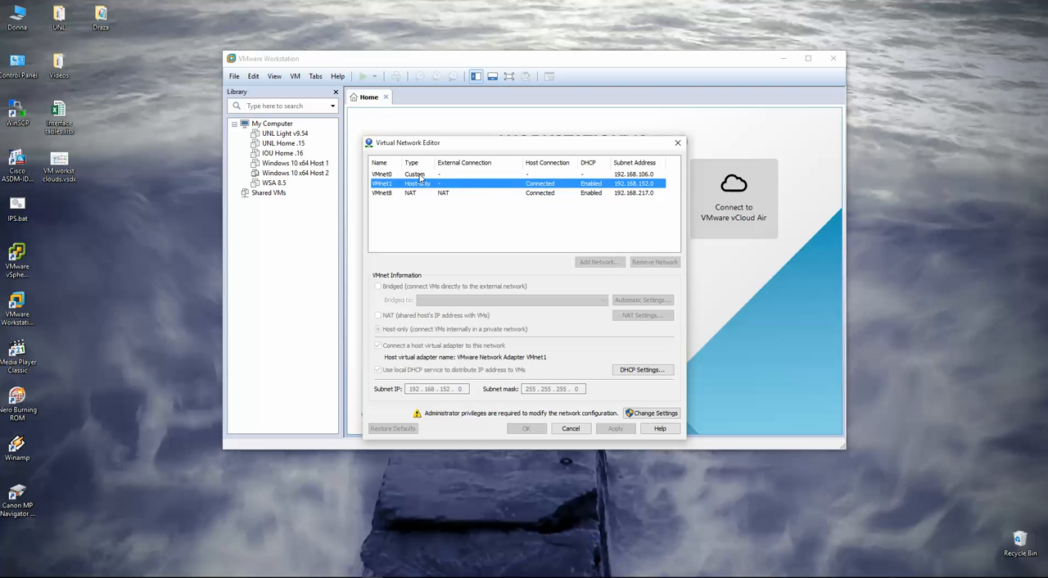
pyautogui.click(420, 175)
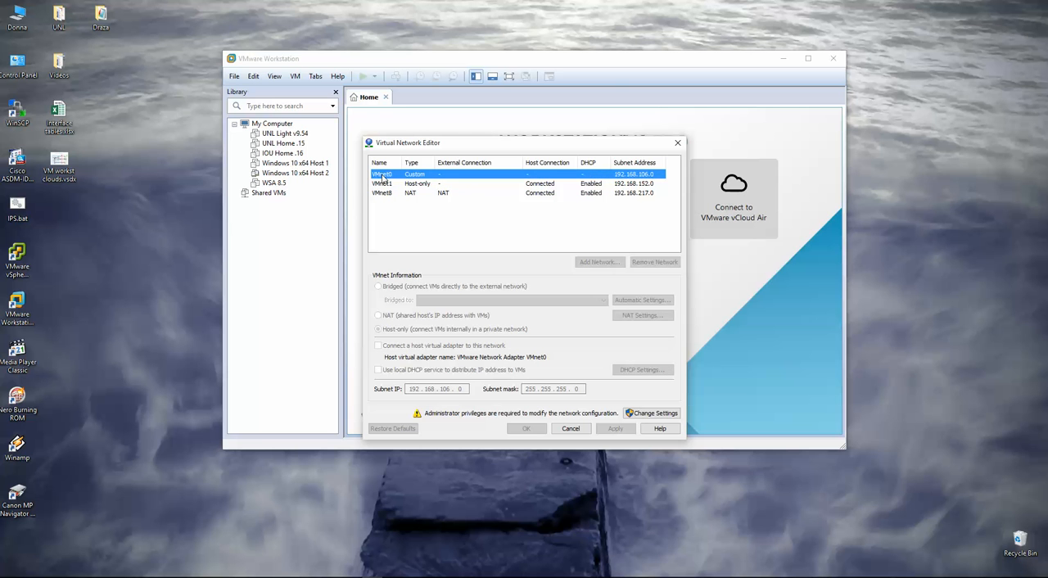
# - Unlock the network settings for changes, check which adapters VMnet0 can be bridged to, and cancel the editor
pyautogui.click(655, 414)
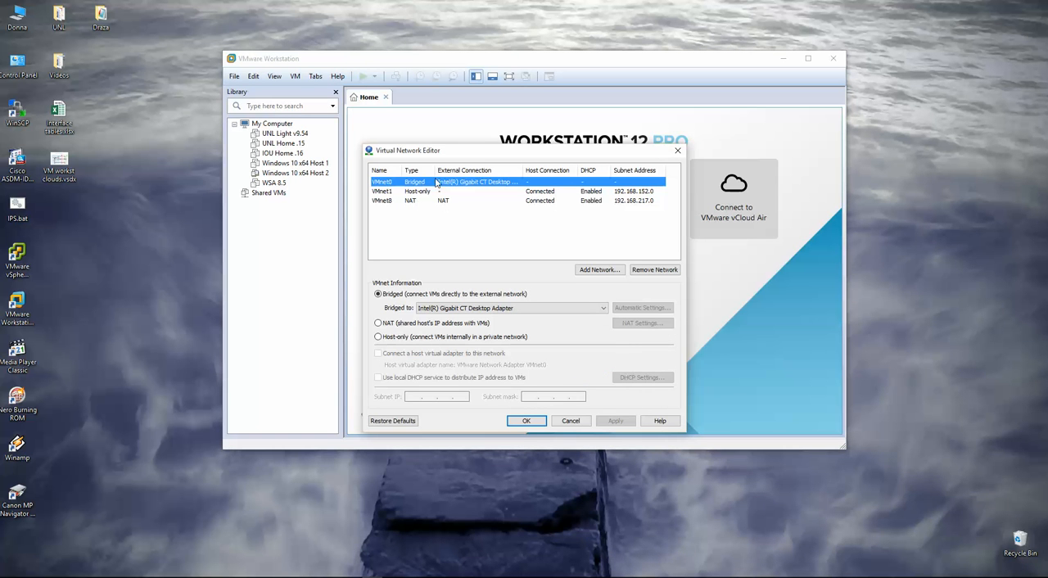
pyautogui.click(473, 311)
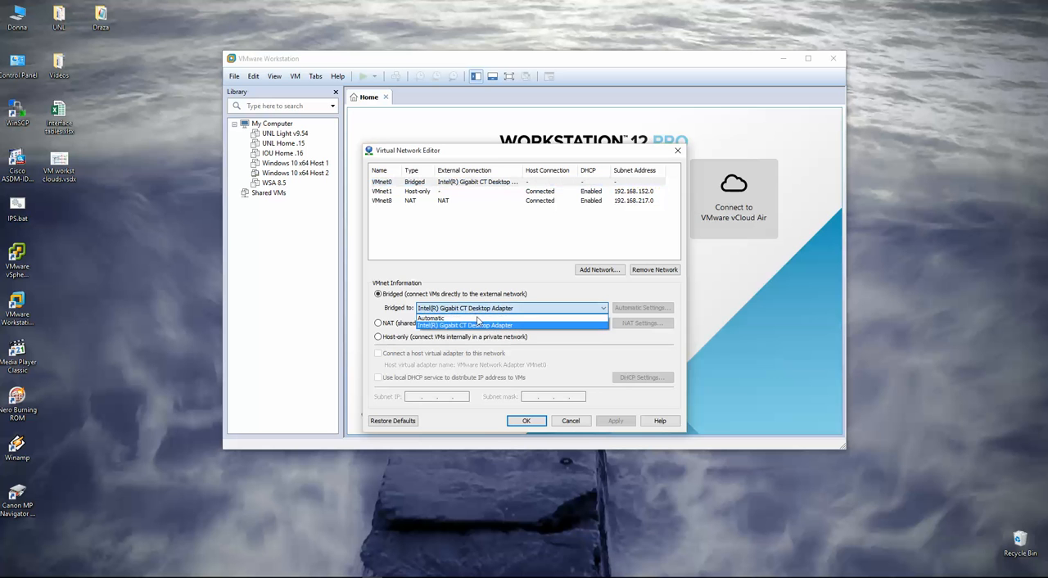
pyautogui.click(444, 328)
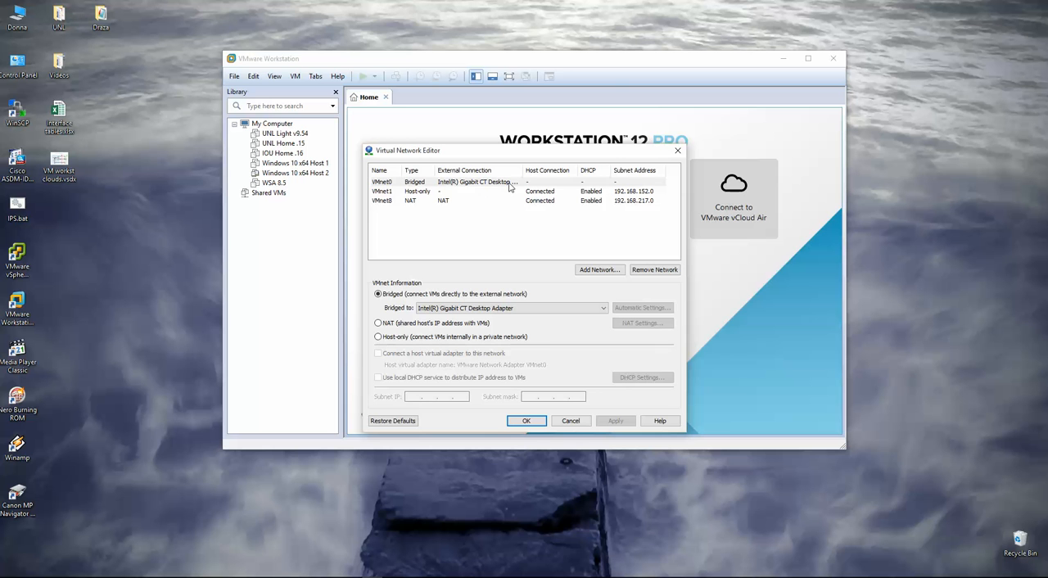
pyautogui.click(572, 422)
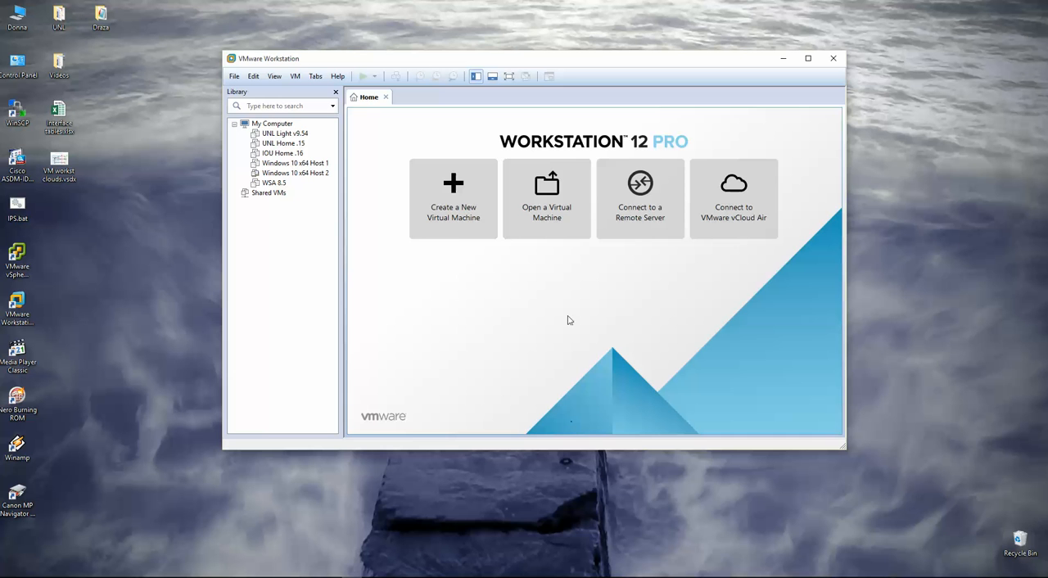
# - Highlight "UNL cloud interfaces Pnet" in the Notepad outline and return to VMware Workstation
pyautogui.click(229, 577)
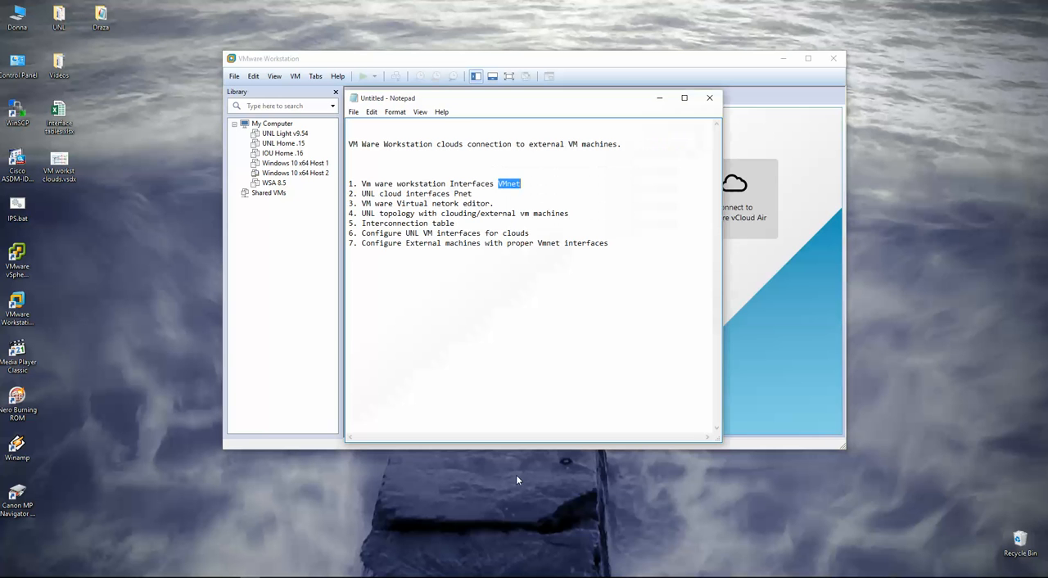
pyautogui.moveTo(362, 193); pyautogui.dragTo(502, 192)
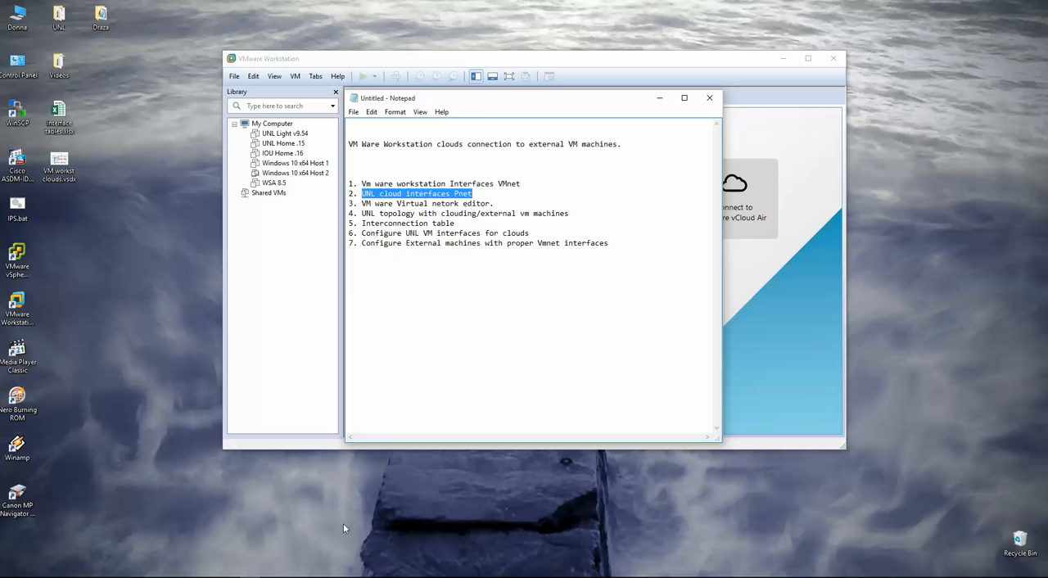
pyautogui.click(350, 577)
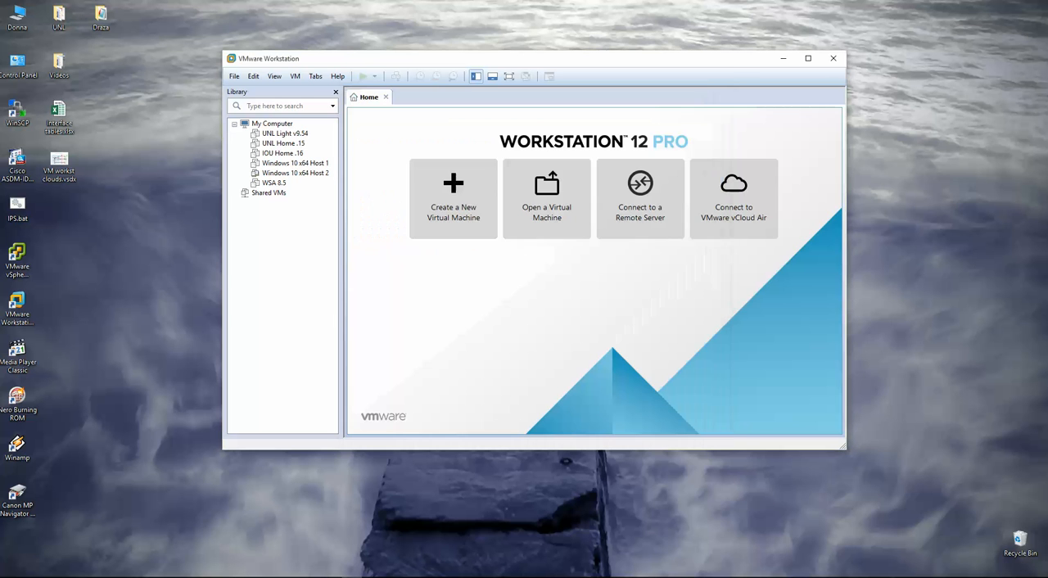
# - Review the network connections of all four network adapters in the UNL Home .15 virtual machine settings, then cancel the dialog
pyautogui.click(284, 144)
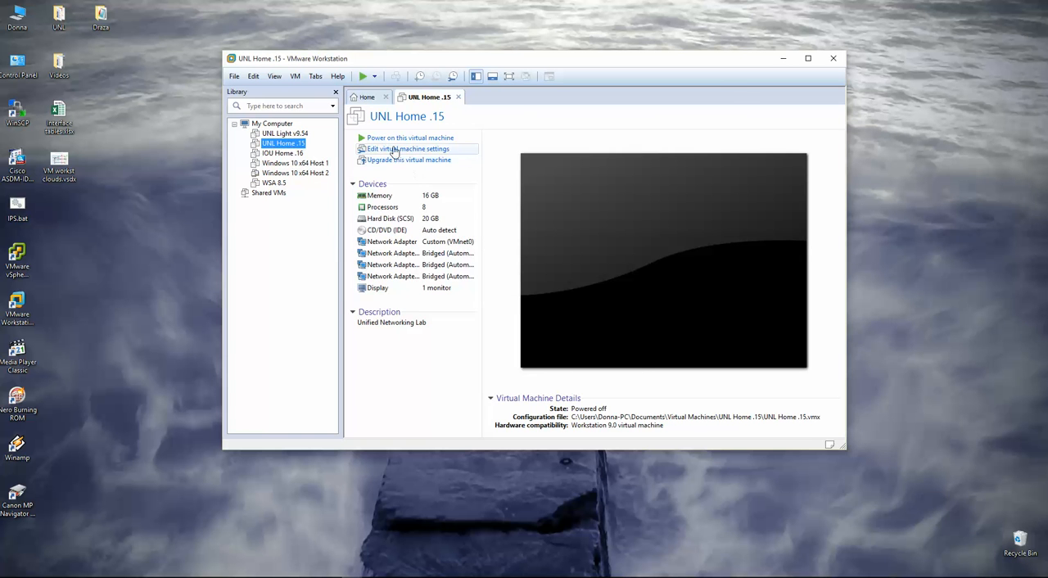
pyautogui.click(398, 149)
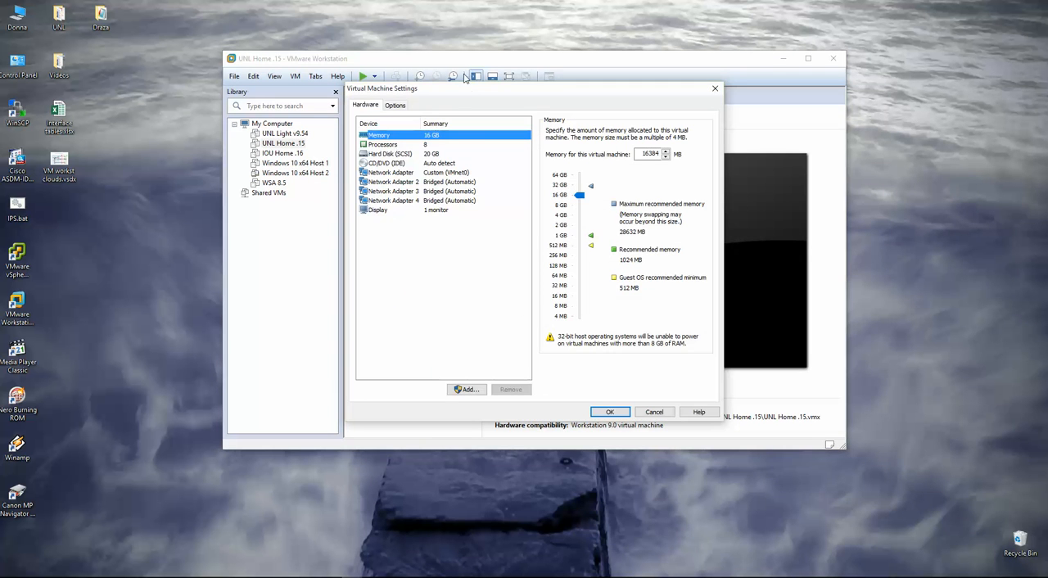
pyautogui.moveTo(467, 92); pyautogui.dragTo(429, 73)
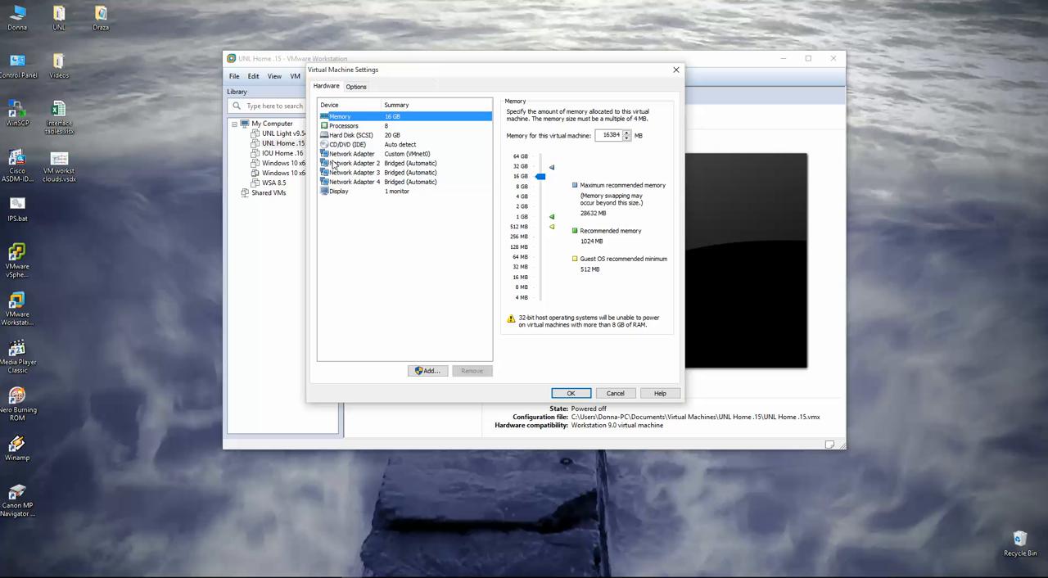
pyautogui.click(354, 154)
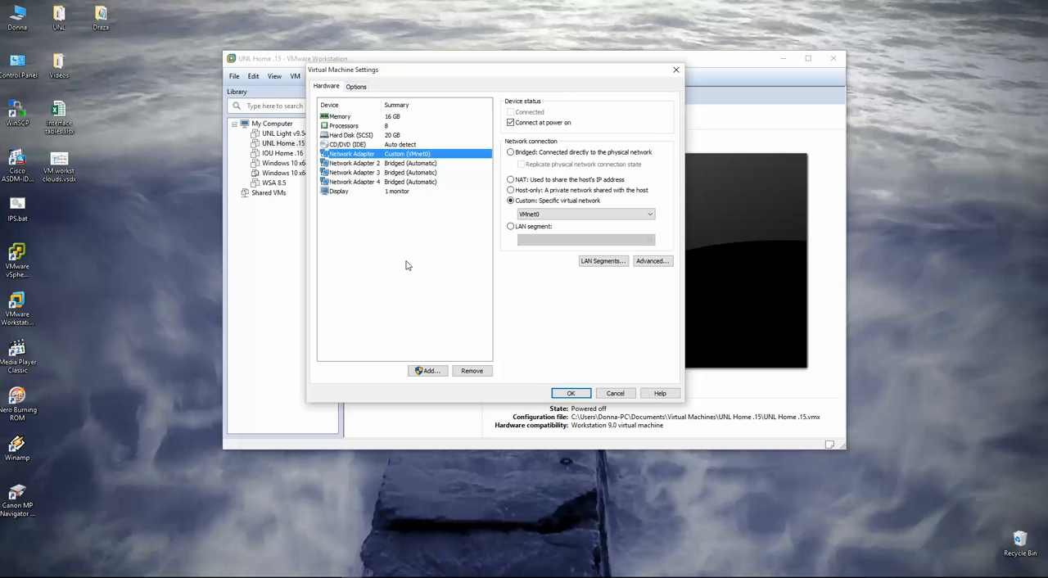
pyautogui.click(375, 165)
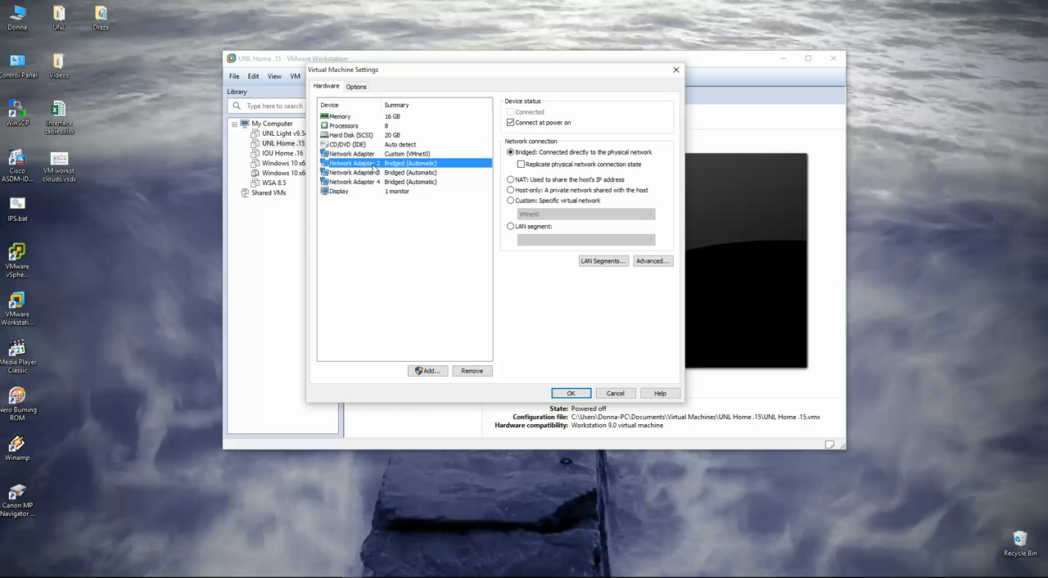
pyautogui.click(382, 173)
pyautogui.click(406, 182)
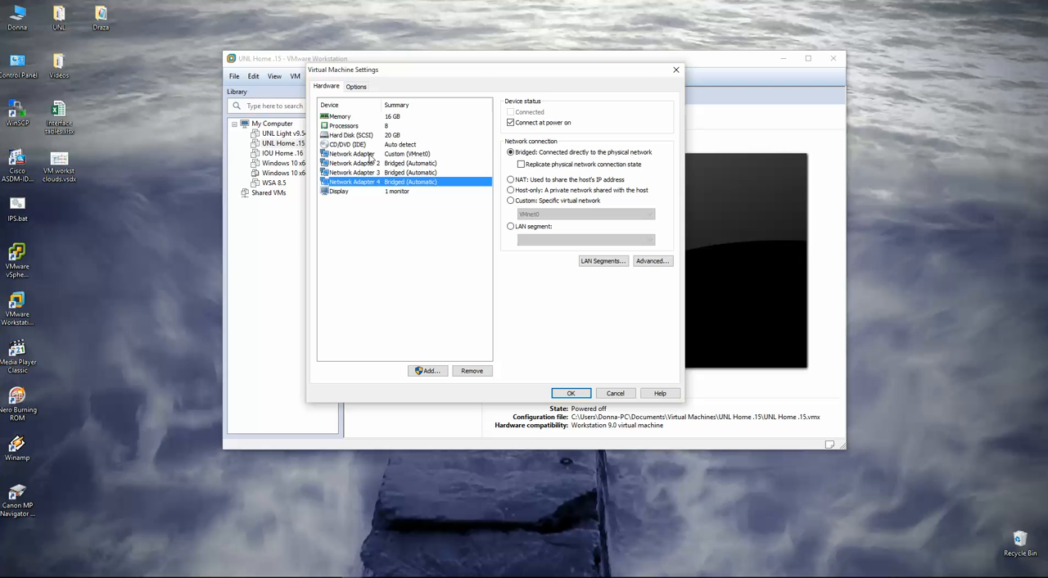
pyautogui.click(371, 155)
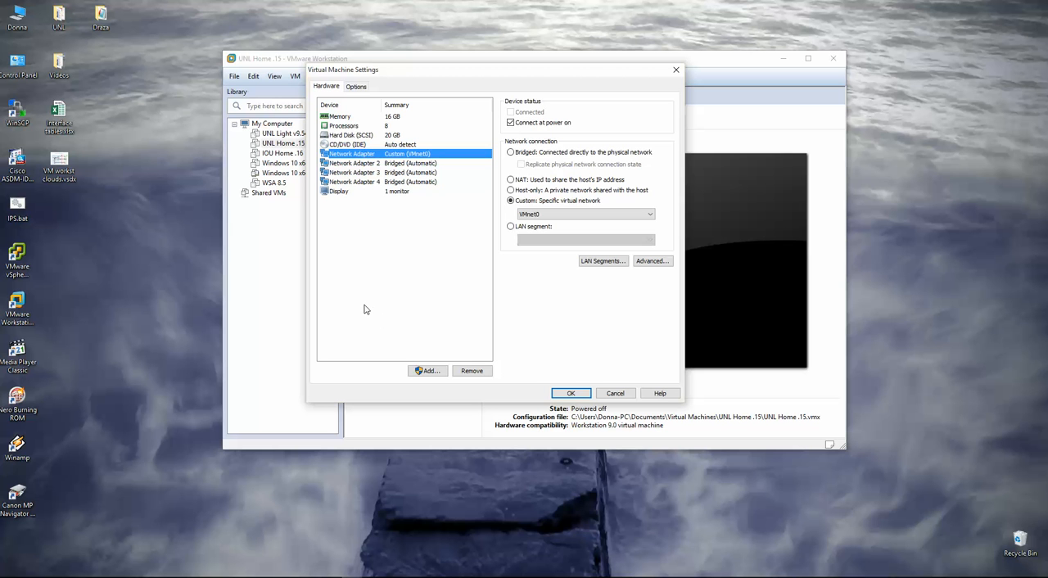
pyautogui.click(406, 163)
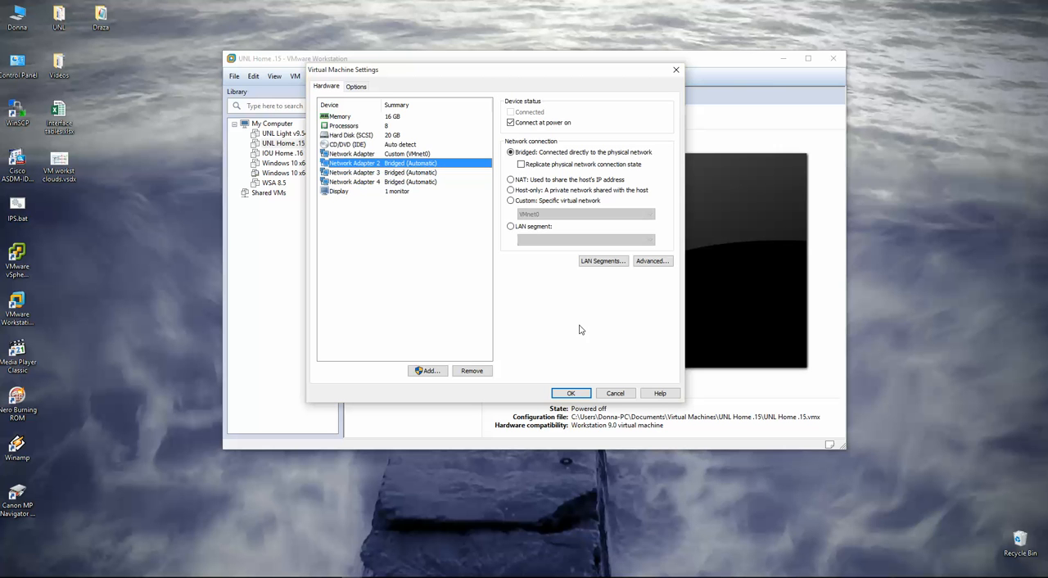
pyautogui.click(615, 394)
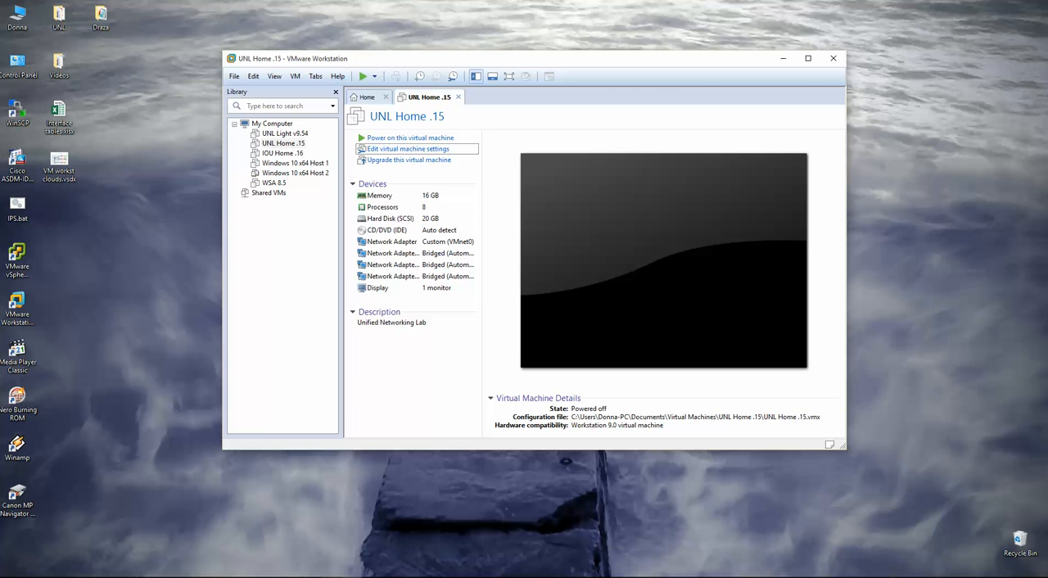
# - Switch to the Visio topology diagram and examine the VMnet14, VMnet12 and VMnet11 links between the Pnet clouds and external machines
pyautogui.moveTo(344, 577)
pyautogui.click(381, 545)
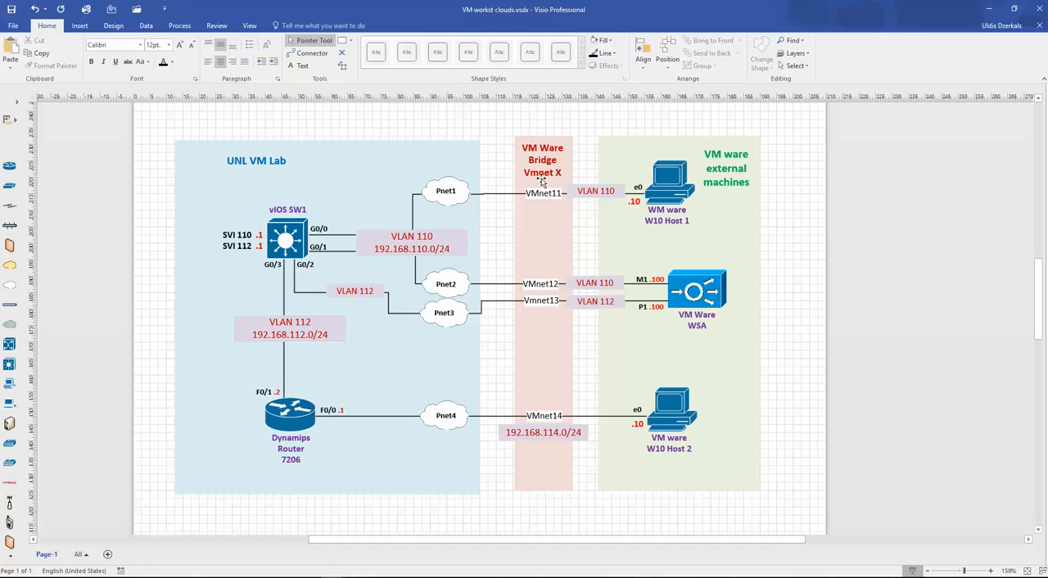
pyautogui.click(547, 418)
pyautogui.click(542, 284)
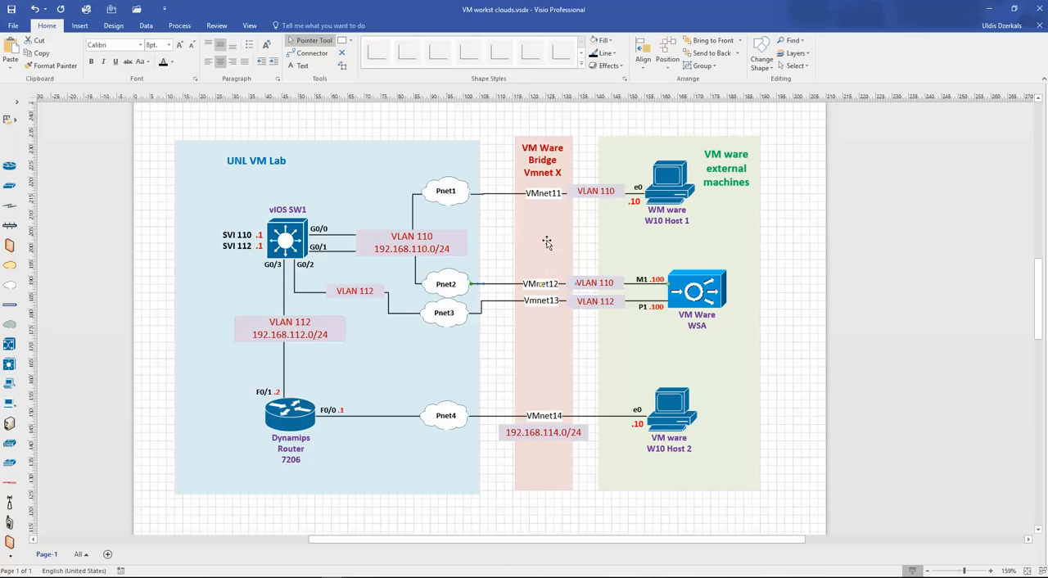
pyautogui.click(547, 195)
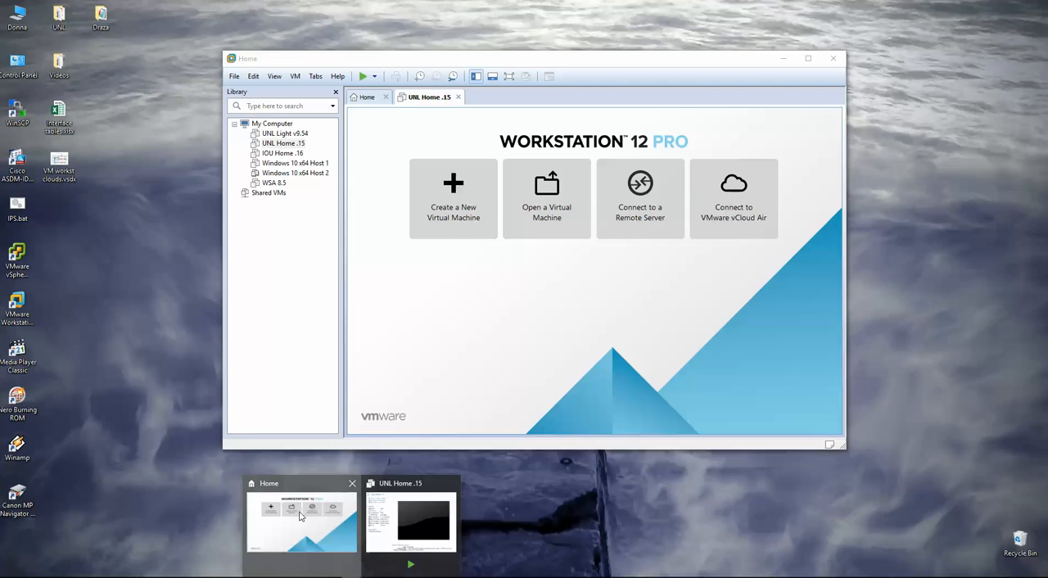
# - Switch to VMware Workstation, view the UNL Home .15, both Windows 10 x64 Host and WSA 8.5 virtual machines, and return to the Visio diagram
pyautogui.click(300, 516)
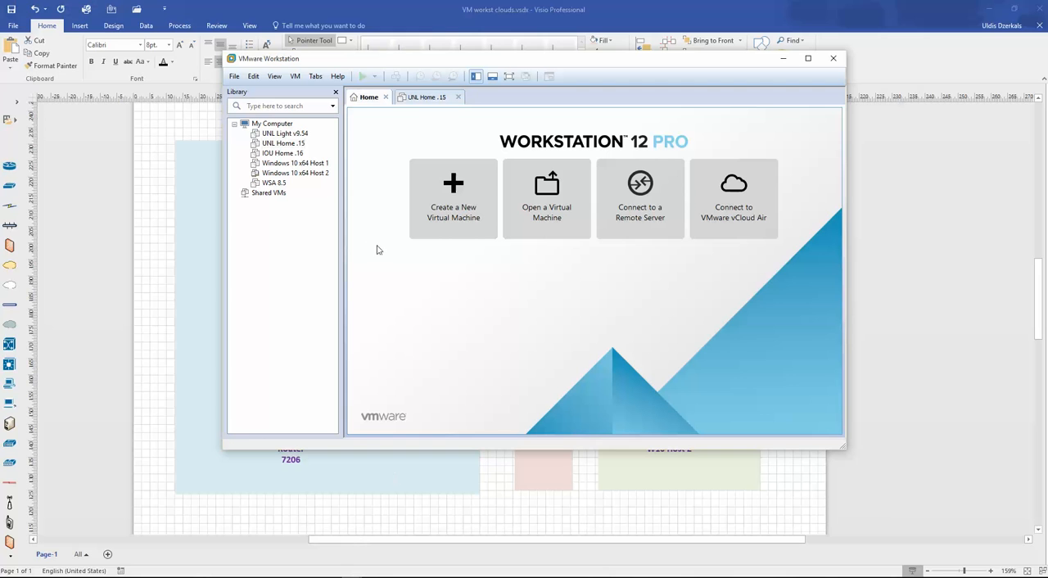
pyautogui.click(289, 144)
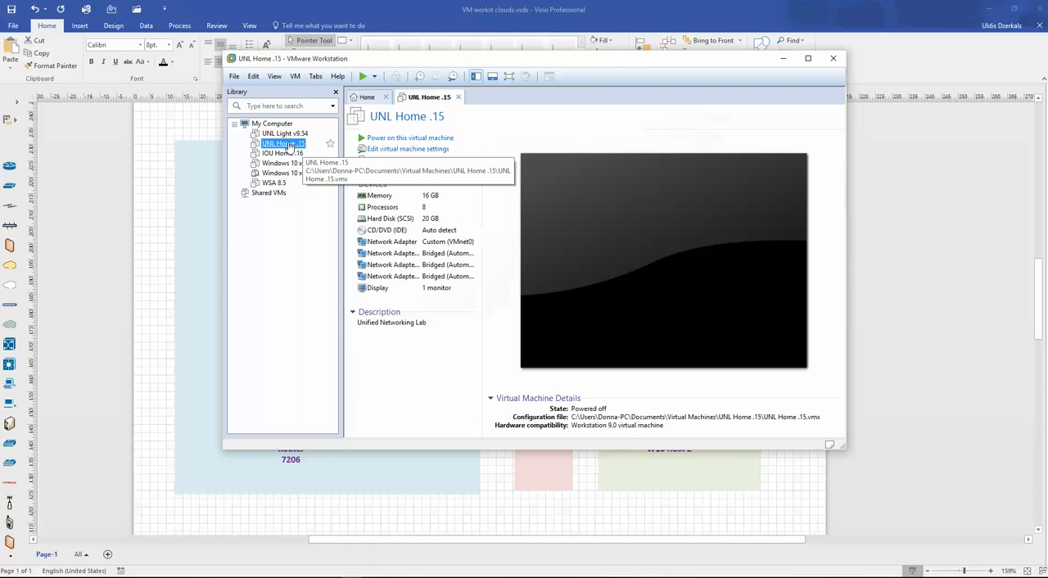
pyautogui.click(295, 163)
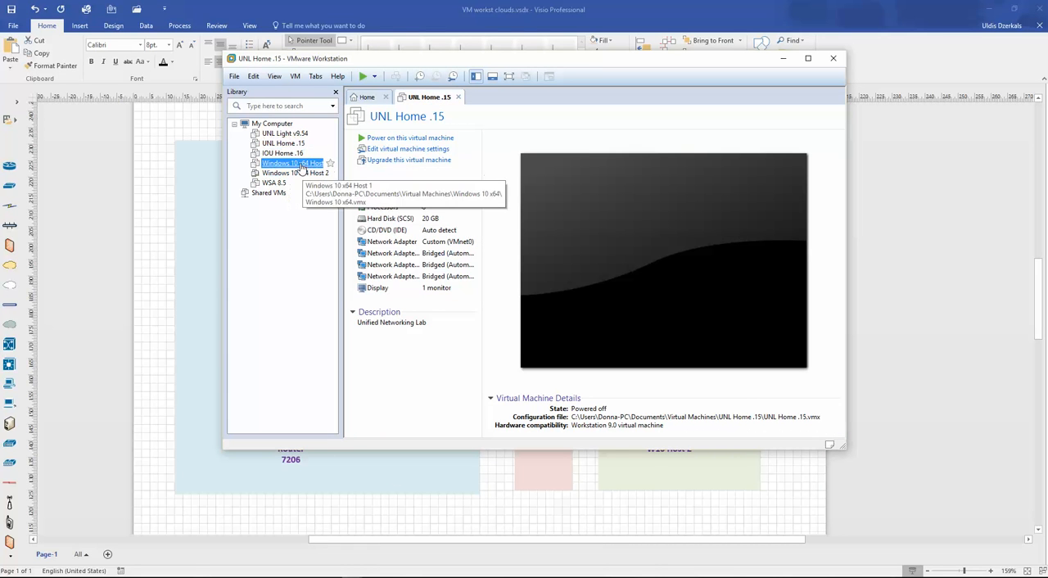
pyautogui.moveTo(530, 66); pyautogui.dragTo(638, 121)
pyautogui.click(397, 229)
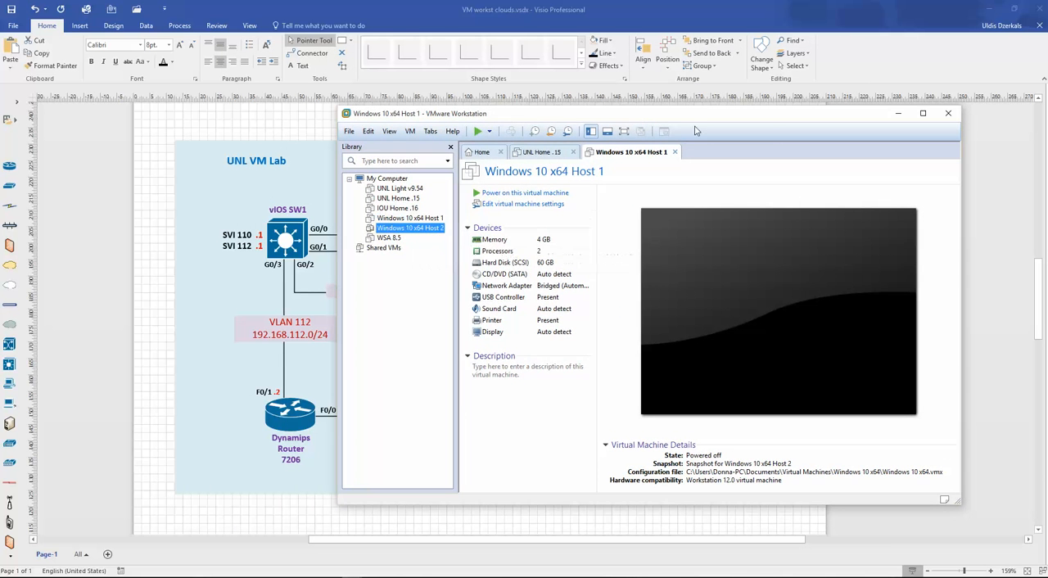
pyautogui.moveTo(705, 114); pyautogui.dragTo(571, 125)
pyautogui.click(350, 232)
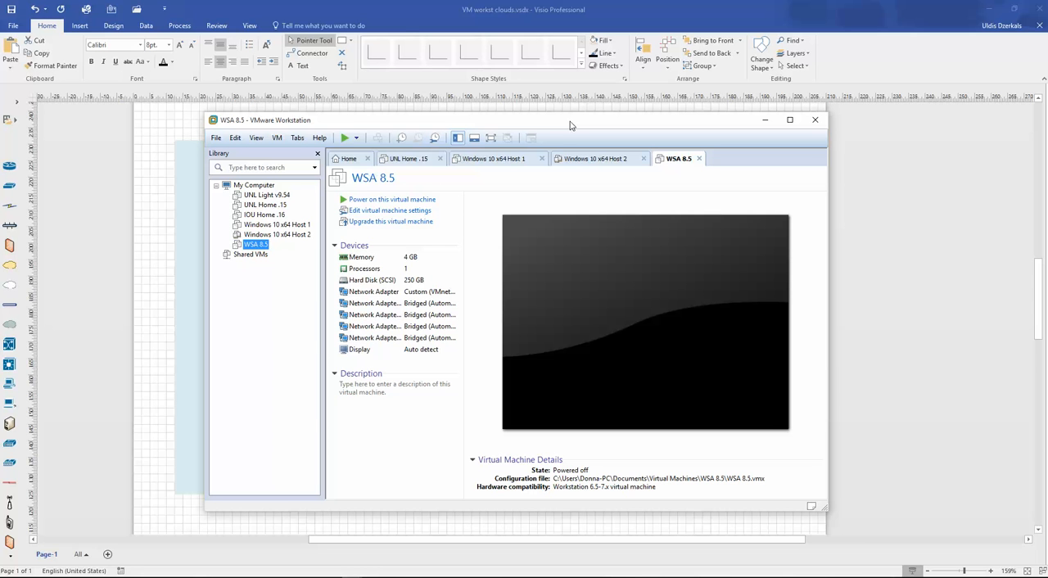
pyautogui.moveTo(570, 126); pyautogui.dragTo(638, 96)
pyautogui.click(831, 90)
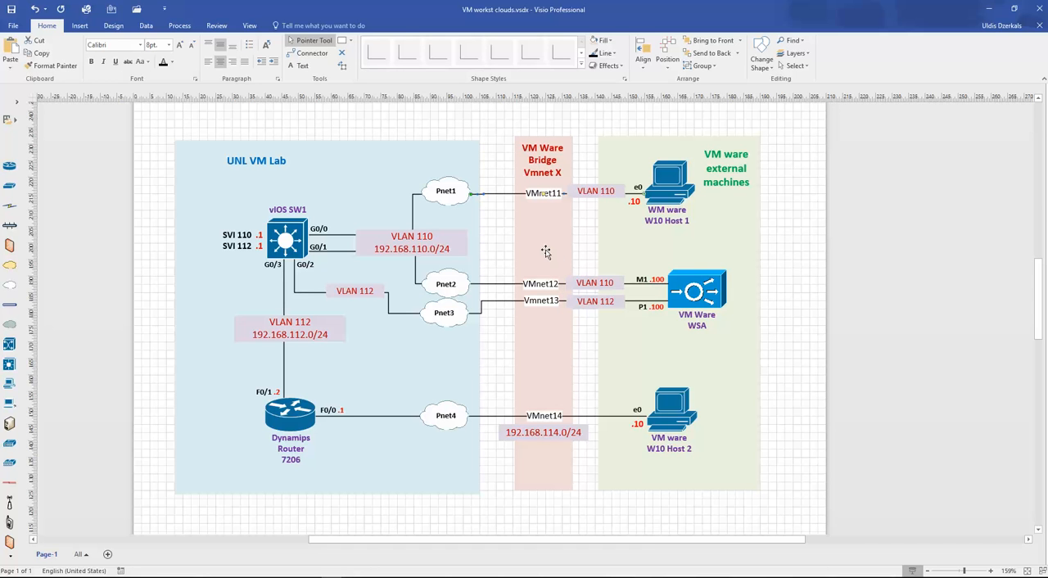
pyautogui.click(783, 324)
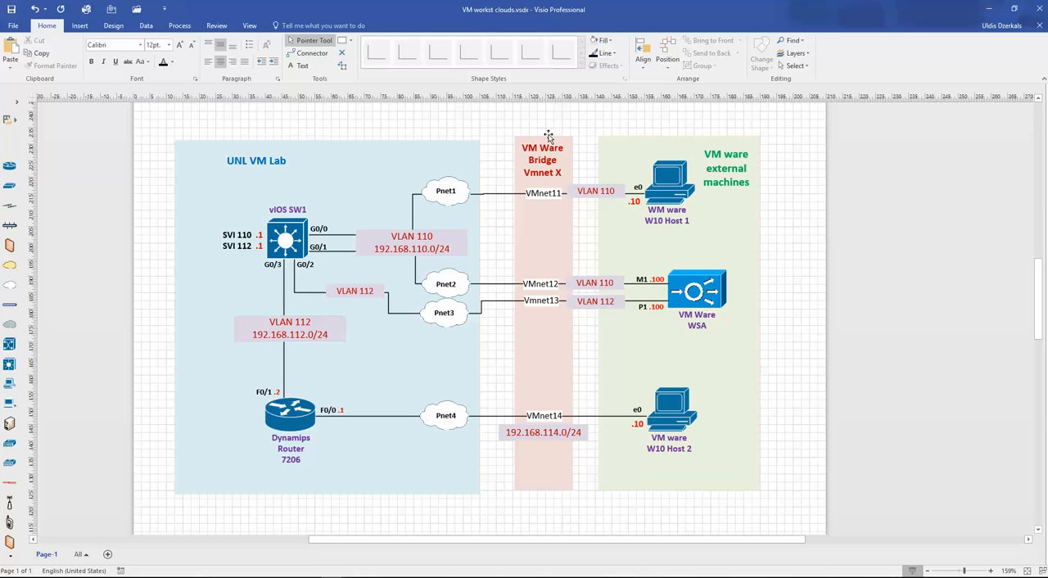
# - Switch to VMware Workstation, open the Virtual Network Editor and unlock its network settings for changes
pyautogui.moveTo(352, 577)
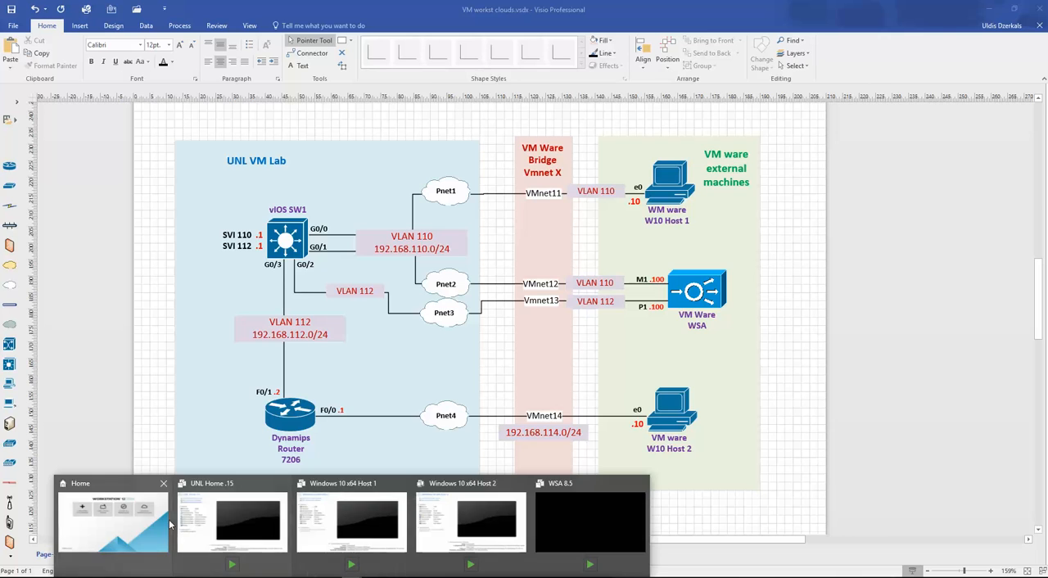
pyautogui.click(131, 528)
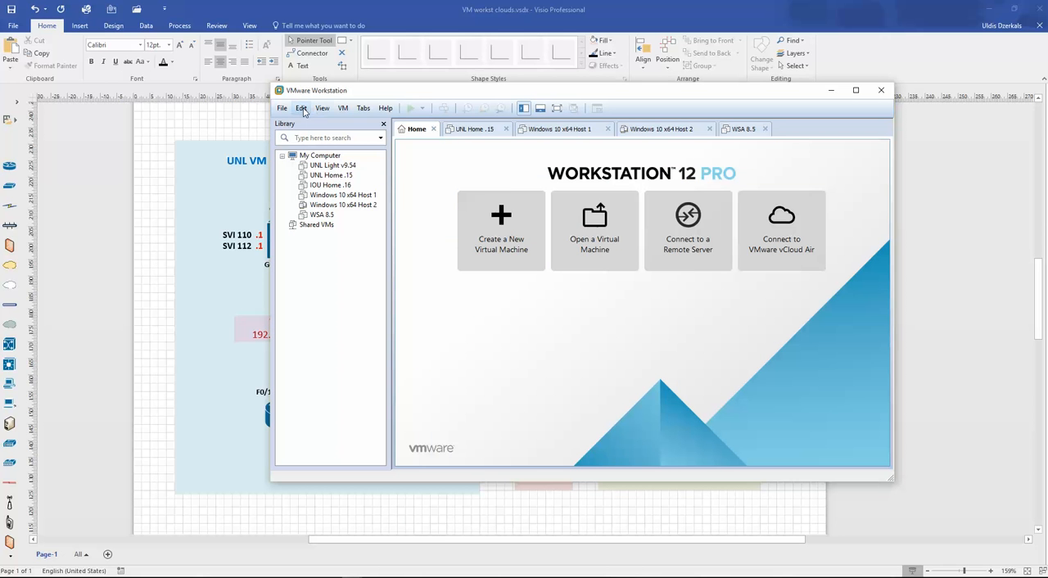
pyautogui.click(302, 109)
pyautogui.click(345, 164)
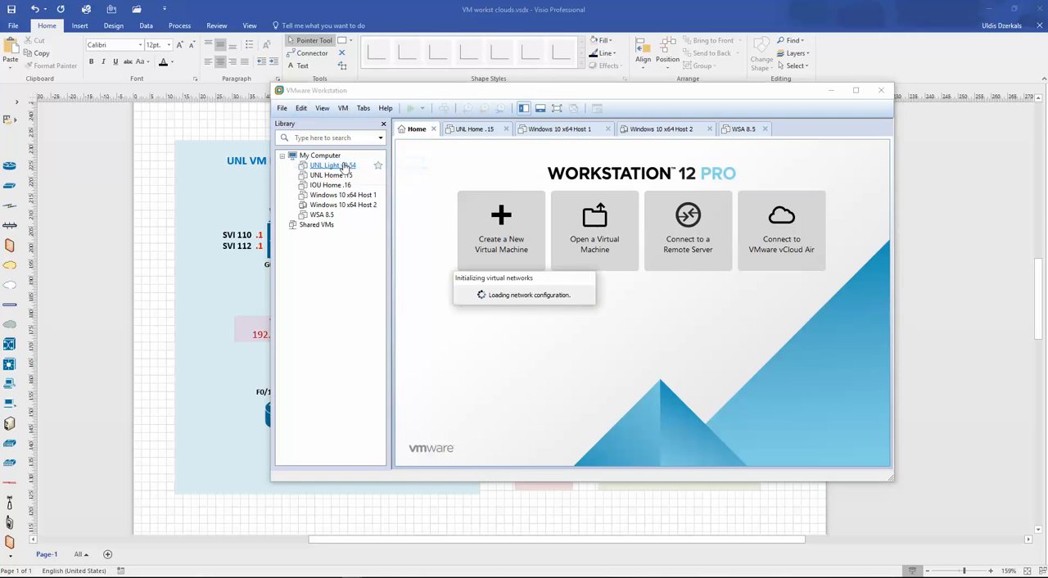
pyautogui.click(95, 248)
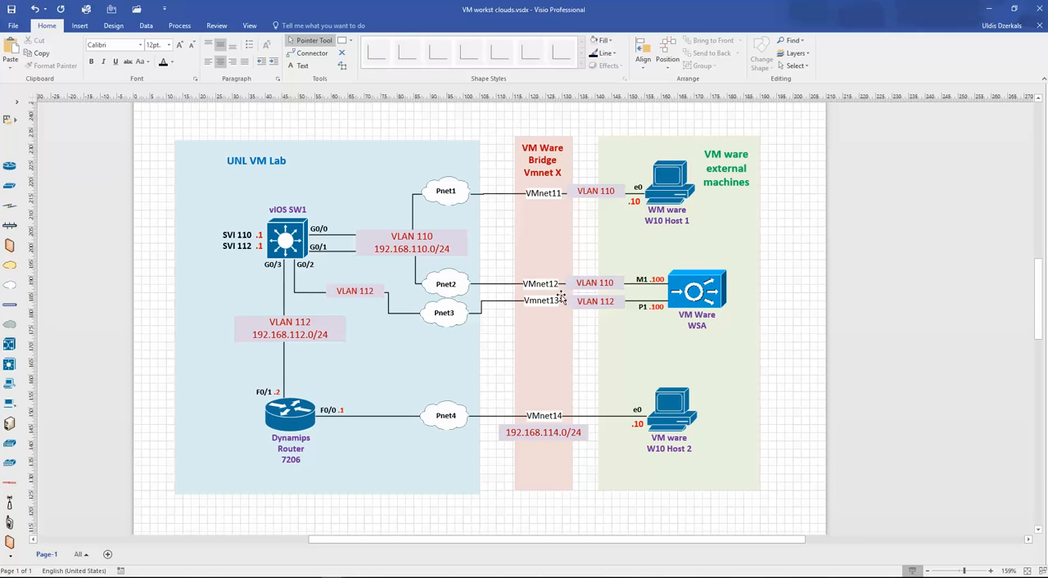
pyautogui.click(372, 576)
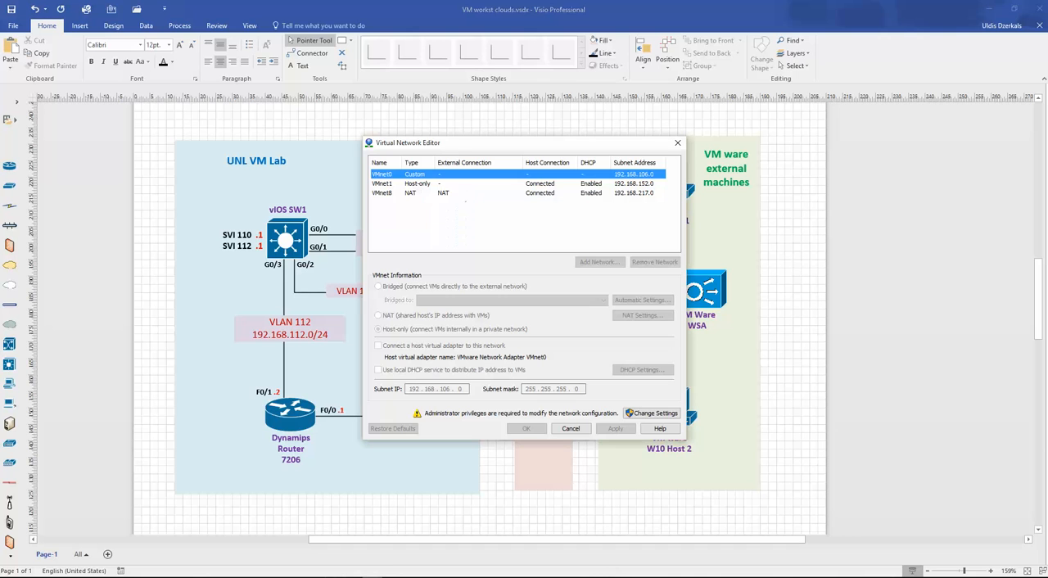
pyautogui.click(649, 415)
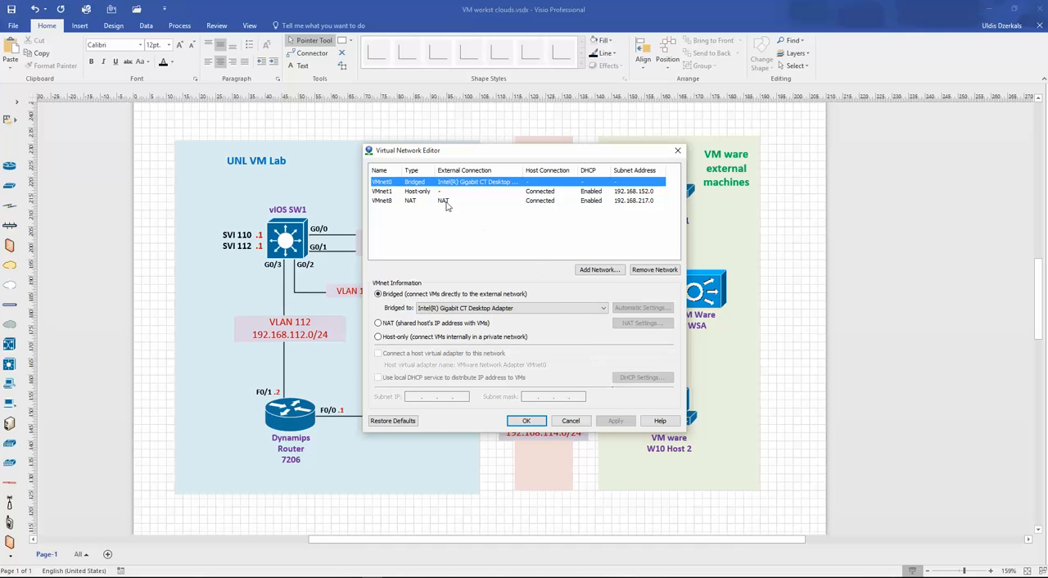
# - Add the virtual networks VMnet11 and VMnet12 in the Virtual Network Editor
pyautogui.click(598, 270)
pyautogui.click(585, 287)
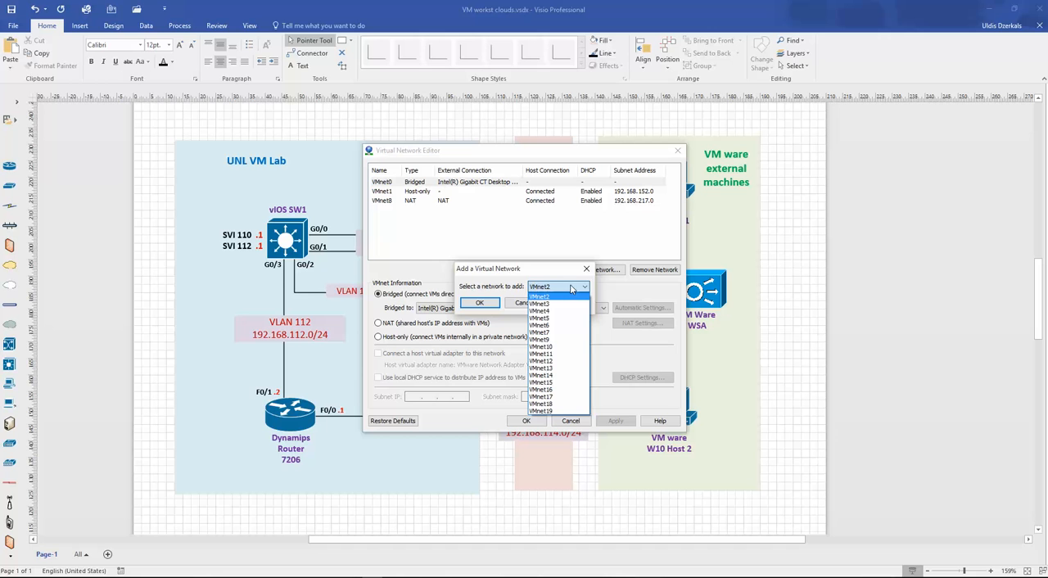
pyautogui.click(557, 355)
pyautogui.click(480, 303)
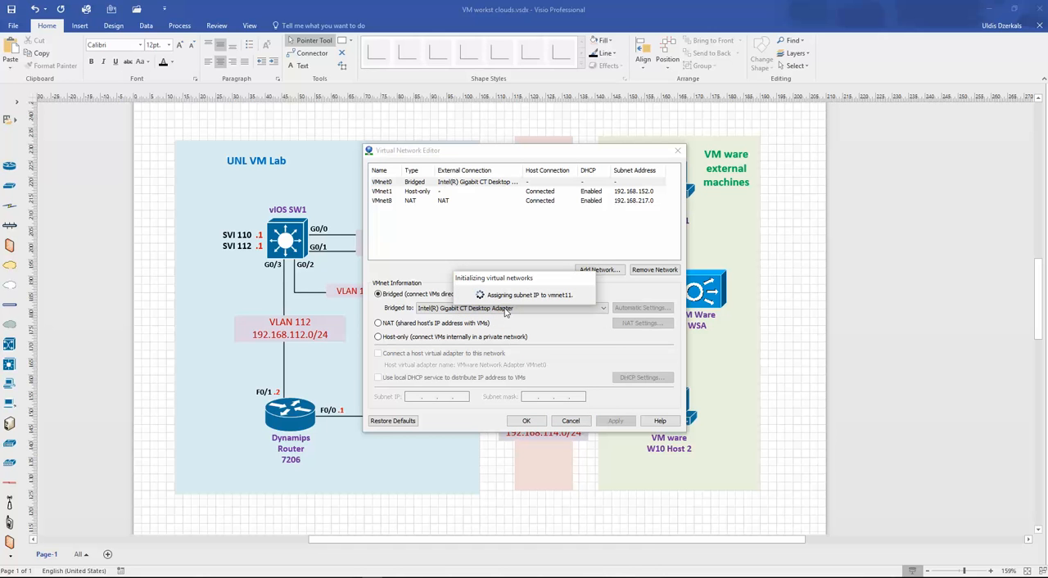
pyautogui.click(599, 271)
pyautogui.click(574, 287)
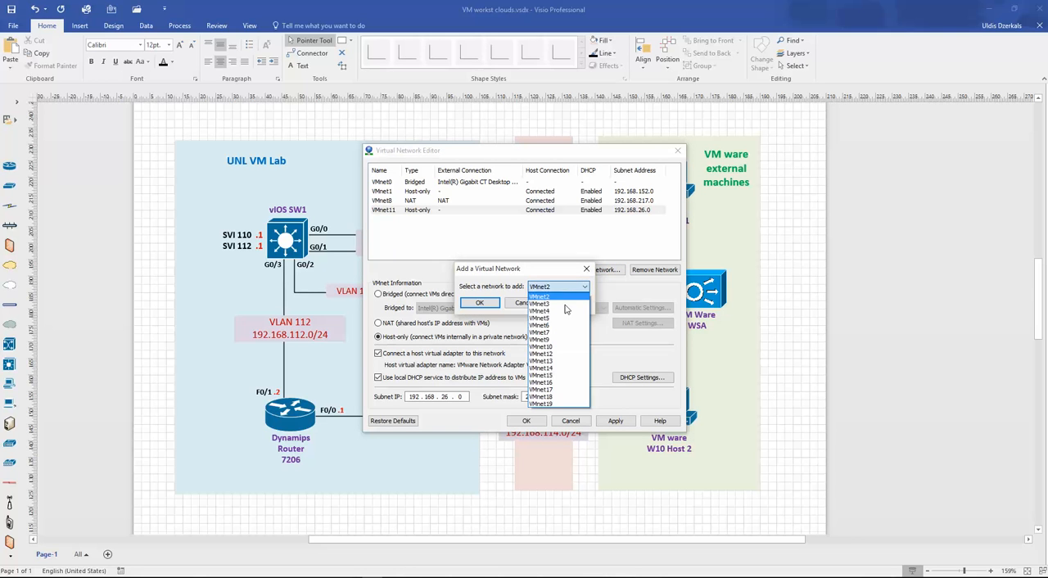
pyautogui.click(556, 360)
pyautogui.click(481, 303)
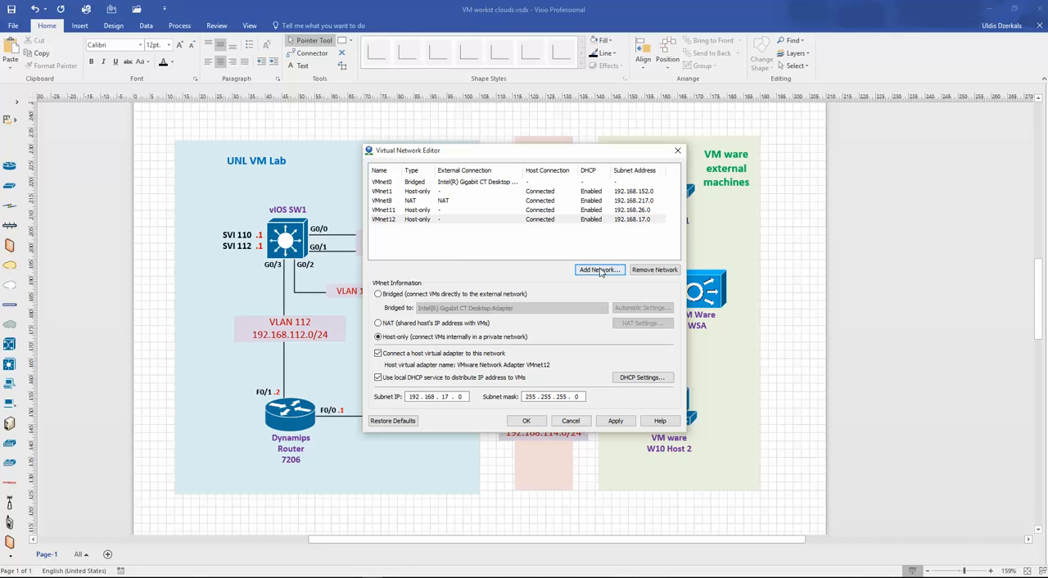
# - Add the virtual networks VMnet13 and VMnet14 in the Virtual Network Editor
pyautogui.click(600, 270)
pyautogui.click(555, 287)
pyautogui.click(543, 297)
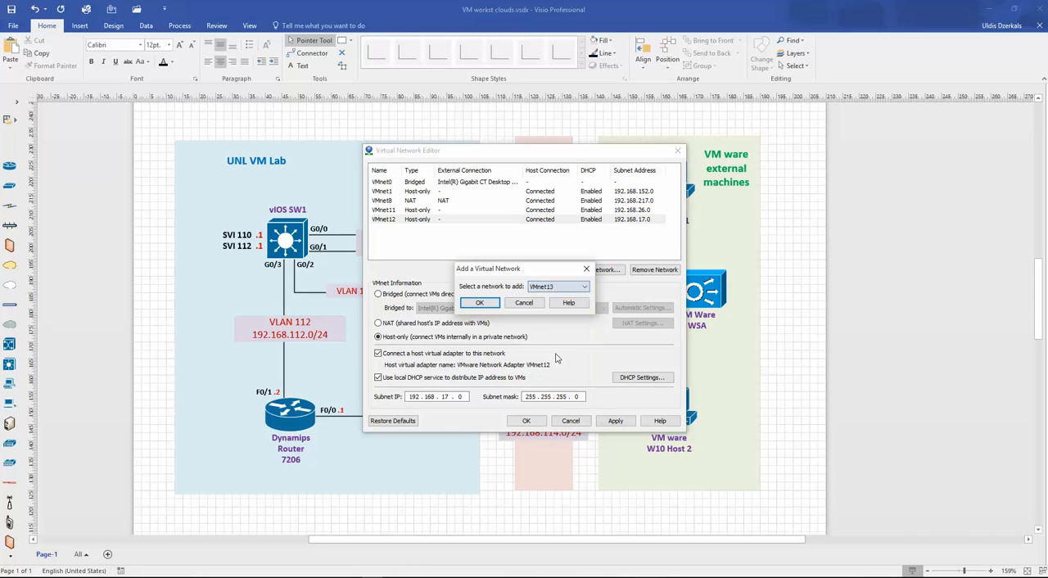
pyautogui.click(480, 303)
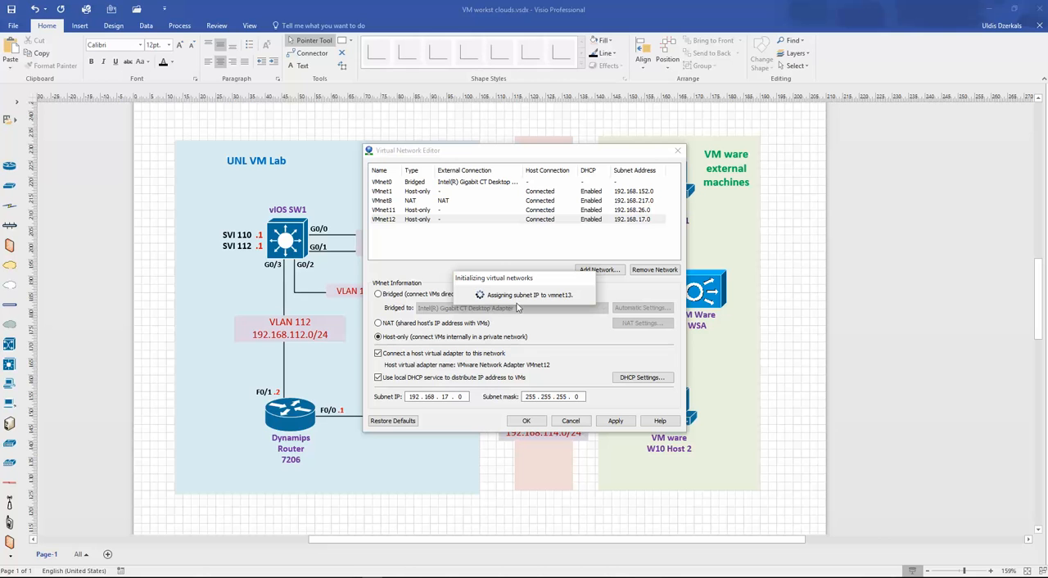
pyautogui.click(606, 272)
pyautogui.click(573, 287)
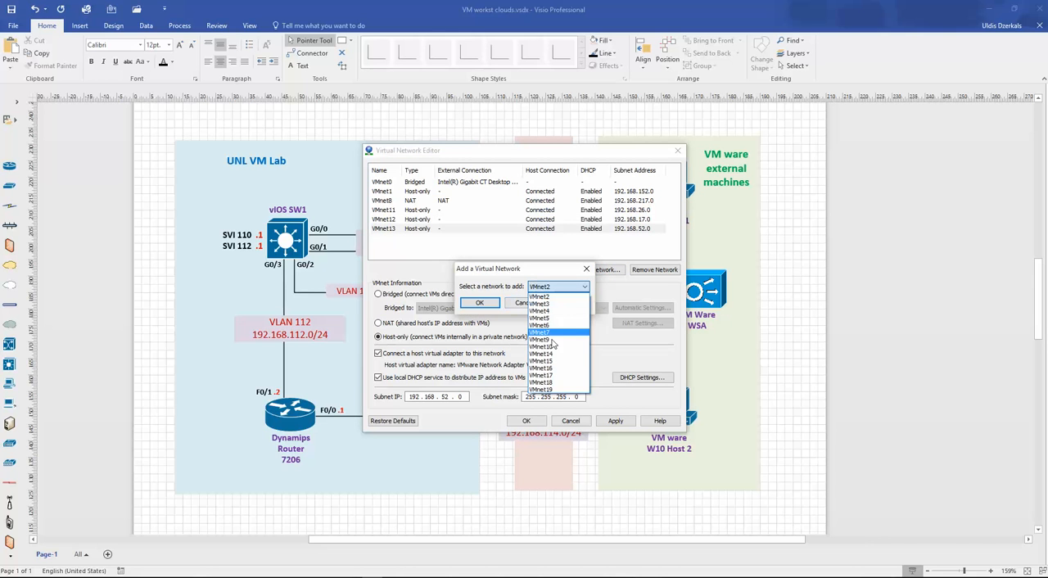
pyautogui.click(553, 360)
pyautogui.click(480, 303)
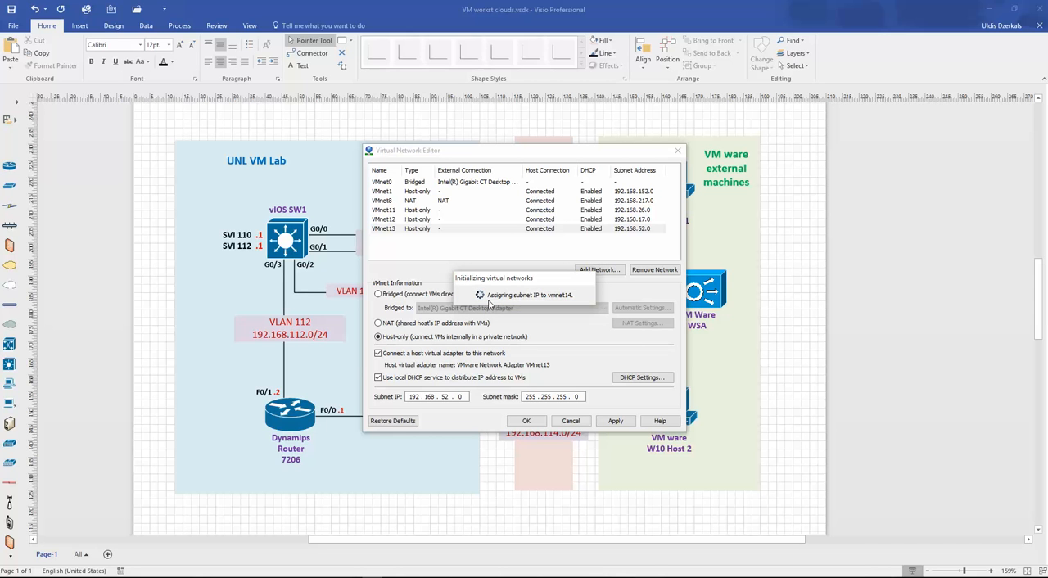
# - Disable the local DHCP service on VMnet11, VMnet12, VMnet13 and VMnet14, and apply the network changes
pyautogui.click(424, 211)
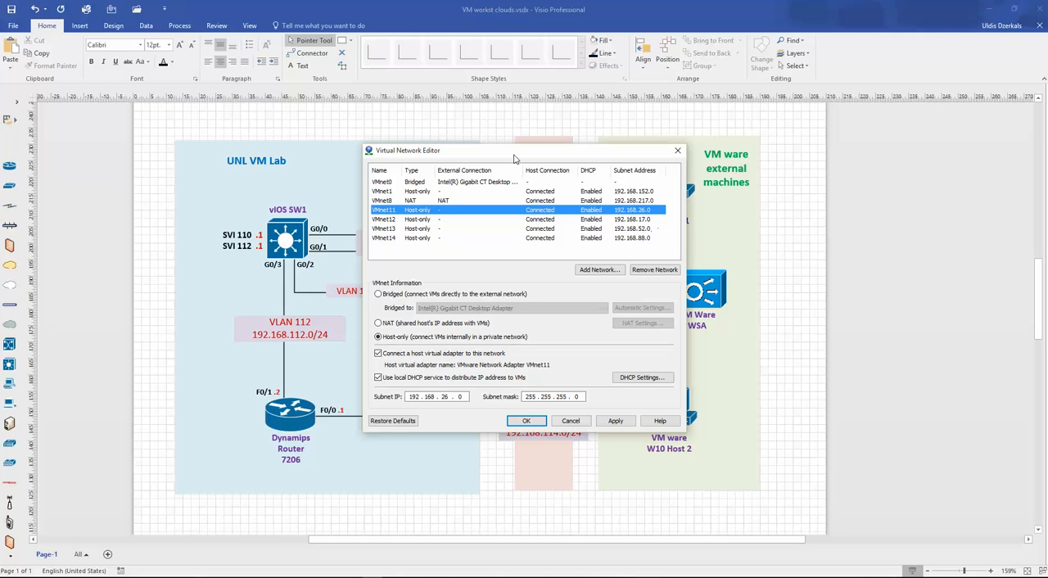
pyautogui.moveTo(515, 157)
pyautogui.mouseDown()
pyautogui.moveTo(772, 172)
pyautogui.moveTo(721, 247)
pyautogui.moveTo(593, 224)
pyautogui.moveTo(602, 215)
pyautogui.moveTo(595, 225)
pyautogui.moveTo(592, 190)
pyautogui.moveTo(604, 203)
pyautogui.moveTo(793, 250)
pyautogui.moveTo(798, 210)
pyautogui.moveTo(546, 229)
pyautogui.moveTo(496, 155)
pyautogui.mouseUp()
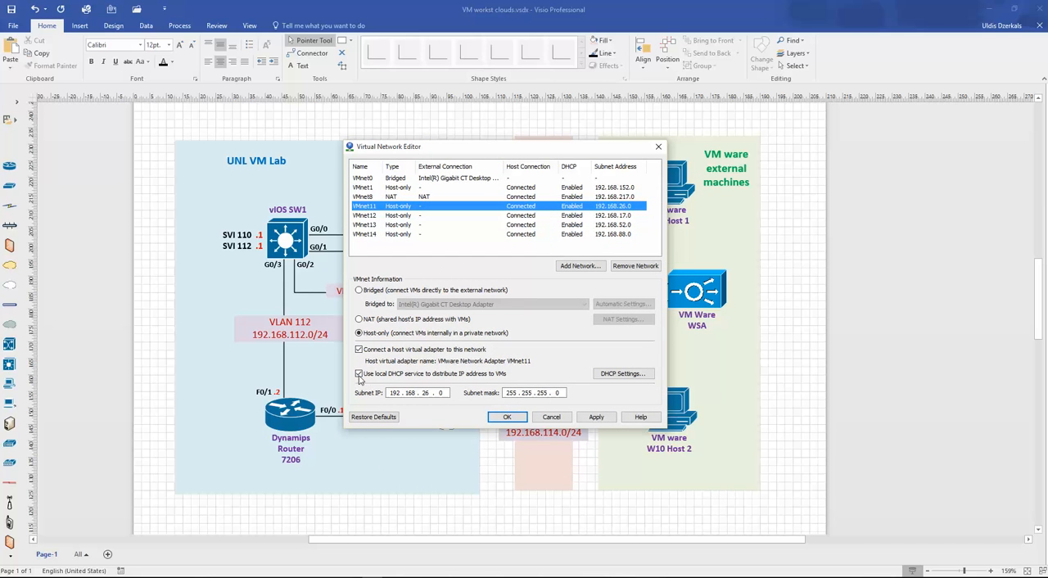
pyautogui.click(358, 375)
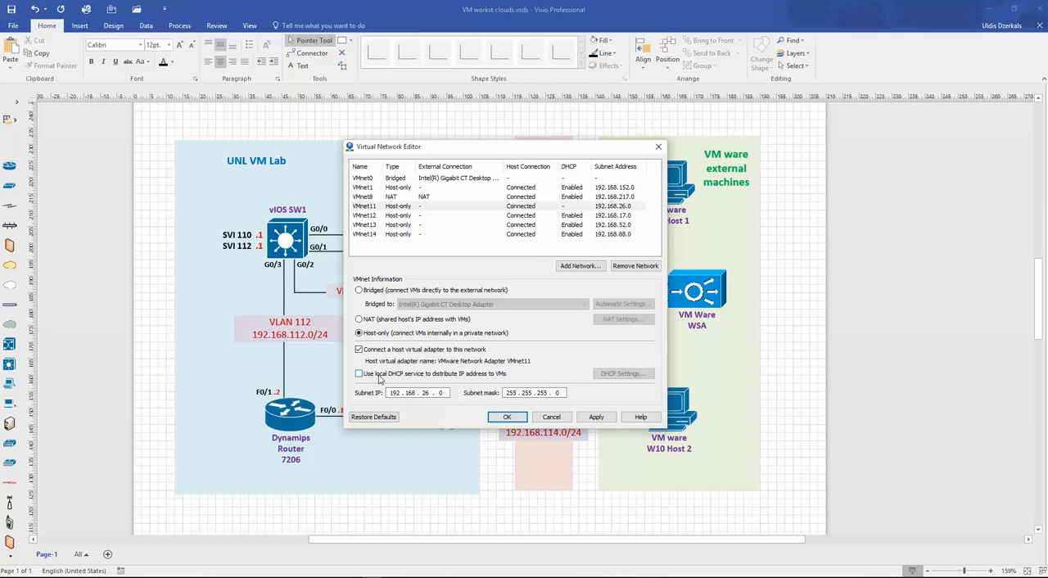
pyautogui.click(409, 217)
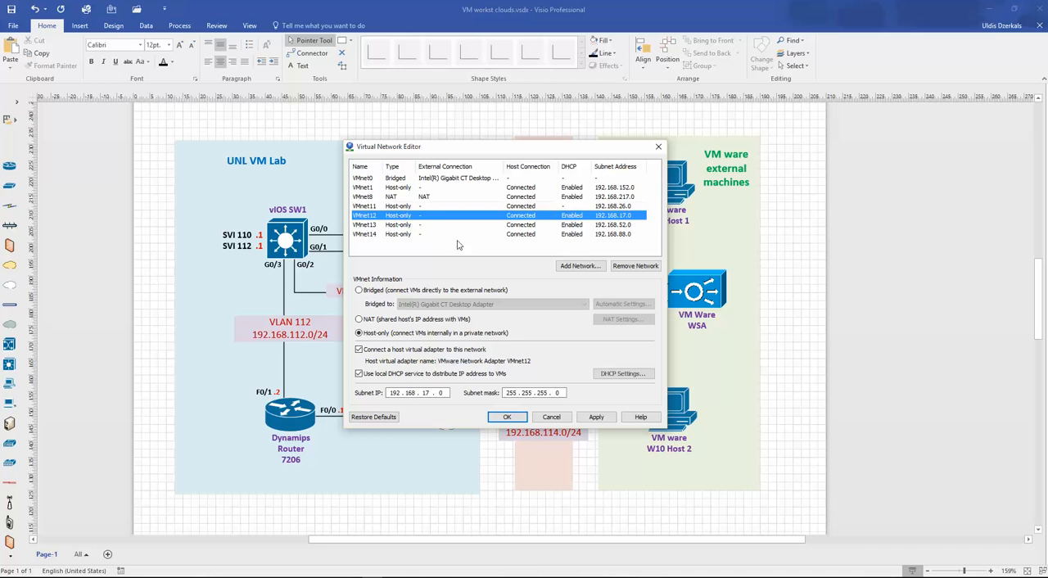
pyautogui.click(358, 374)
pyautogui.click(413, 225)
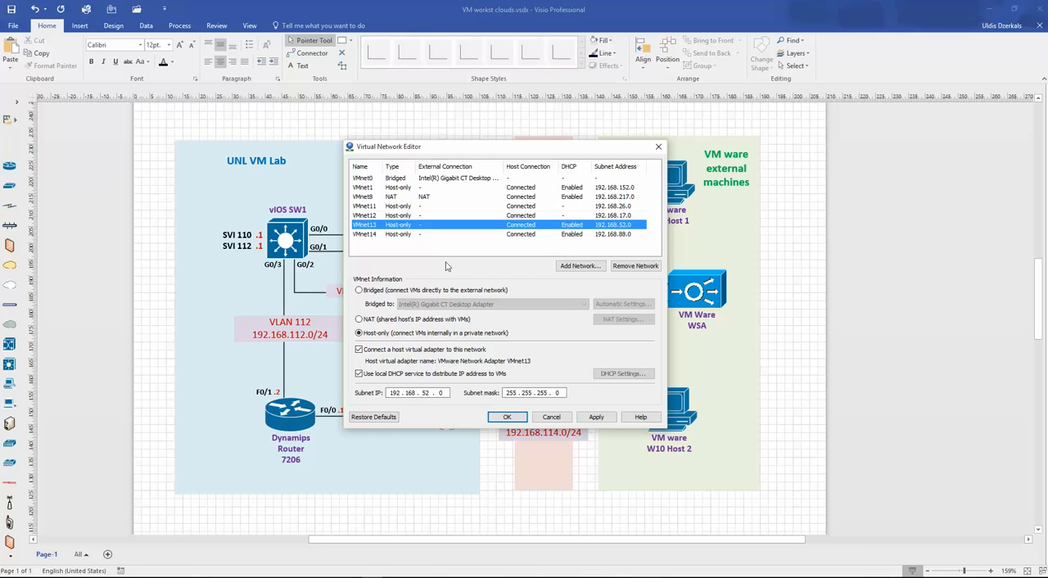
pyautogui.click(359, 374)
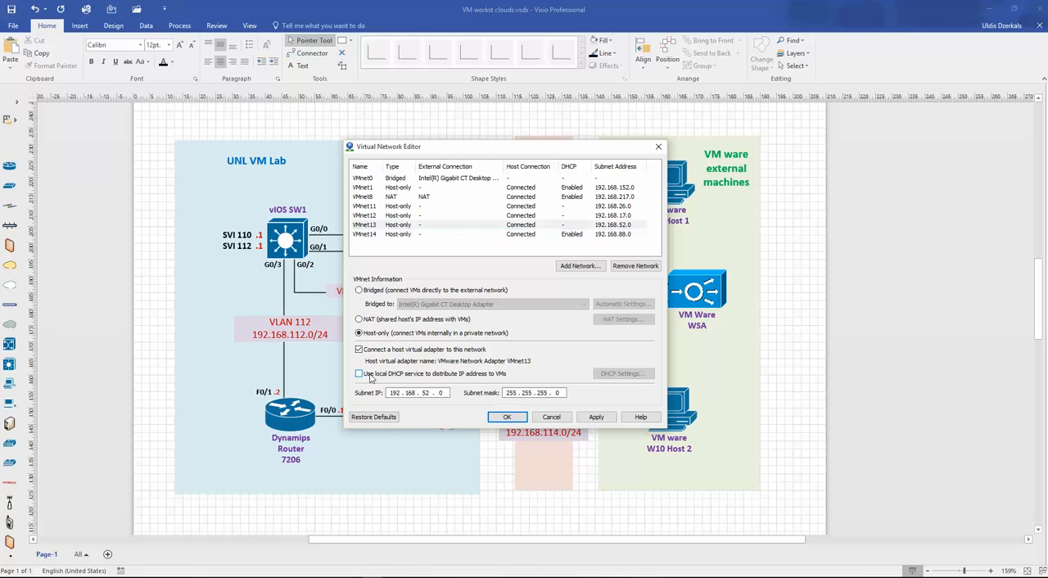
pyautogui.click(395, 235)
pyautogui.click(359, 374)
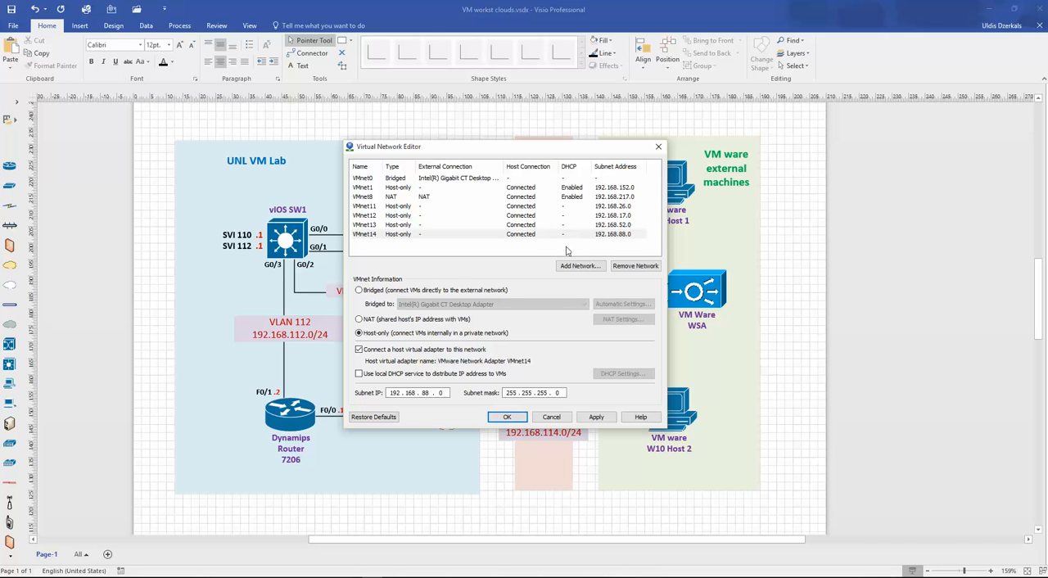
pyautogui.click(597, 417)
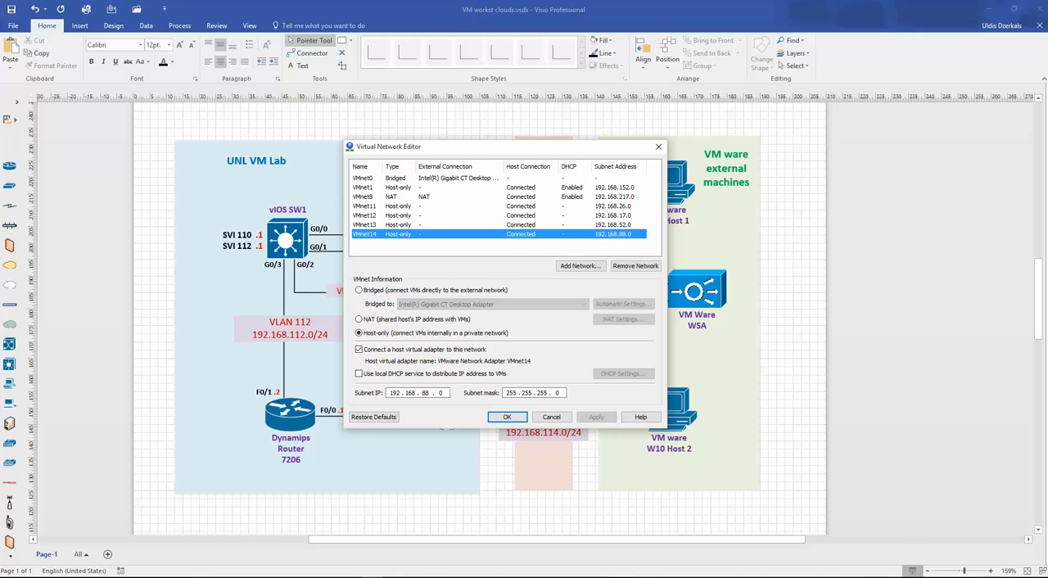
# - Check the Windows network connections for the VMware adapters VMnet11 to VMnet14, and close the network windows
pyautogui.rightClick(935, 577)
pyautogui.click(941, 577)
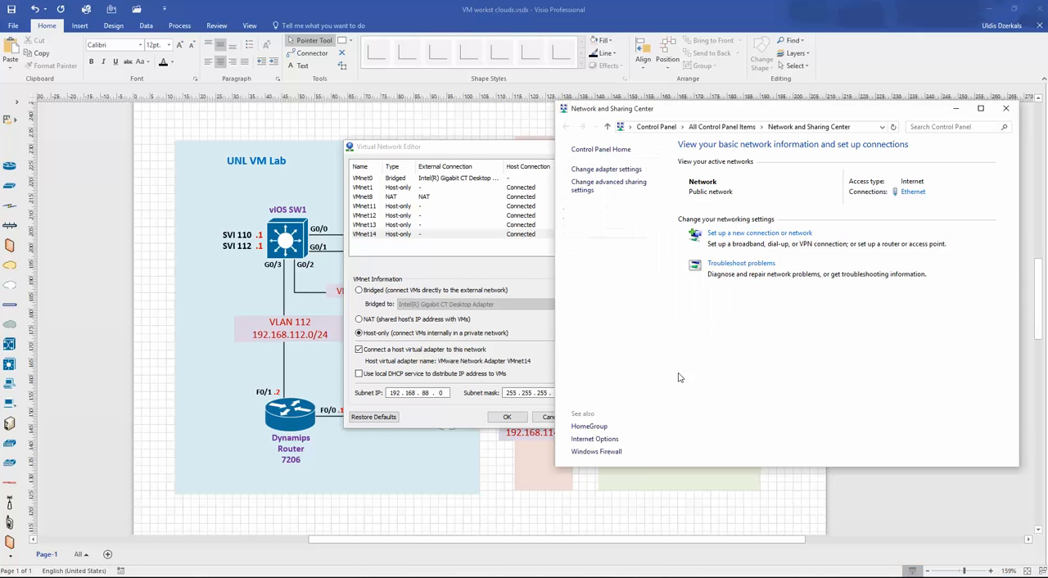
pyautogui.click(601, 170)
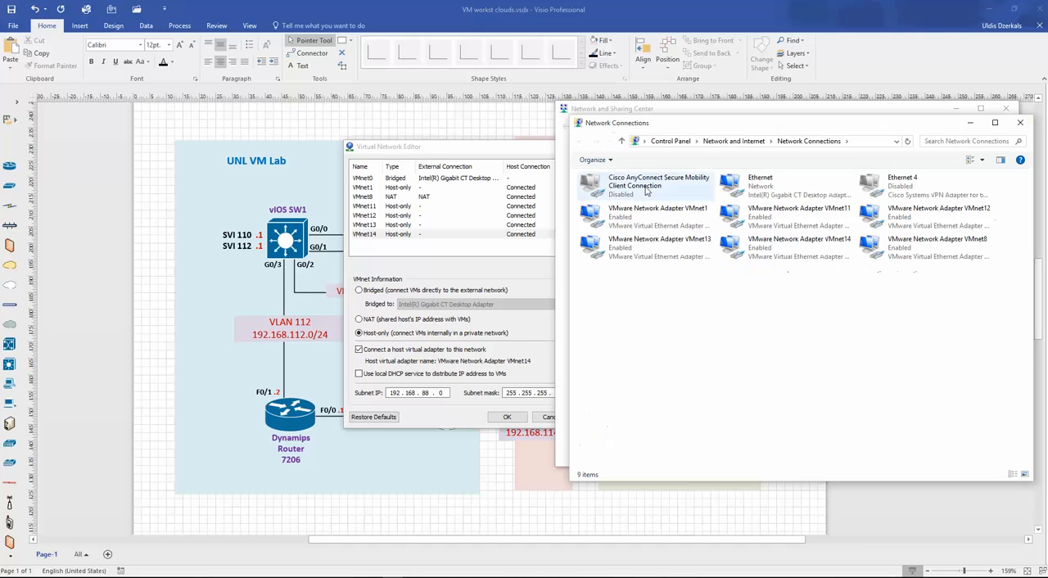
pyautogui.click(973, 215)
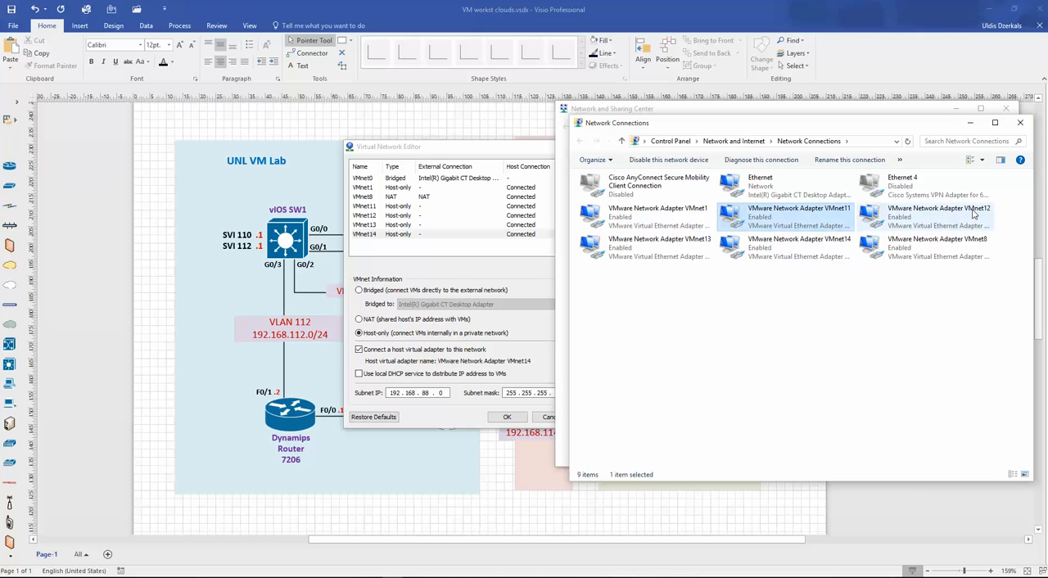
pyautogui.click(701, 250)
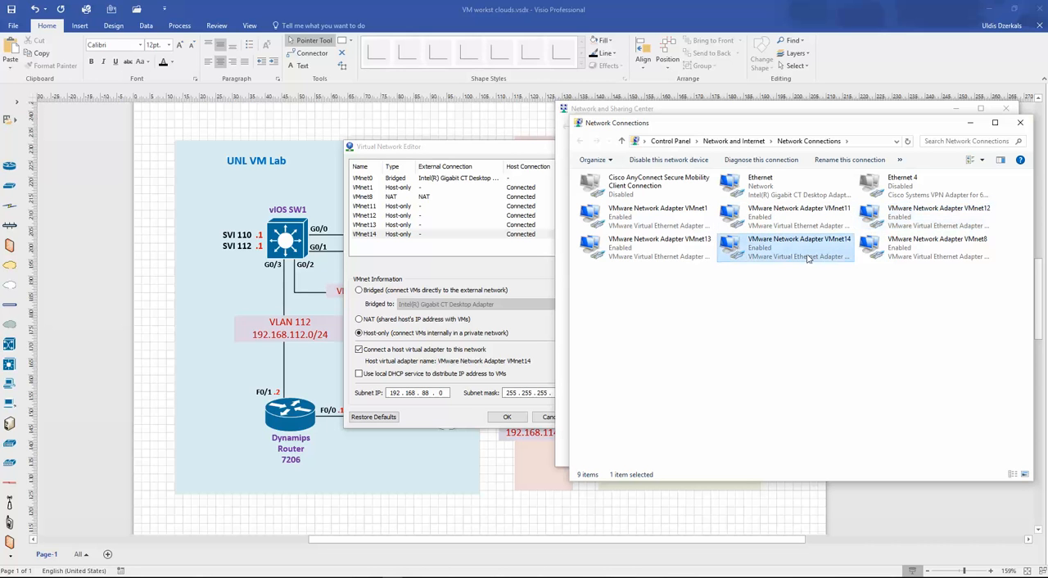
pyautogui.click(671, 256)
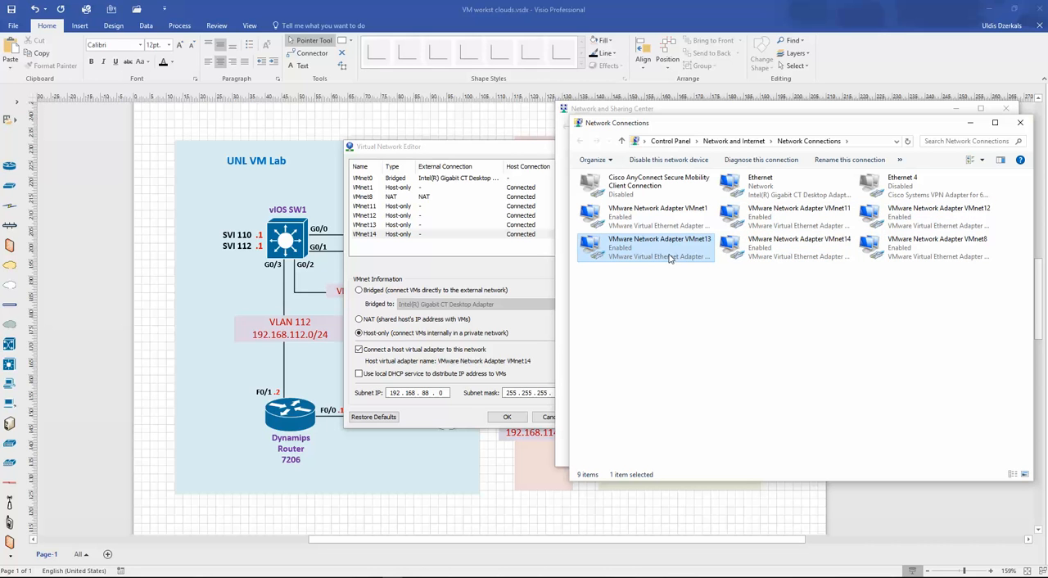
pyautogui.click(1021, 125)
pyautogui.click(1005, 108)
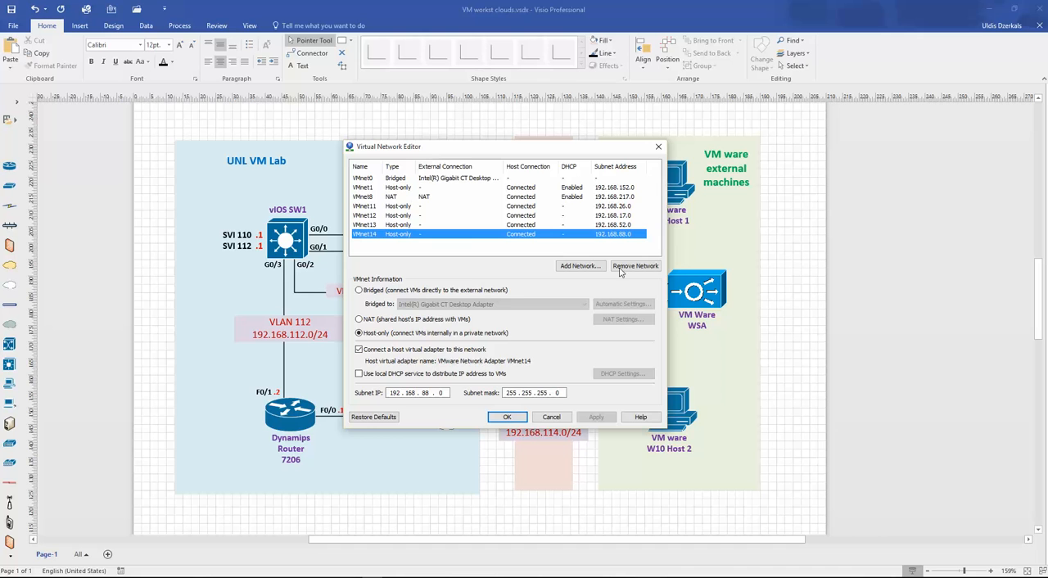
# - Close the Virtual Network Editor and open the UNL Home .15 virtual machine's settings at its first network adapter in VMware Workstation
pyautogui.click(658, 147)
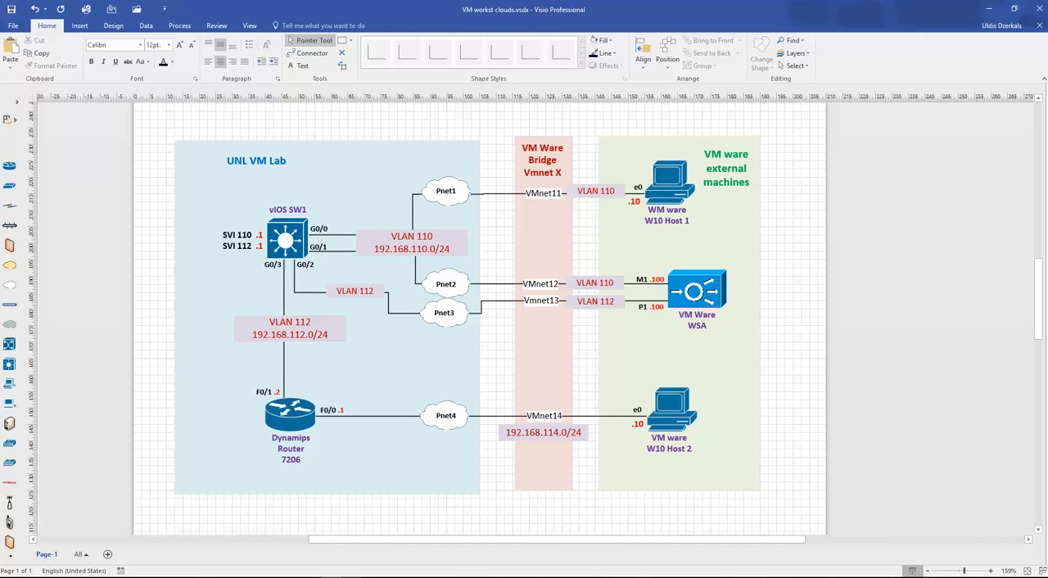
pyautogui.click(262, 513)
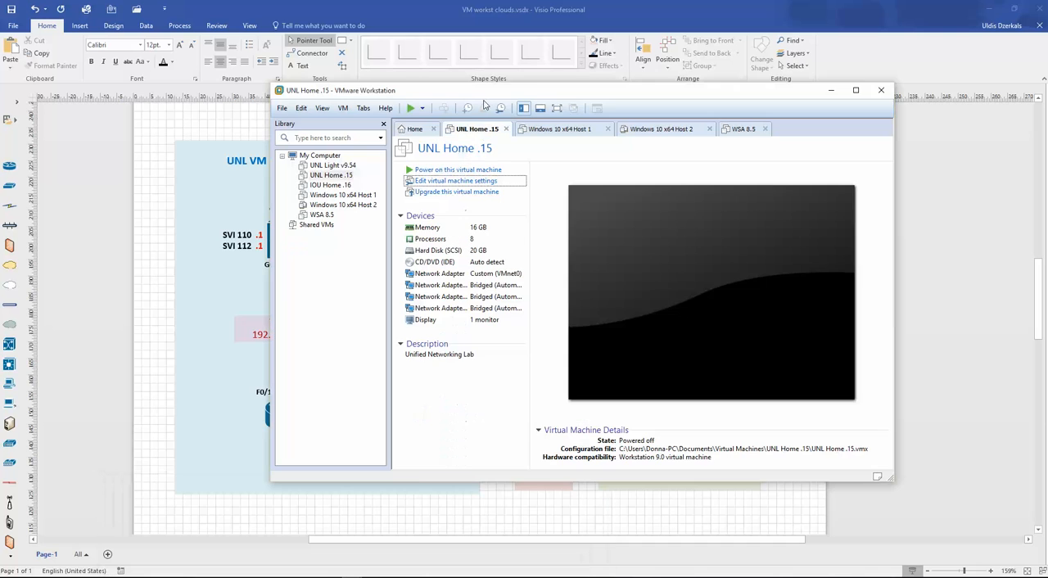
pyautogui.moveTo(483, 92); pyautogui.dragTo(818, 114)
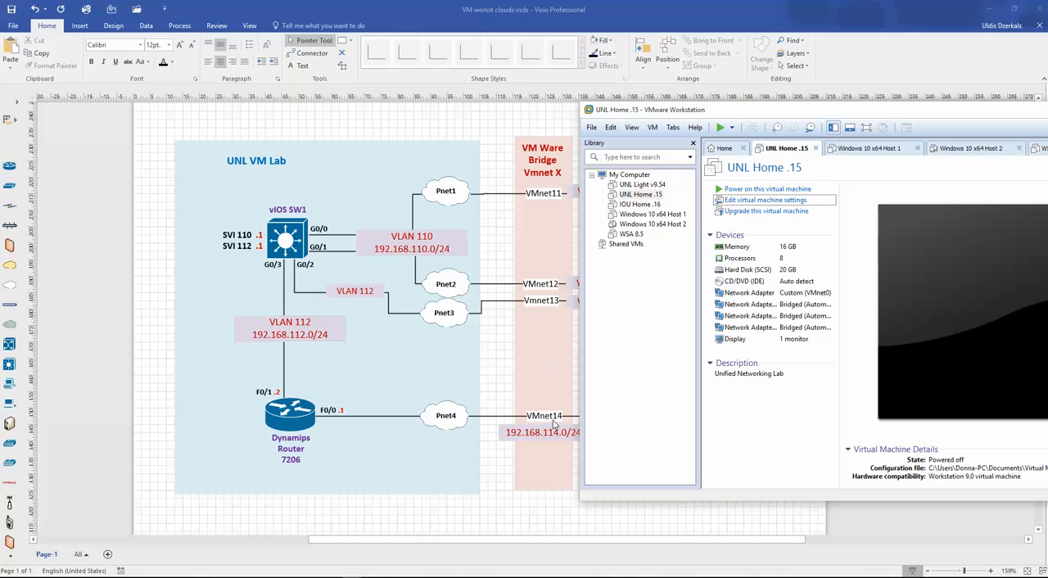
pyautogui.moveTo(782, 114); pyautogui.dragTo(497, 97)
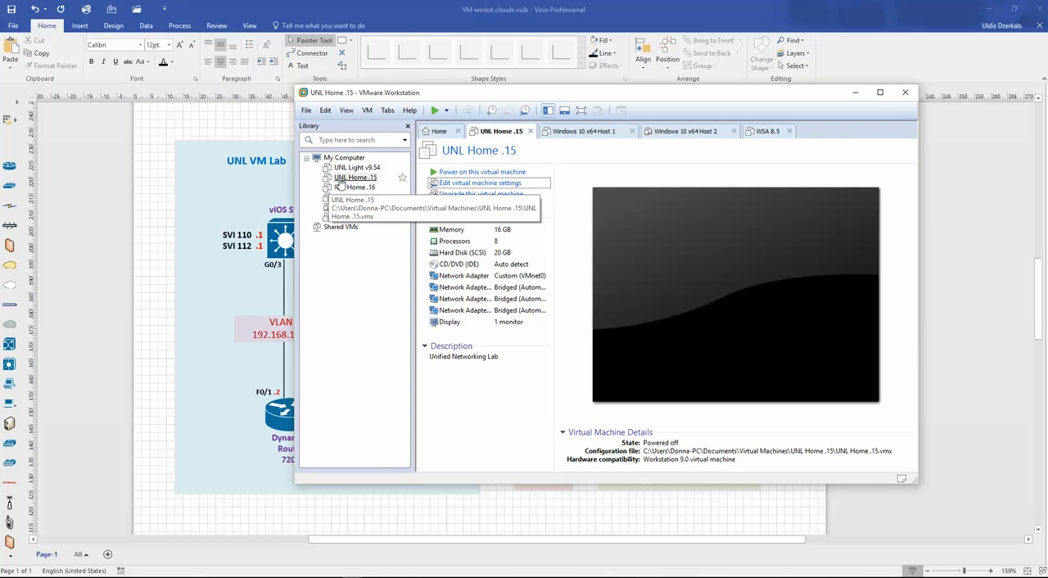
pyautogui.click(475, 184)
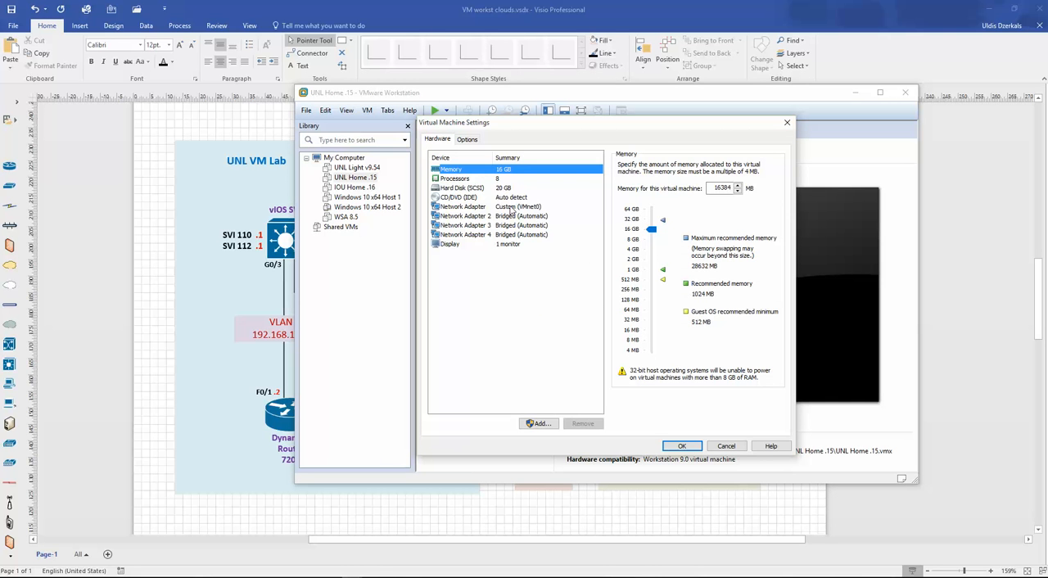
pyautogui.click(526, 208)
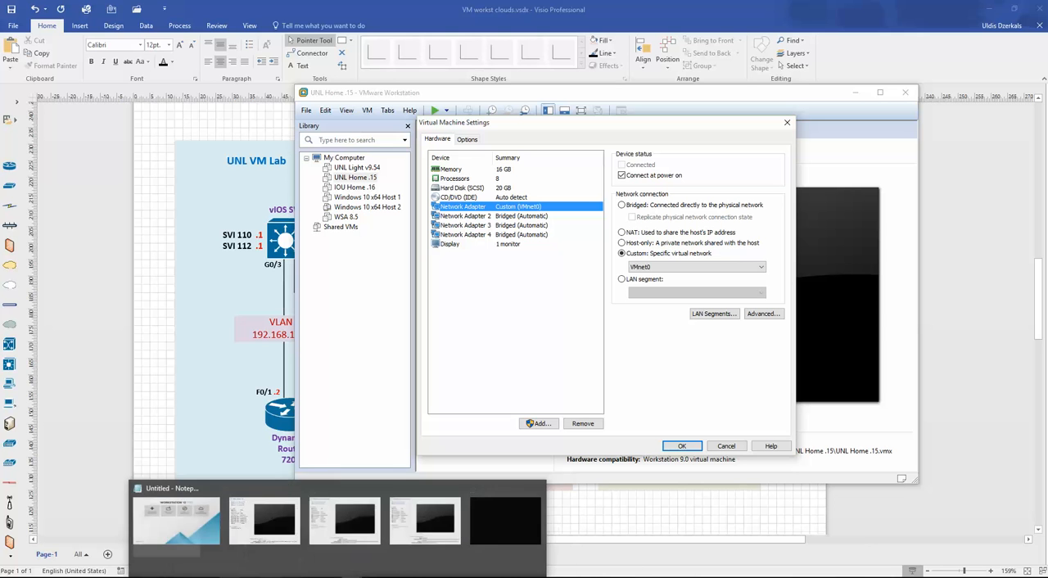
# - Open Interface tables.xlsx from the desktop and examine how UNL devices, Pnet clouds and VMnet interfaces map, comparing with the Visio topology
pyautogui.click(992, 10)
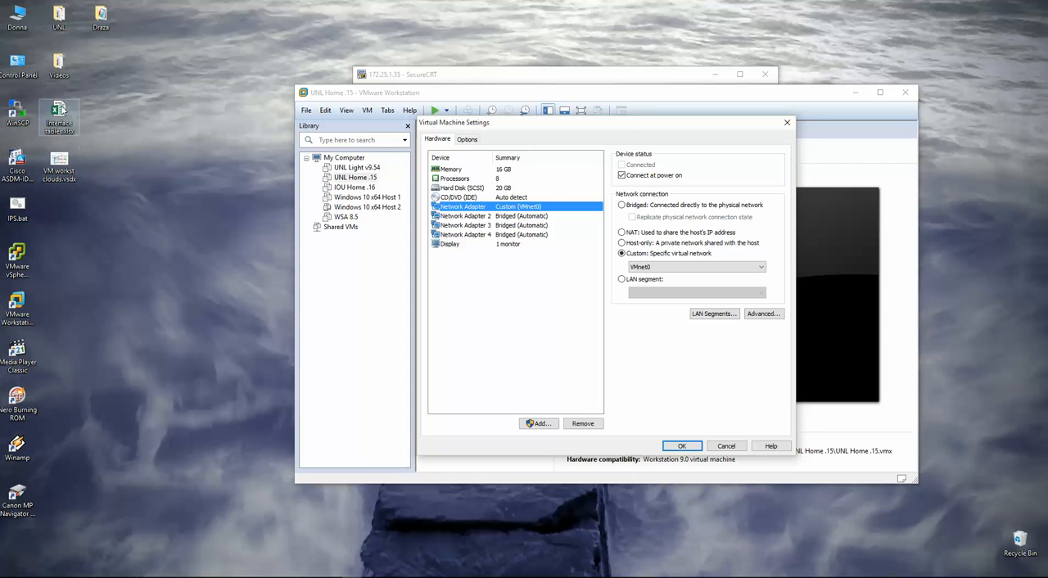
pyautogui.doubleClick(57, 115)
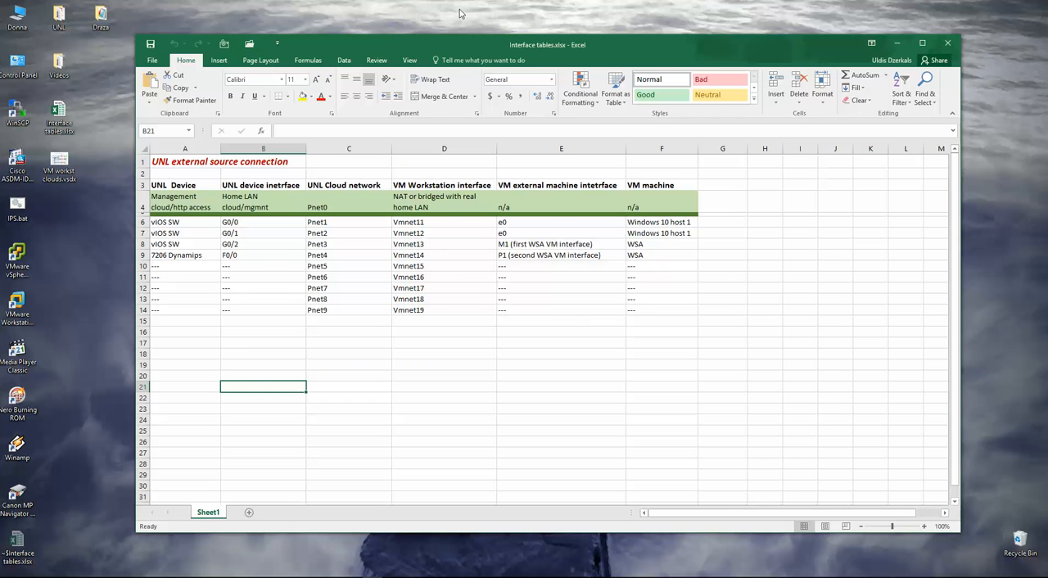
pyautogui.moveTo(481, 39); pyautogui.dragTo(489, 23)
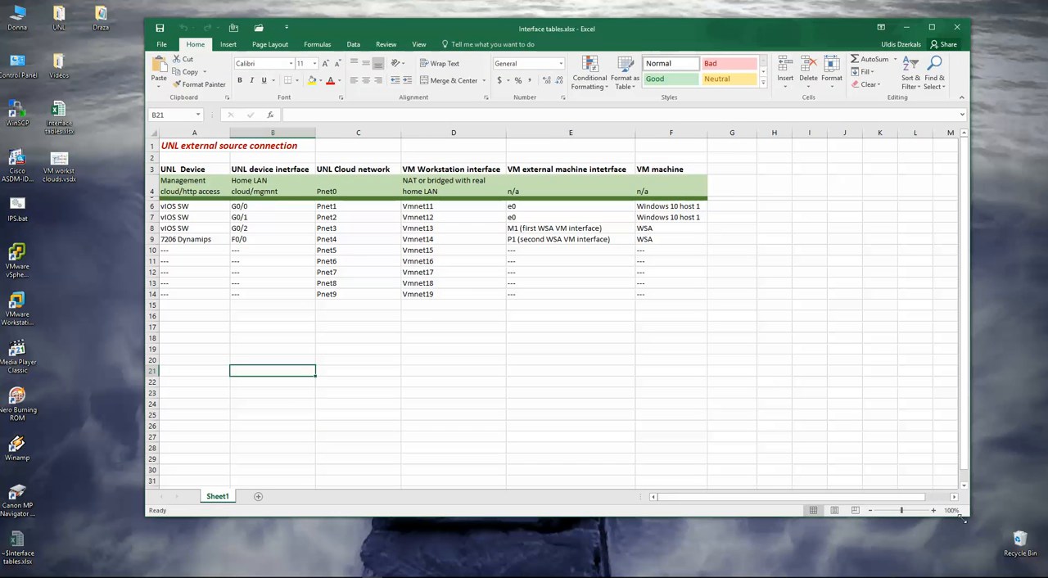
pyautogui.moveTo(915, 514); pyautogui.dragTo(908, 515)
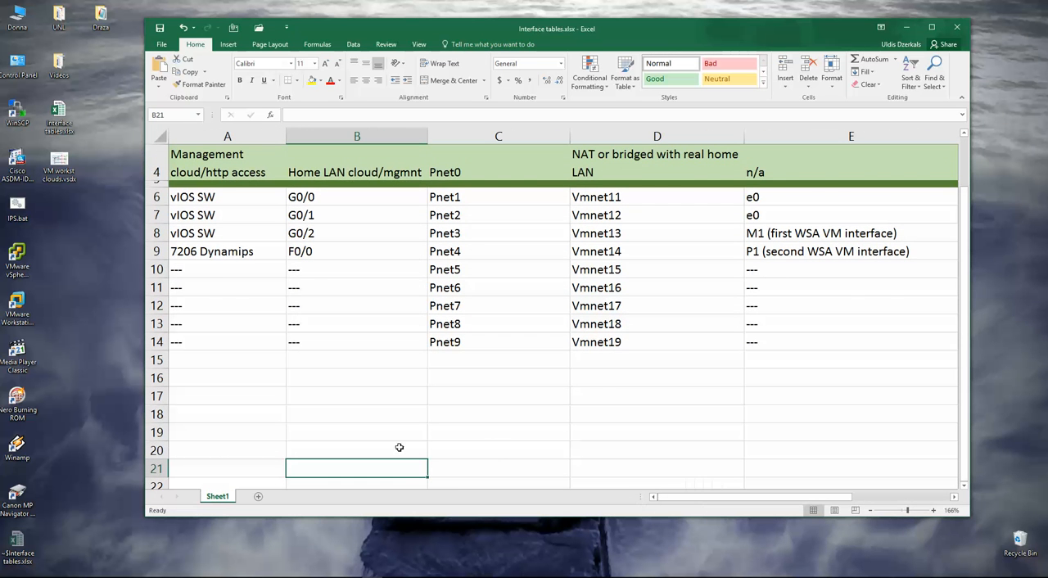
pyautogui.scroll(1, 393, 450)
pyautogui.click(204, 257)
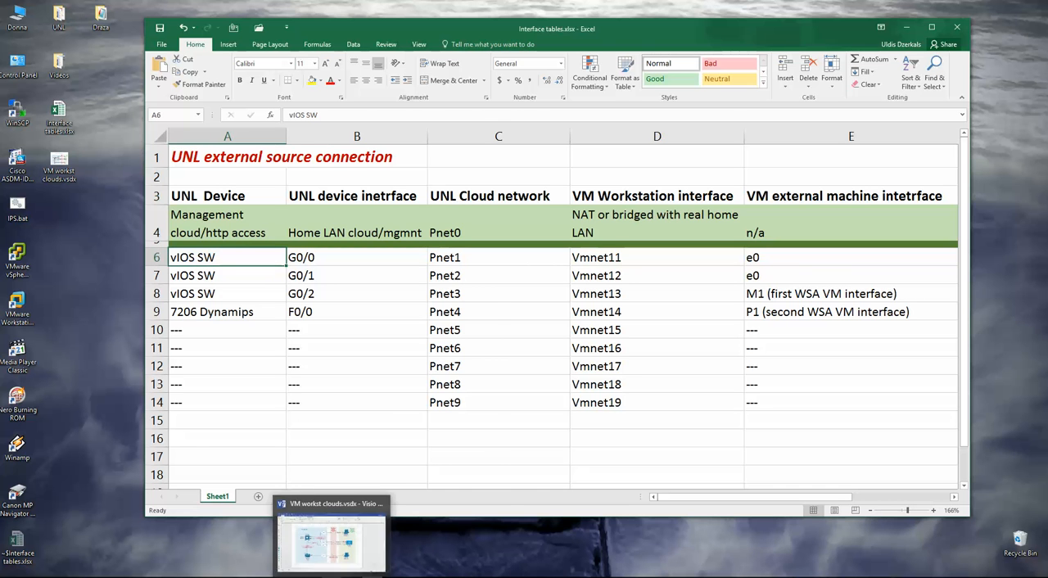
pyautogui.click(327, 542)
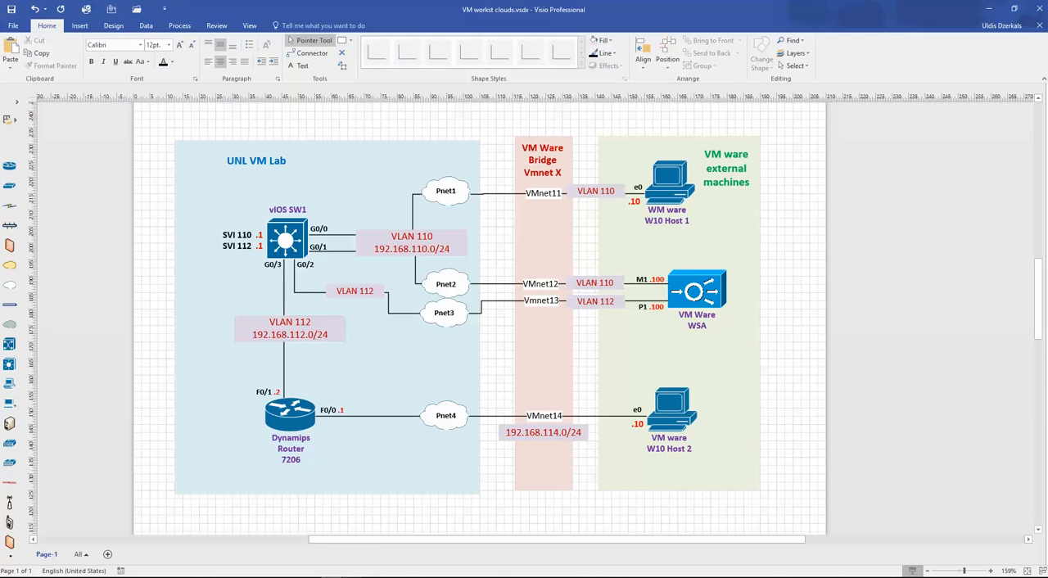
# - Return to the UNL Home .15 settings in VMware Workstation and connect Network Adapter 2 to the custom virtual network VMnet11
pyautogui.click(262, 519)
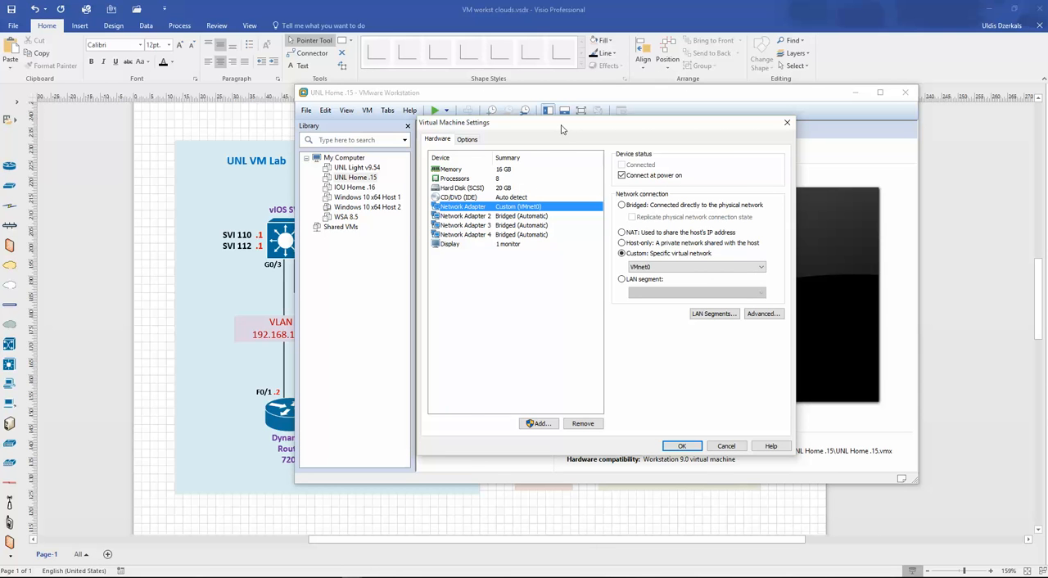
pyautogui.click(567, 216)
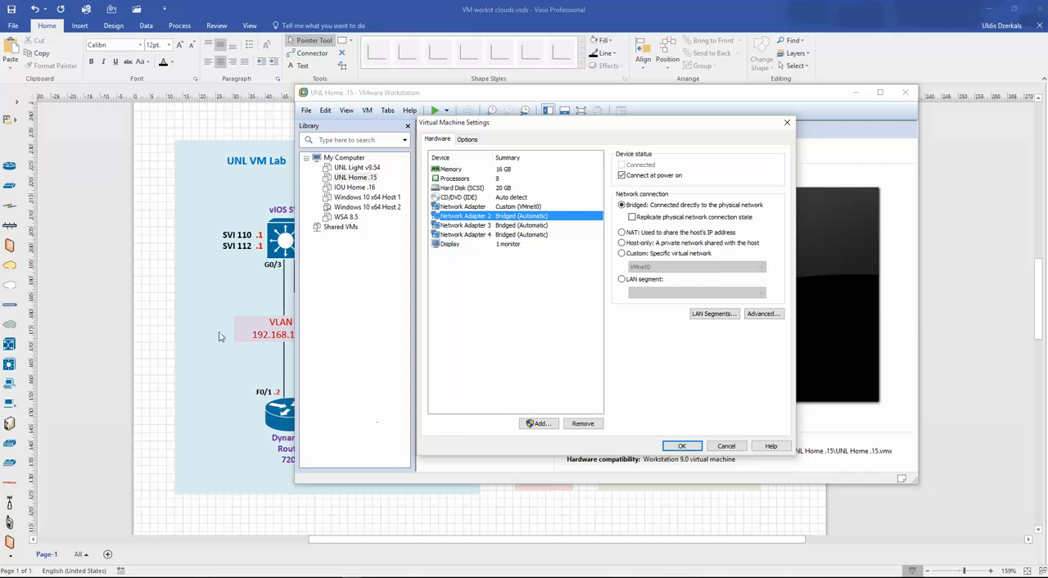
pyautogui.click(174, 294)
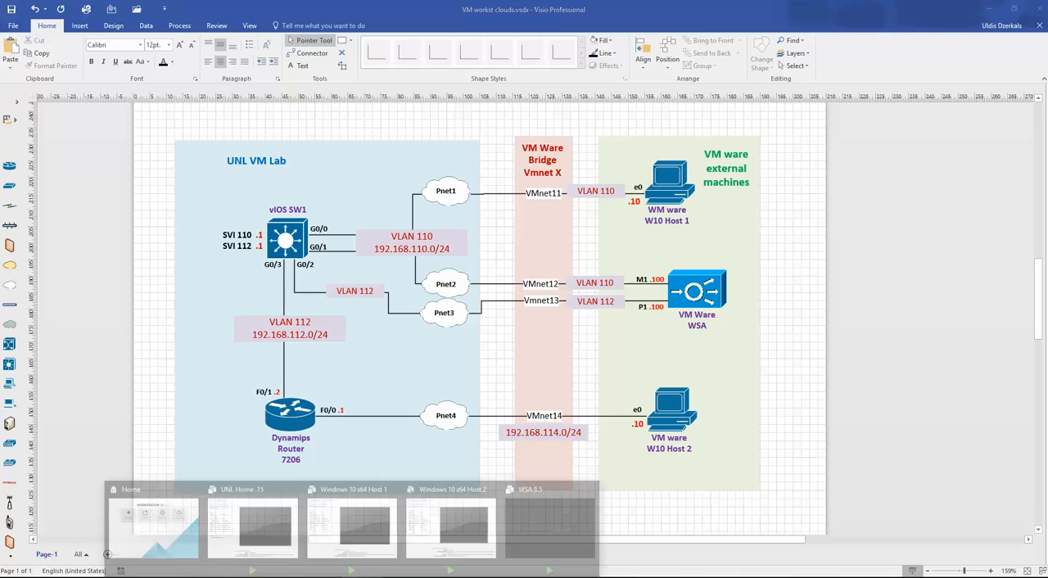
pyautogui.click(252, 529)
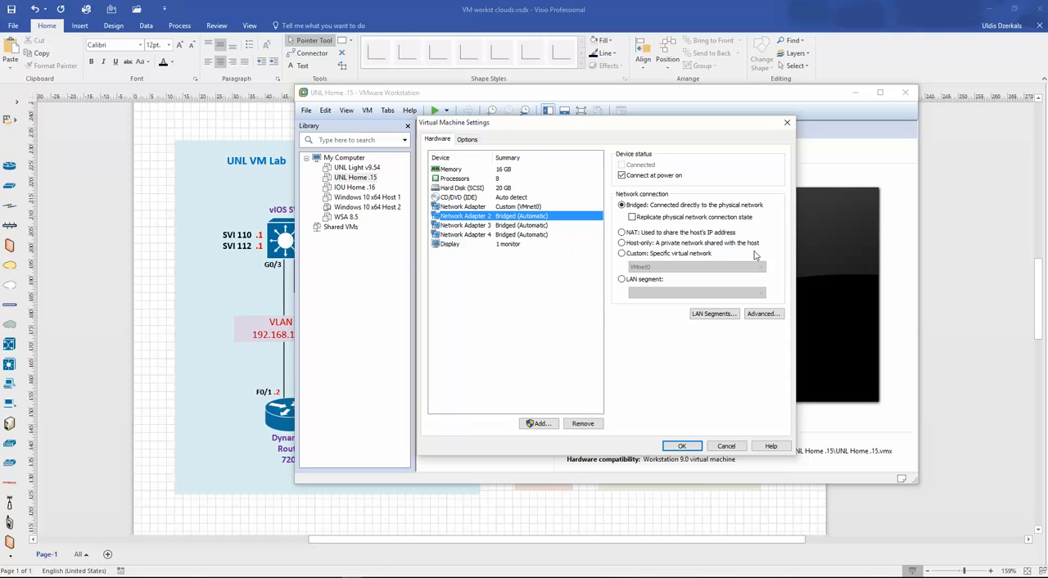
pyautogui.click(622, 254)
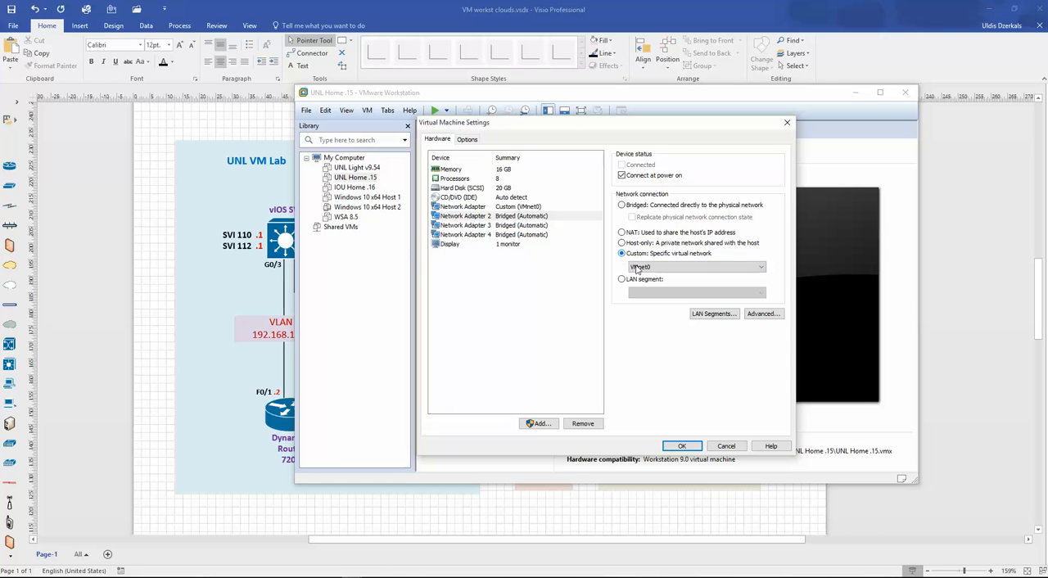
pyautogui.click(491, 217)
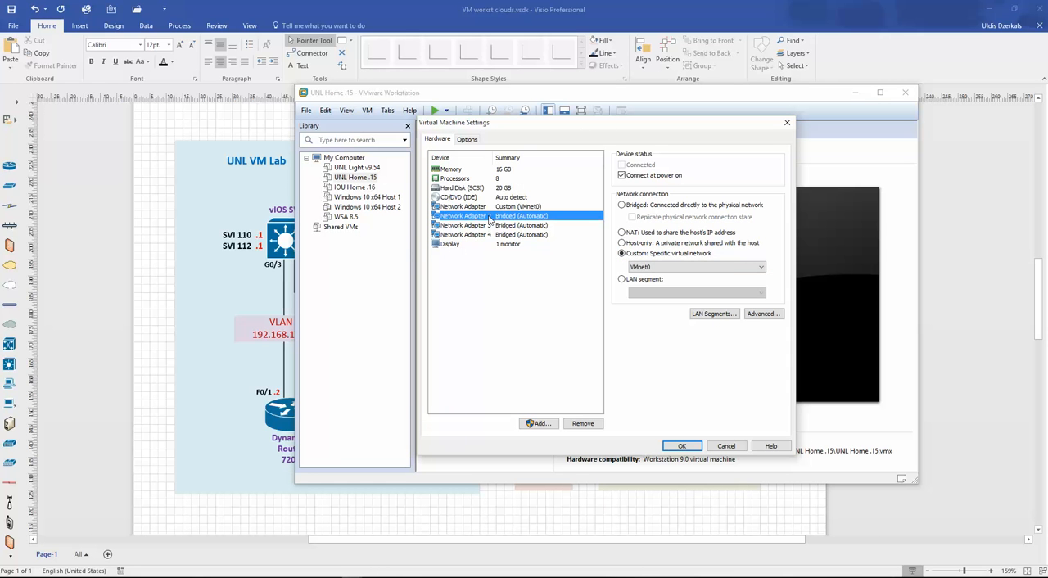
pyautogui.click(663, 267)
pyautogui.click(672, 357)
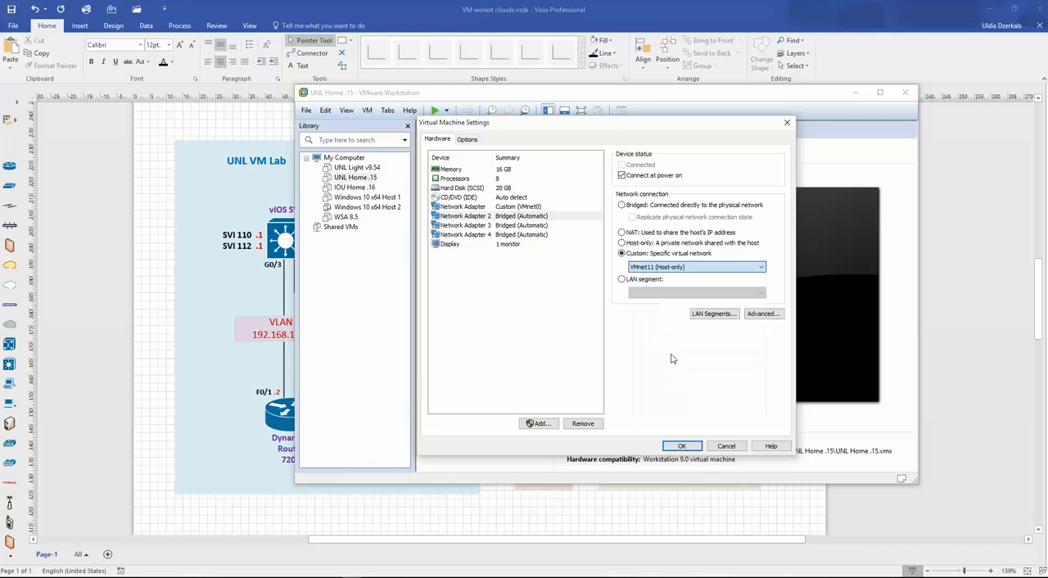
# - Connect Network Adapter 3 of the UNL Home .15 machine to the custom virtual network VMnet12
pyautogui.click(520, 225)
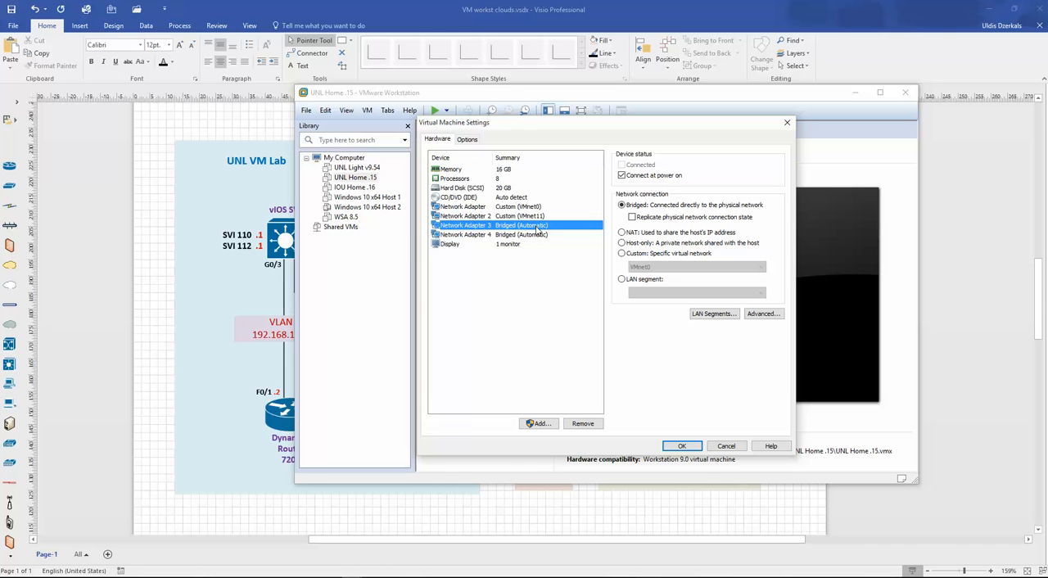
pyautogui.click(624, 254)
pyautogui.click(662, 267)
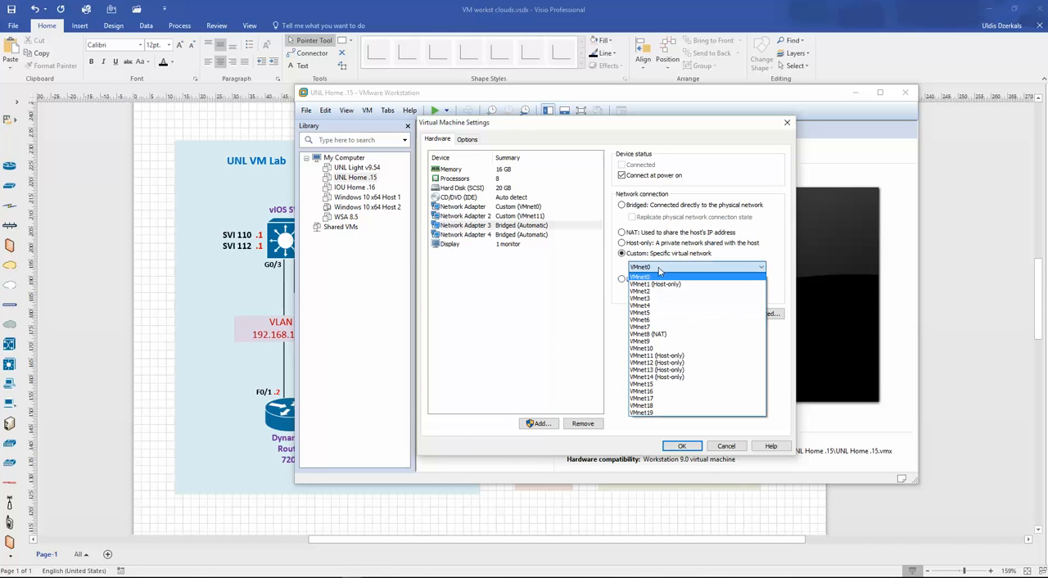
pyautogui.click(657, 363)
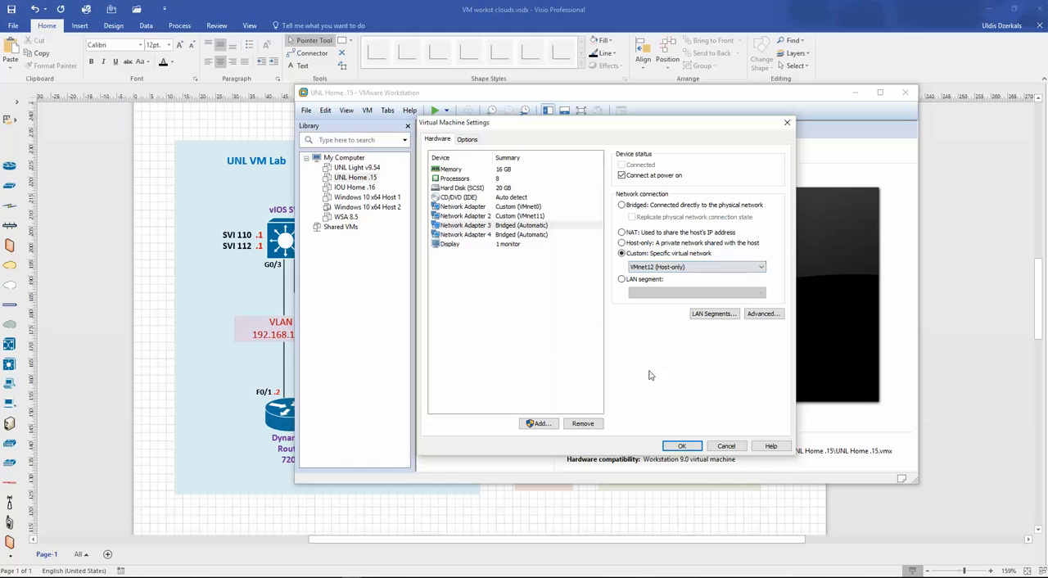
# - Assign Network Adapter 4 of the UNL Home .15 machine to the custom virtual network VMnet13
pyautogui.click(523, 236)
pyautogui.click(623, 254)
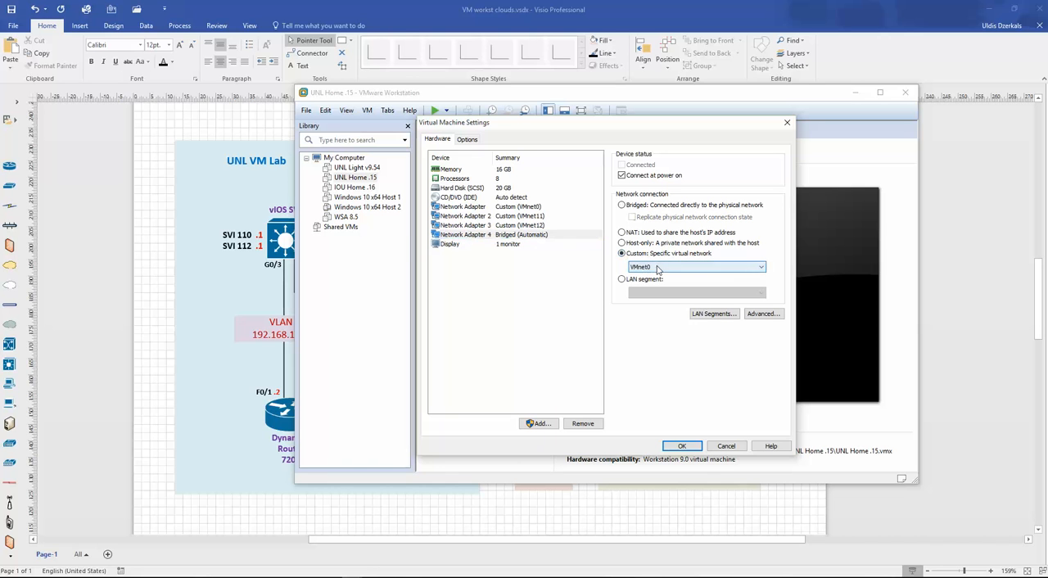
pyautogui.click(661, 266)
pyautogui.click(655, 374)
pyautogui.click(525, 236)
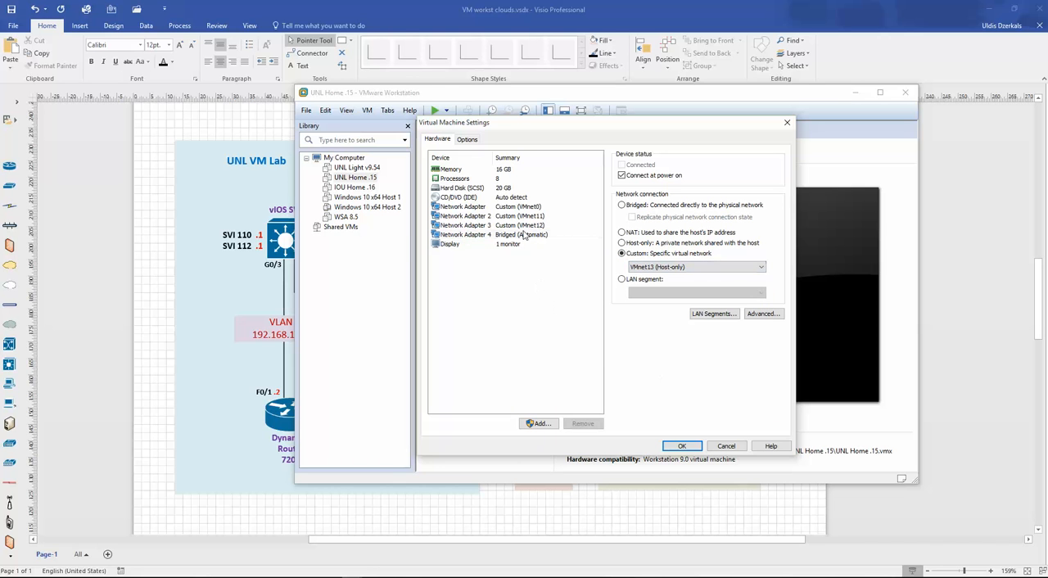
# - Set Network Adapter 4 to the custom virtual network VMnet14 and check the first and fourth adapters' assignments
pyautogui.click(487, 236)
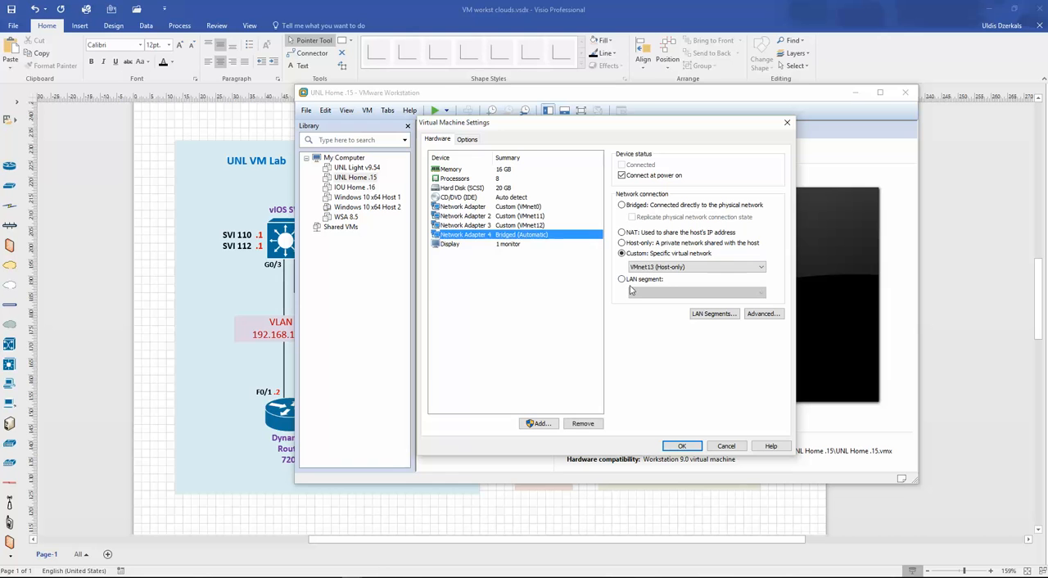
pyautogui.click(655, 268)
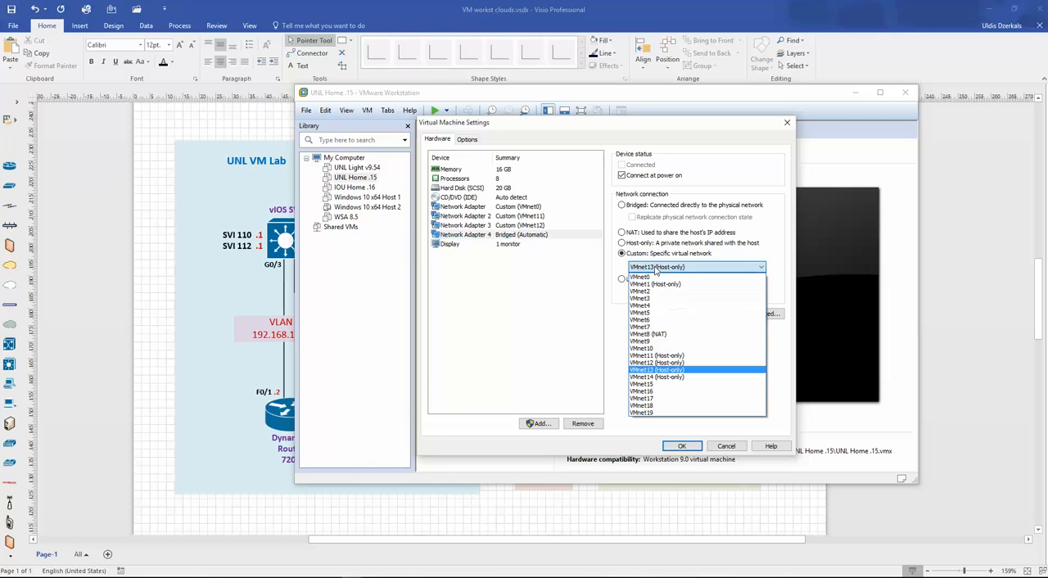
pyautogui.click(659, 376)
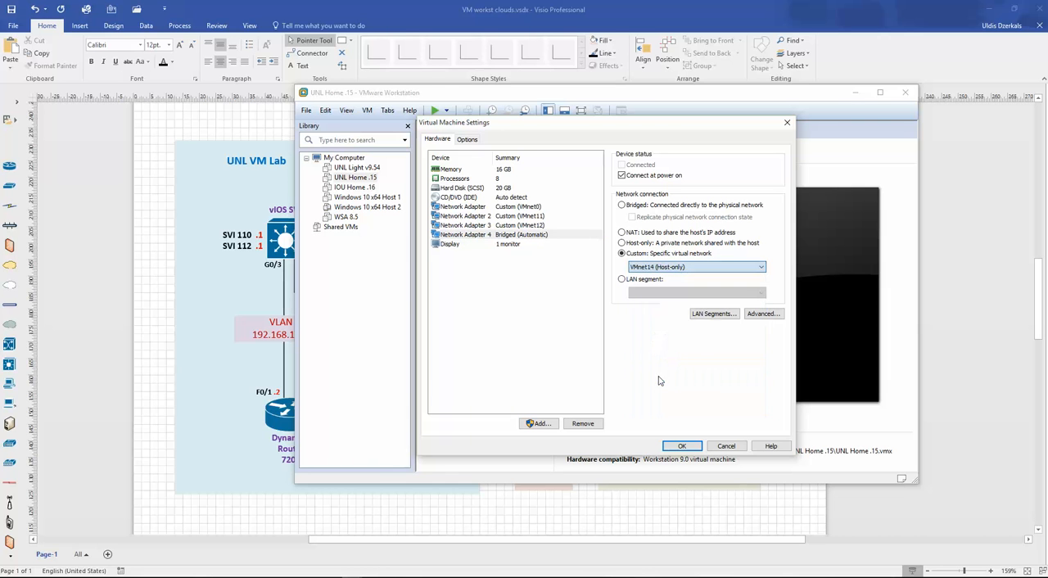
pyautogui.click(515, 235)
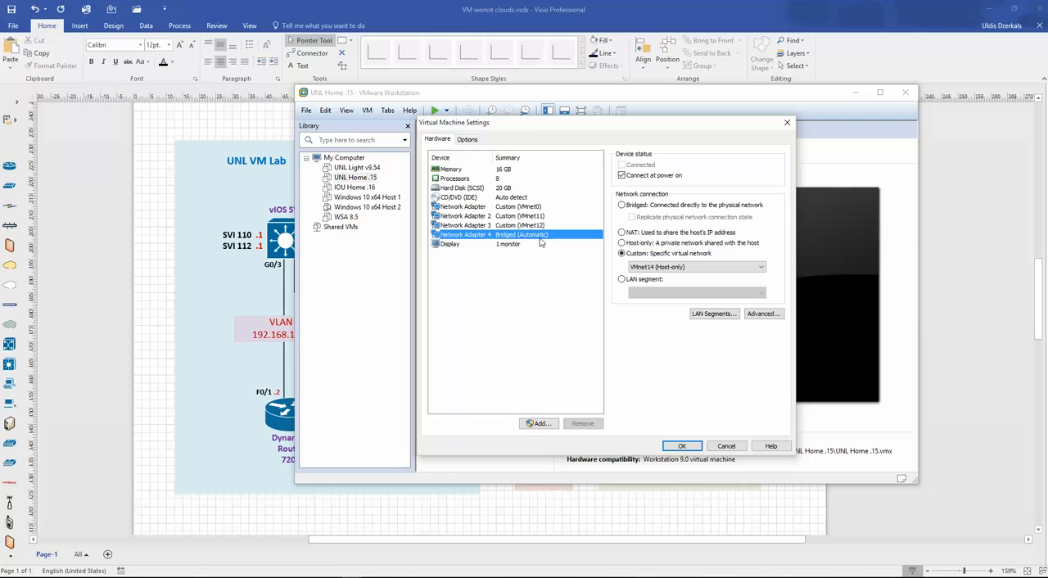
pyautogui.click(622, 253)
pyautogui.click(517, 207)
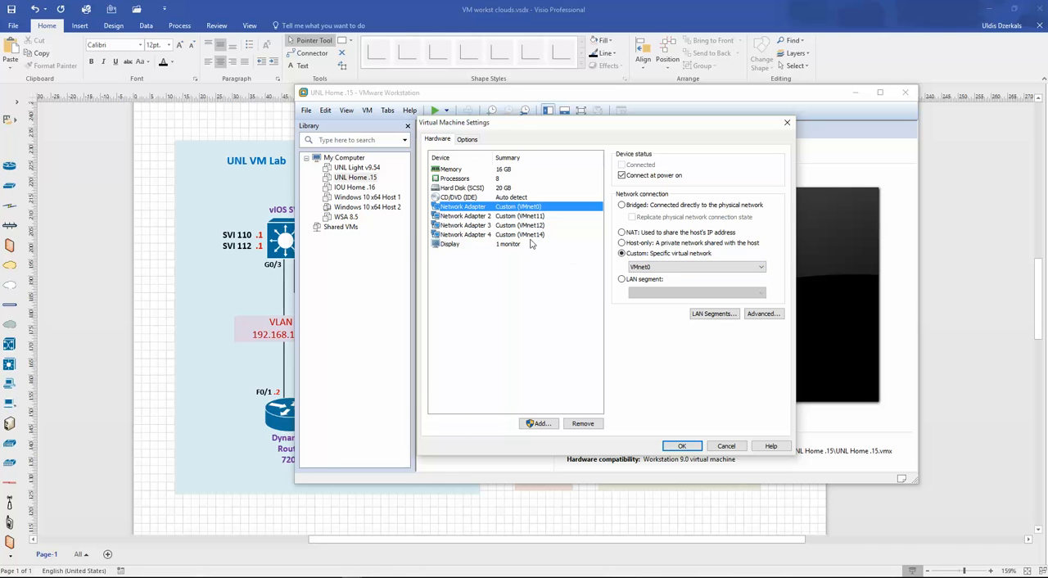
pyautogui.click(504, 236)
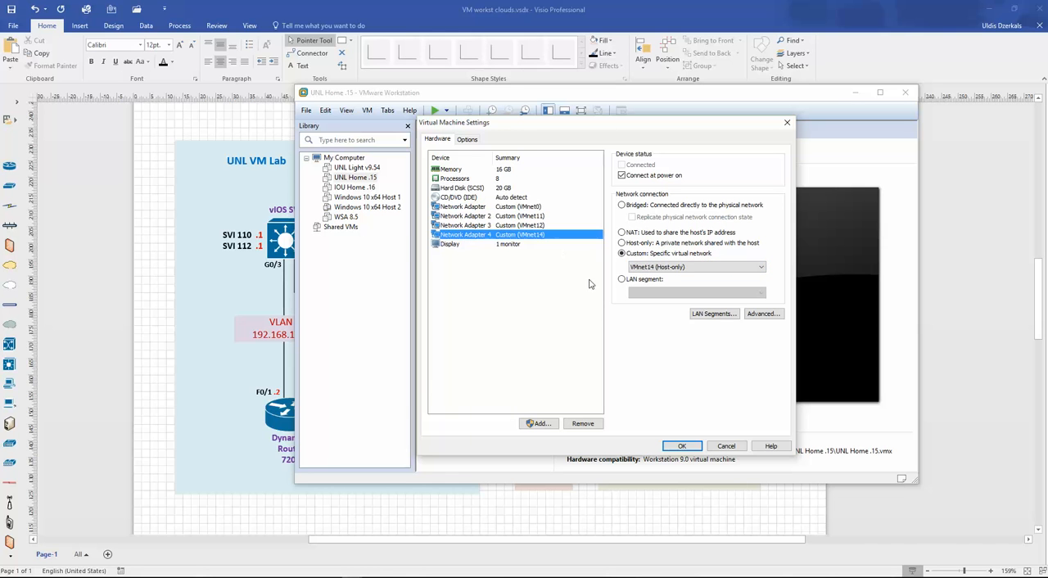
# - Add a fifth network adapter on the custom virtual network VMnet15, and review Network Adapter 2's assignment
pyautogui.click(538, 424)
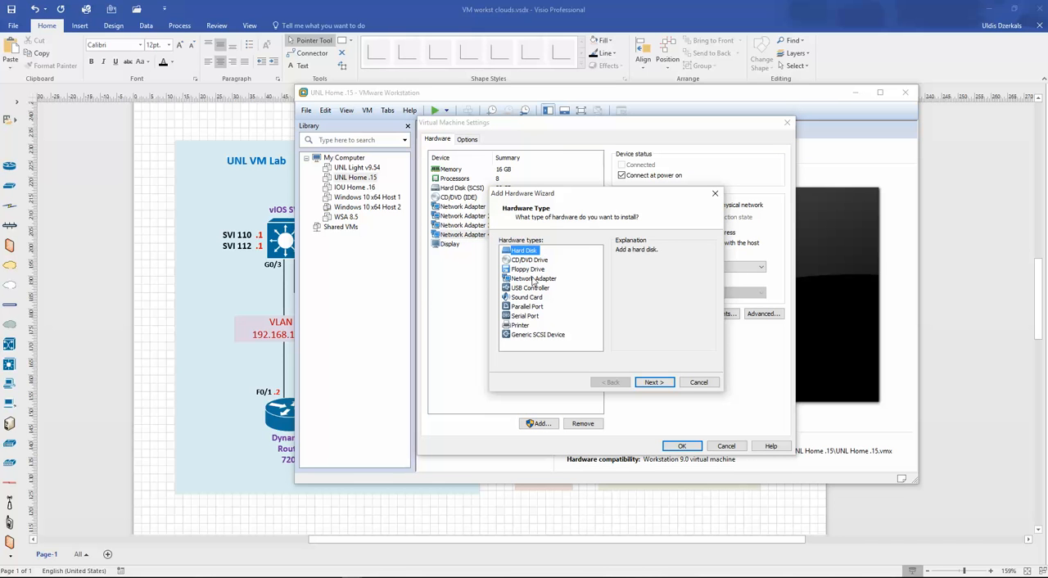
pyautogui.click(533, 279)
pyautogui.click(654, 382)
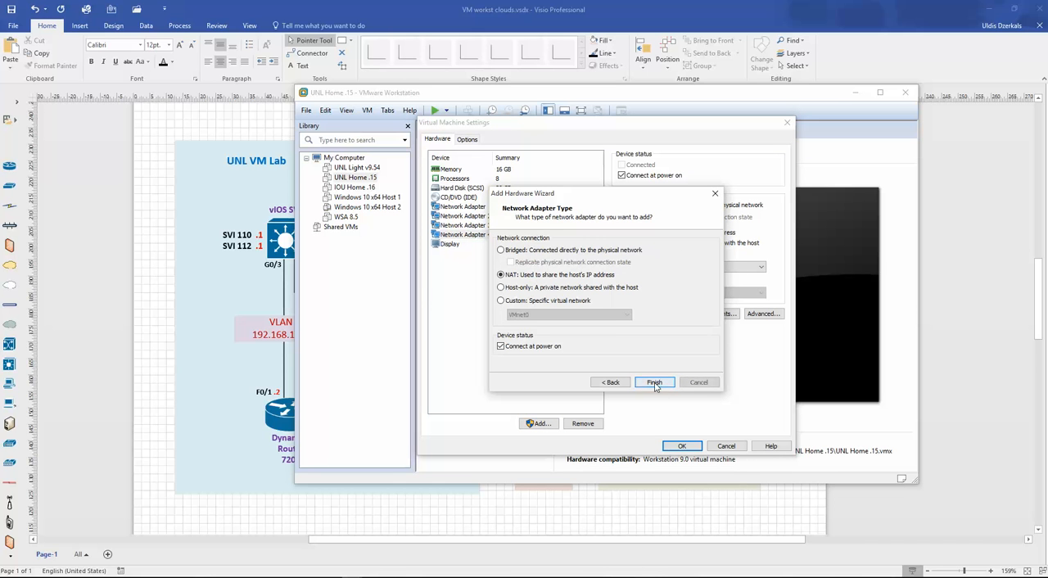
pyautogui.click(522, 304)
pyautogui.click(573, 314)
pyautogui.click(565, 435)
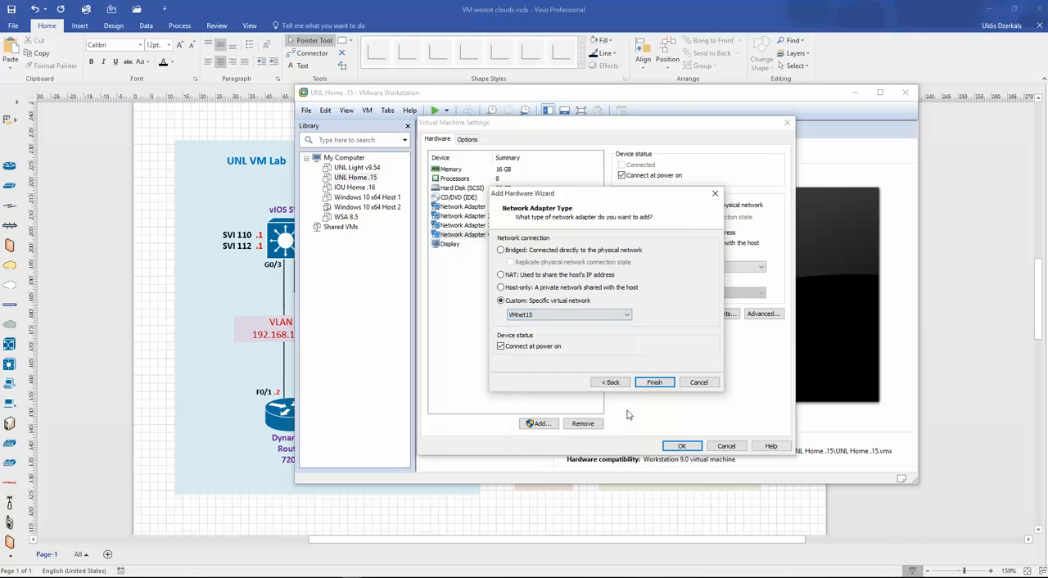
pyautogui.click(654, 382)
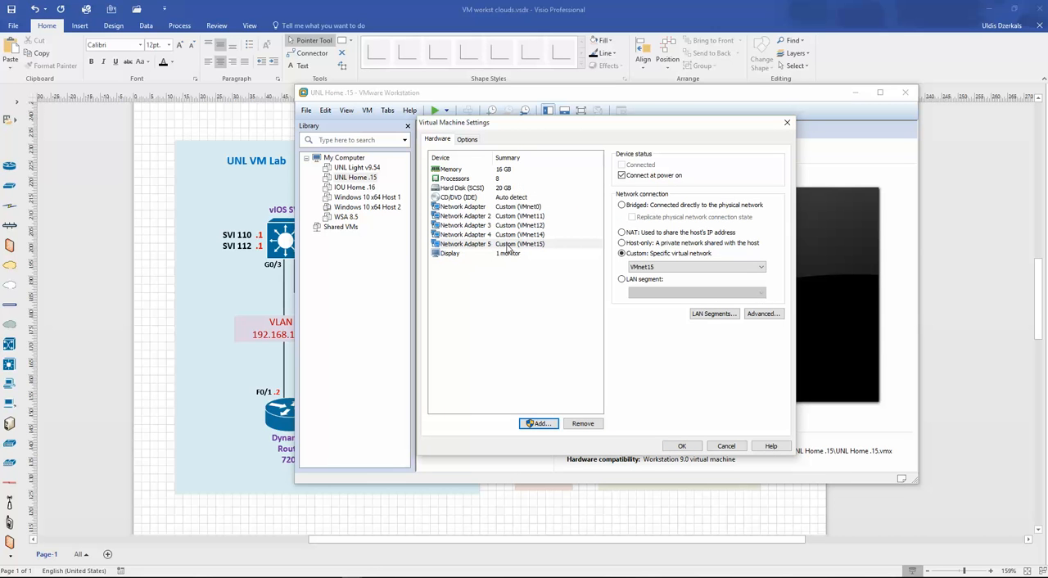
pyautogui.click(540, 216)
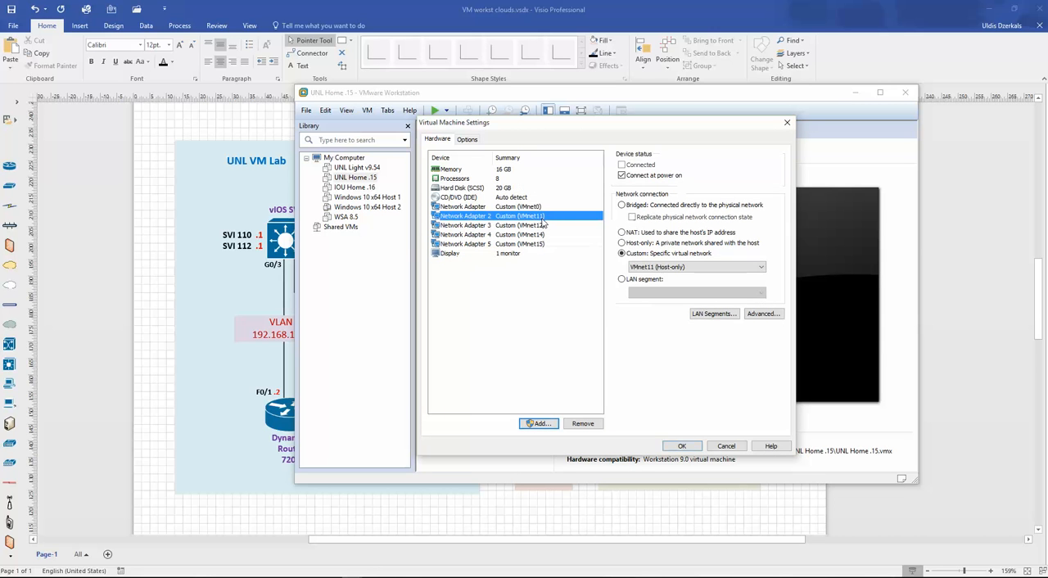
# - Compare the UNL Home .15 adapter assignments with the Visio topology and set Network Adapter 4 to the custom virtual network VMnet13
pyautogui.click(542, 225)
pyautogui.click(544, 235)
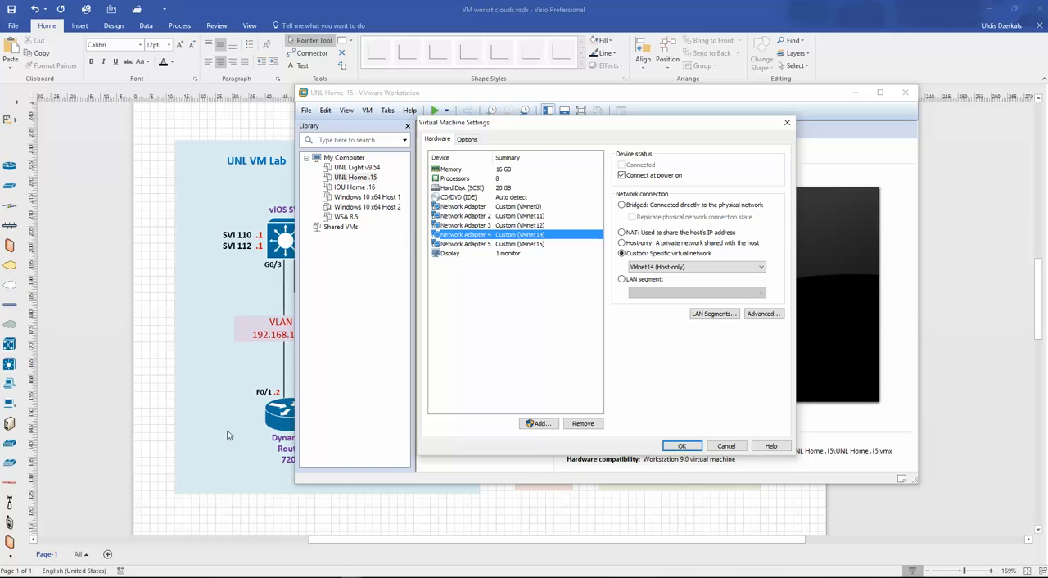
pyautogui.click(225, 396)
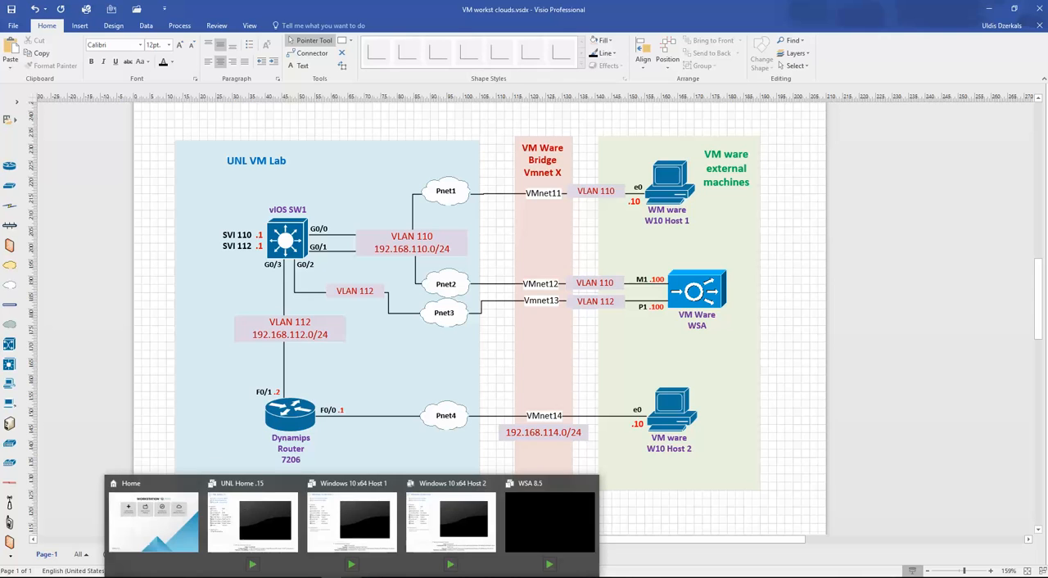
pyautogui.click(286, 536)
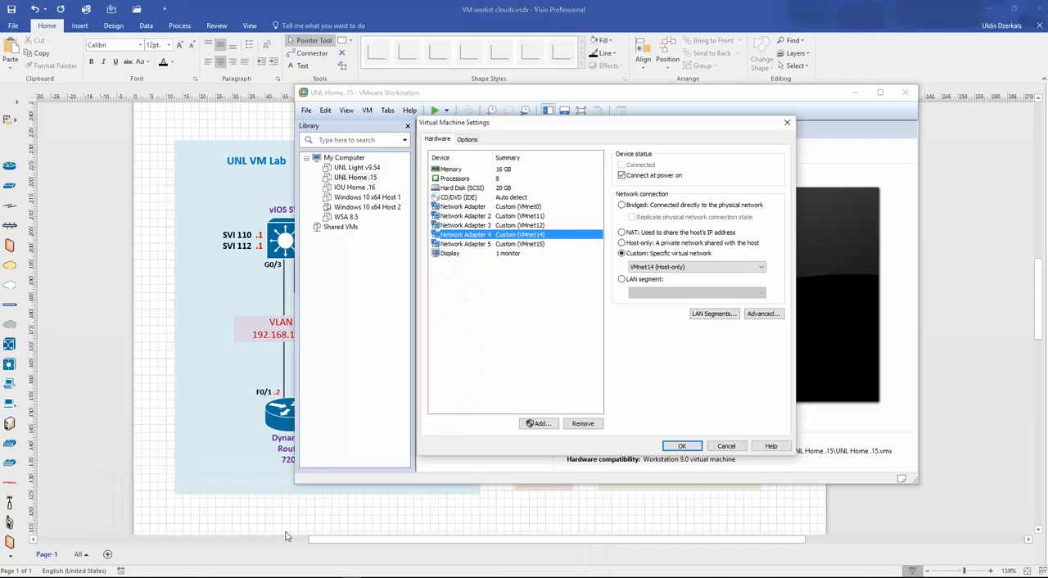
pyautogui.click(544, 217)
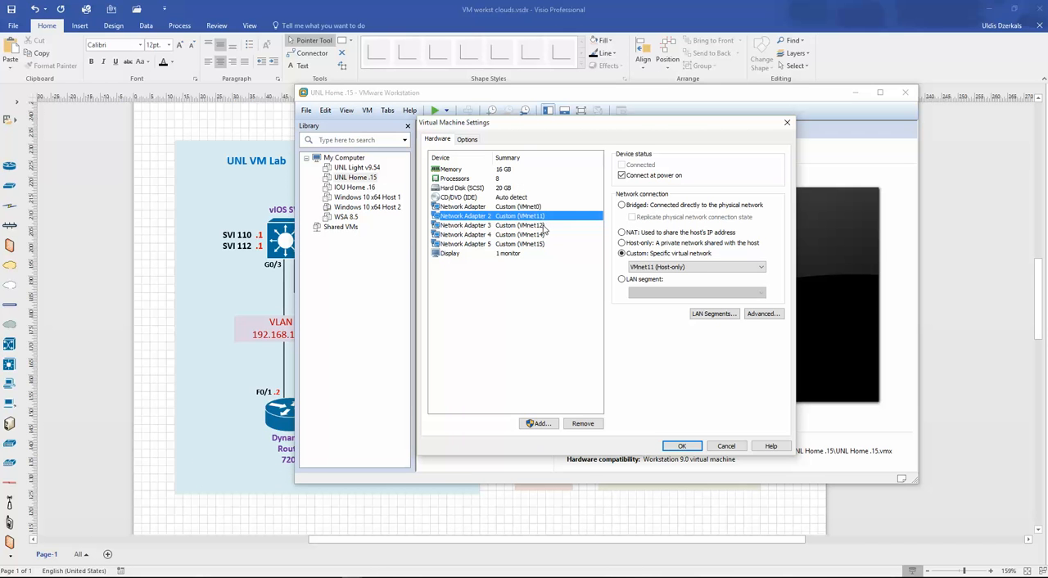
pyautogui.click(544, 227)
pyautogui.click(555, 235)
pyautogui.click(706, 269)
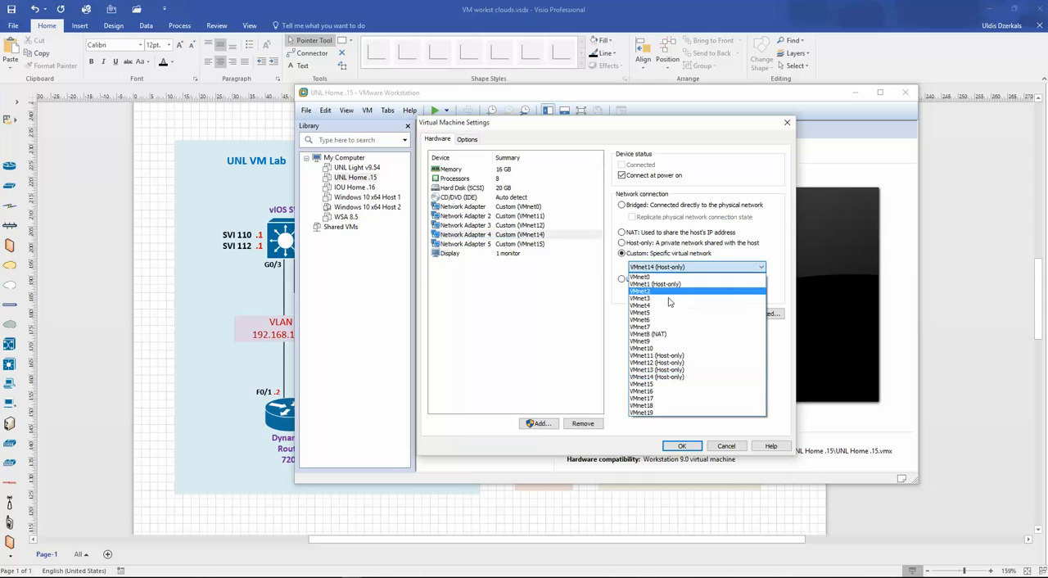
pyautogui.click(655, 369)
# - Connect Network Adapter 5 to the custom virtual network VMnet14 and apply the machine settings after reviewing the other adapters
pyautogui.click(542, 244)
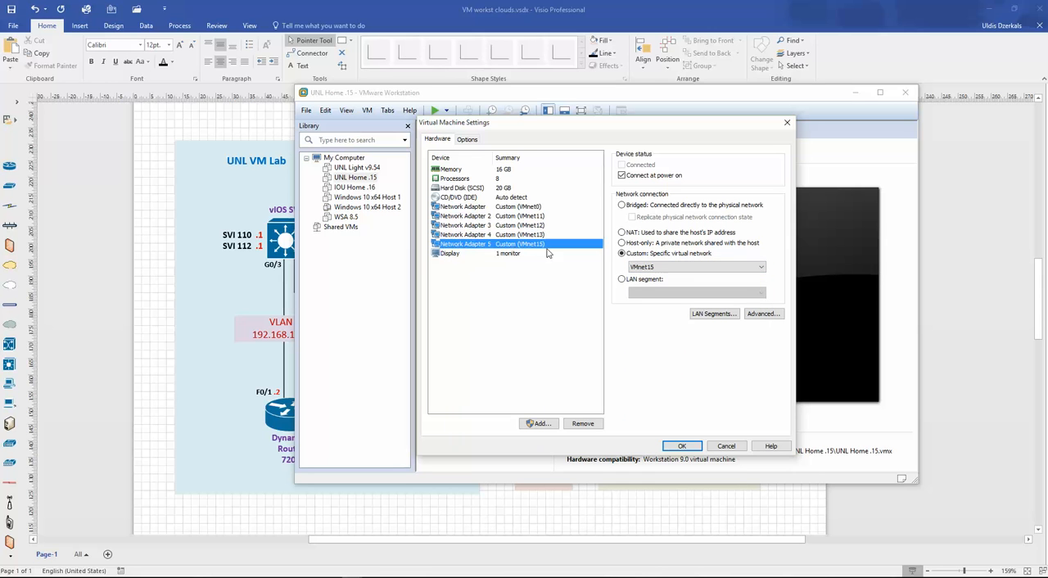
pyautogui.click(667, 266)
pyautogui.click(660, 379)
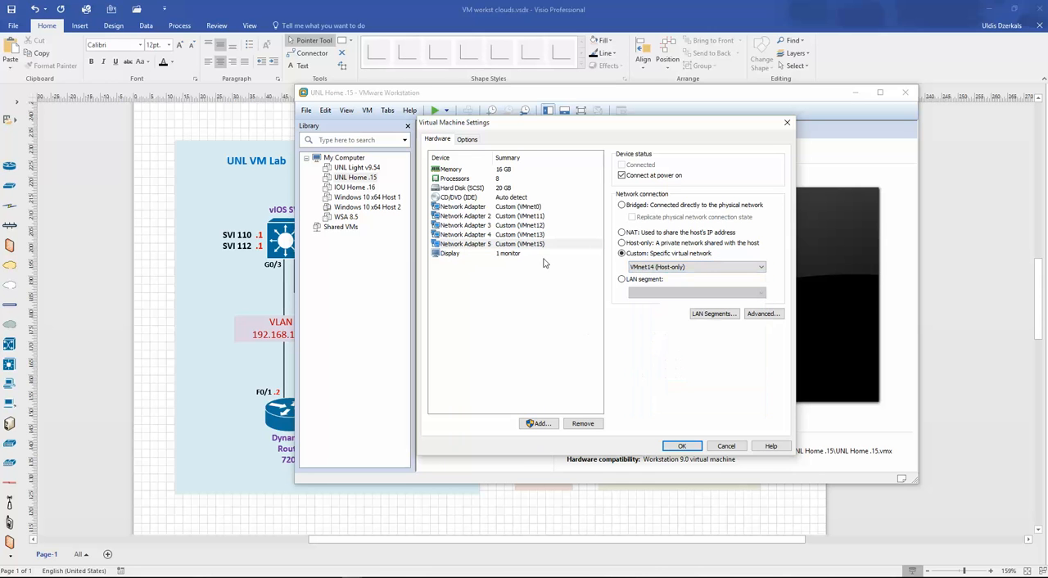
pyautogui.click(549, 216)
pyautogui.click(544, 226)
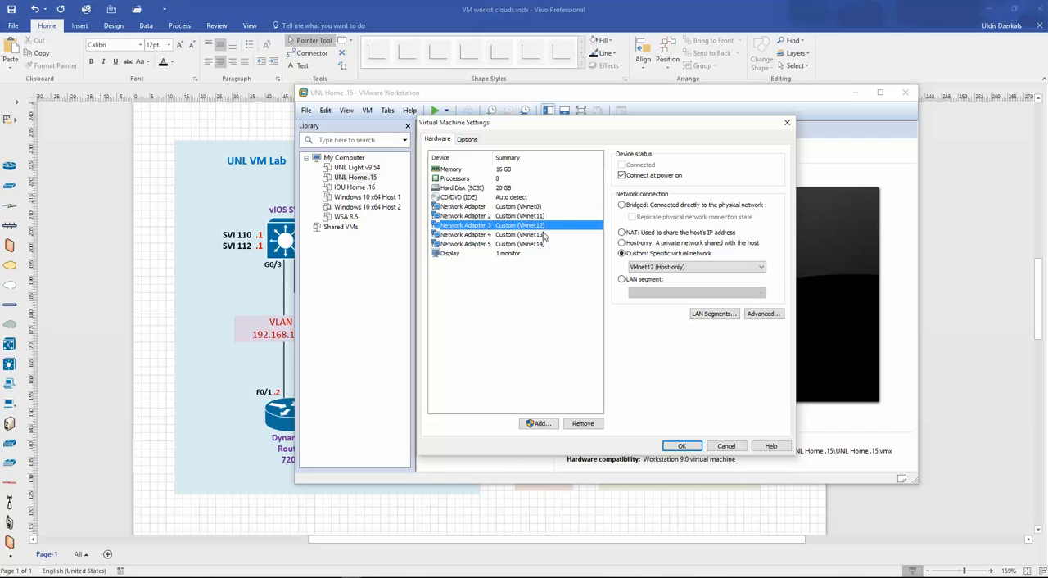
pyautogui.click(544, 235)
pyautogui.click(543, 253)
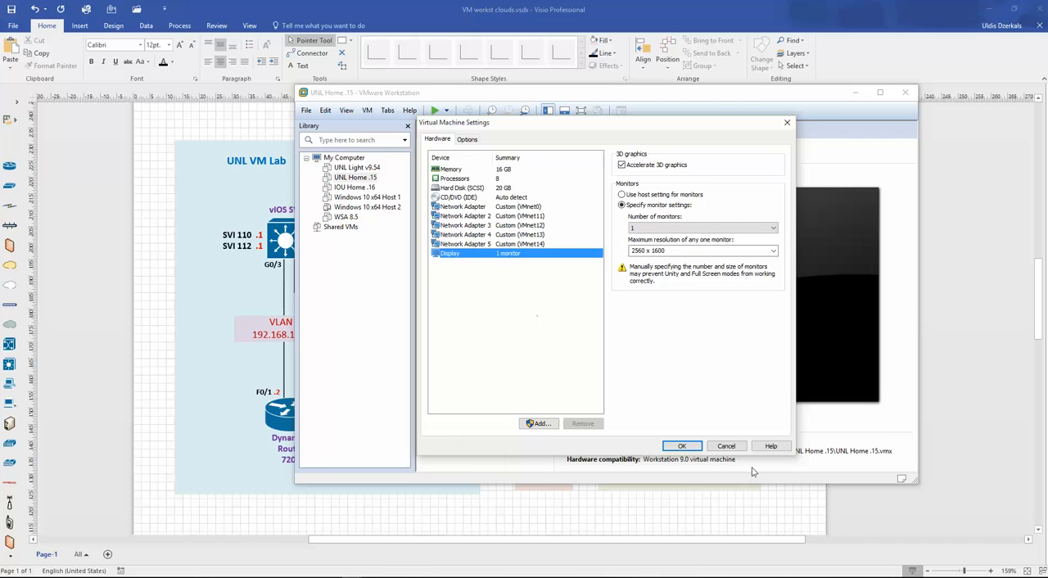
pyautogui.click(545, 244)
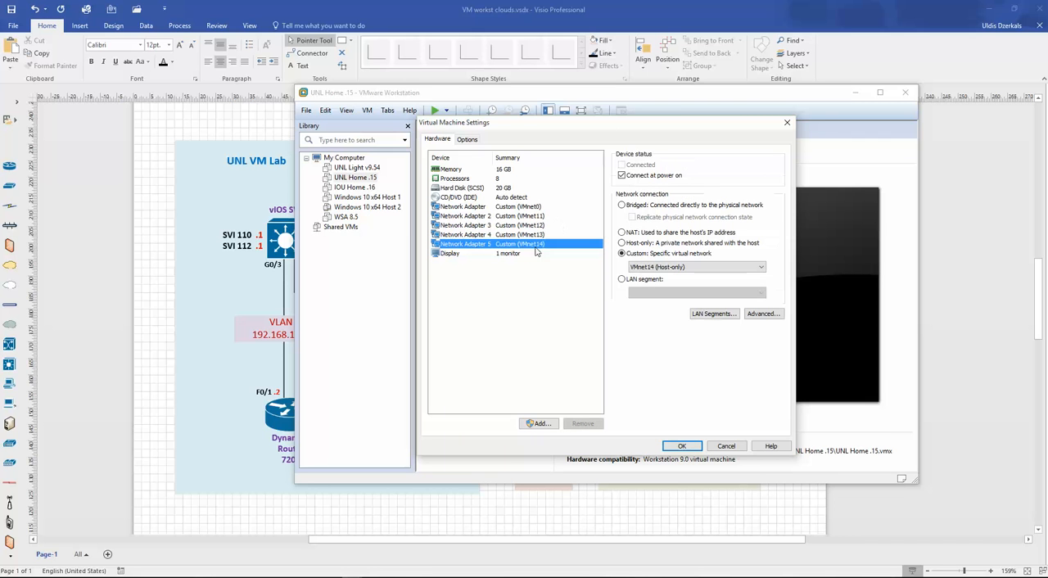
pyautogui.click(683, 445)
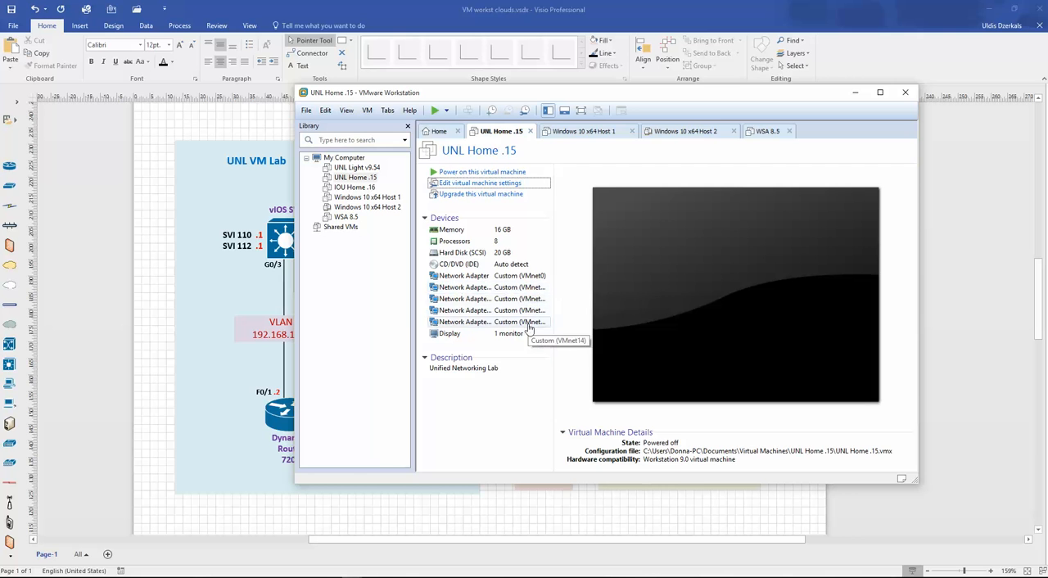
# - Check W10 Host 1's link in the Visio topology and connect the Windows 10 x64 Host 1 network adapter to custom network VMnet11
pyautogui.click(194, 279)
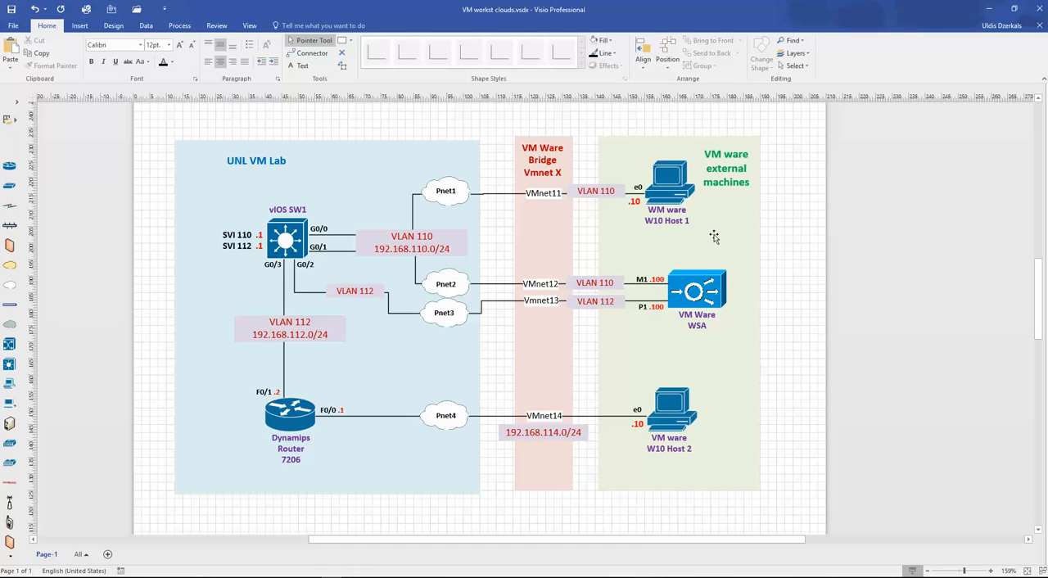
pyautogui.click(674, 188)
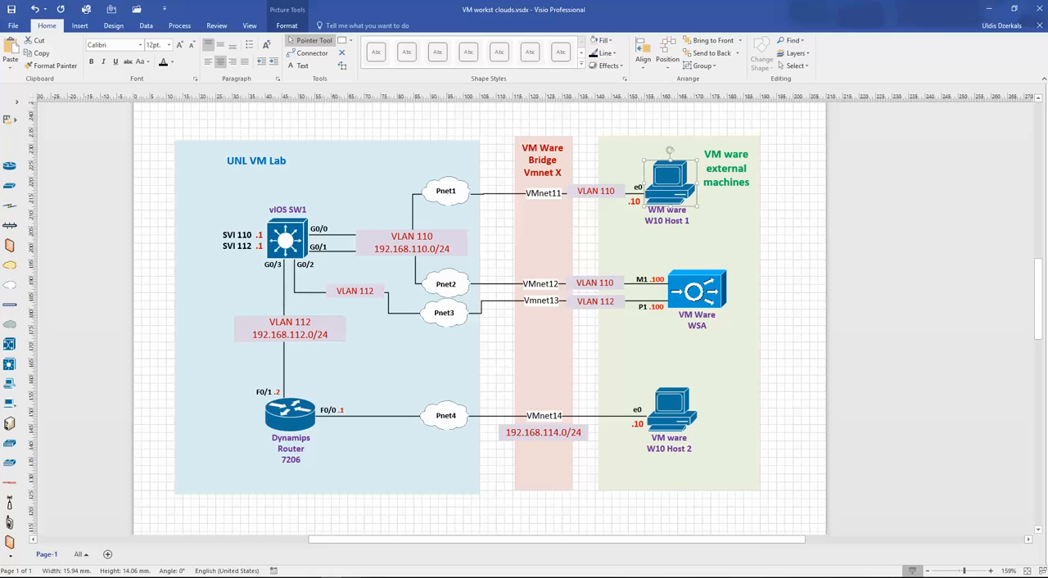
pyautogui.click(353, 577)
pyautogui.click(153, 494)
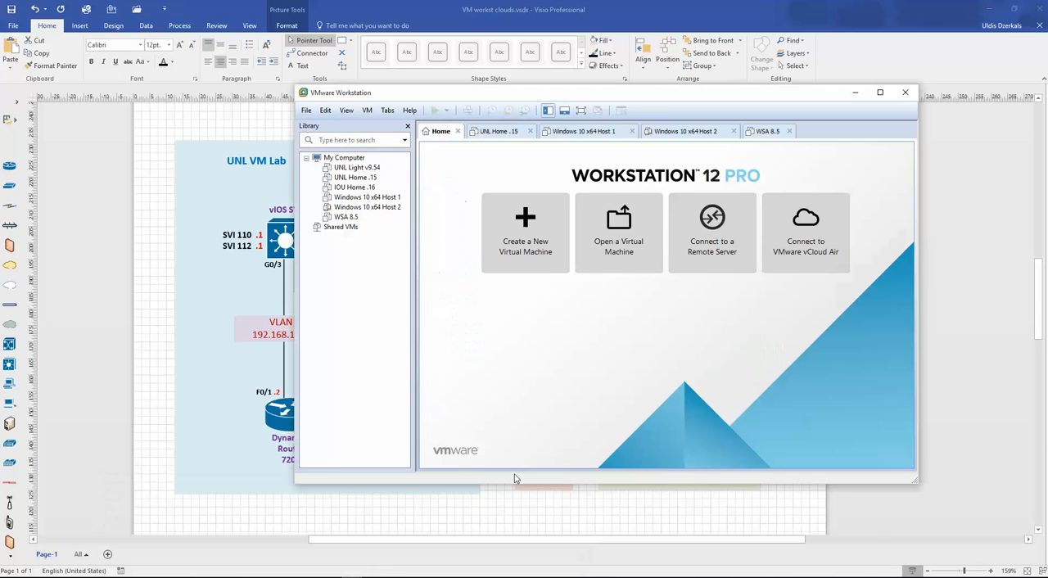
pyautogui.click(367, 198)
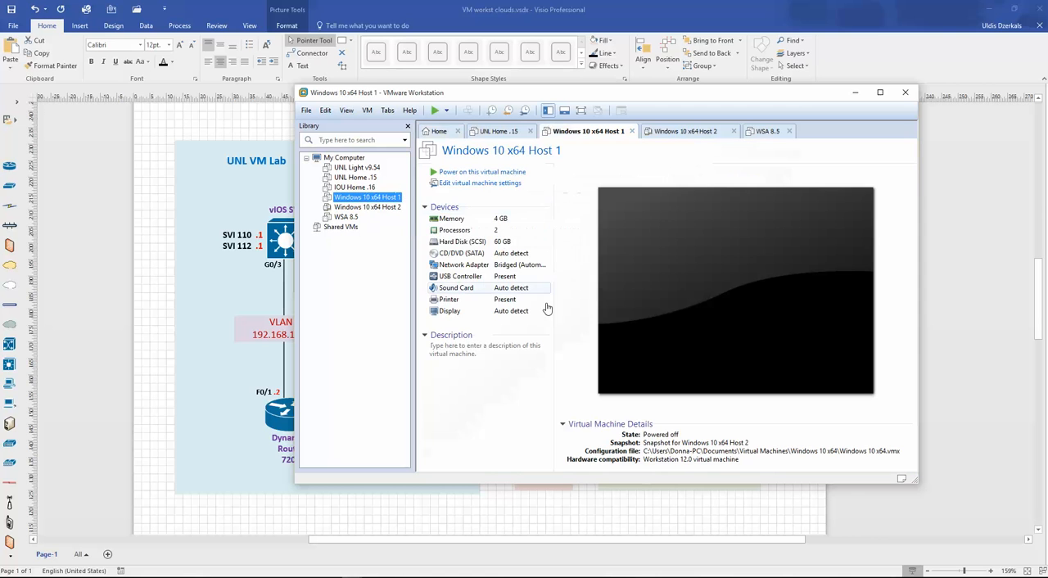
pyautogui.click(479, 185)
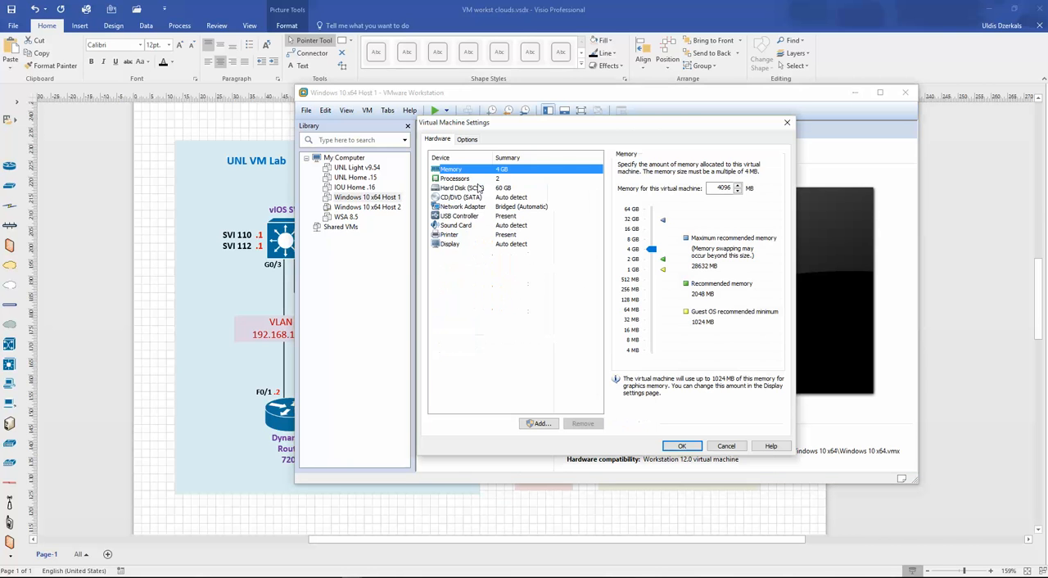
pyautogui.click(491, 207)
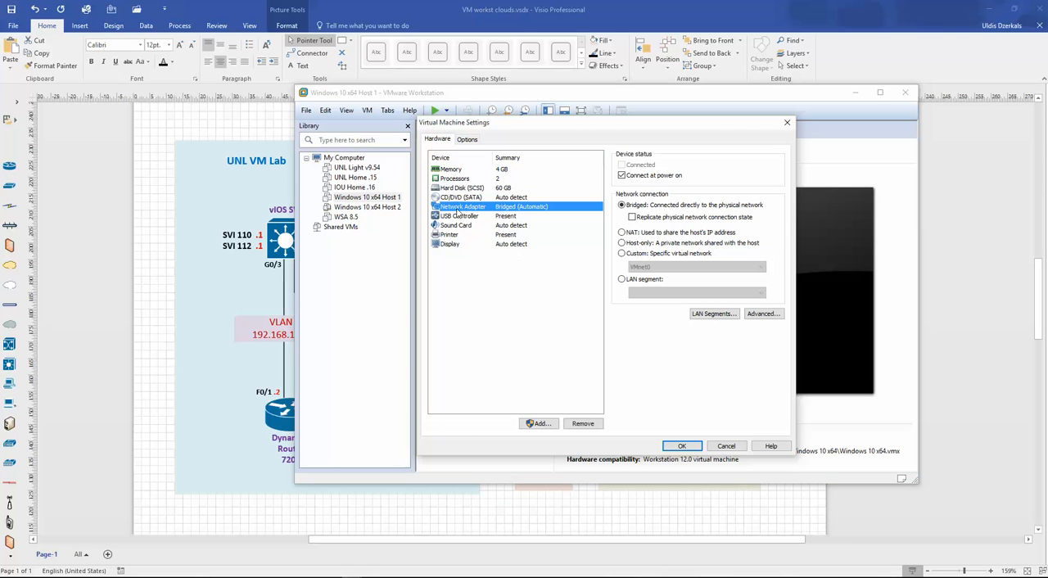
pyautogui.click(631, 254)
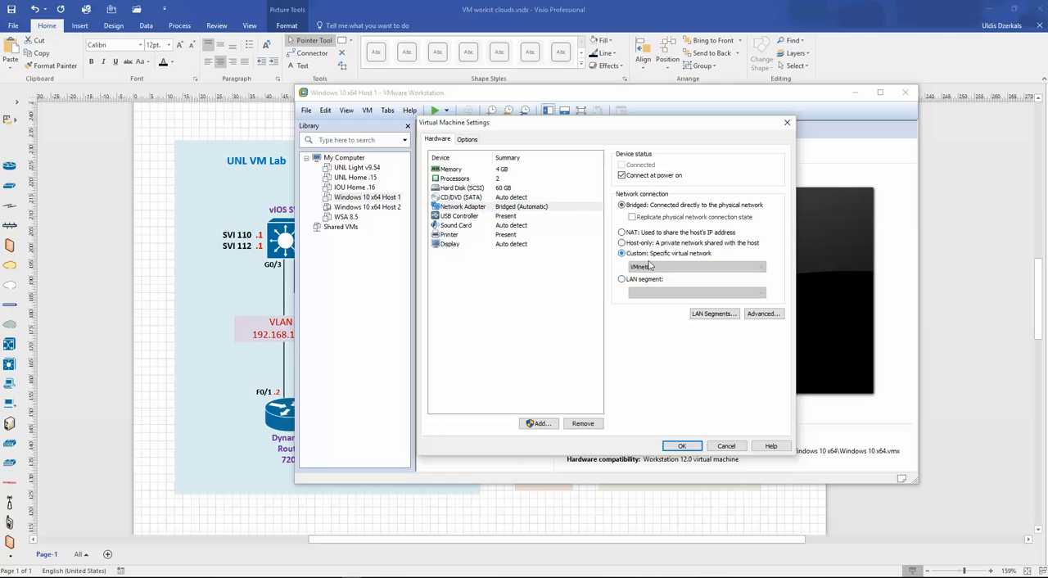
pyautogui.click(667, 267)
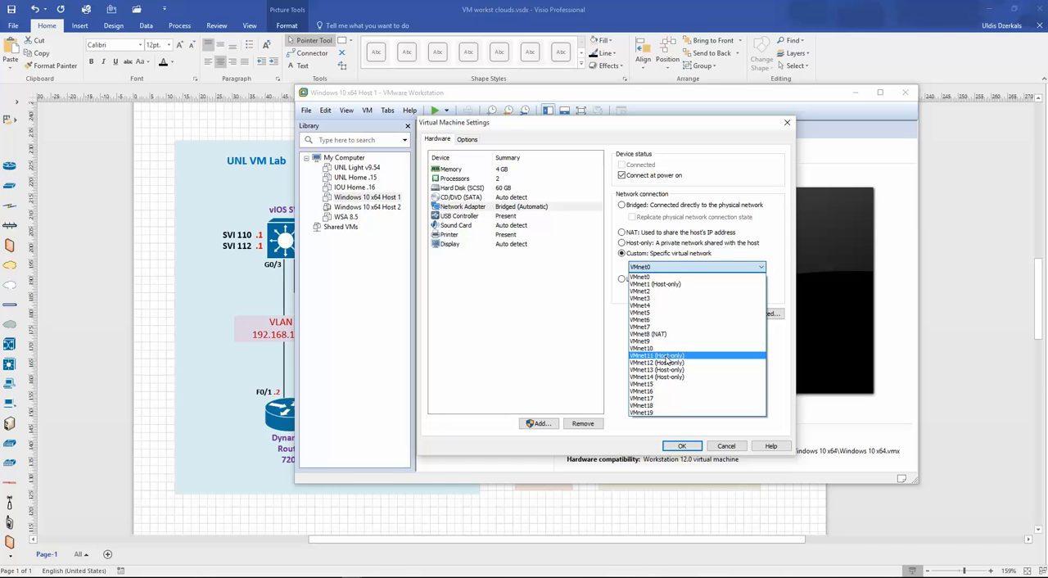
pyautogui.click(668, 358)
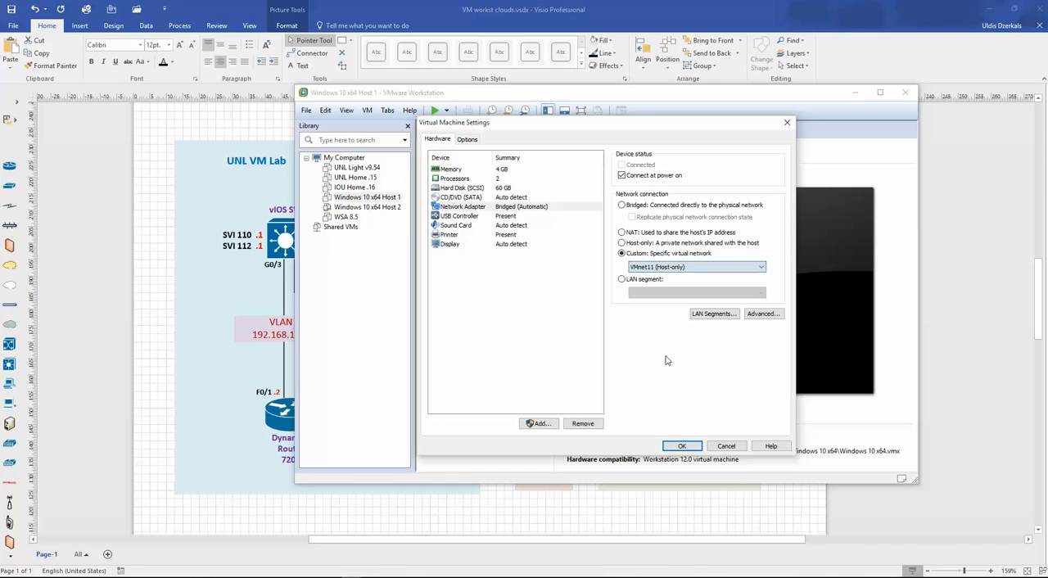
pyautogui.click(682, 445)
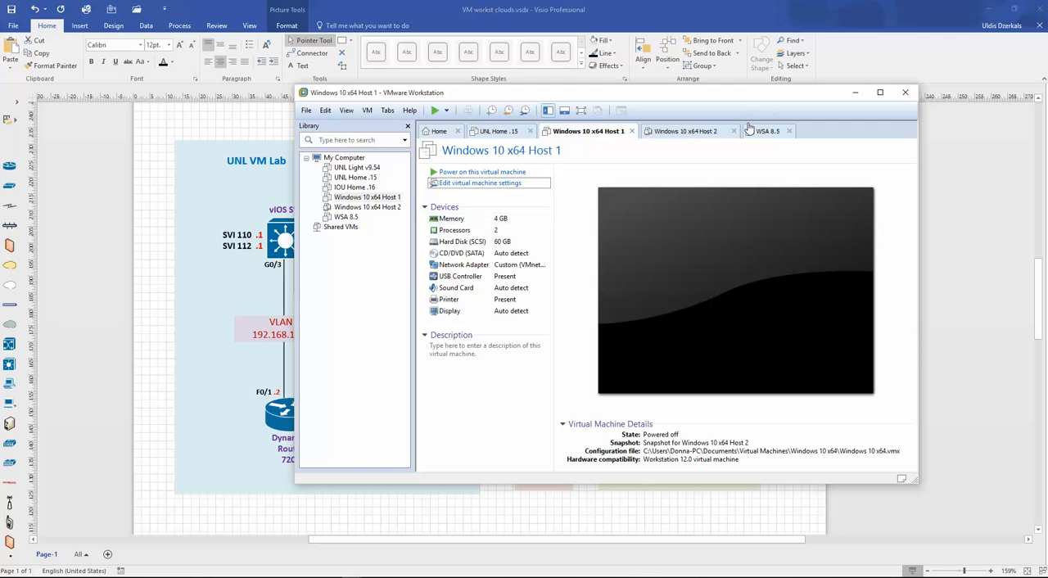
# - Set the Windows 10 x64 Host 2 network adapter to the custom virtual network VMnet12 and apply the settings
pyautogui.click(688, 136)
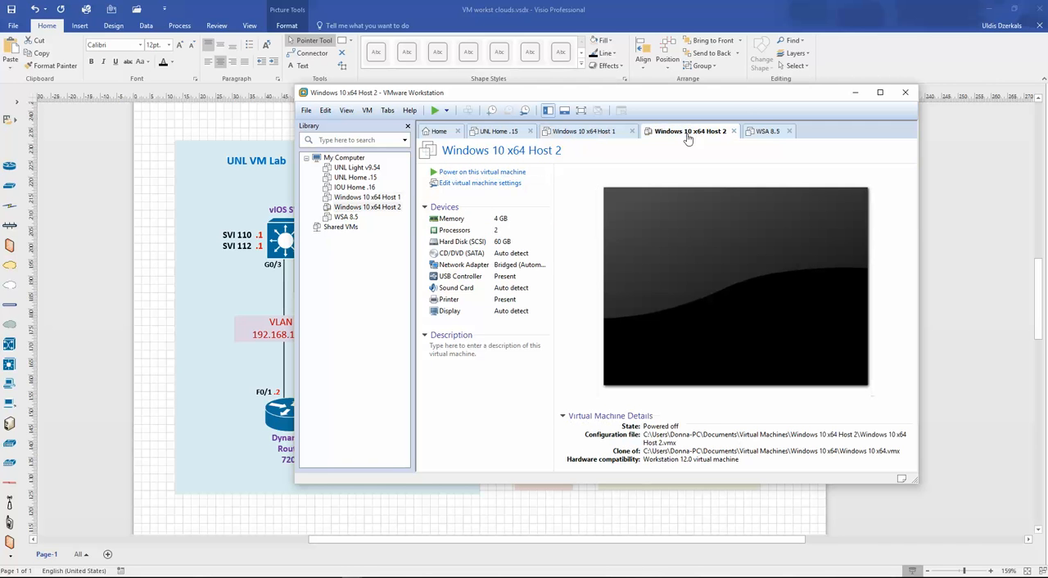
pyautogui.click(467, 184)
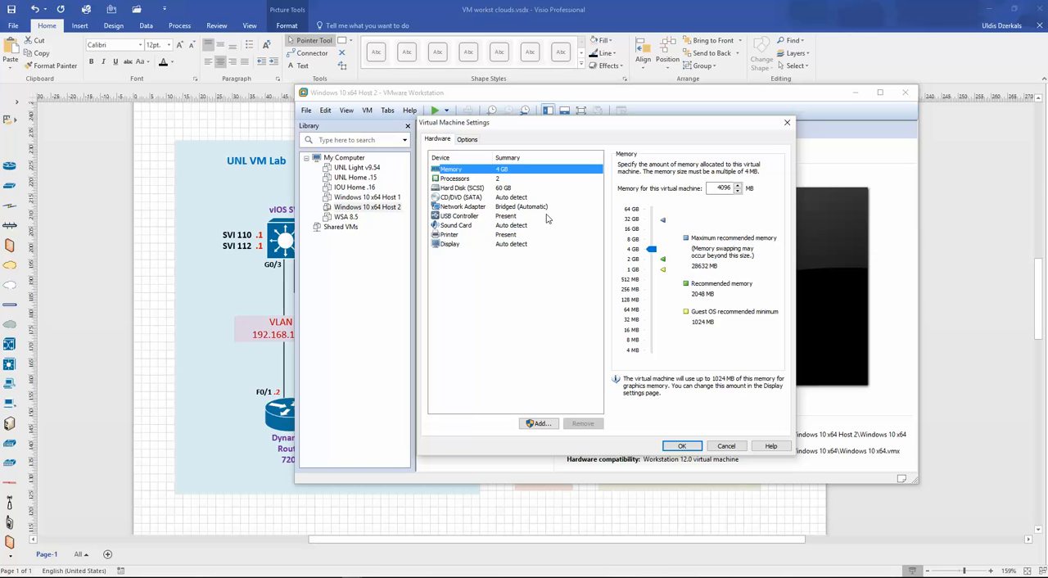
pyautogui.click(512, 208)
pyautogui.click(624, 254)
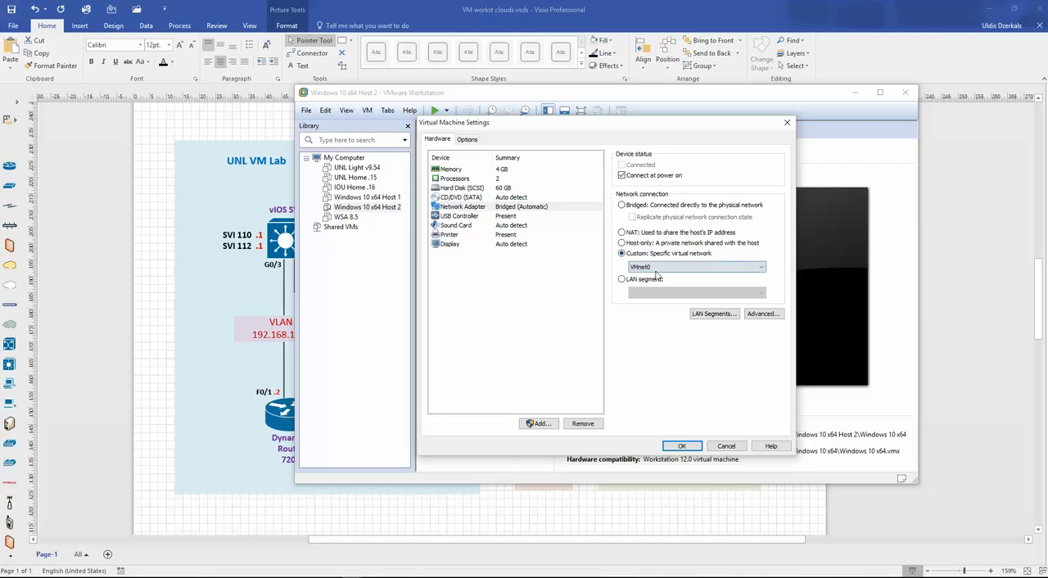
pyautogui.click(657, 268)
pyautogui.click(655, 363)
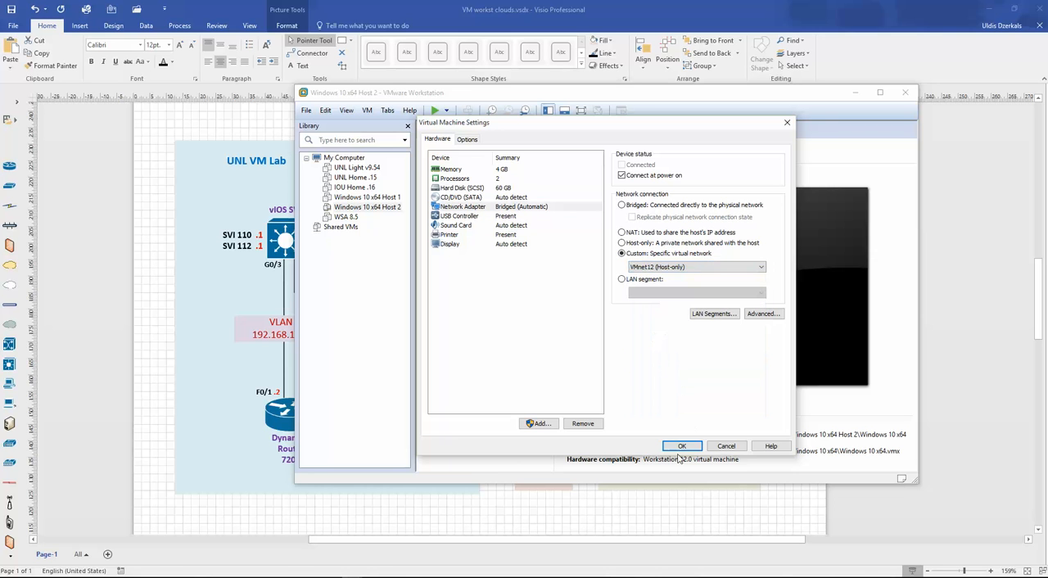
pyautogui.click(683, 446)
# - Recheck the Visio topology and connect the Windows 10 x64 Host 2 network adapter to the custom virtual network VMnet14
pyautogui.click(154, 289)
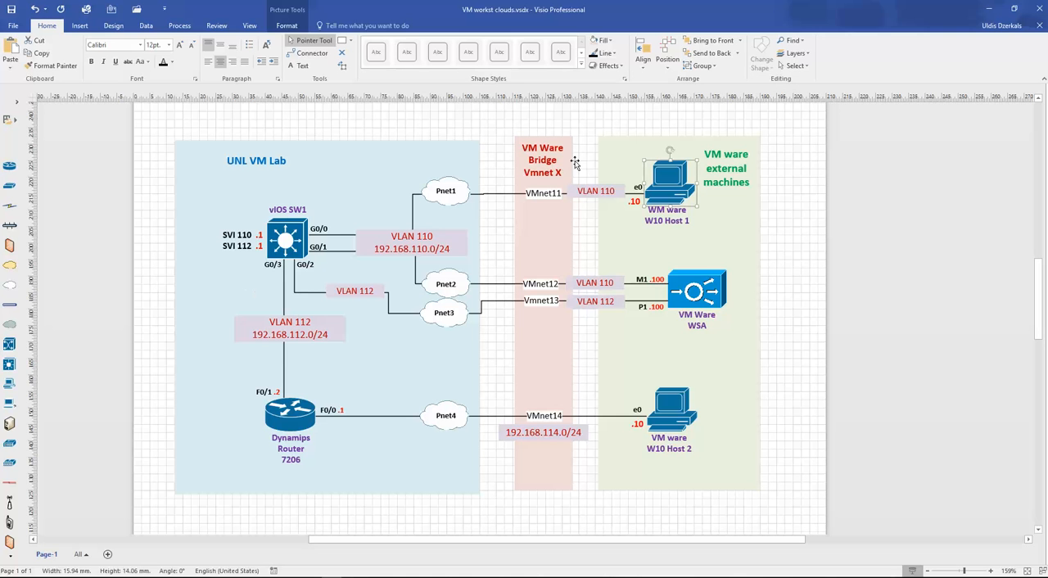
pyautogui.click(674, 174)
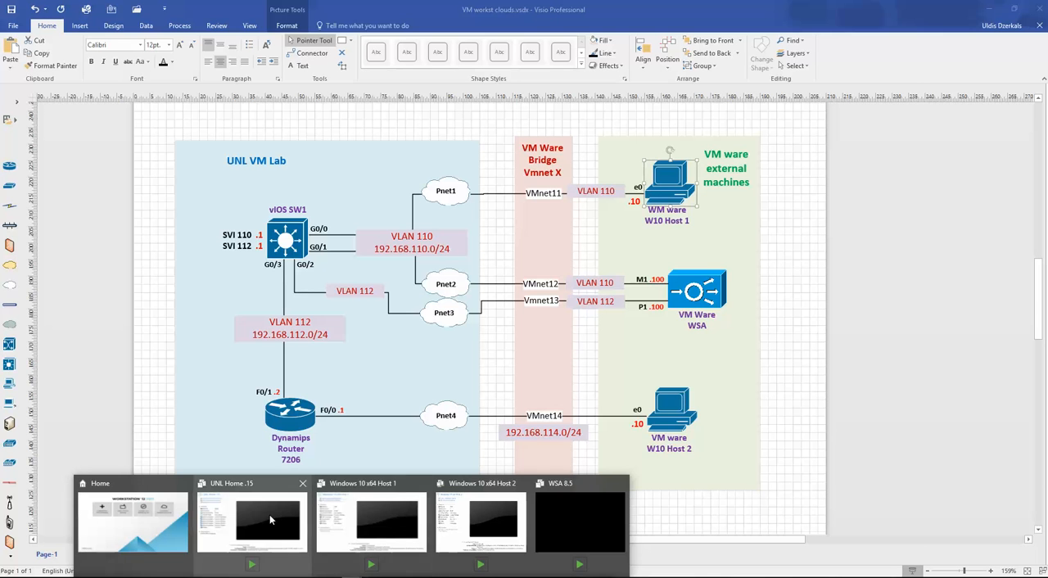
pyautogui.click(478, 512)
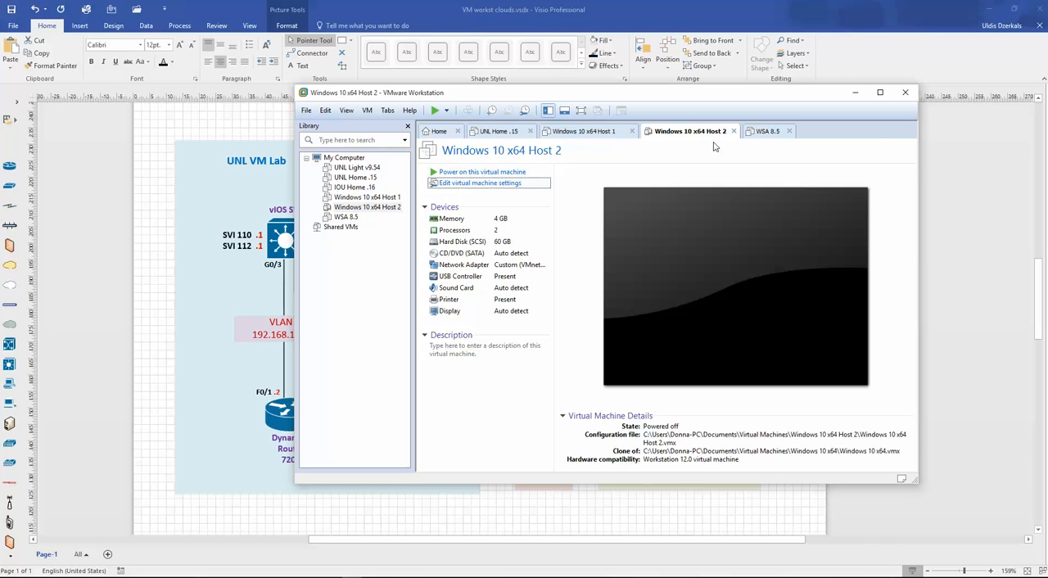
pyautogui.click(479, 185)
pyautogui.click(534, 207)
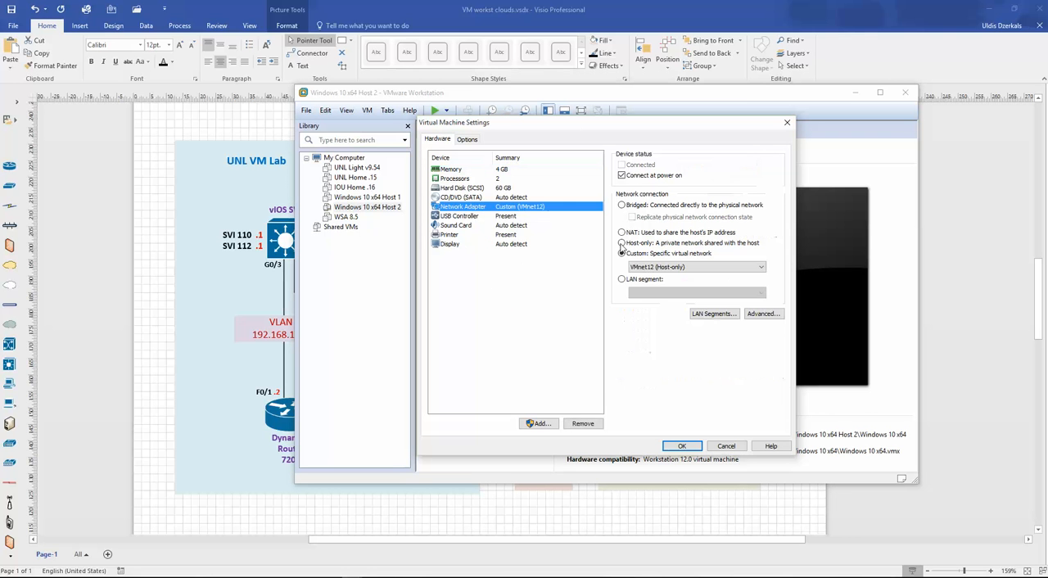
pyautogui.click(696, 267)
pyautogui.click(696, 375)
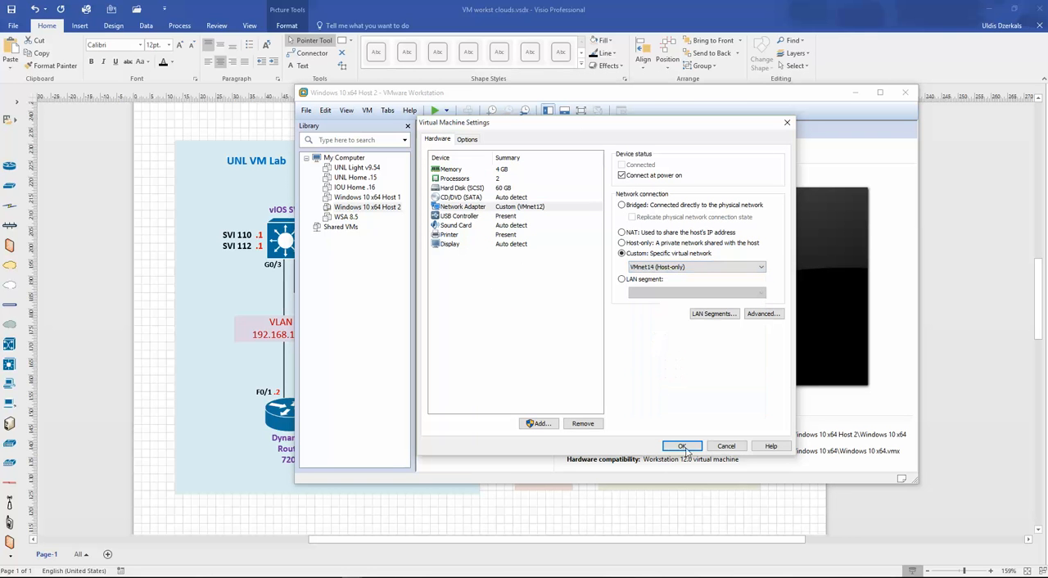
pyautogui.click(682, 447)
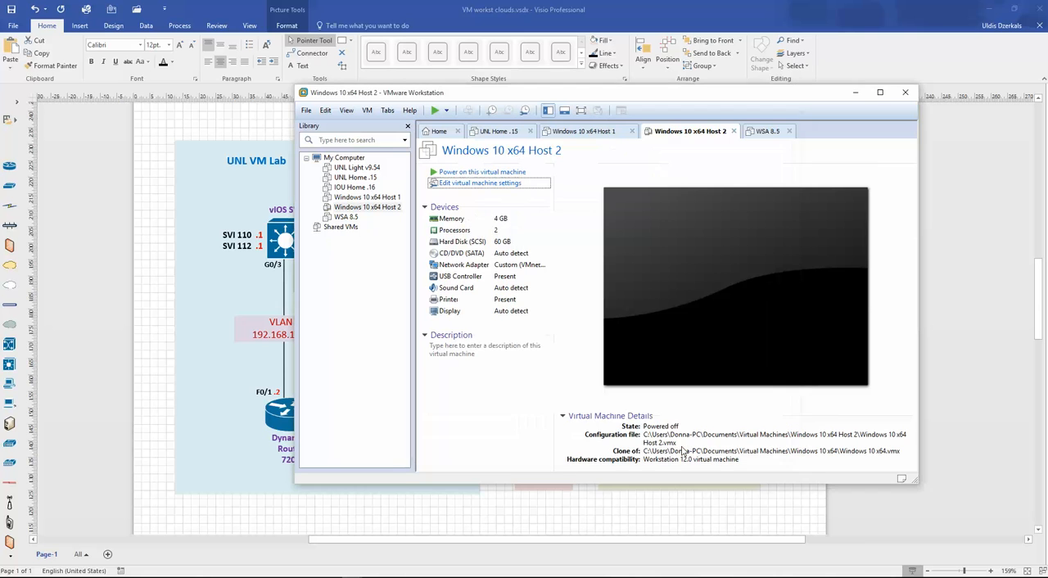
# - Review the WSA 8.5 machine's devices against the Visio topology and bring up the UNL Home .15 machine in VMware Workstation
pyautogui.click(766, 131)
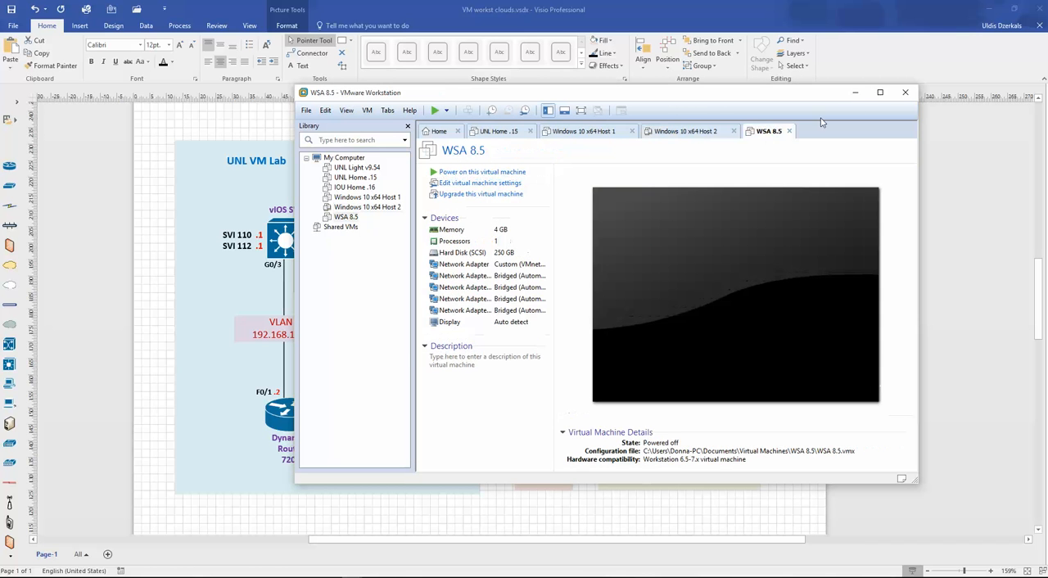
pyautogui.click(855, 92)
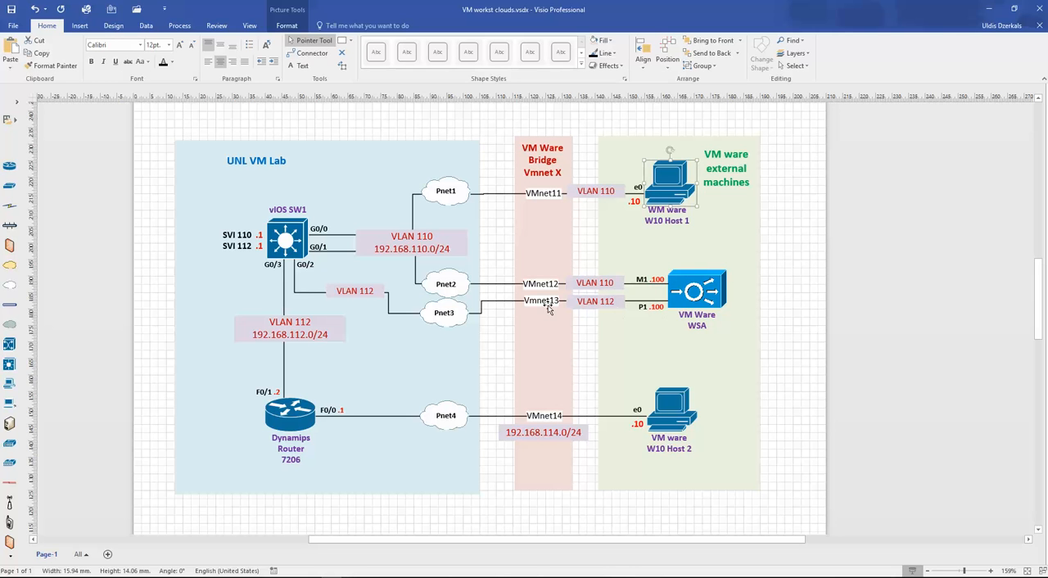
pyautogui.click(352, 577)
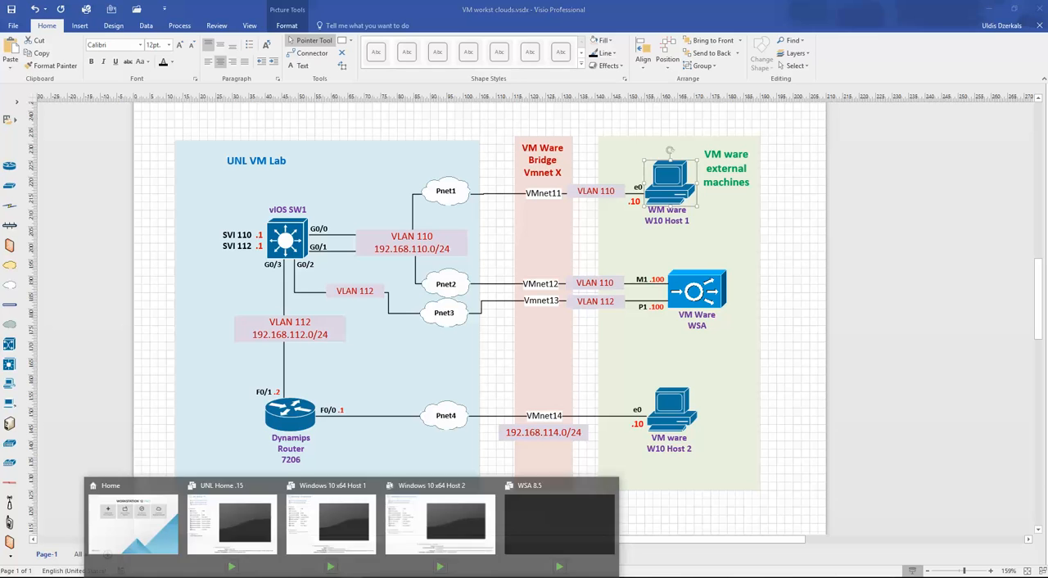
pyautogui.click(234, 509)
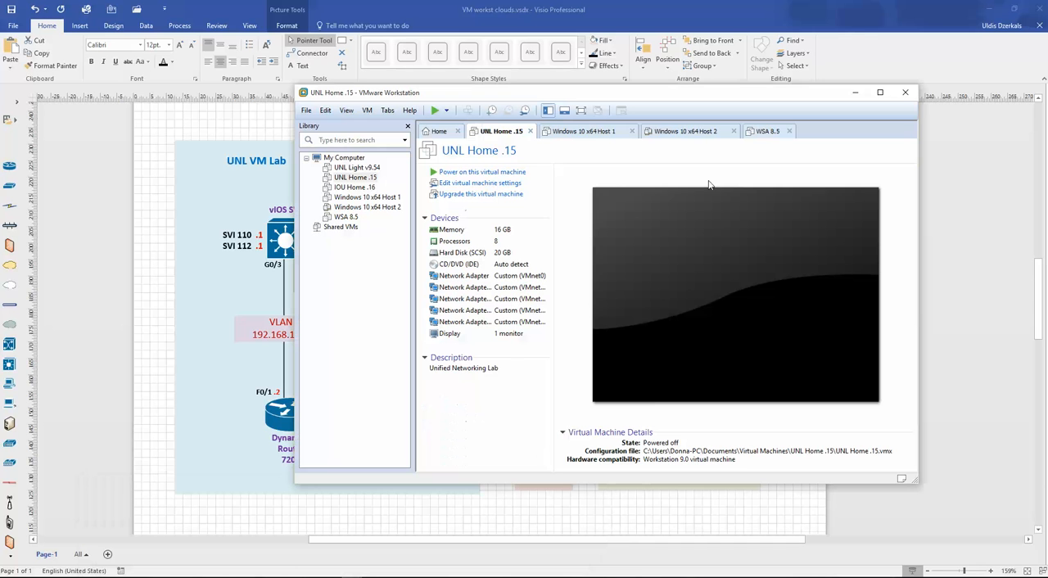
# - Switch WSA 8.5's Network Adapter 2 to a custom virtual network and connect its first network adapter to VMnet12
pyautogui.click(769, 131)
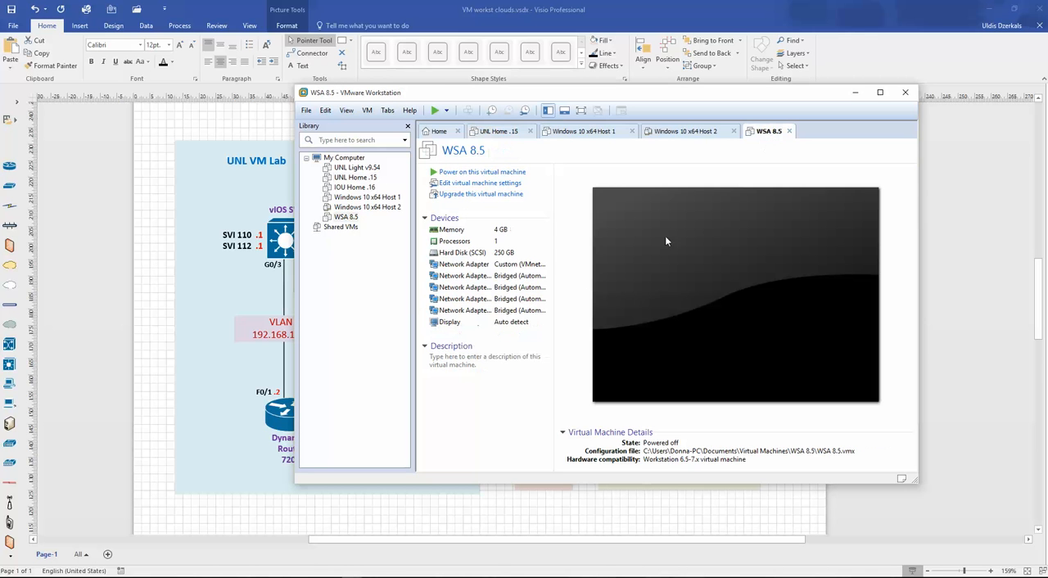
pyautogui.click(469, 183)
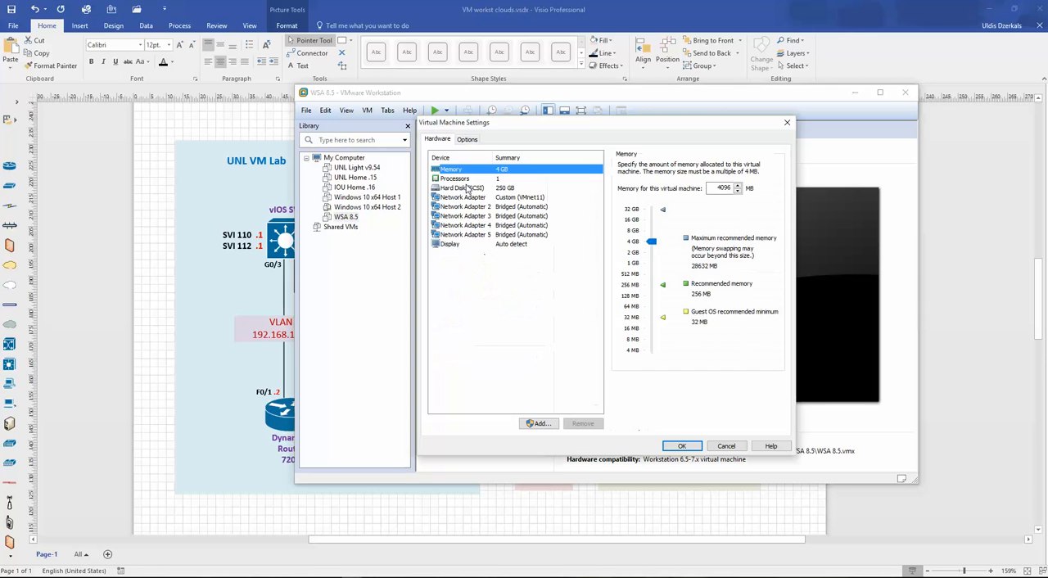
pyautogui.click(516, 198)
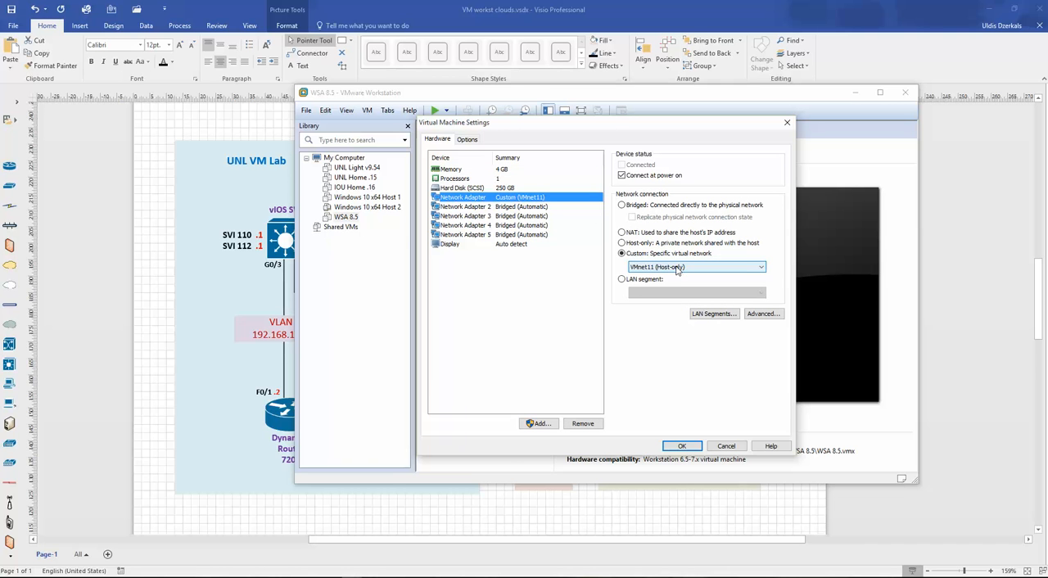
pyautogui.click(502, 207)
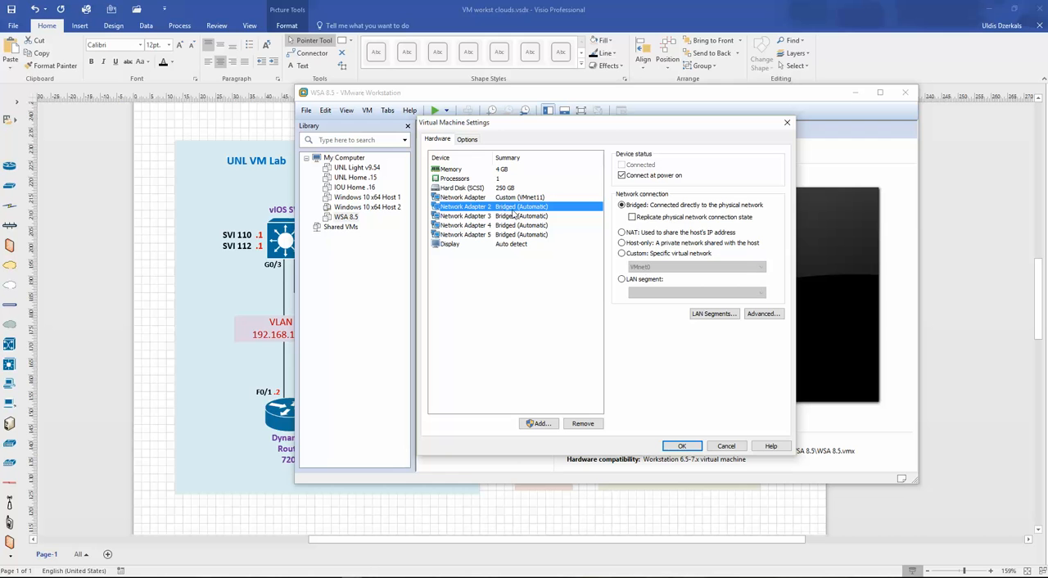
pyautogui.click(639, 255)
pyautogui.click(647, 268)
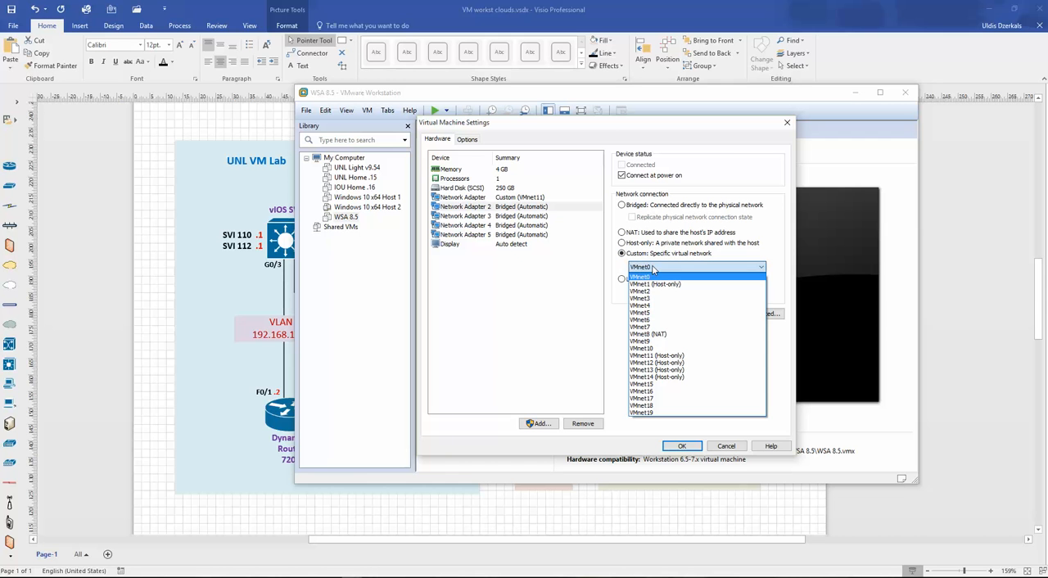
pyautogui.click(500, 200)
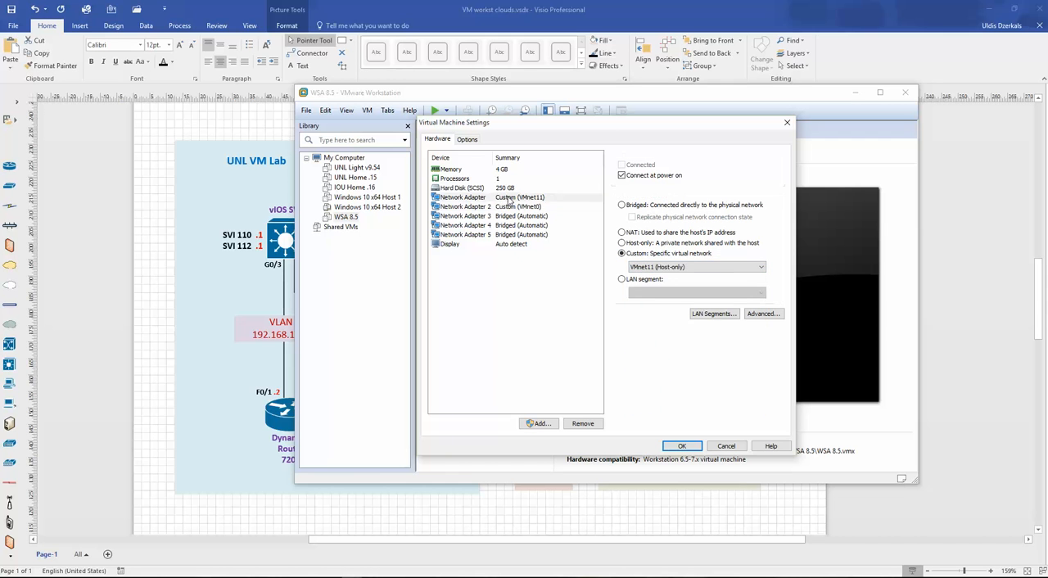
pyautogui.click(695, 267)
pyautogui.click(671, 363)
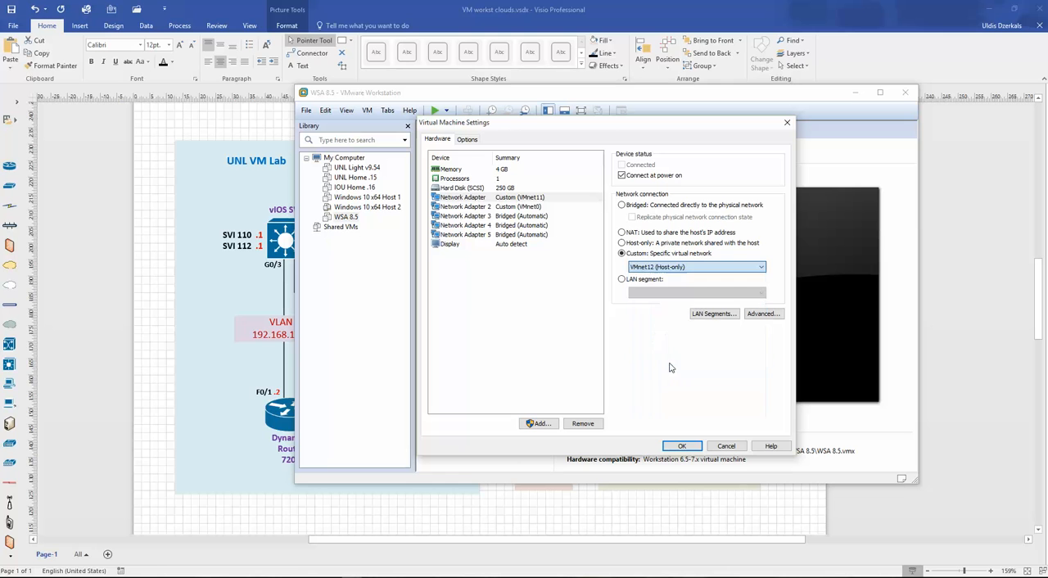
# - Connect WSA 8.5's Network Adapter 2 to the custom virtual network VMnet13 and apply the settings
pyautogui.click(542, 209)
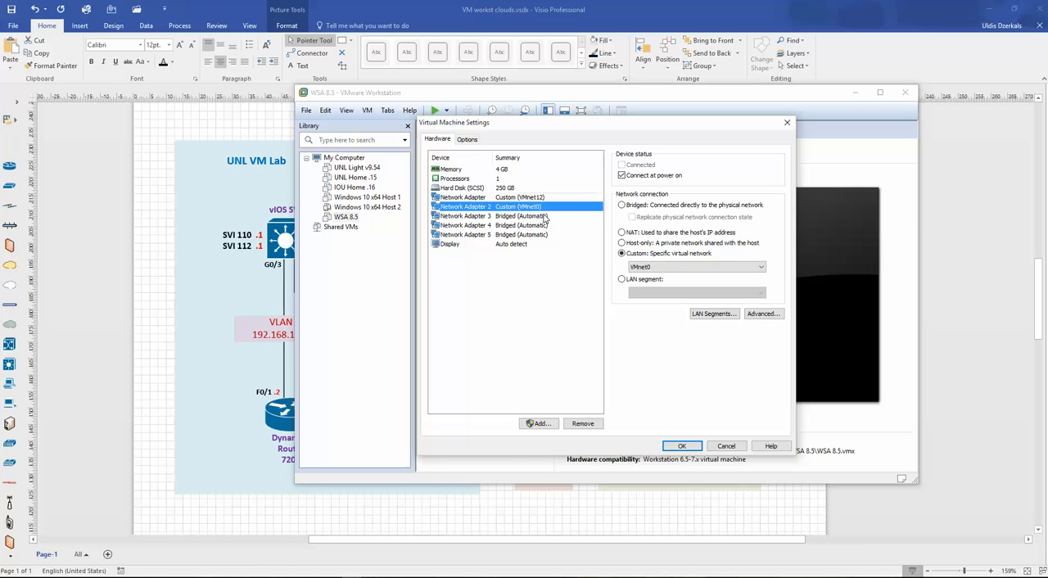
pyautogui.click(671, 267)
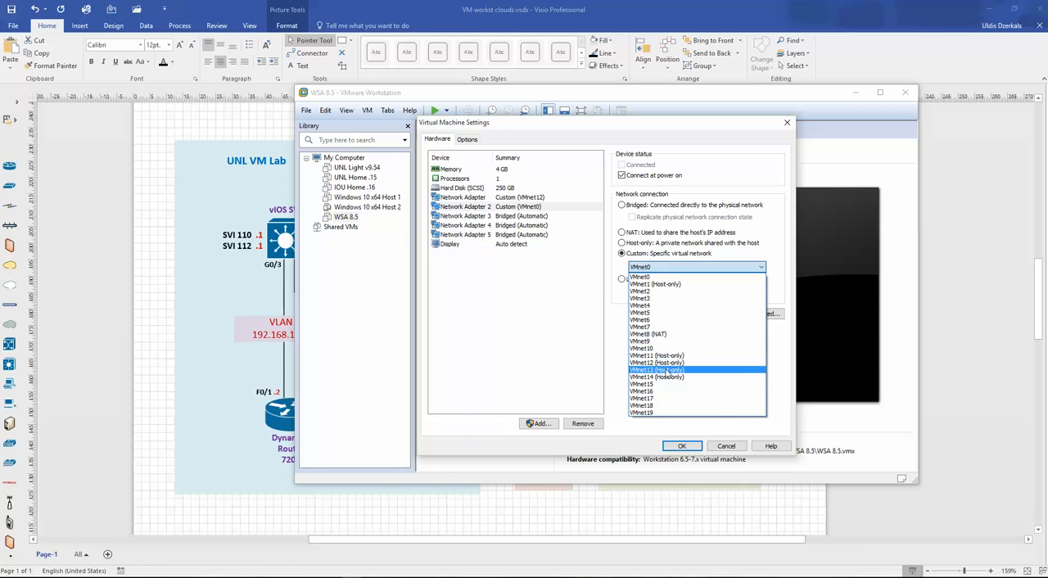
pyautogui.click(670, 369)
pyautogui.click(682, 447)
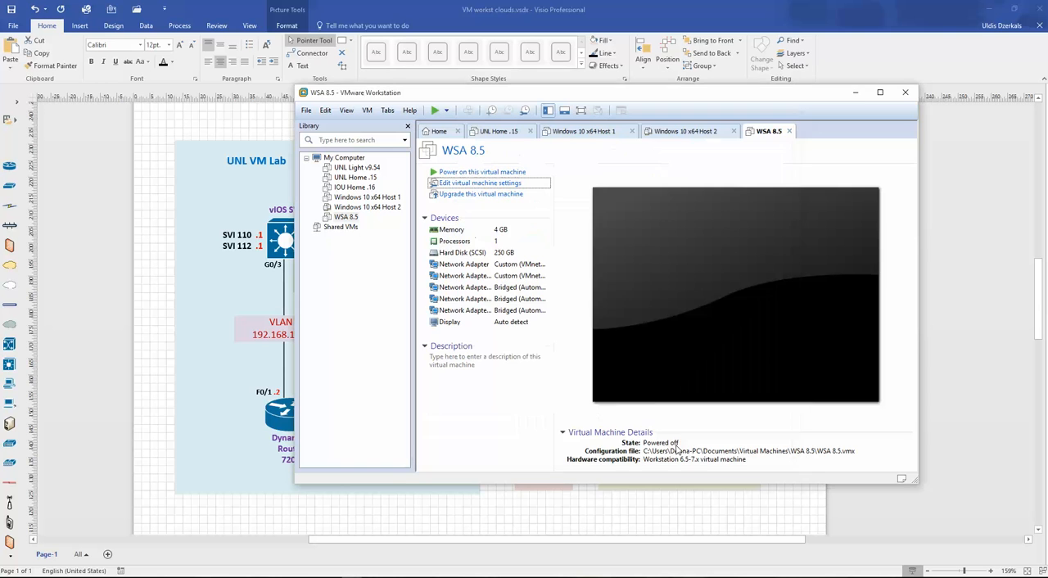
# - Check the VMnet assignments of UNL Home .15's Network Adapters 2 to 5 against the Visio topology, leaving the settings unchanged
pyautogui.click(690, 131)
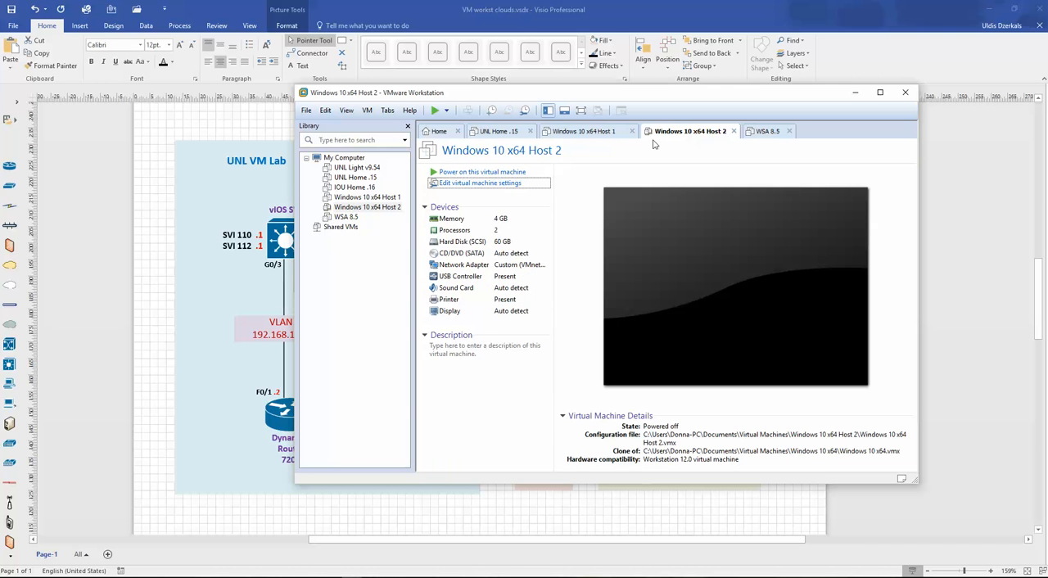
pyautogui.click(501, 133)
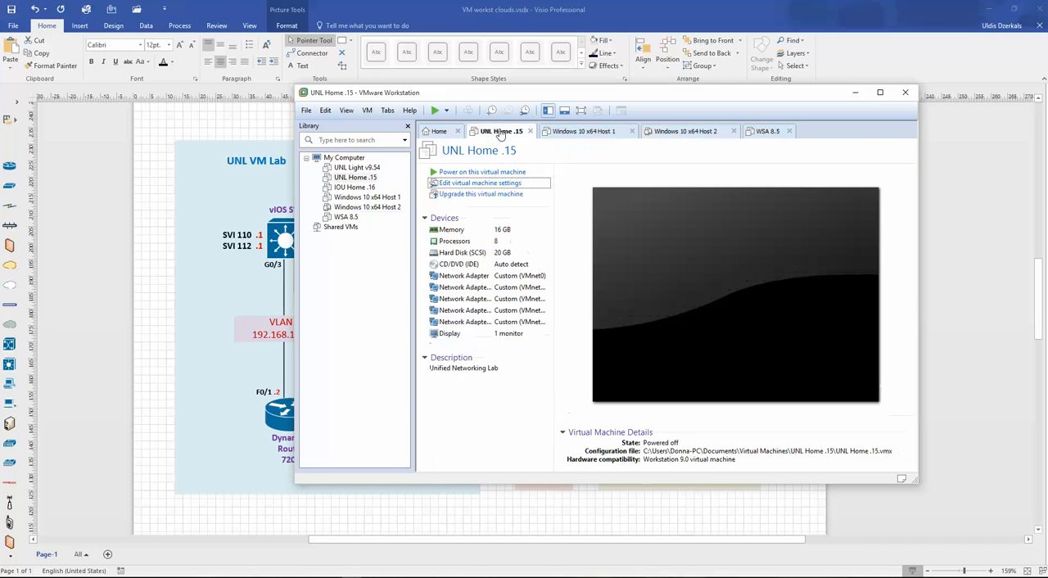
pyautogui.click(465, 183)
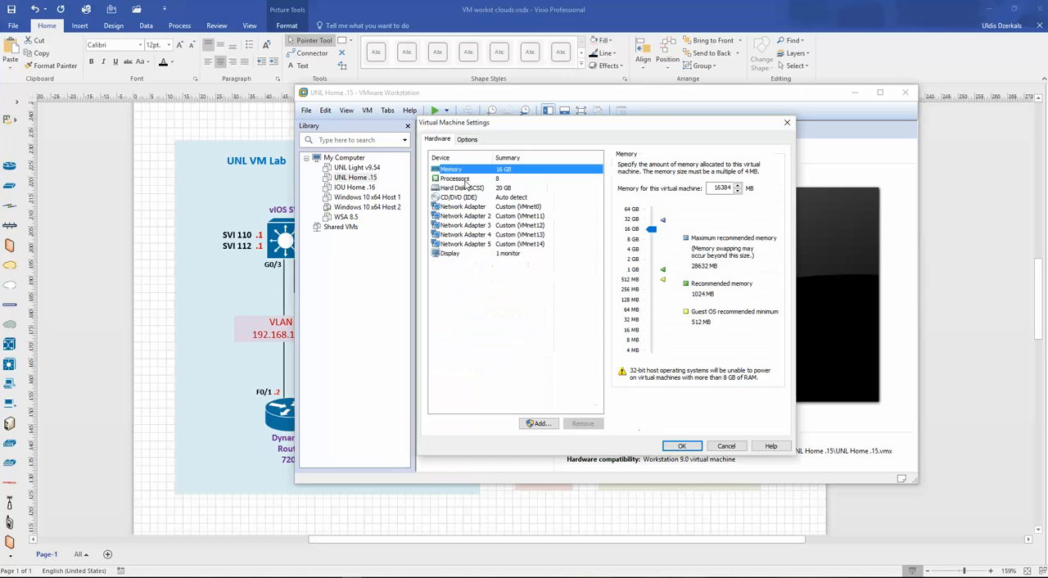
pyautogui.click(545, 218)
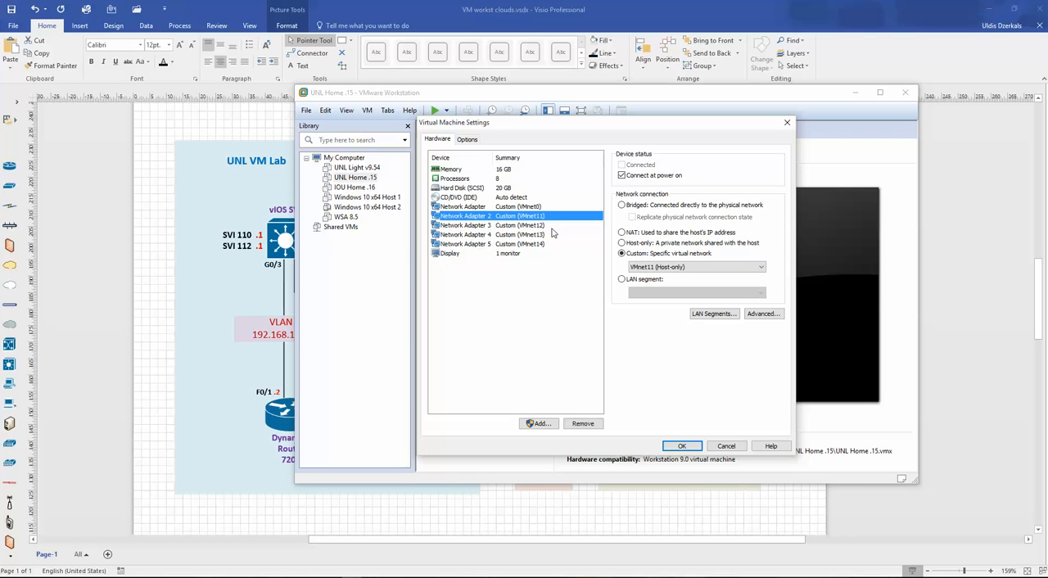
pyautogui.click(229, 266)
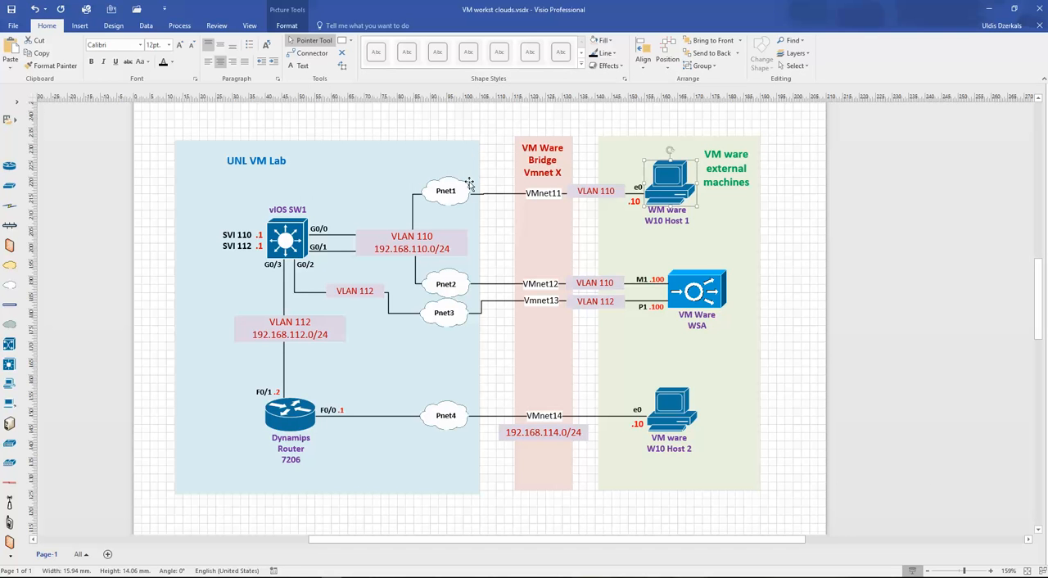
pyautogui.moveTo(354, 575)
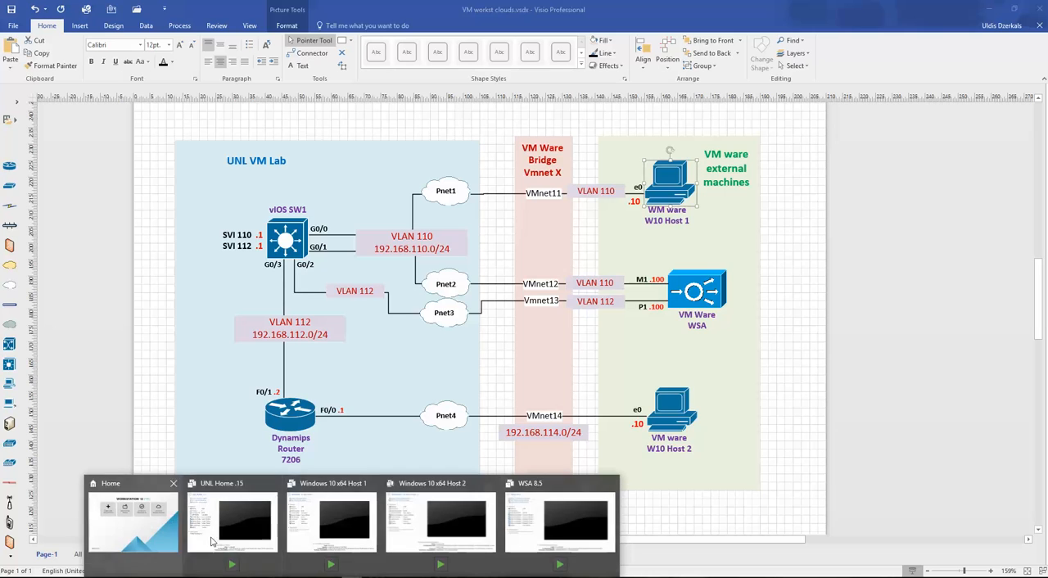
pyautogui.click(220, 534)
pyautogui.click(536, 225)
pyautogui.click(537, 235)
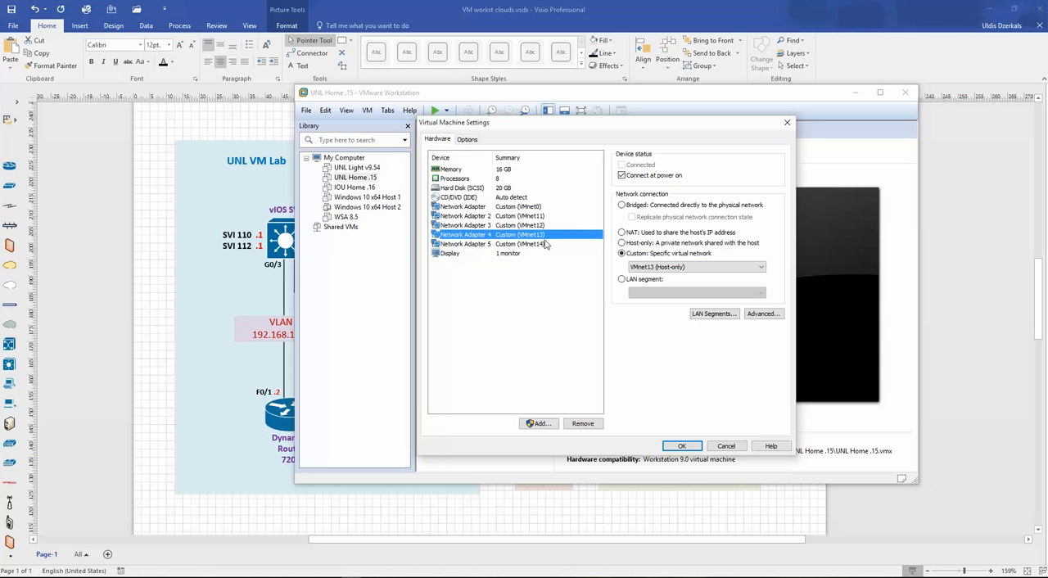
pyautogui.click(529, 246)
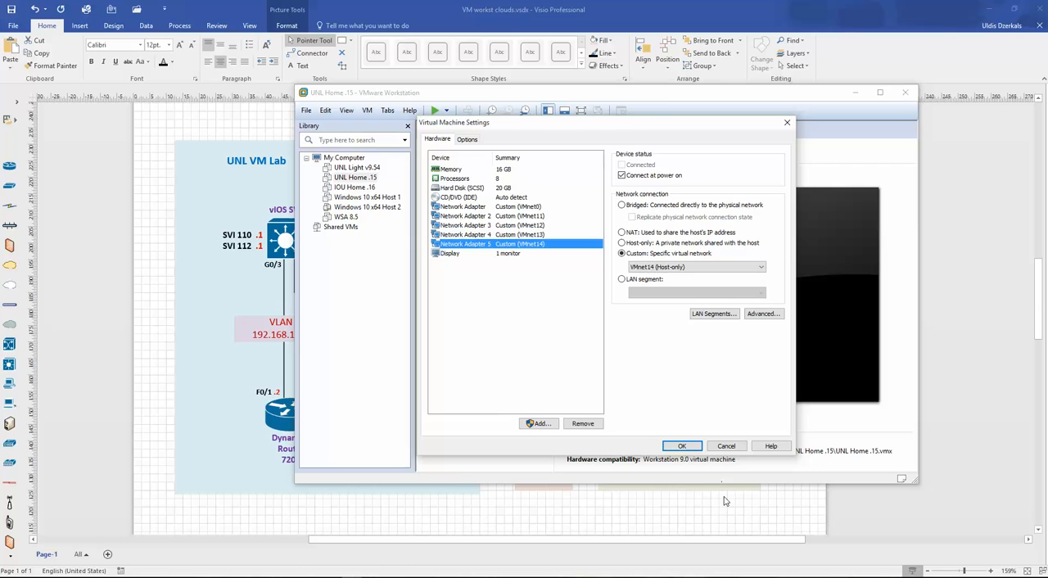
pyautogui.click(726, 445)
# - Switch to the Excel interface table and trace the first vIOS SW row from its device interface to its VM machine
pyautogui.click(91, 309)
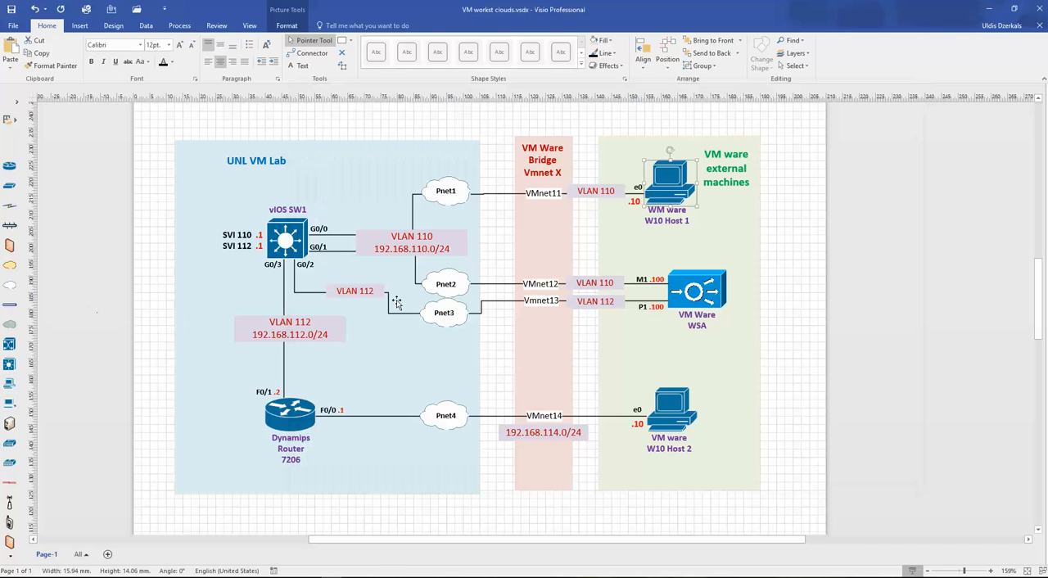
pyautogui.hotkey('alt', 'Tab')
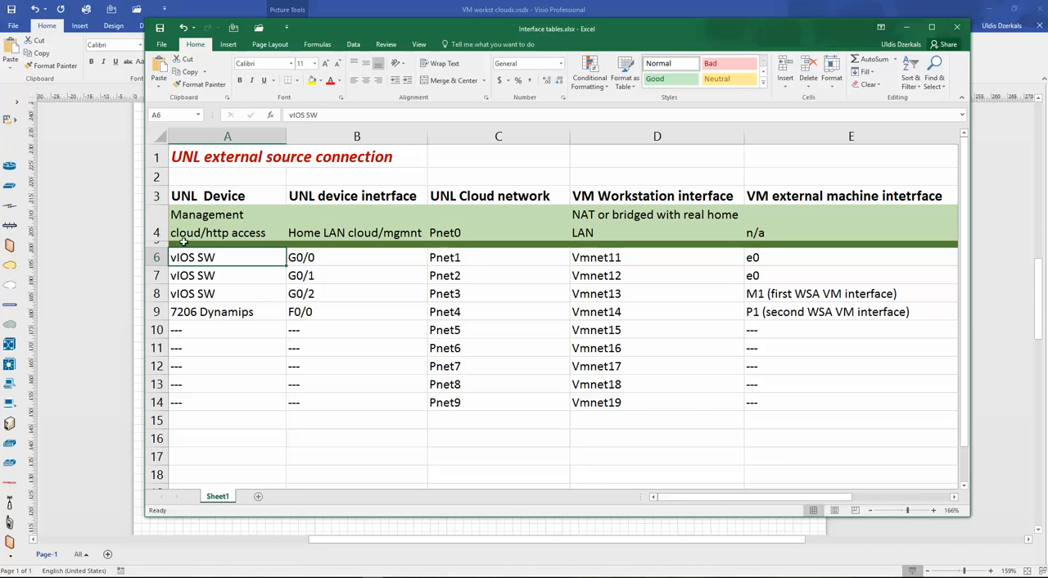
pyautogui.click(348, 259)
pyautogui.click(488, 261)
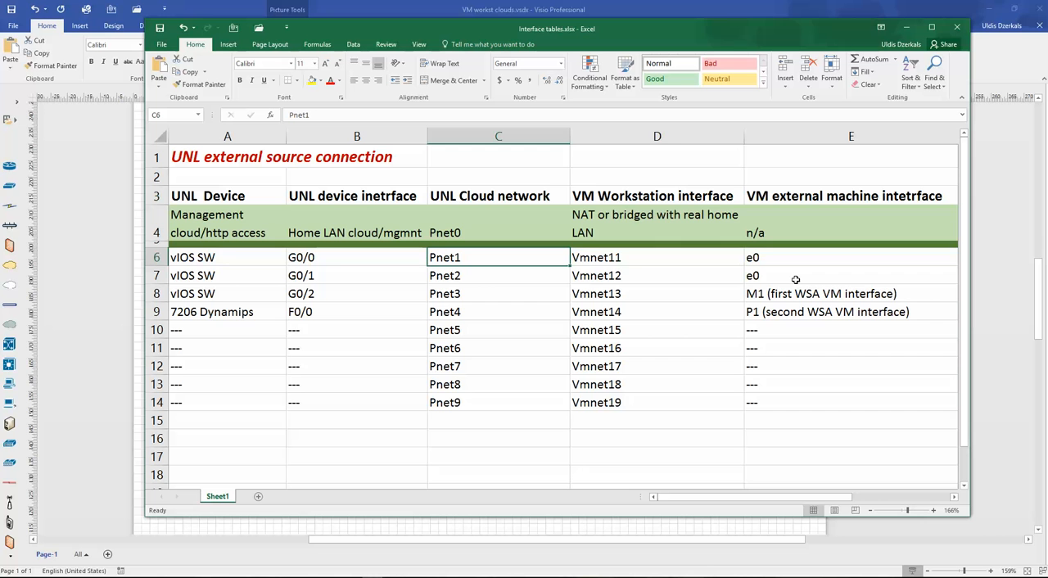
pyautogui.press('Right')
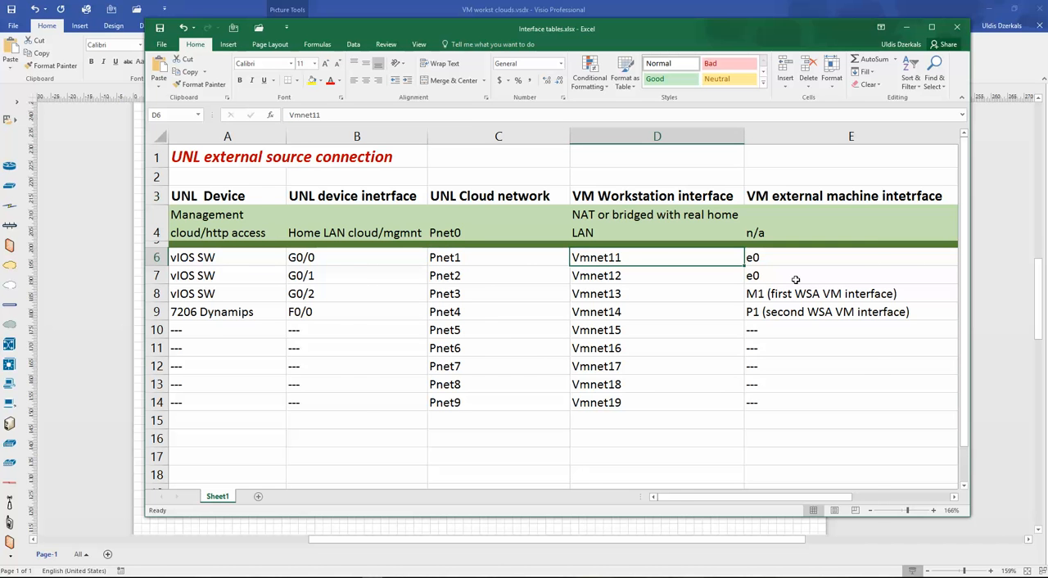
pyautogui.press('Right')
pyautogui.press('Down')
pyautogui.press('Down')
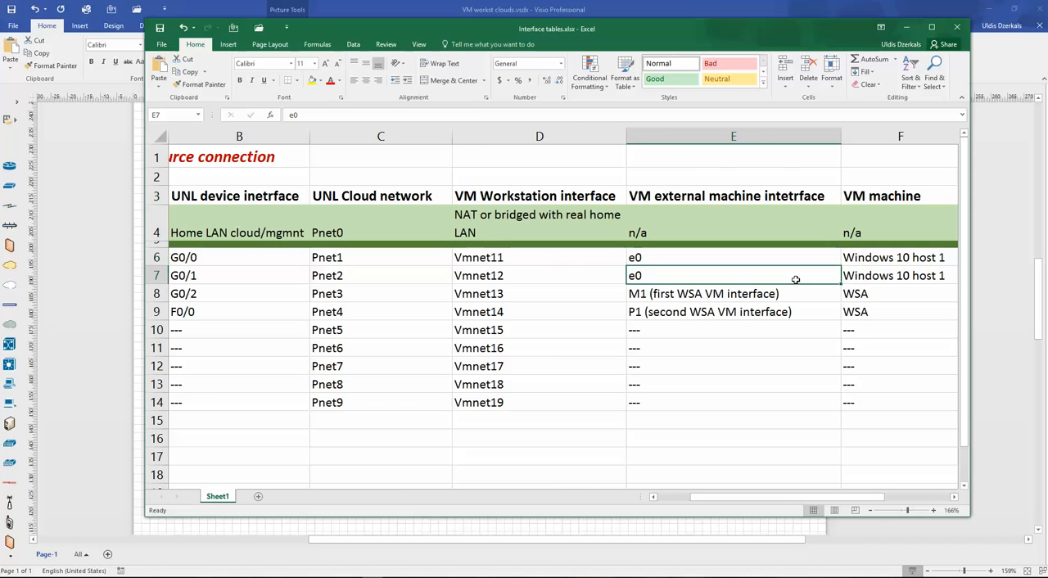
pyautogui.press('Up')
pyautogui.press('Up')
pyautogui.press('Right')
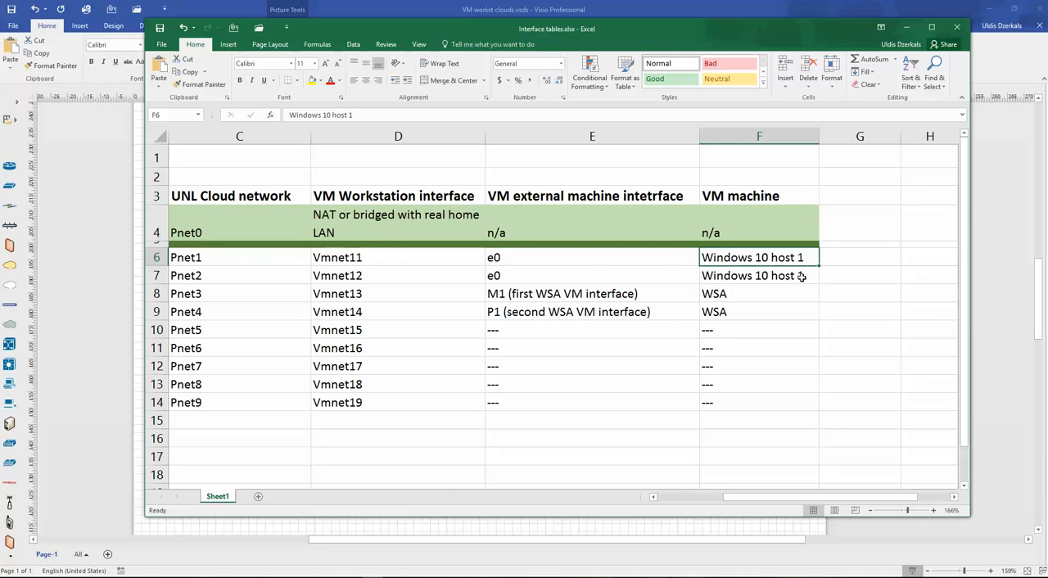
# - Review the UNL device rows 6 to 9 in the interface table and compare them with the Dynamips router in the Visio topology
pyautogui.moveTo(742, 497); pyautogui.dragTo(666, 497)
pyautogui.moveTo(218, 259); pyautogui.dragTo(620, 311)
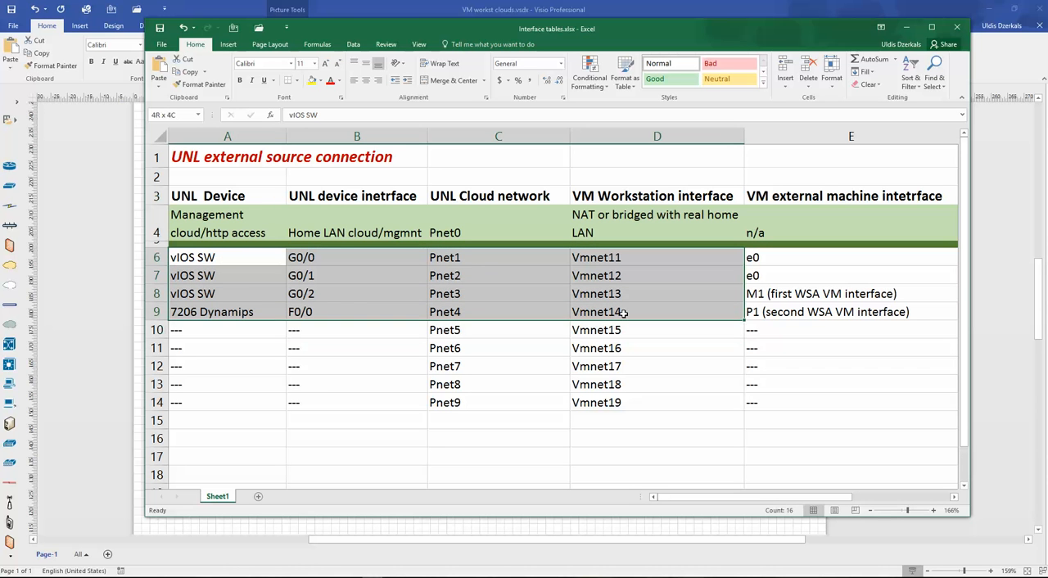
pyautogui.click(352, 350)
pyautogui.click(220, 262)
pyautogui.moveTo(220, 262); pyautogui.dragTo(222, 316)
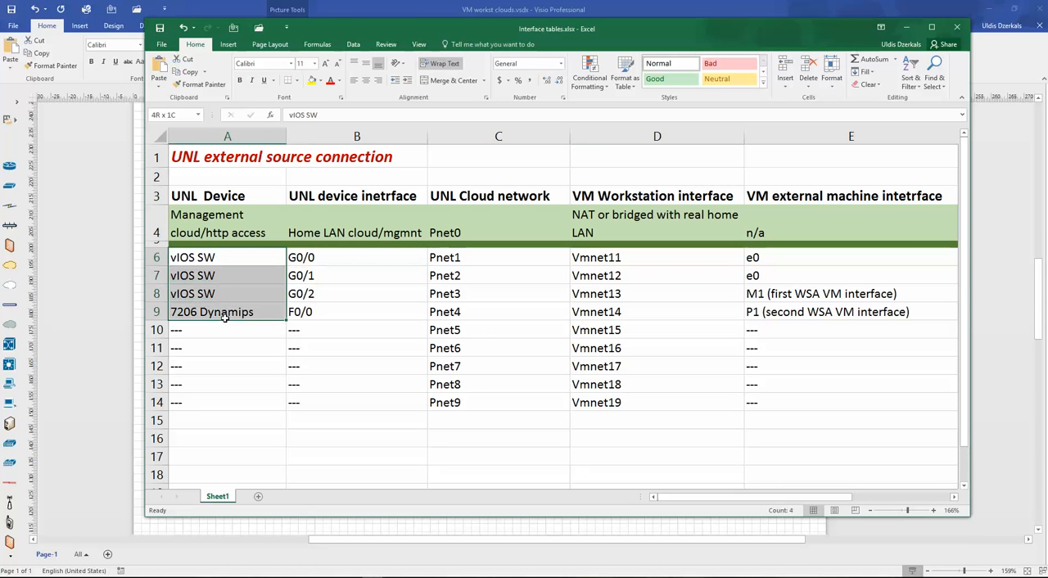
pyautogui.hotkey('alt', 'Tab')
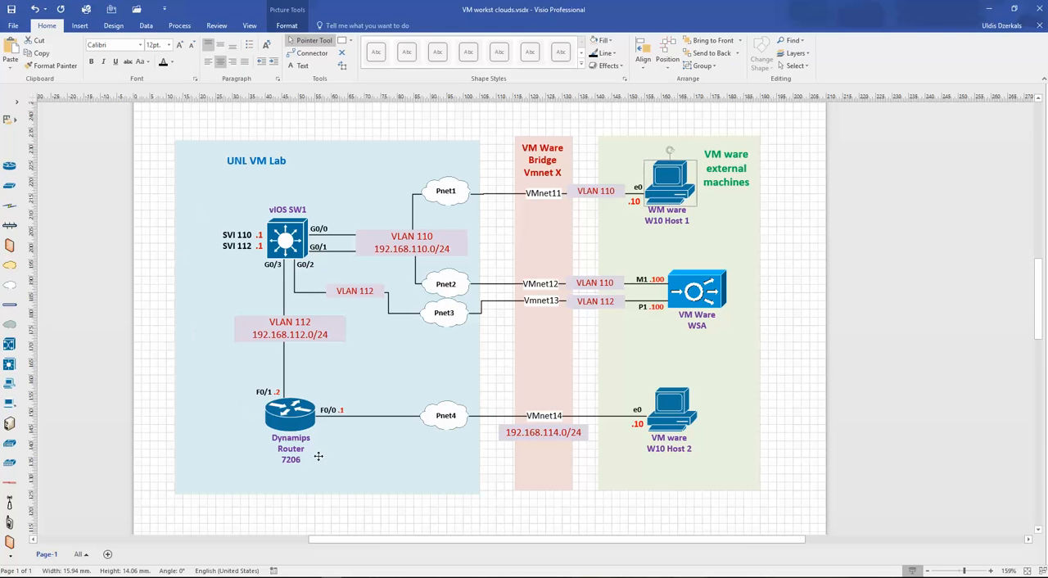
pyautogui.moveTo(320, 432); pyautogui.dragTo(285, 451)
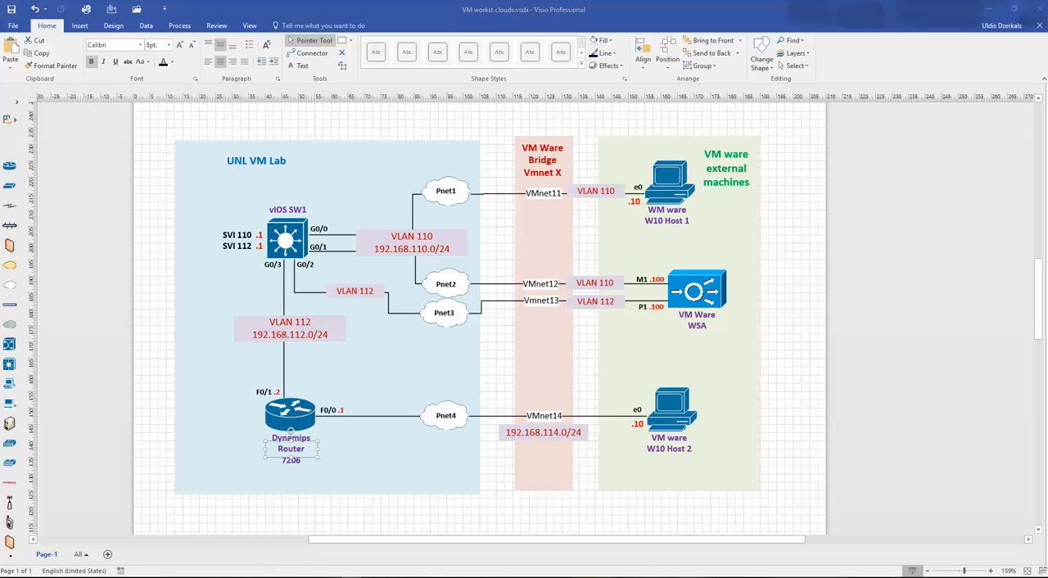
# - Power on the UNL Home .15 virtual machine in VMware Workstation and postpone the VMware Tools for Linux download
pyautogui.moveTo(336, 573)
pyautogui.click(261, 534)
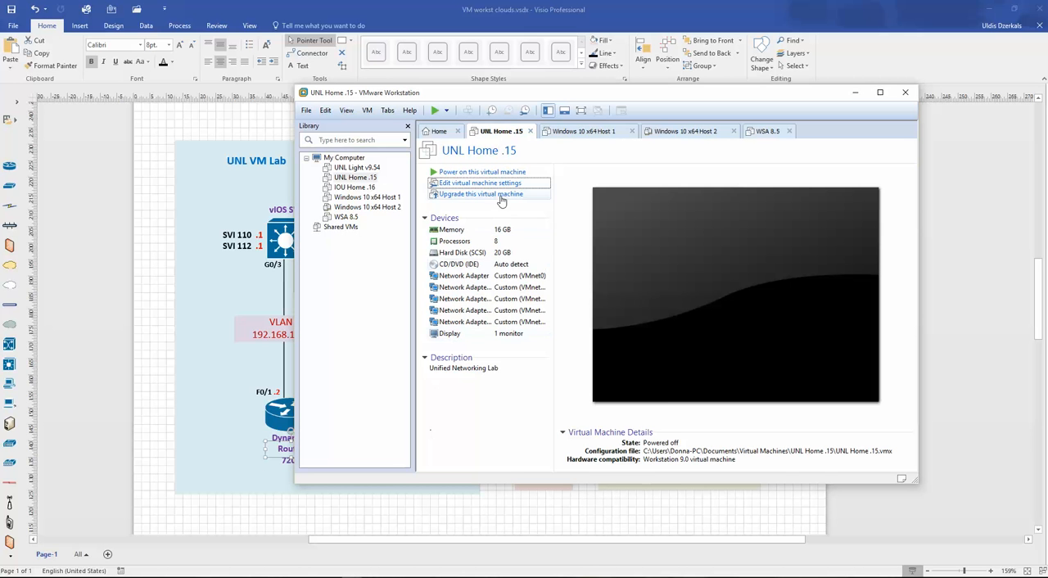
pyautogui.click(478, 173)
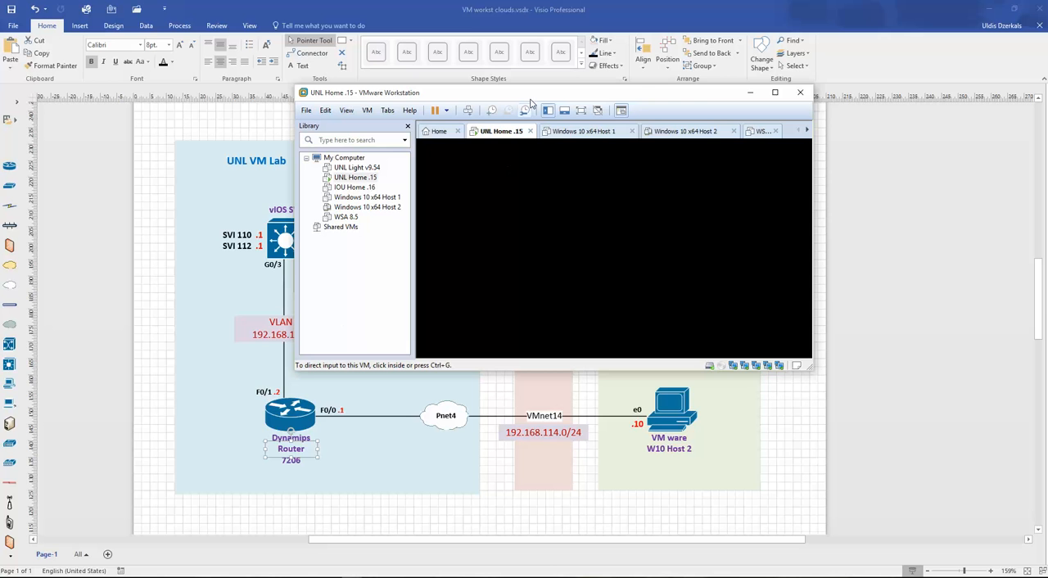
pyautogui.moveTo(534, 102); pyautogui.dragTo(496, 142)
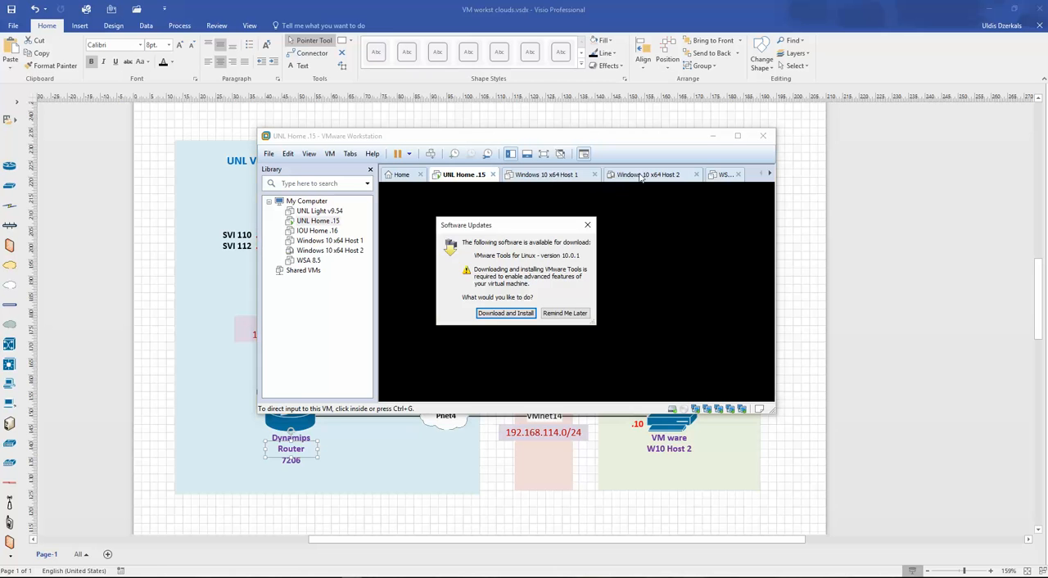
pyautogui.click(559, 318)
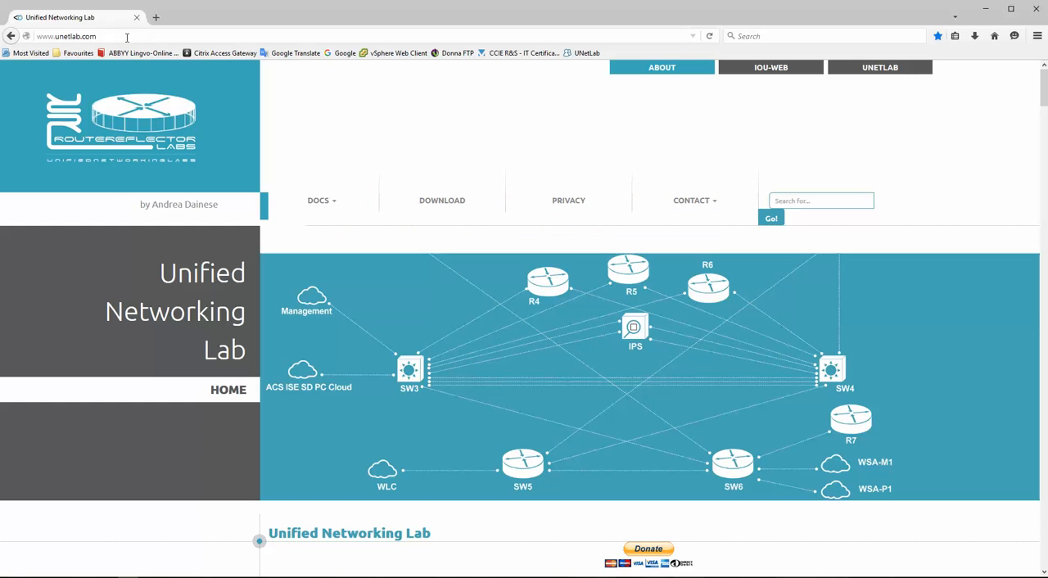
# - Open the UNetLab server's web interface at 172.25.1.15 in the browser
pyautogui.click(125, 36)
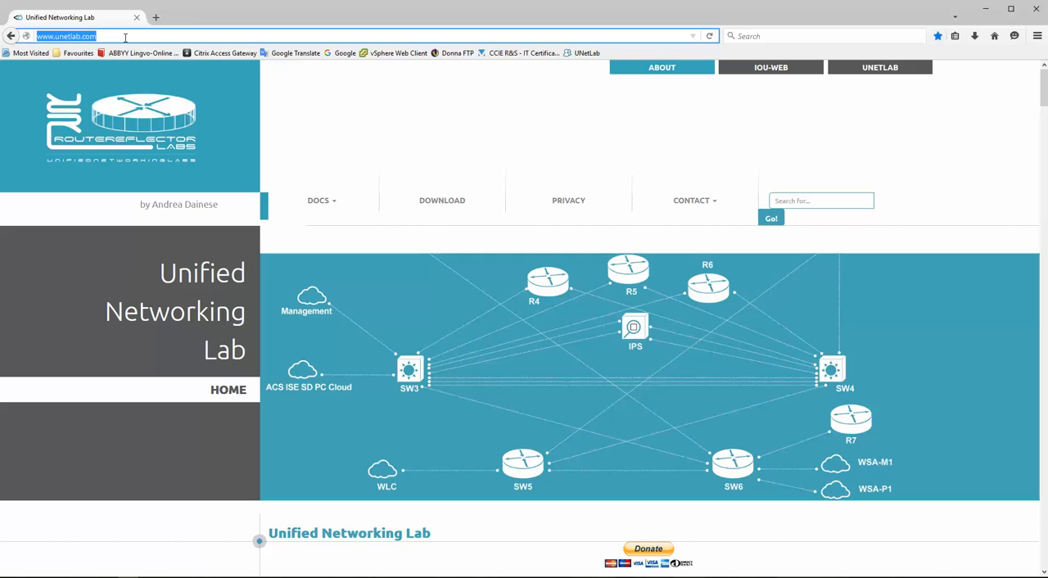
pyautogui.write('172.2')
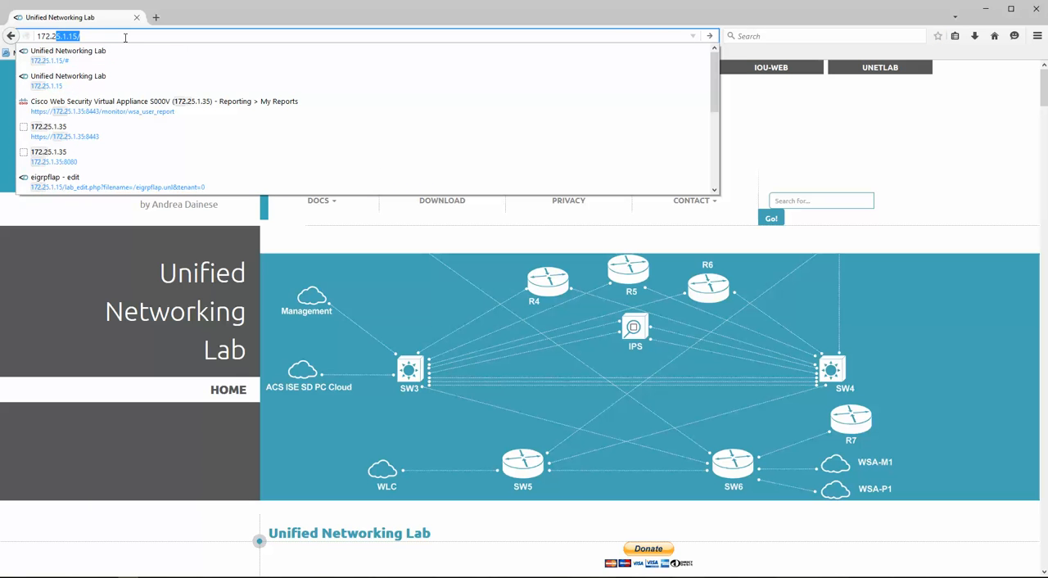
pyautogui.write('5.15')
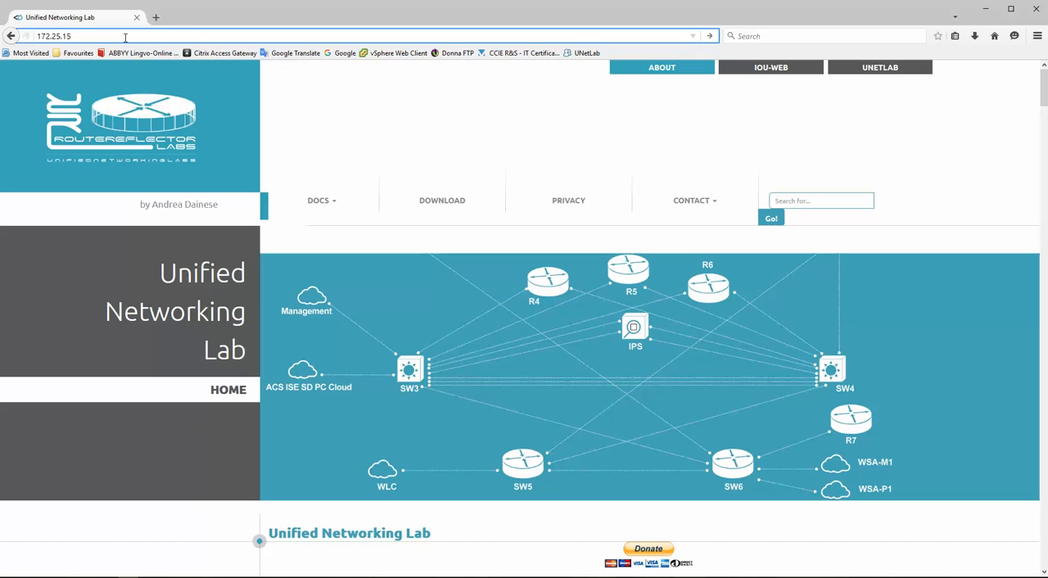
pyautogui.press('Left')
pyautogui.write('.1')
pyautogui.press('Return')
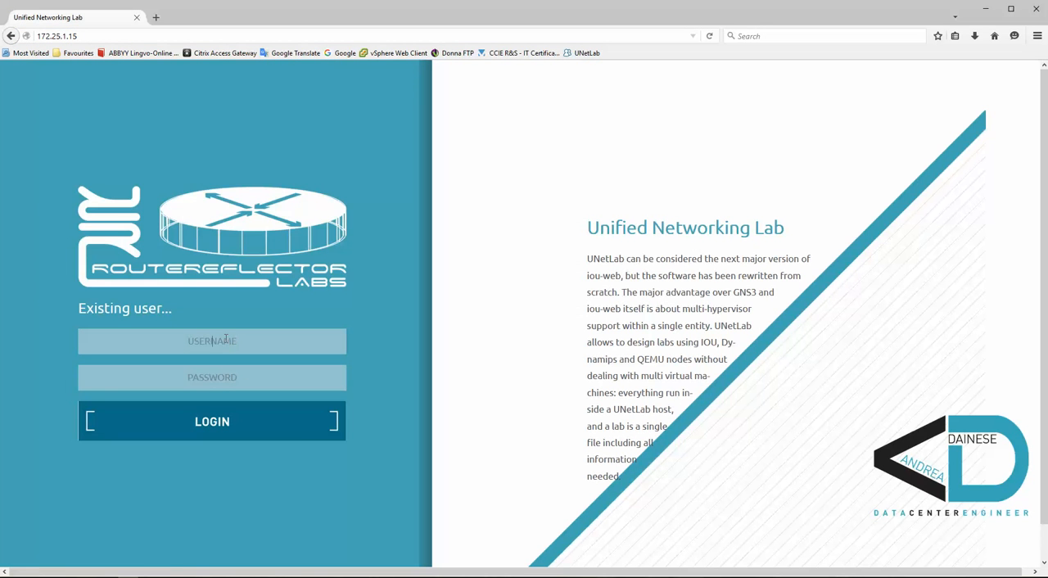
# - Log in to UNetLab as admin with the account password
pyautogui.click(225, 339)
pyautogui.write('admin')
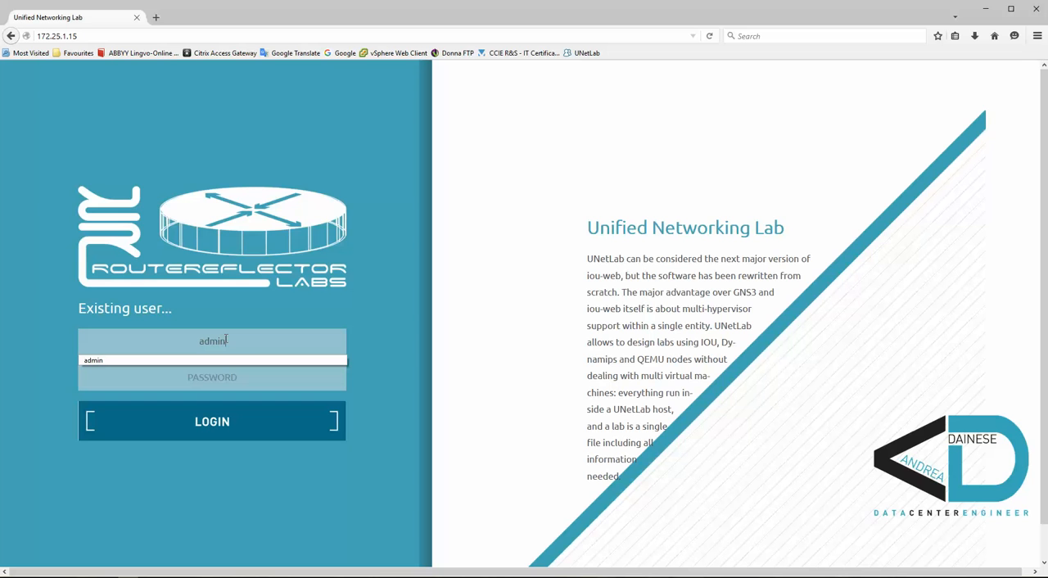
pyautogui.press('Down')
pyautogui.press('Tab')
pyautogui.write('unl')
pyautogui.press('Return')
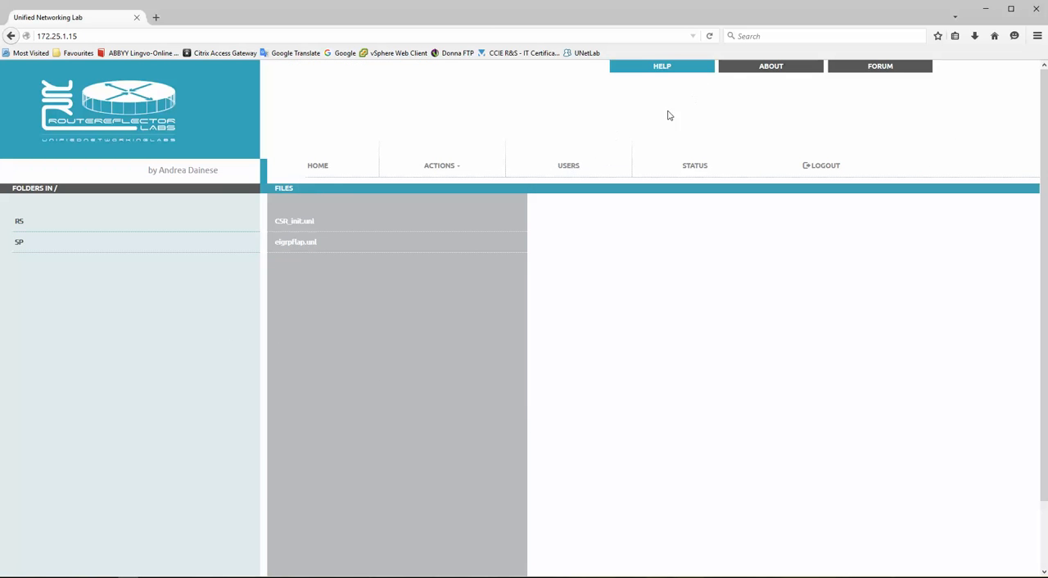
# - Check the UNetLab version on the server's status page and return to the home file list
pyautogui.click(440, 168)
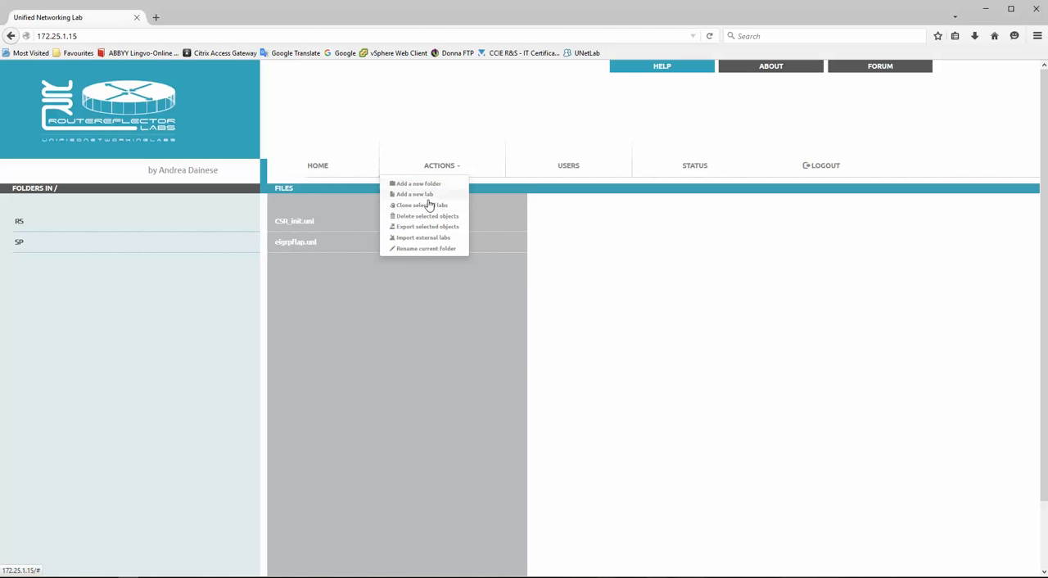
pyautogui.click(695, 167)
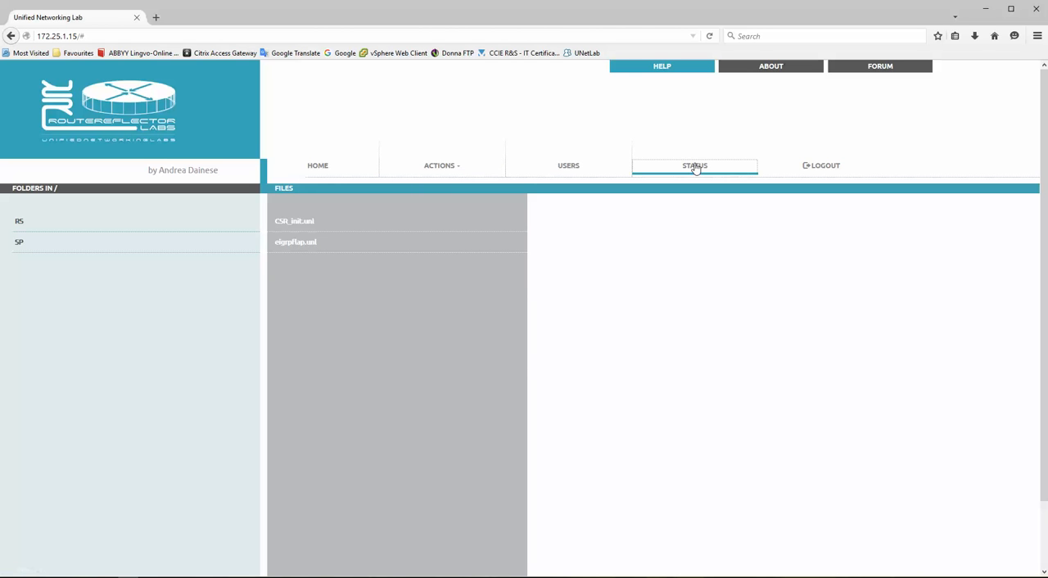
pyautogui.moveTo(114, 221); pyautogui.dragTo(183, 213)
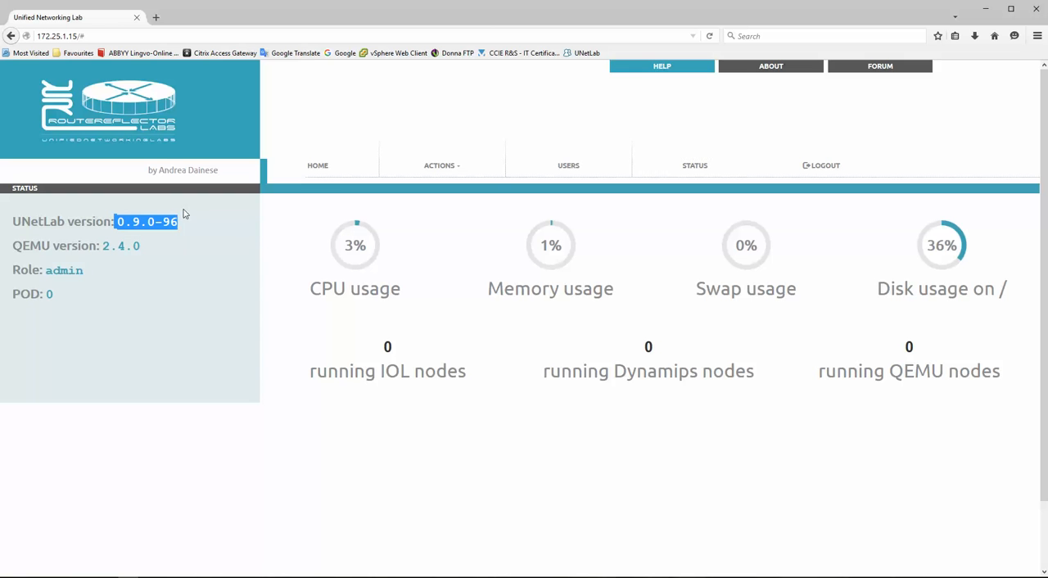
pyautogui.click(441, 169)
pyautogui.click(318, 168)
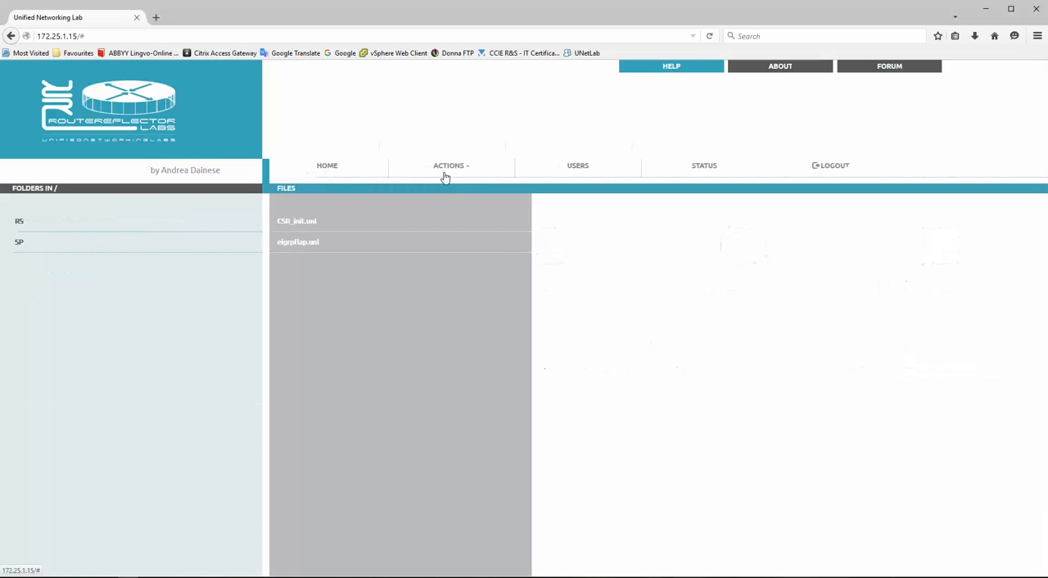
# - Add a new lab named Clouds with version 1 and the author's initials
pyautogui.click(443, 170)
pyautogui.click(432, 195)
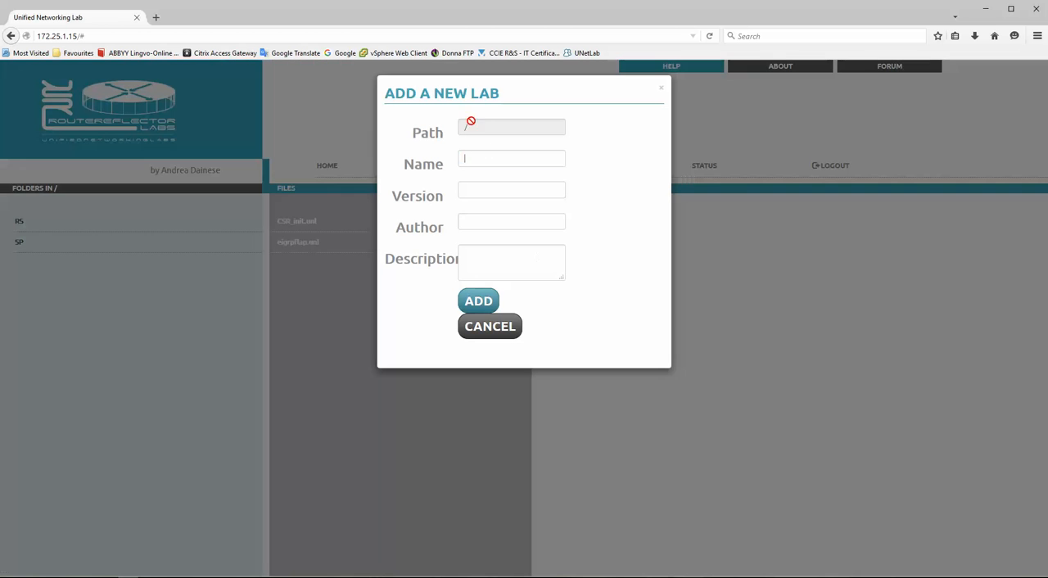
pyautogui.click(475, 160)
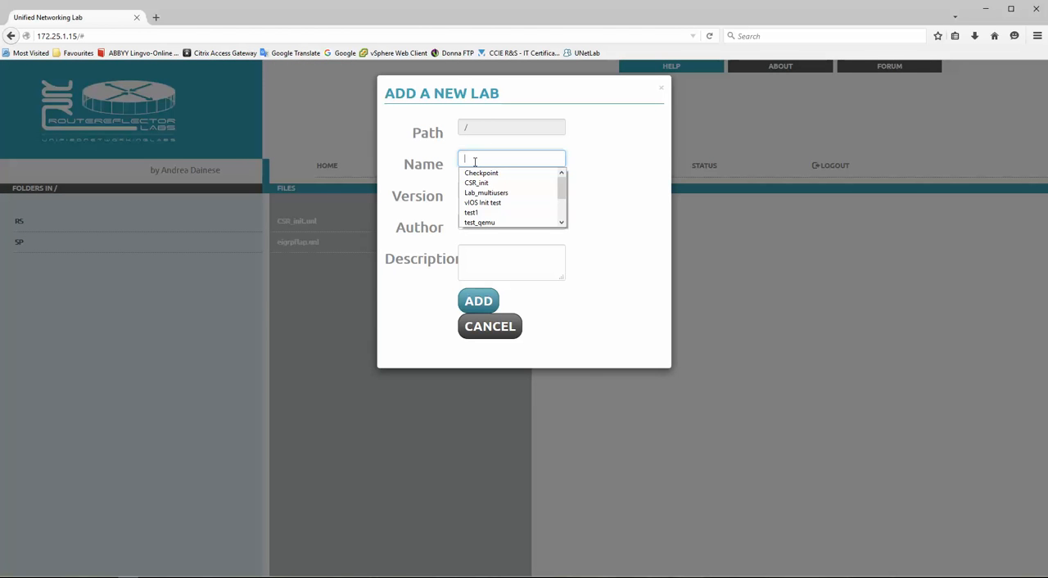
pyautogui.write('Clop')
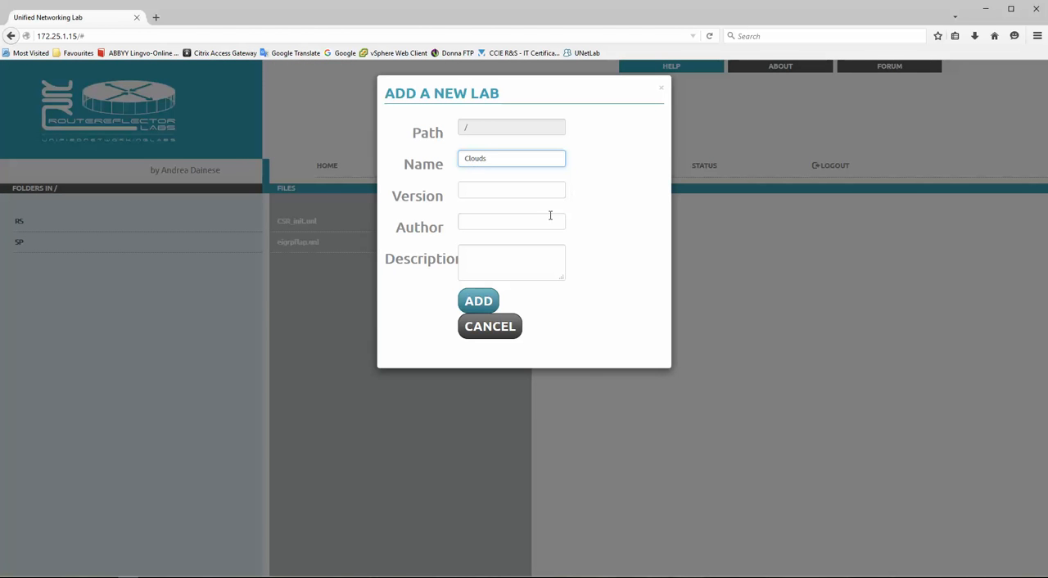
pyautogui.click(504, 191)
pyautogui.write('1')
pyautogui.press('Tab')
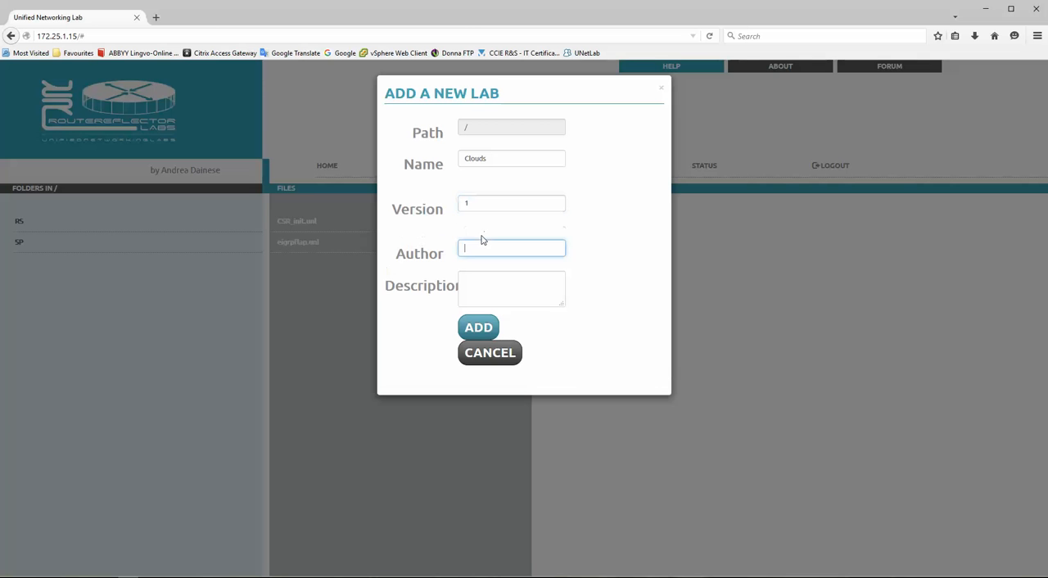
pyautogui.write('UD')
pyautogui.click(478, 331)
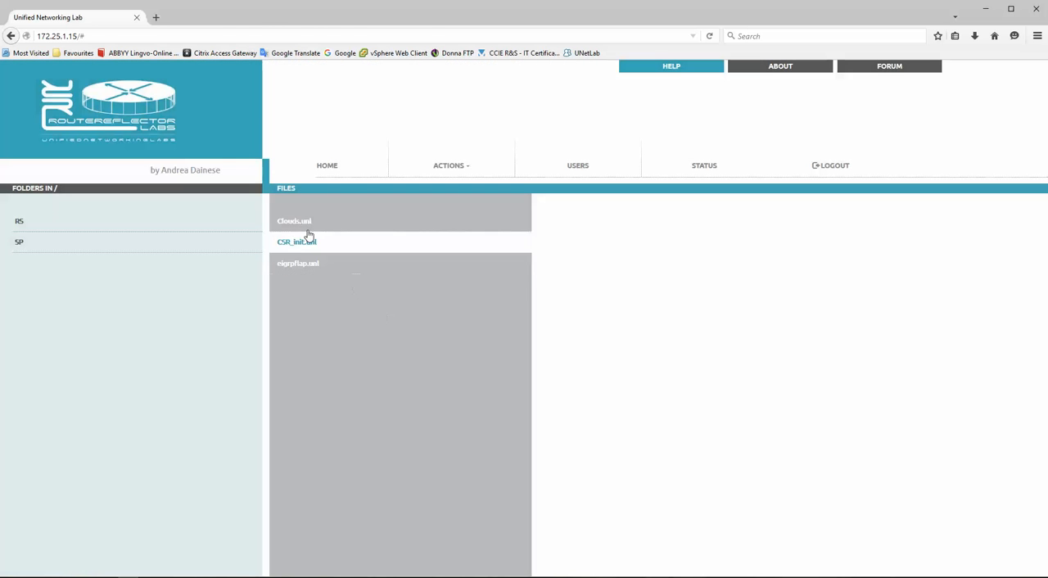
# - Open the Clouds.unl lab and switch it to edit mode
pyautogui.click(297, 223)
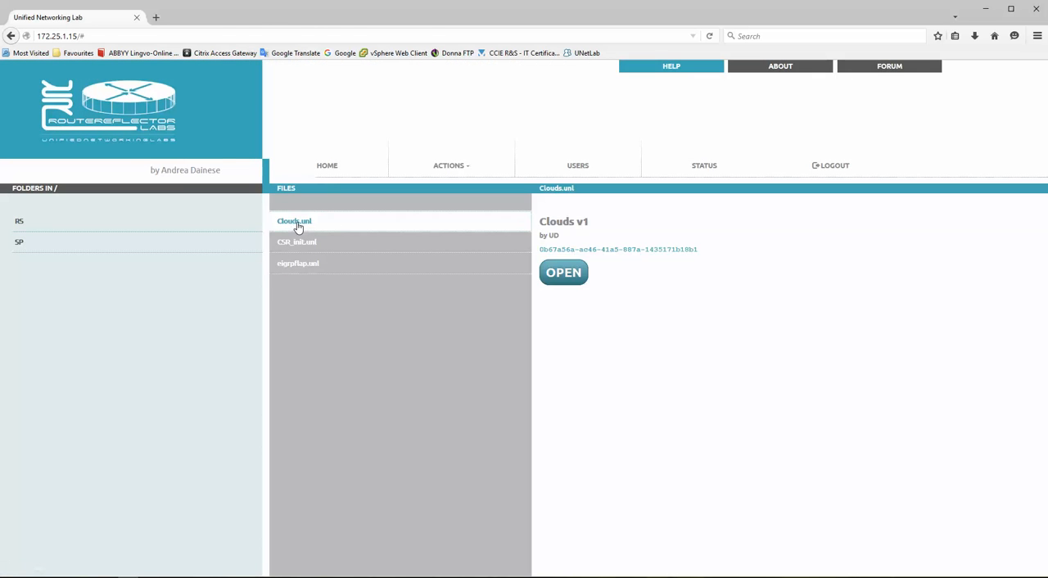
pyautogui.click(564, 275)
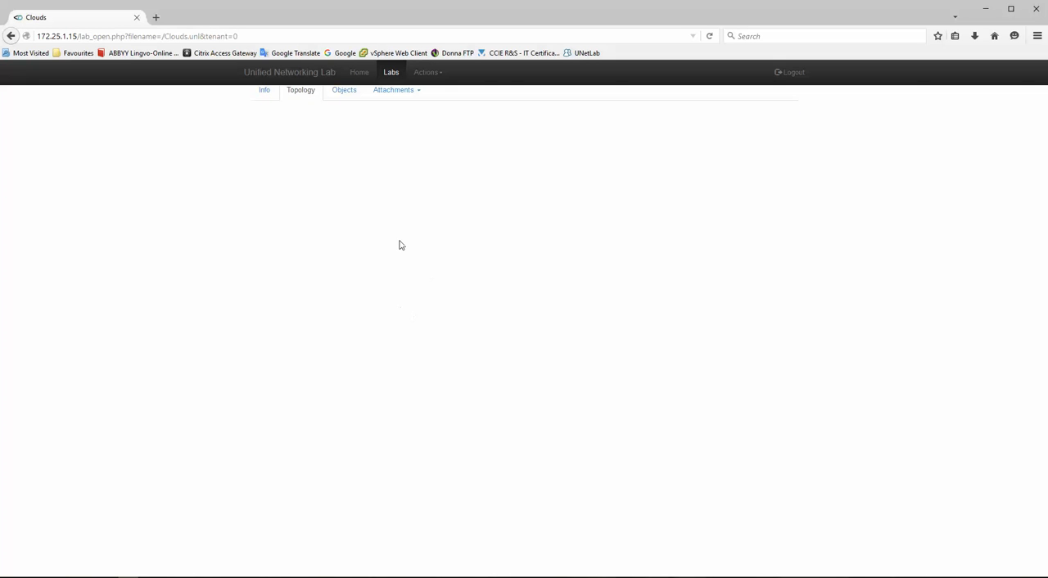
pyautogui.click(427, 73)
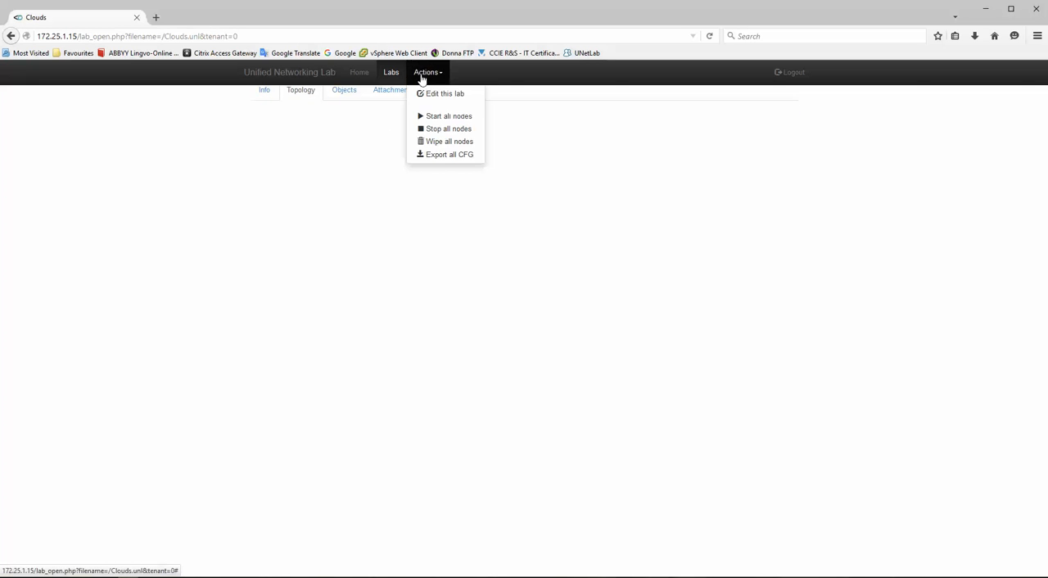
pyautogui.click(443, 94)
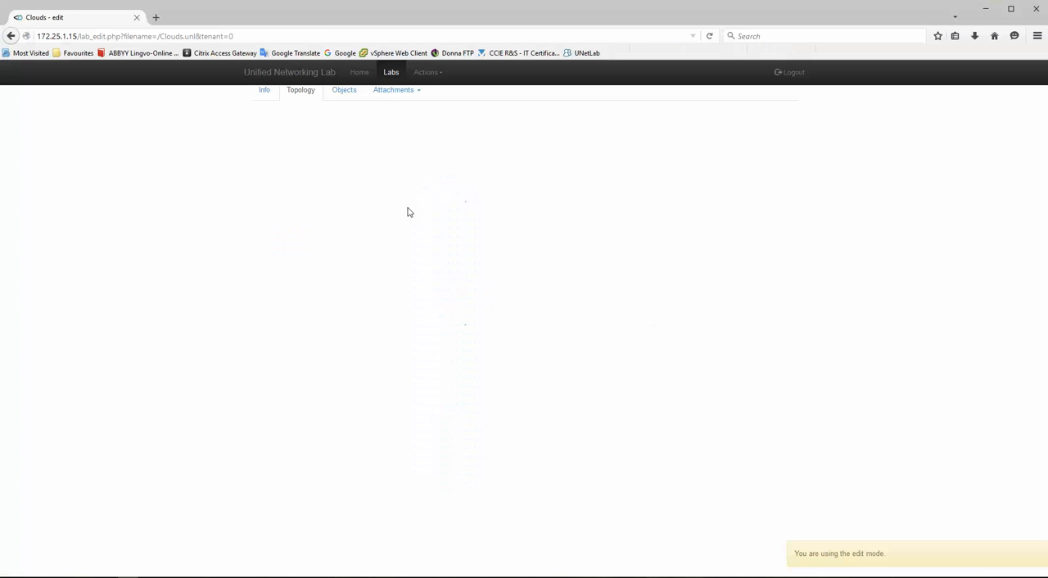
# - Start a new Cisco vIOS L2 node and set its number of Ethernets to 12
pyautogui.click(427, 73)
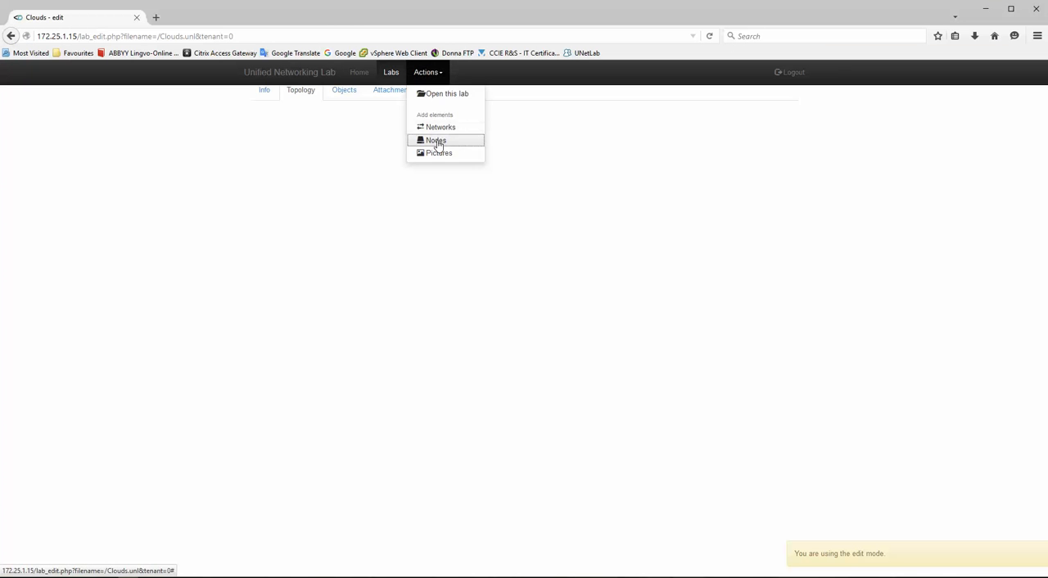
pyautogui.click(437, 142)
pyautogui.click(454, 121)
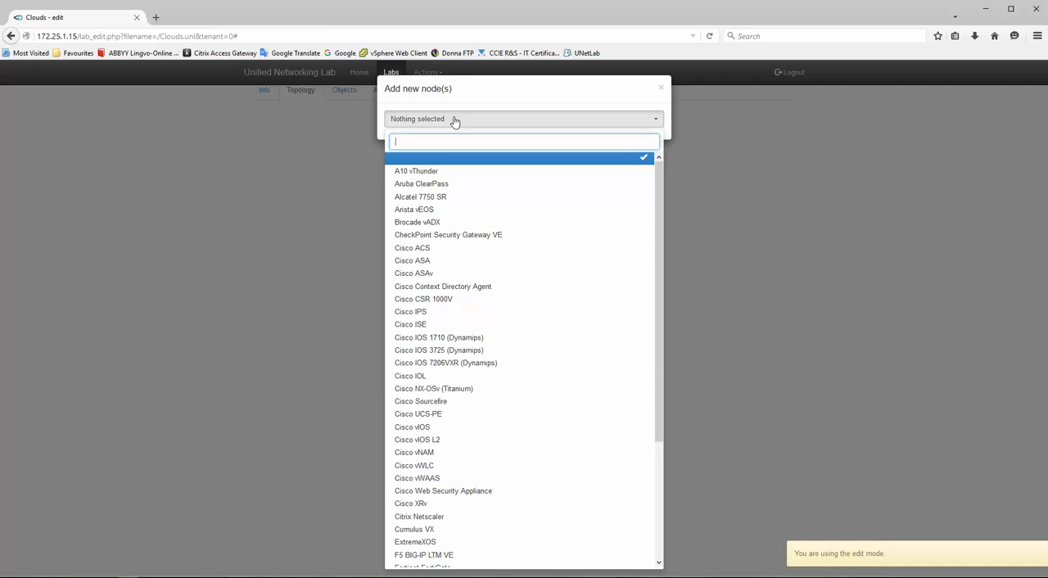
pyautogui.click(433, 440)
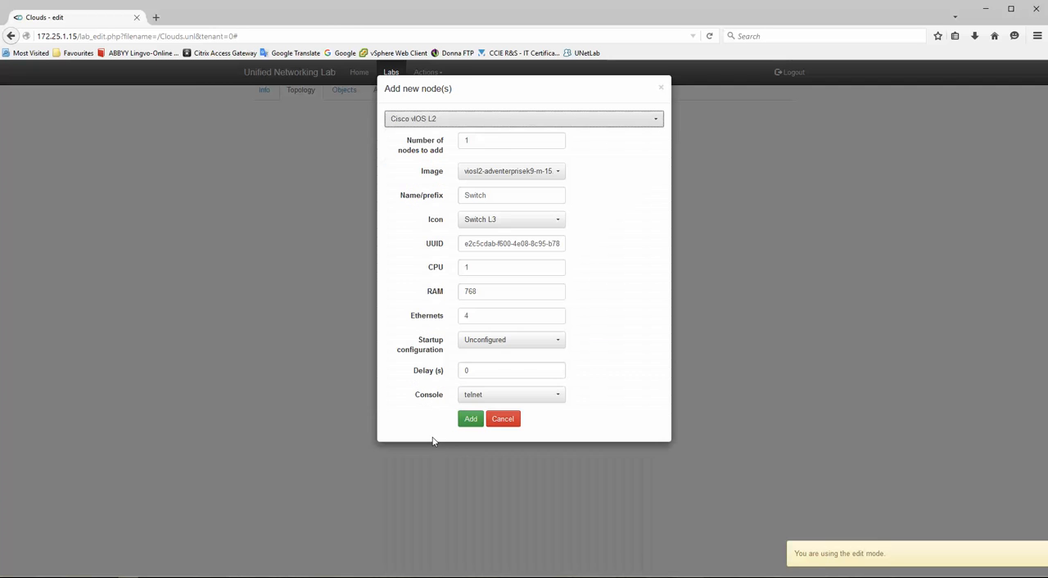
pyautogui.doubleClick(483, 314)
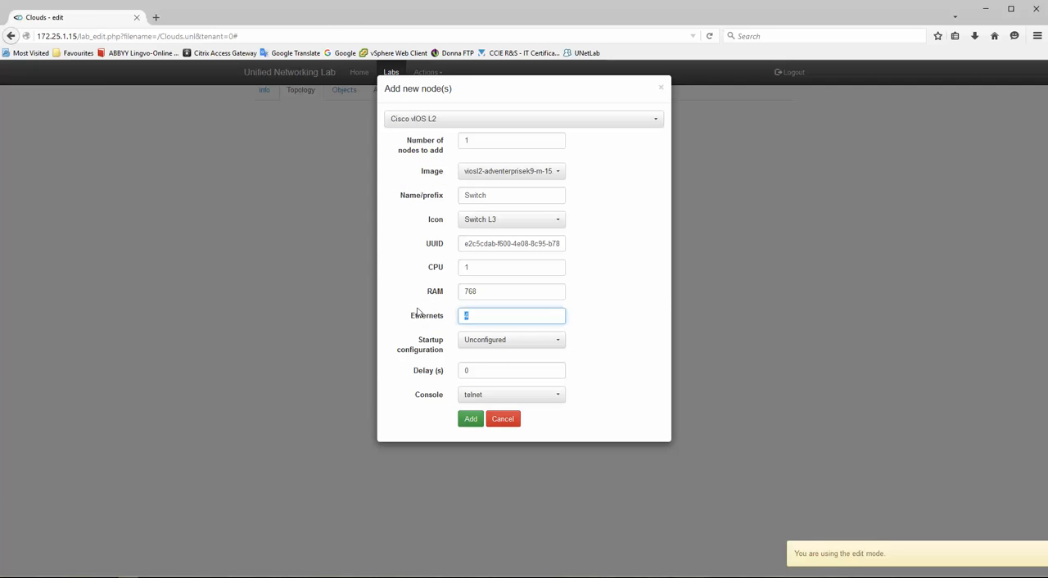
pyautogui.write('12')
pyautogui.click(640, 271)
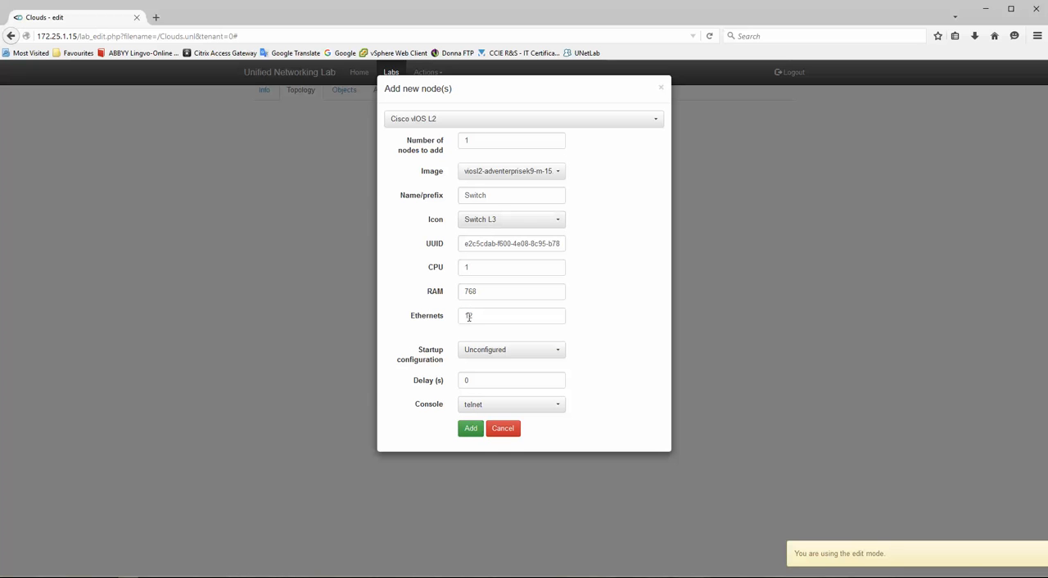
# - Name the switch node SWvIOS, add it to the topology and place it in the canvas's upper area
pyautogui.click(422, 194)
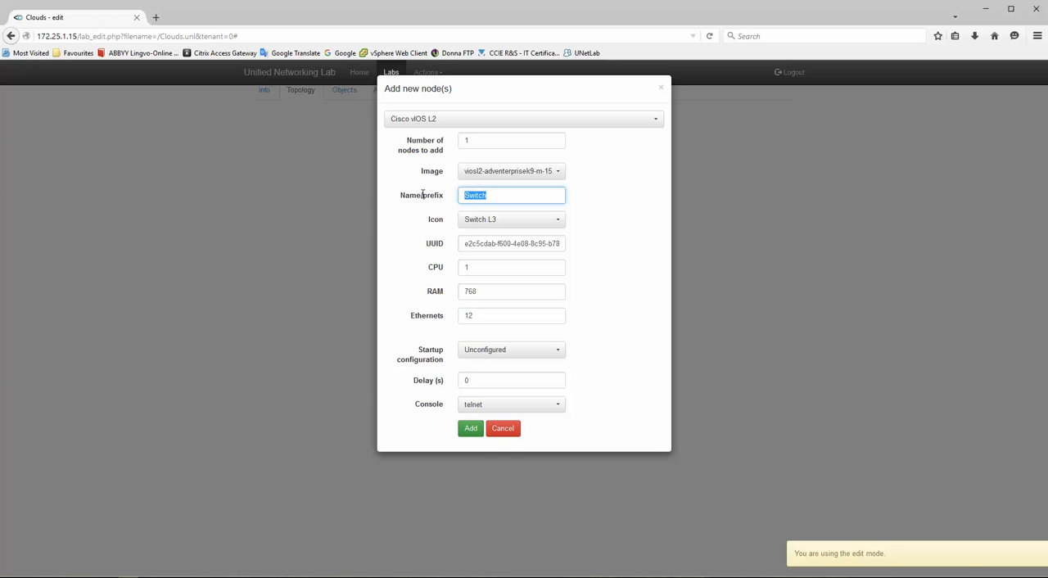
pyautogui.write('vIOSSW')
pyautogui.click(444, 195)
pyautogui.write('SW')
pyautogui.click(471, 432)
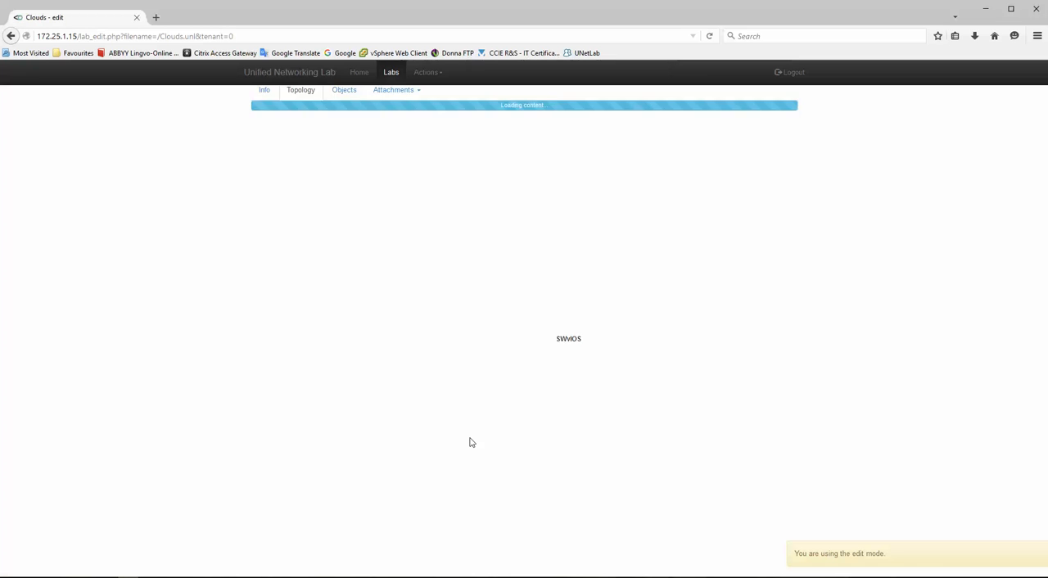
pyautogui.moveTo(577, 339); pyautogui.dragTo(432, 243)
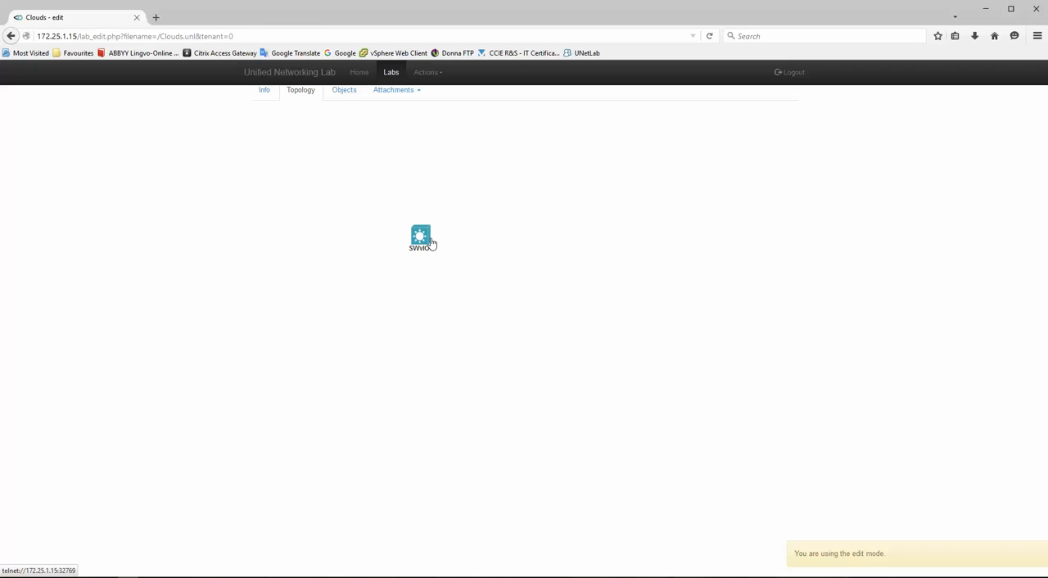
# - Start a new Cisco IOS 7206VXR (Dynamips) node and check the router's interfaces in the Visio topology
pyautogui.click(426, 72)
pyautogui.click(441, 141)
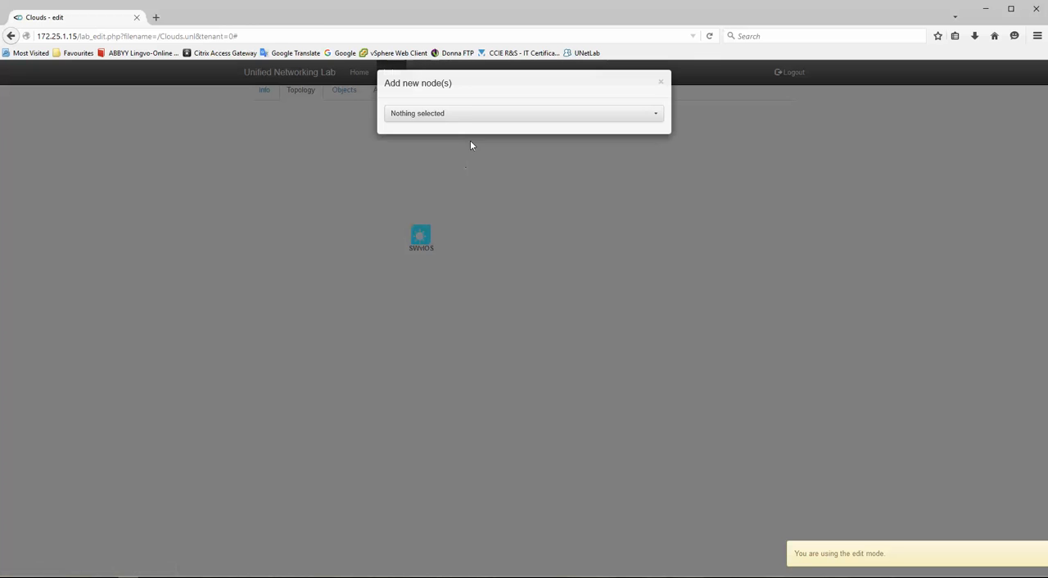
pyautogui.click(468, 123)
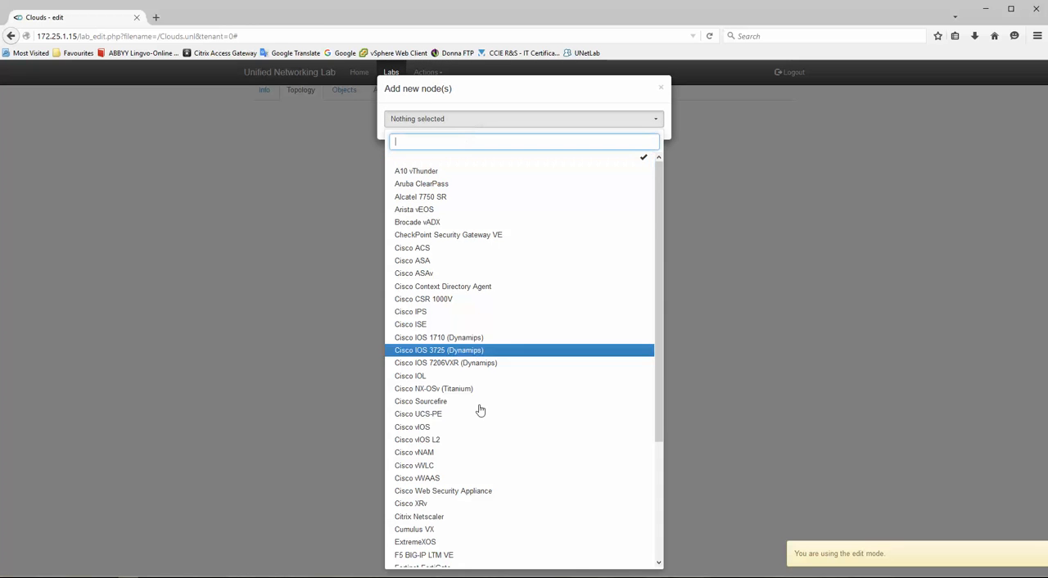
pyautogui.click(464, 364)
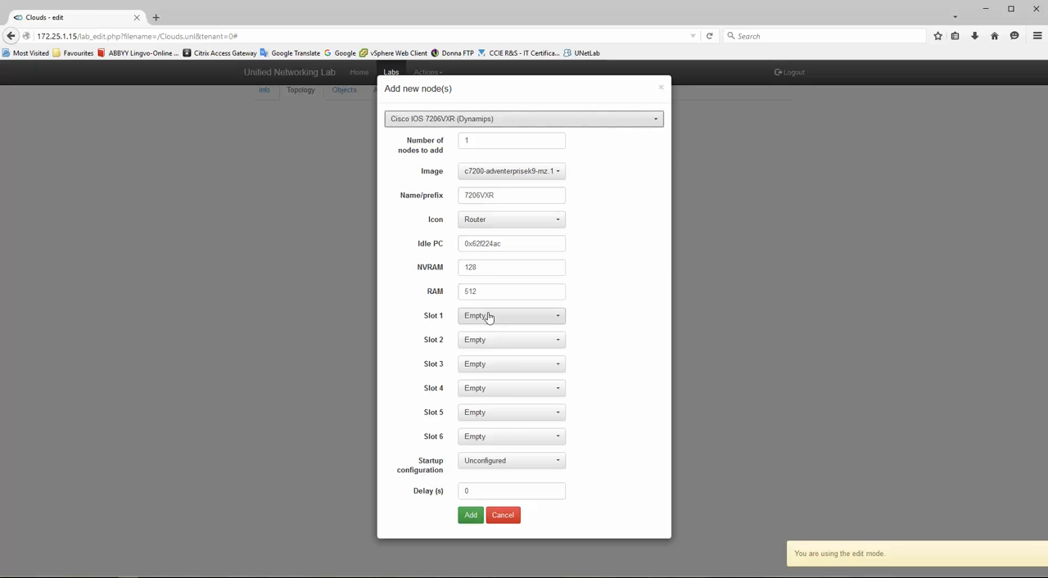
pyautogui.hotkey('alt', 'Tab')
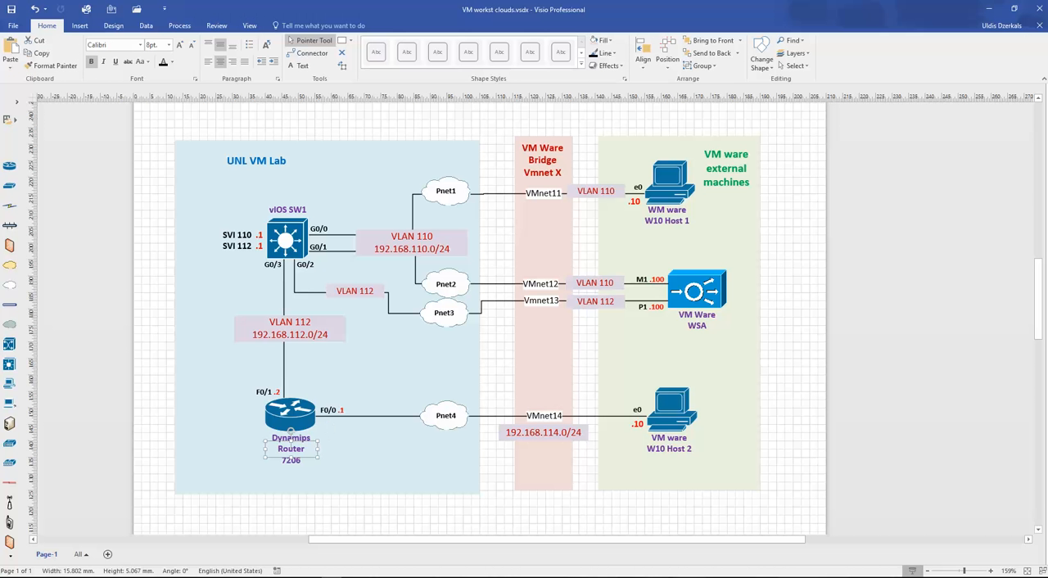
pyautogui.hotkey('alt', 'Tab')
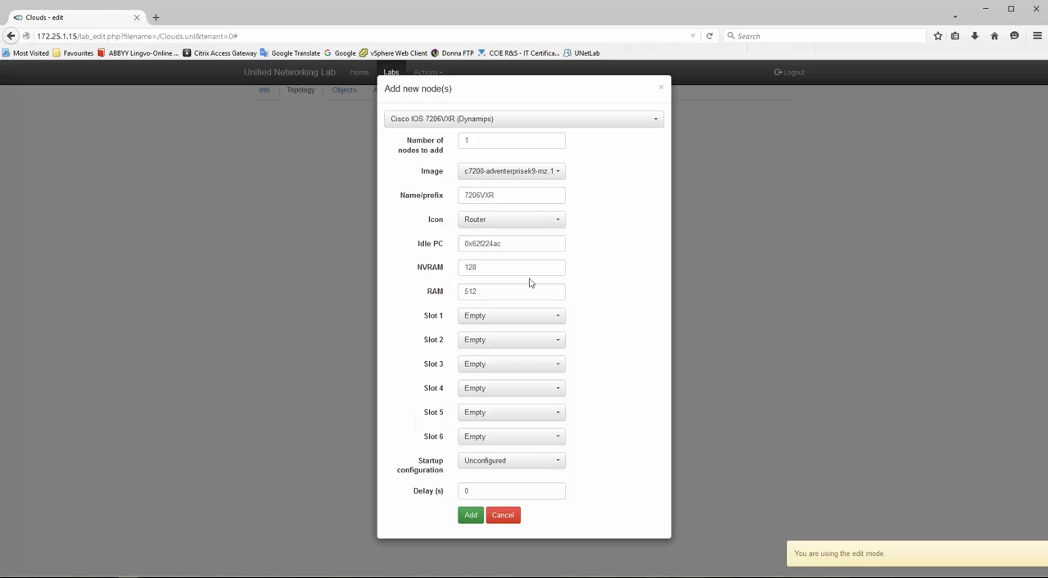
# - Equip slots 1 and 2 of the new 7206VXR router with PA-FE-TX modules
pyautogui.click(483, 321)
pyautogui.click(495, 365)
pyautogui.click(504, 337)
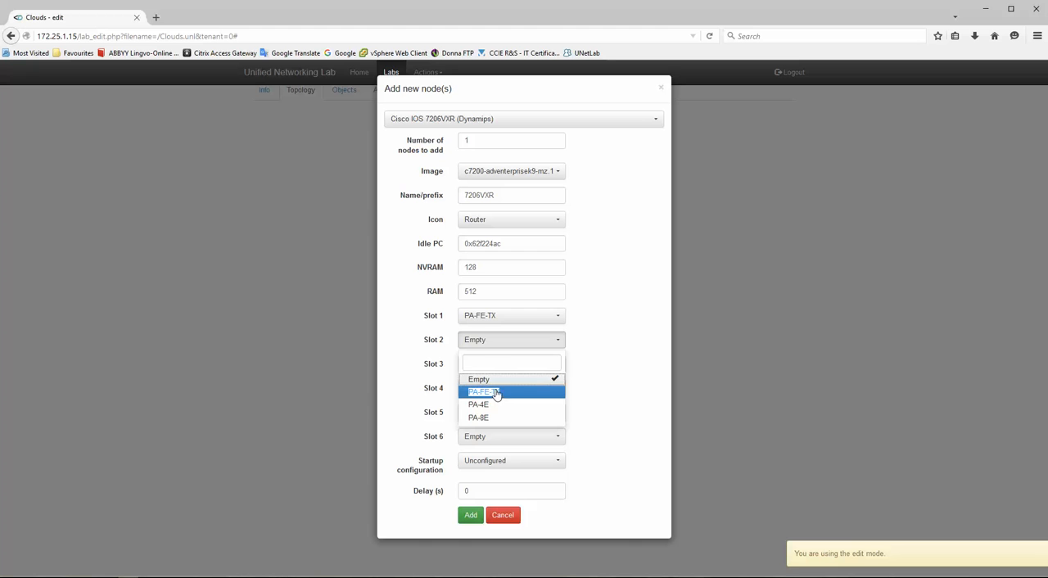
pyautogui.click(495, 392)
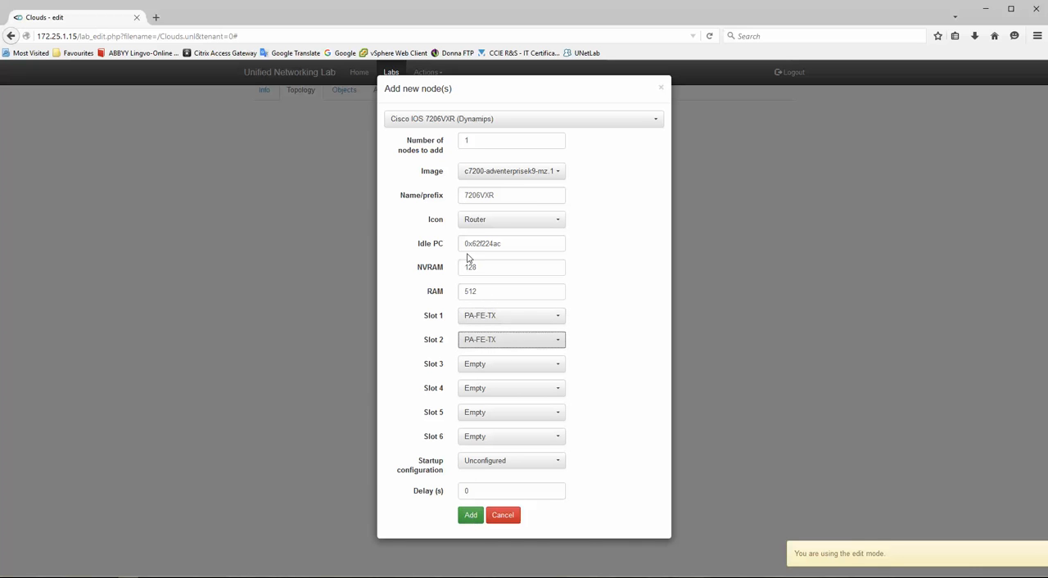
# - Name the router 7206VXRDynamips, add it to the topology and place it below the SWvIOS switch
pyautogui.doubleClick(510, 194)
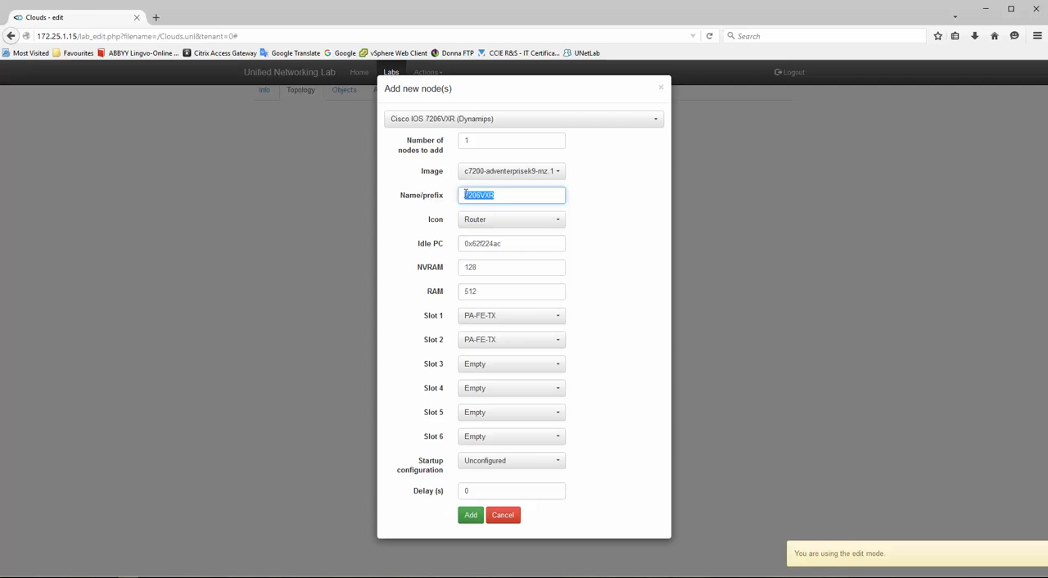
pyautogui.click(524, 198)
pyautogui.click(503, 210)
pyautogui.click(471, 514)
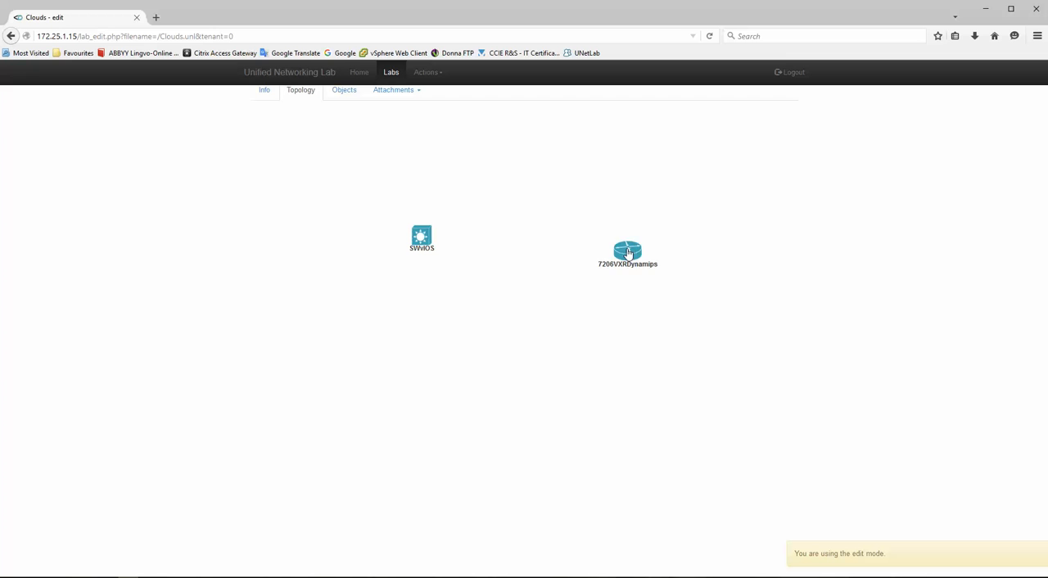
pyautogui.moveTo(628, 254); pyautogui.dragTo(423, 344)
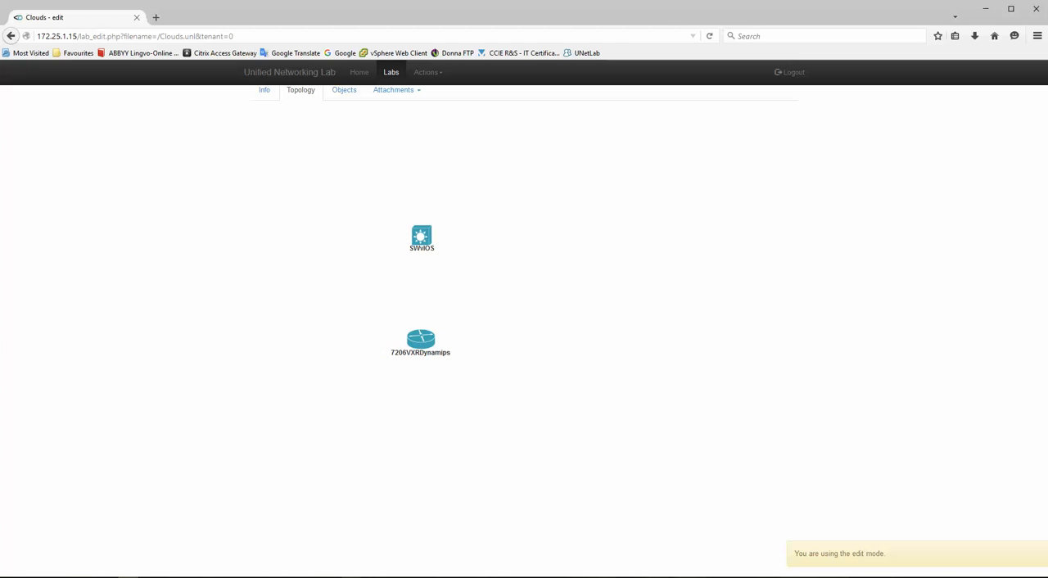
# - Check the switch-to-router link in the Visio topology and add a bridge network named cable1 to the lab
pyautogui.click(332, 576)
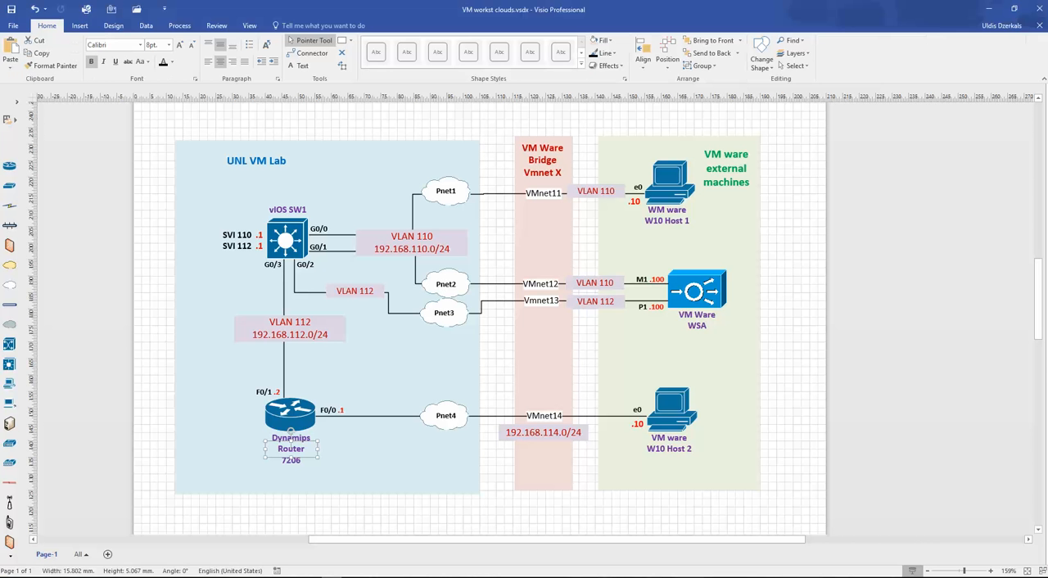
pyautogui.click(157, 345)
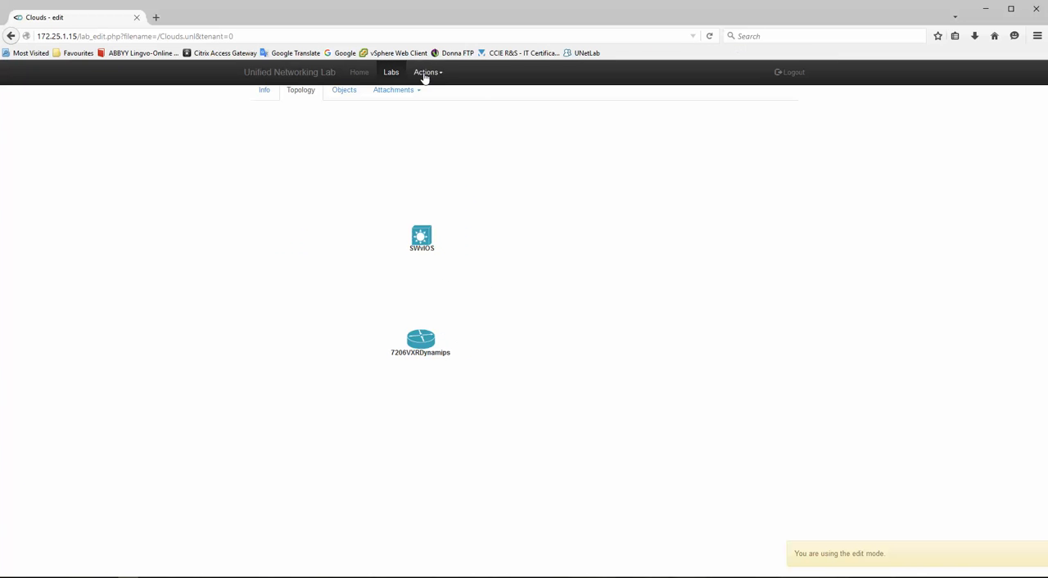
pyautogui.click(425, 73)
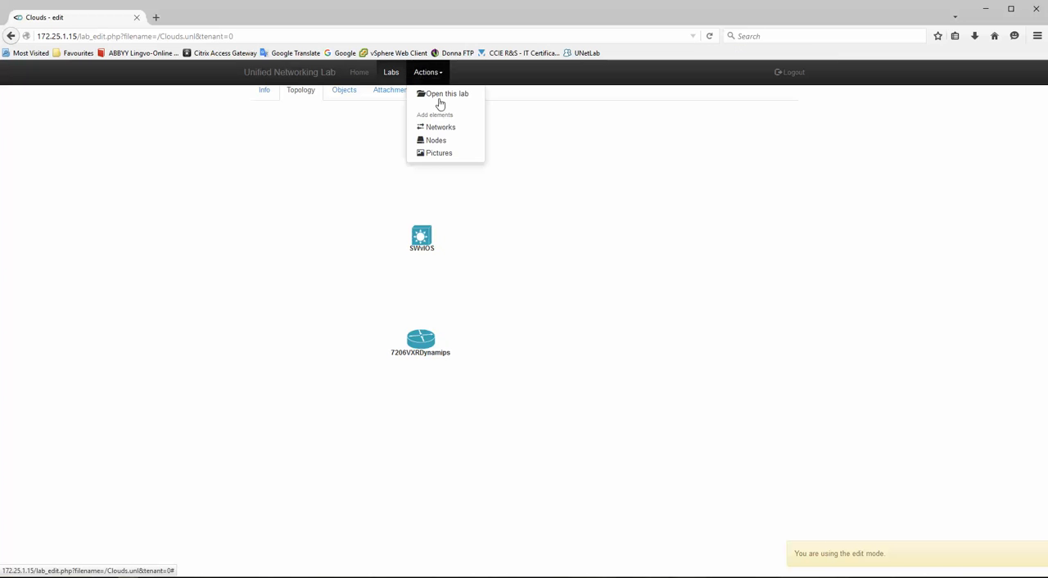
pyautogui.click(434, 127)
pyautogui.moveTo(495, 150); pyautogui.dragTo(402, 143)
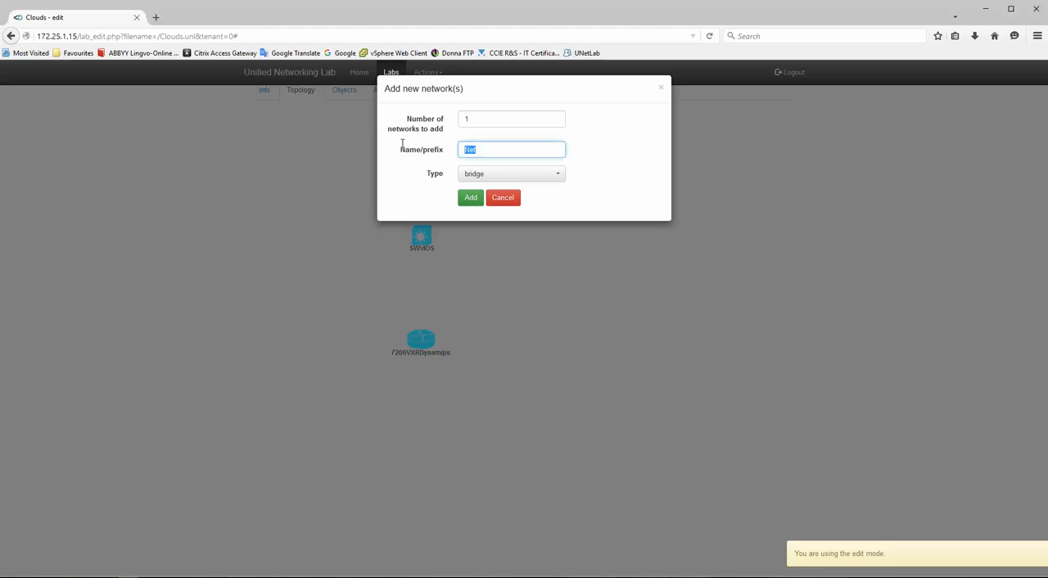
pyautogui.write('cable1')
pyautogui.click(471, 200)
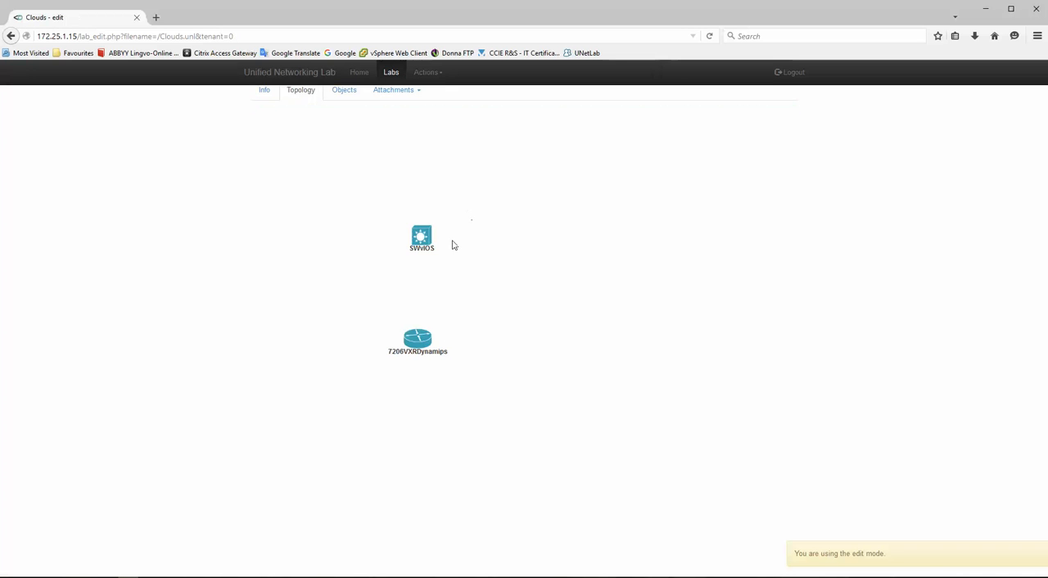
# - Connect the 7206VXRDynamips router's fa1/0 interface to cable1 and save the connection
pyautogui.rightClick(419, 341)
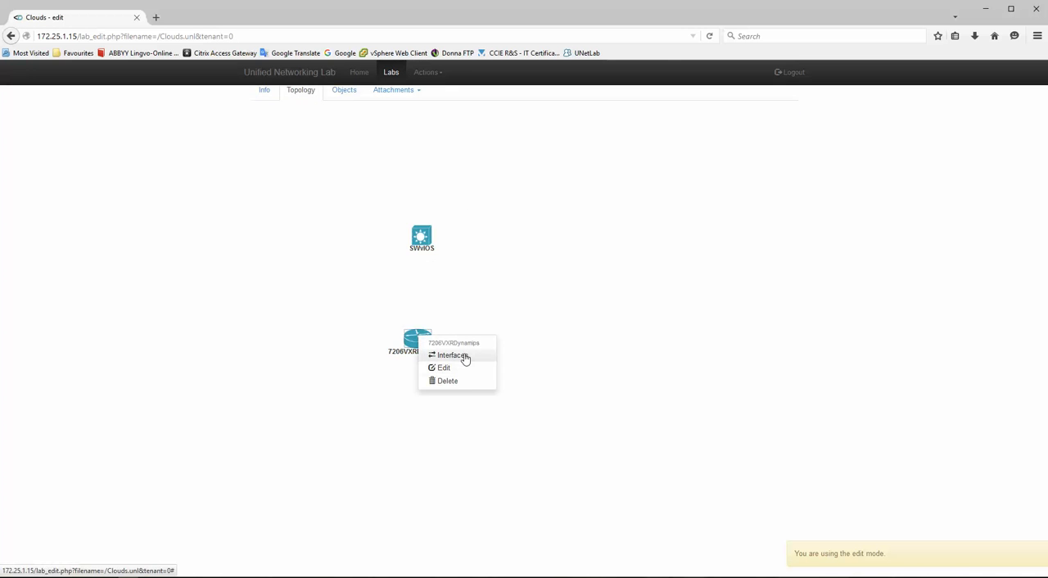
pyautogui.click(462, 357)
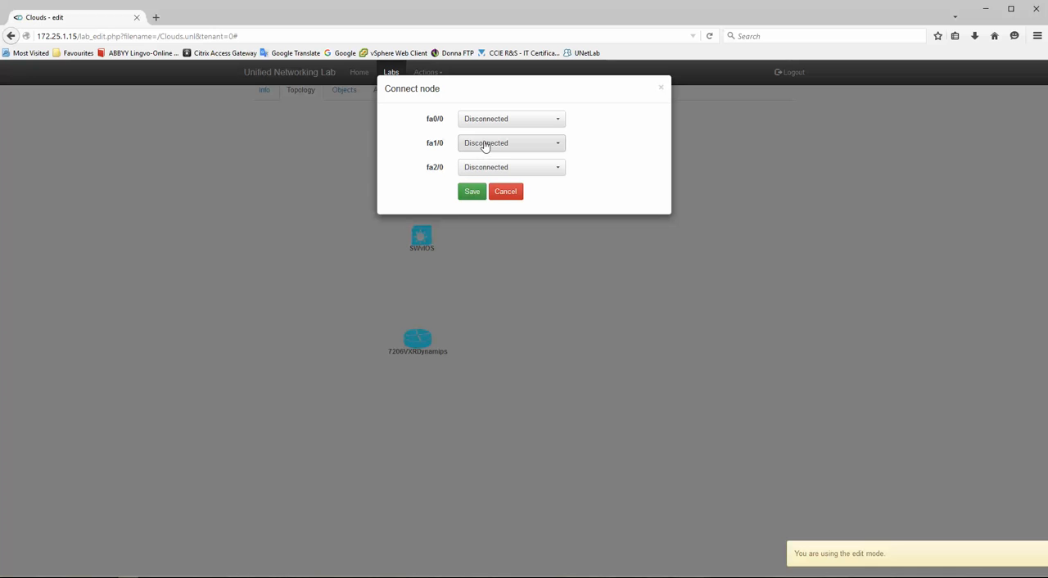
pyautogui.click(512, 146)
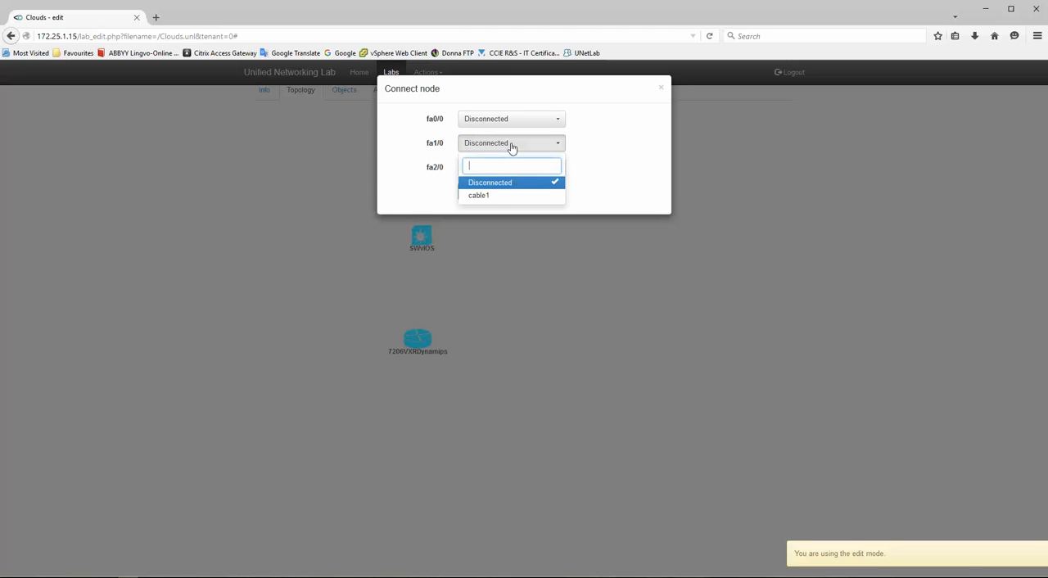
pyautogui.click(480, 196)
pyautogui.click(473, 192)
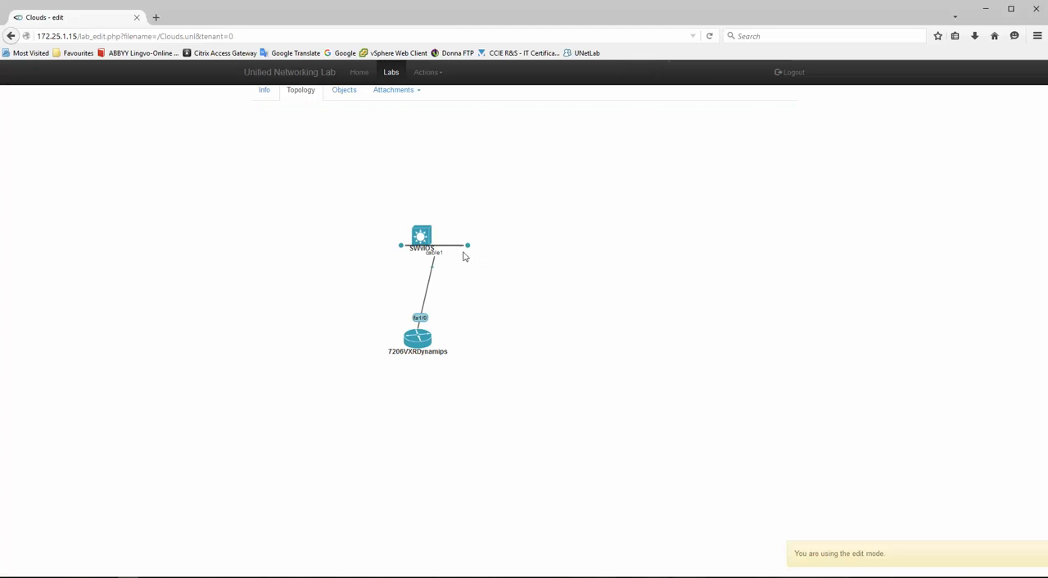
# - Connect SWvIOS interface Gi0/3 to cable1, save it, and move the router slightly lower on the canvas
pyautogui.rightClick(422, 235)
pyautogui.click(456, 250)
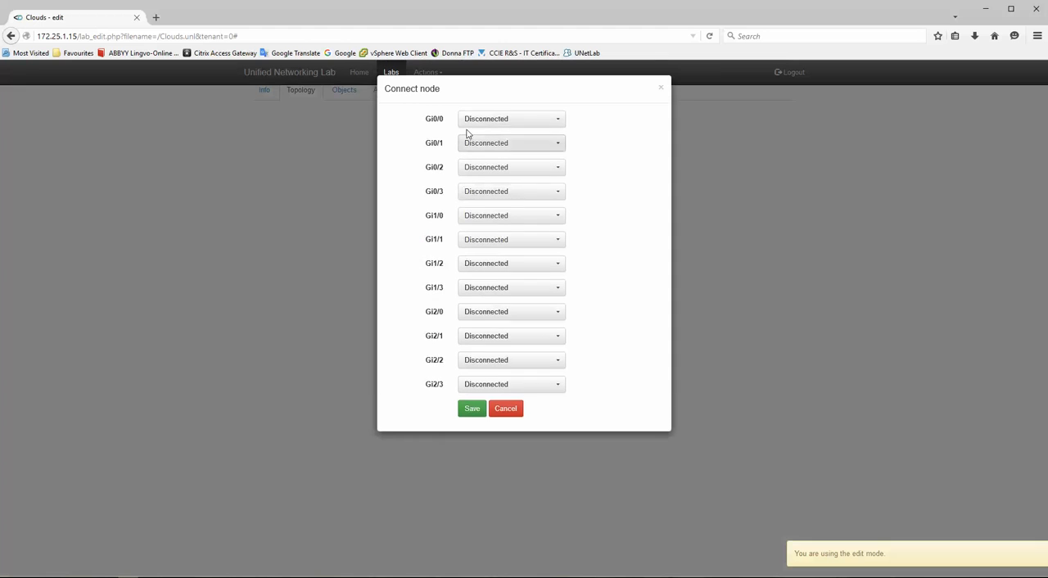
pyautogui.click(477, 194)
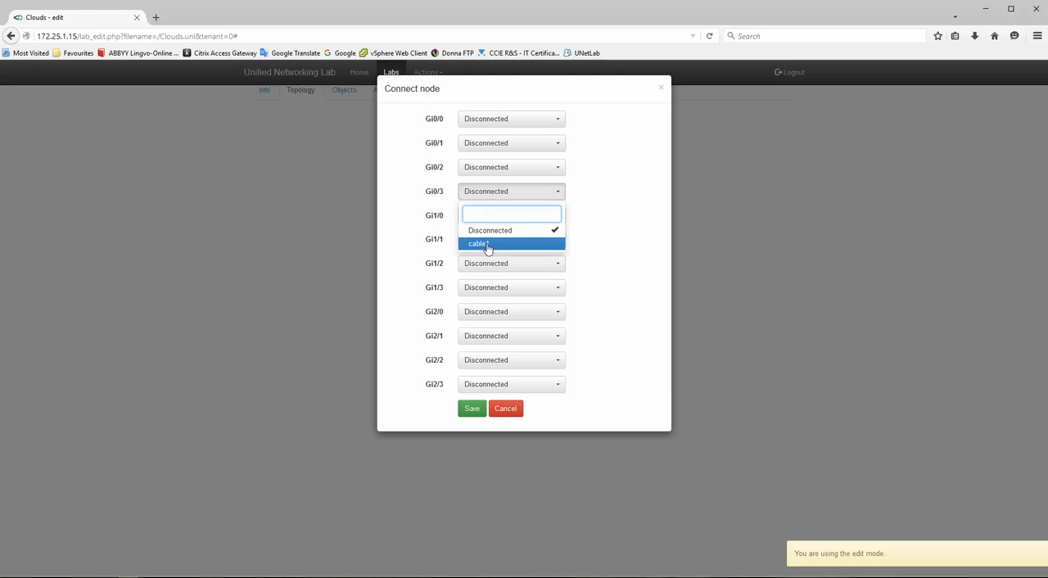
pyautogui.click(486, 248)
pyautogui.click(473, 410)
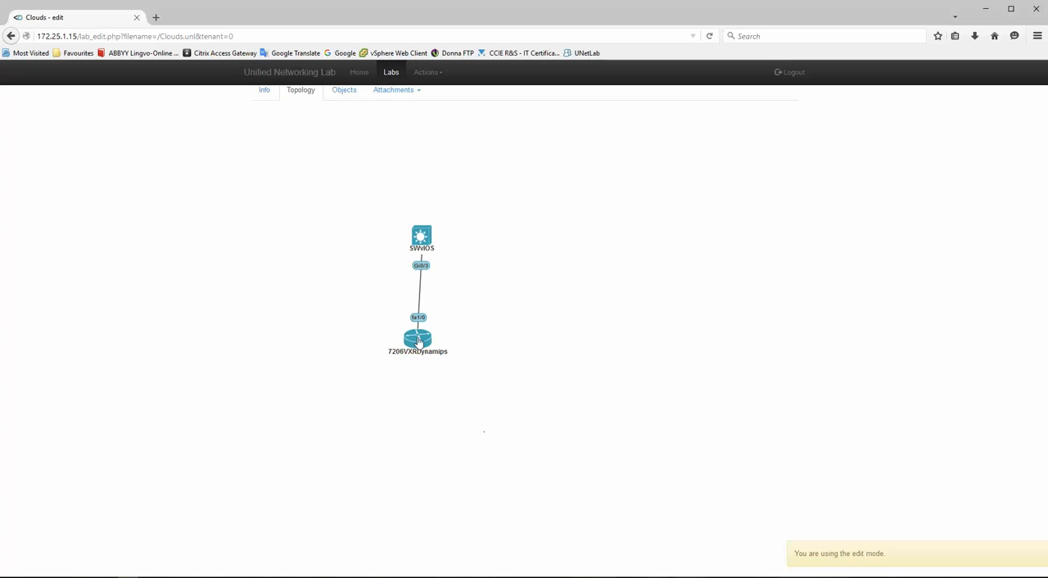
pyautogui.moveTo(418, 344)
pyautogui.mouseDown()
pyautogui.moveTo(458, 354)
pyautogui.moveTo(423, 355)
pyautogui.mouseUp()
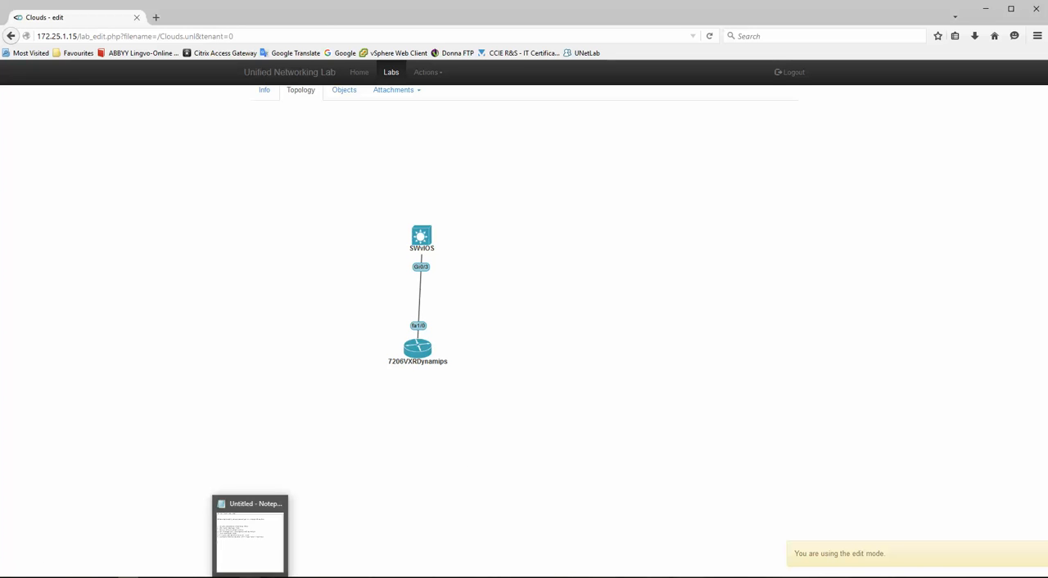
# - Check the clouds in the Visio topology and start a new network named Windows10-host1 with type pnet1
pyautogui.click(331, 577)
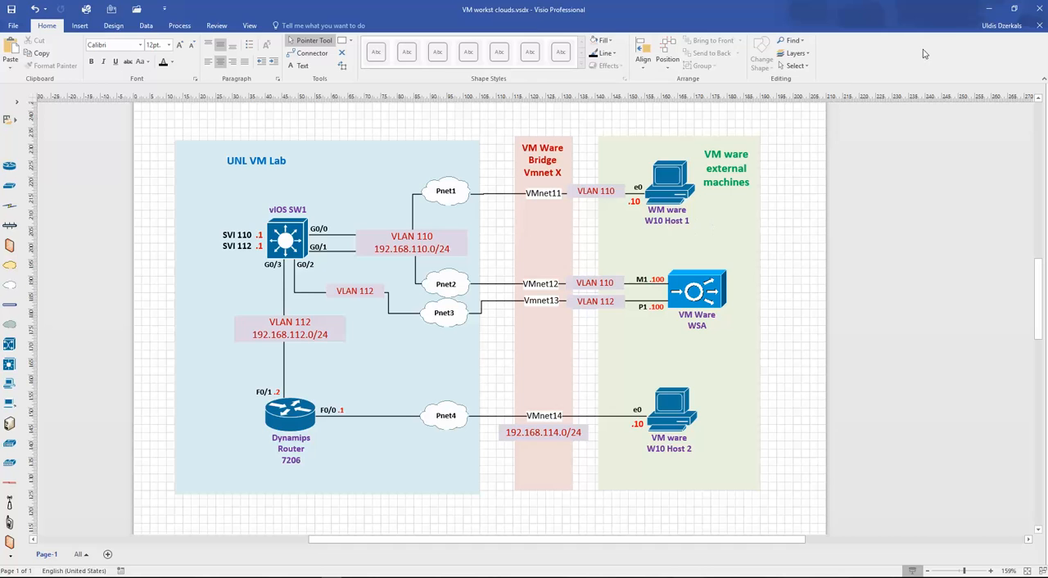
pyautogui.click(989, 12)
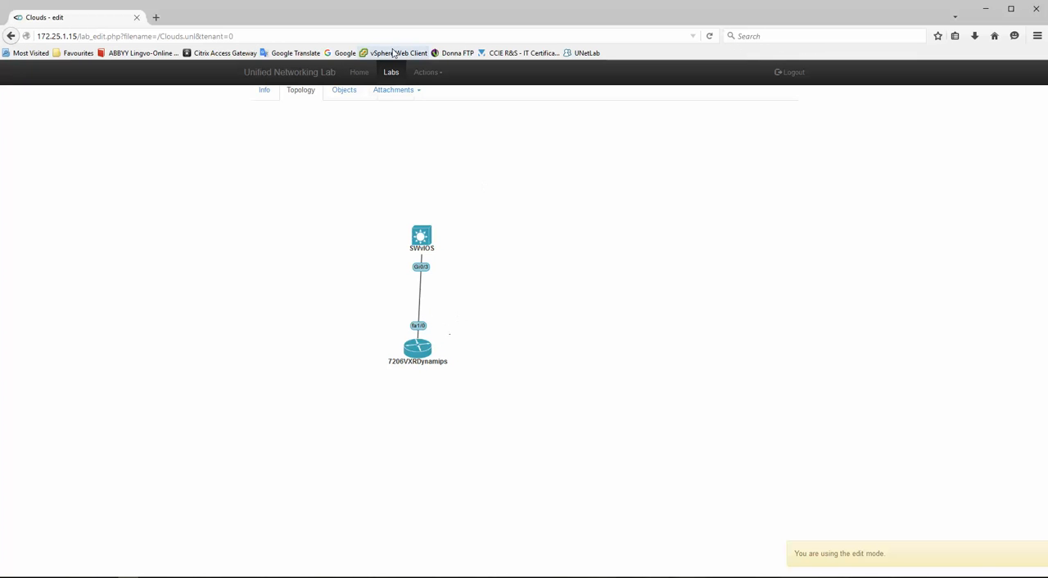
pyautogui.click(426, 74)
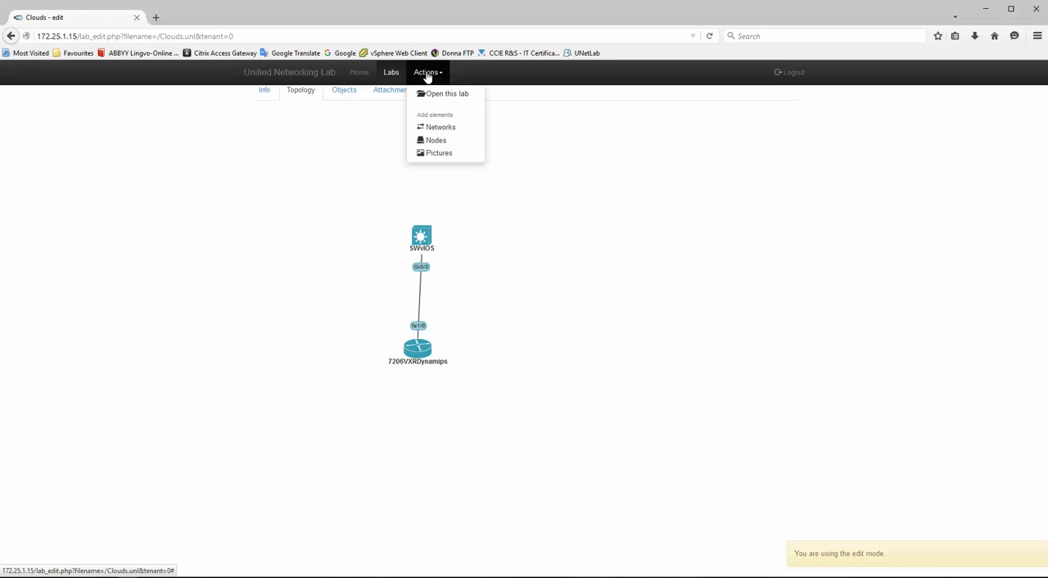
pyautogui.click(438, 128)
pyautogui.moveTo(499, 151); pyautogui.dragTo(451, 147)
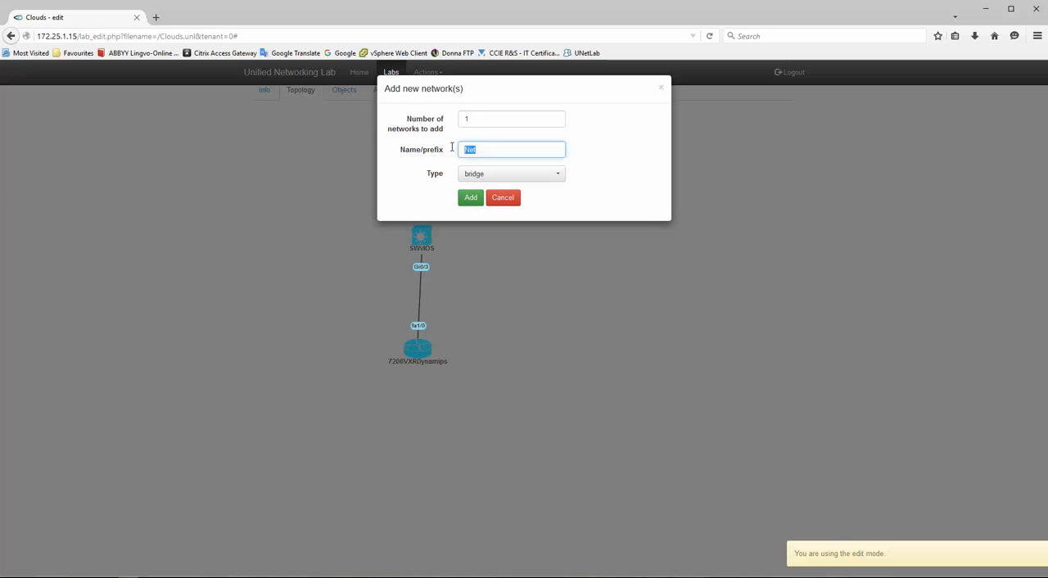
pyautogui.write('Windows10-host1')
pyautogui.click(495, 187)
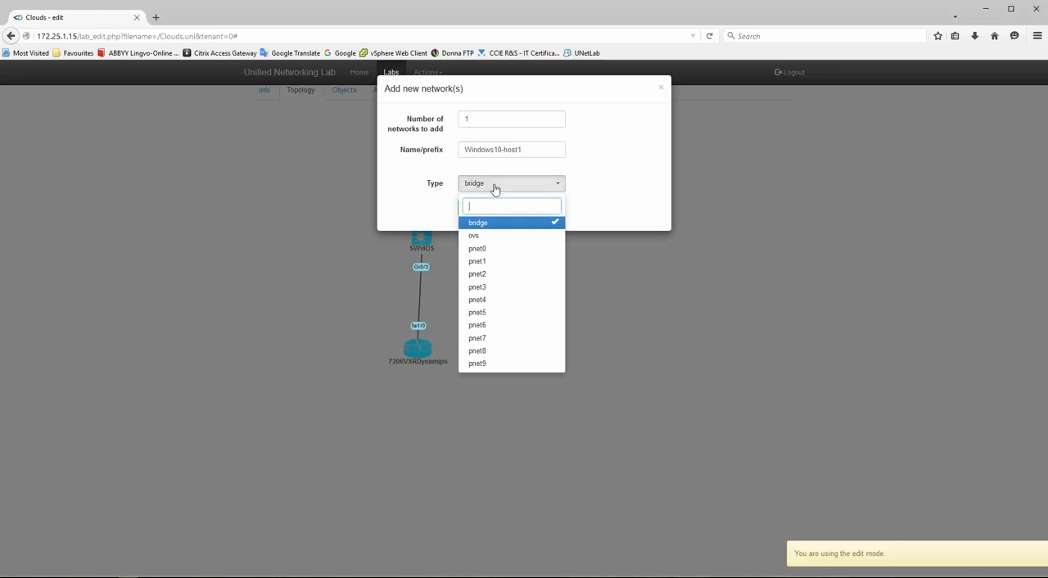
pyautogui.click(486, 263)
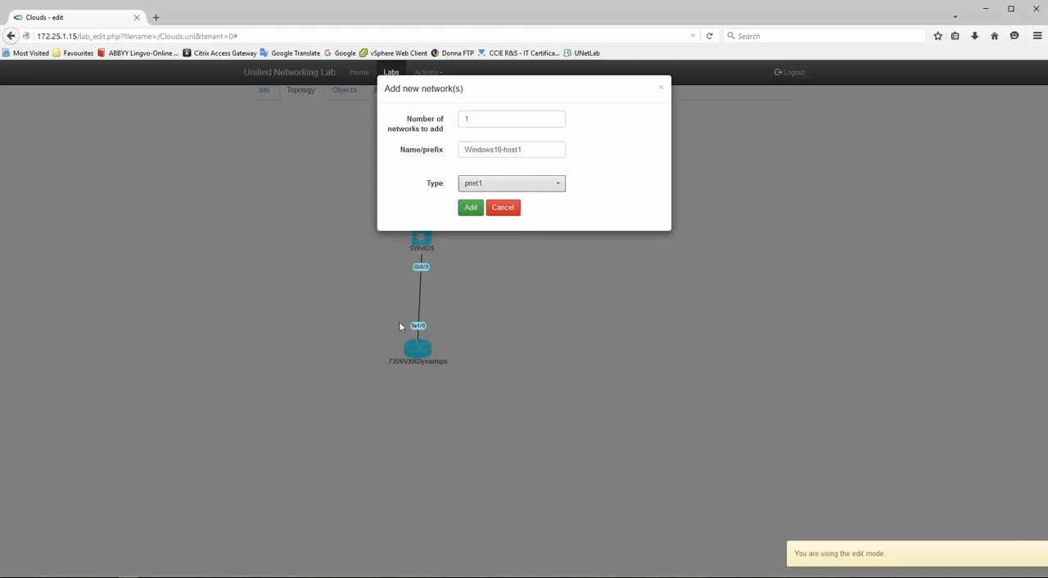
# - Switch to the Excel interface table and review the Pnet1 row's device interface, cloud, VMware network and external machine interface
pyautogui.hotkey('alt', 'Tab')
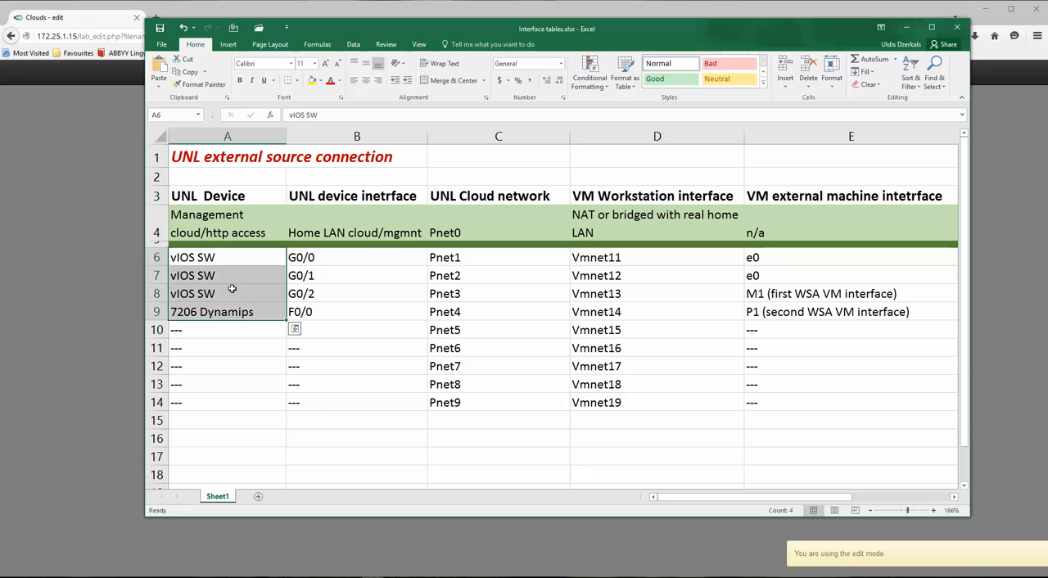
pyautogui.click(316, 258)
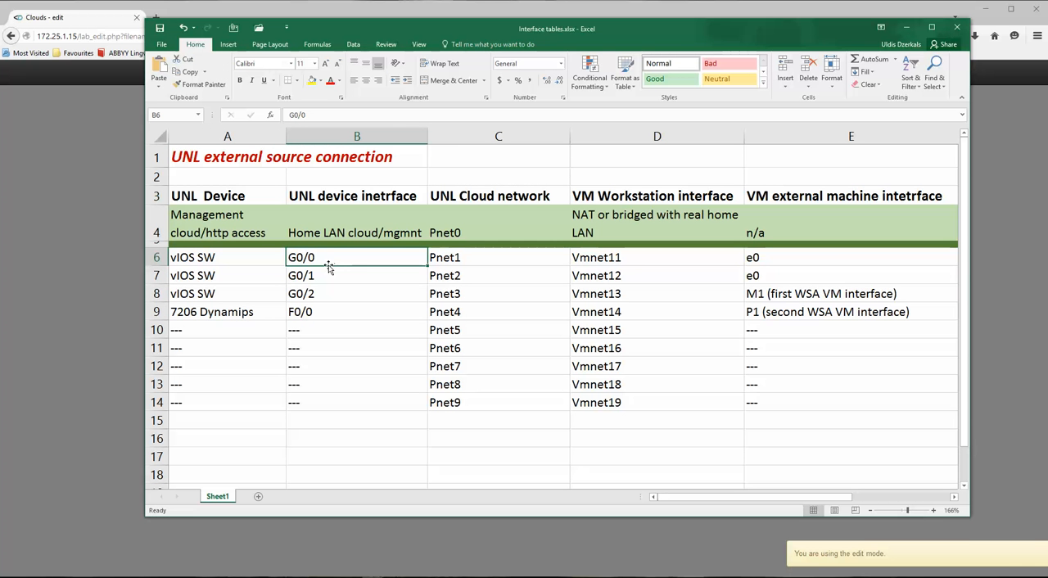
pyautogui.click(465, 258)
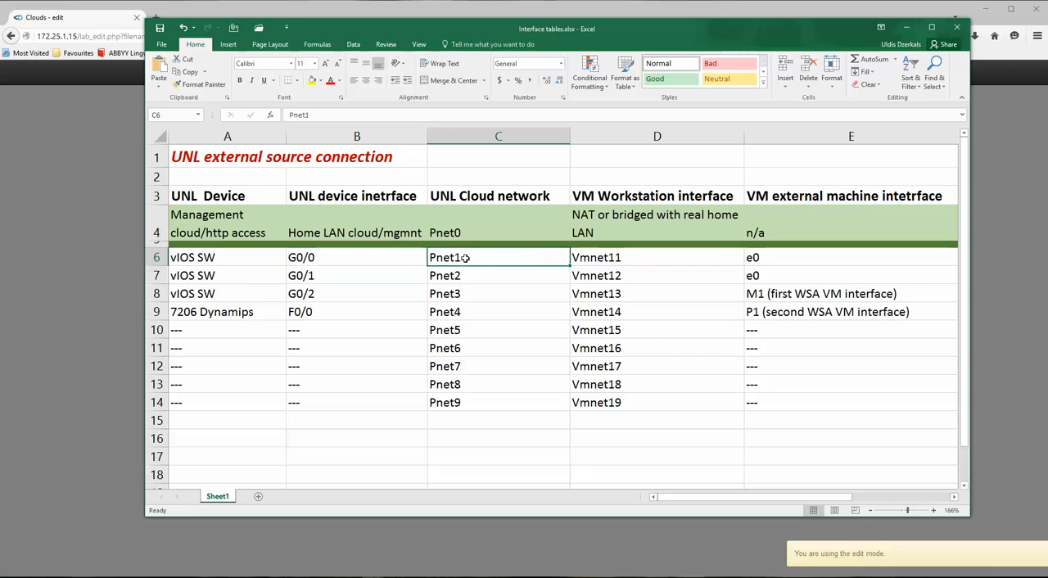
pyautogui.click(603, 260)
pyautogui.click(778, 262)
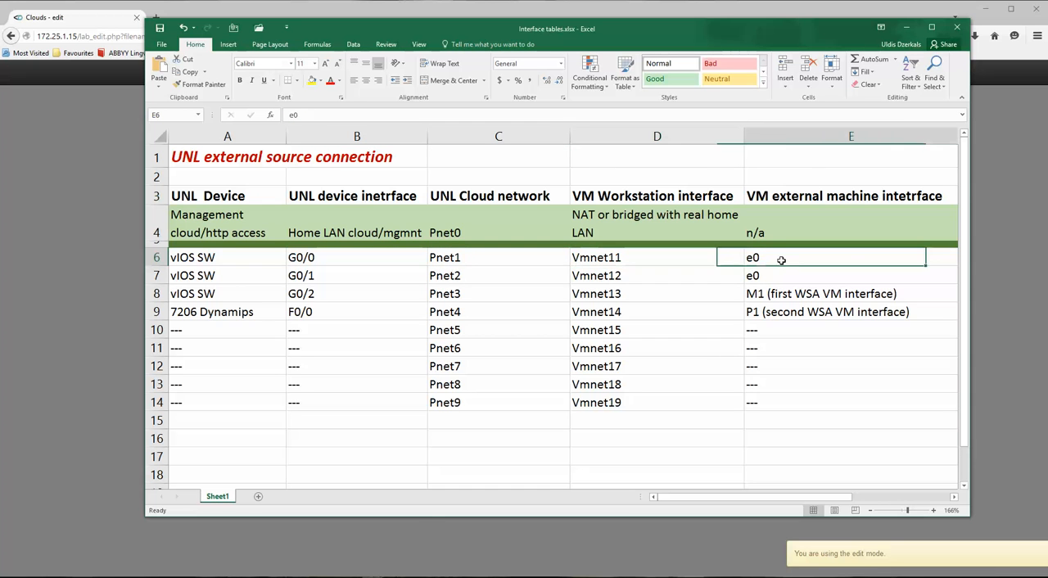
pyautogui.click(908, 27)
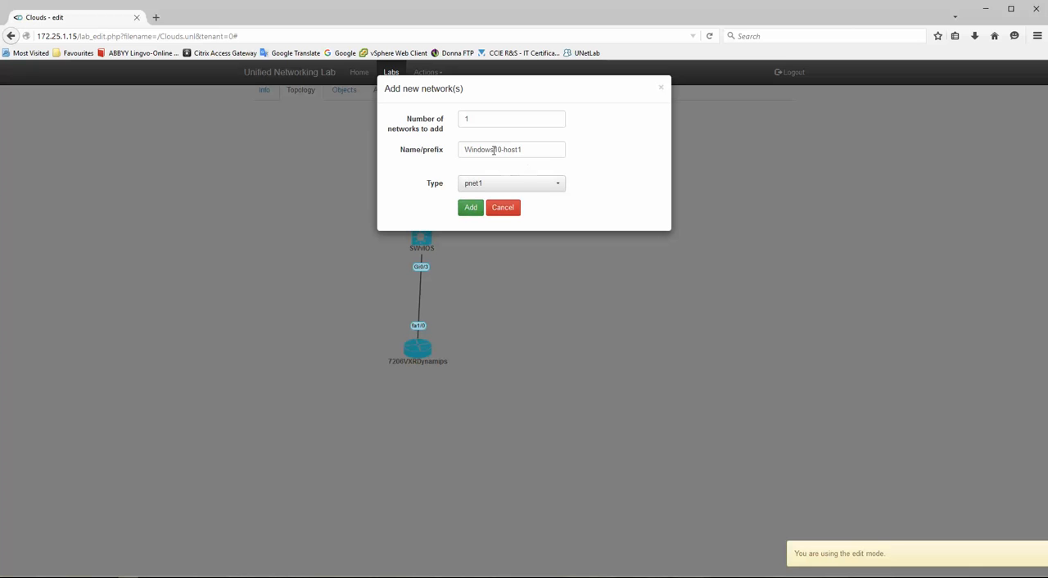
# - Shorten the new pnet1 network's name to W10-host1 and add it to the lab
pyautogui.moveTo(497, 149); pyautogui.dragTo(484, 149)
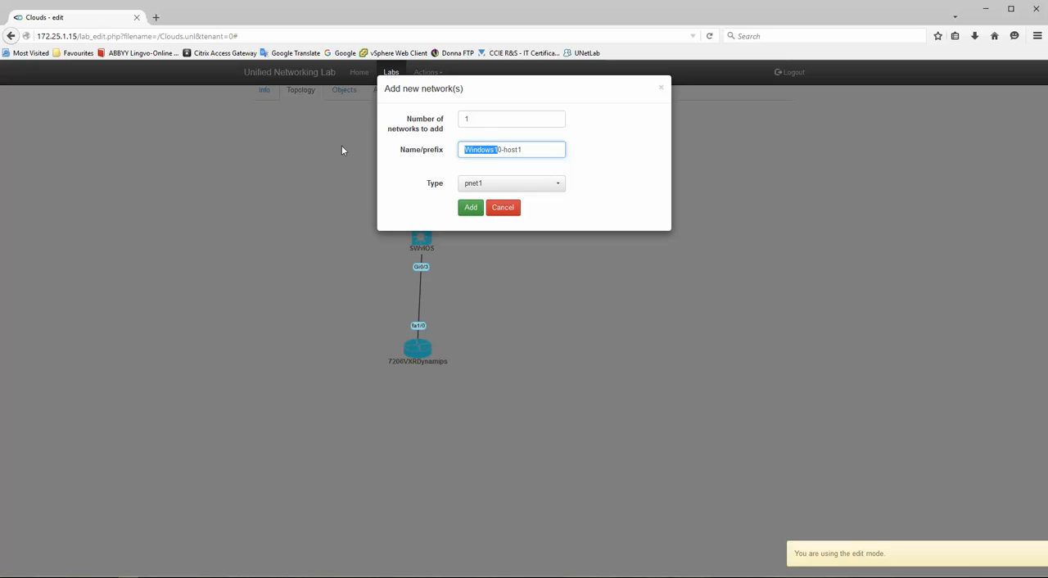
pyautogui.write('W1')
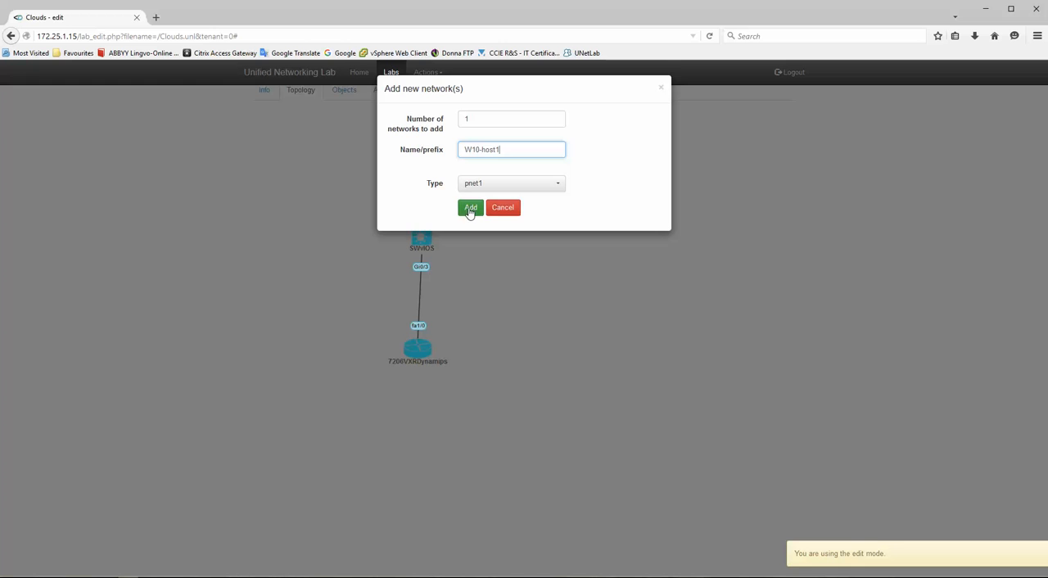
pyautogui.click(471, 210)
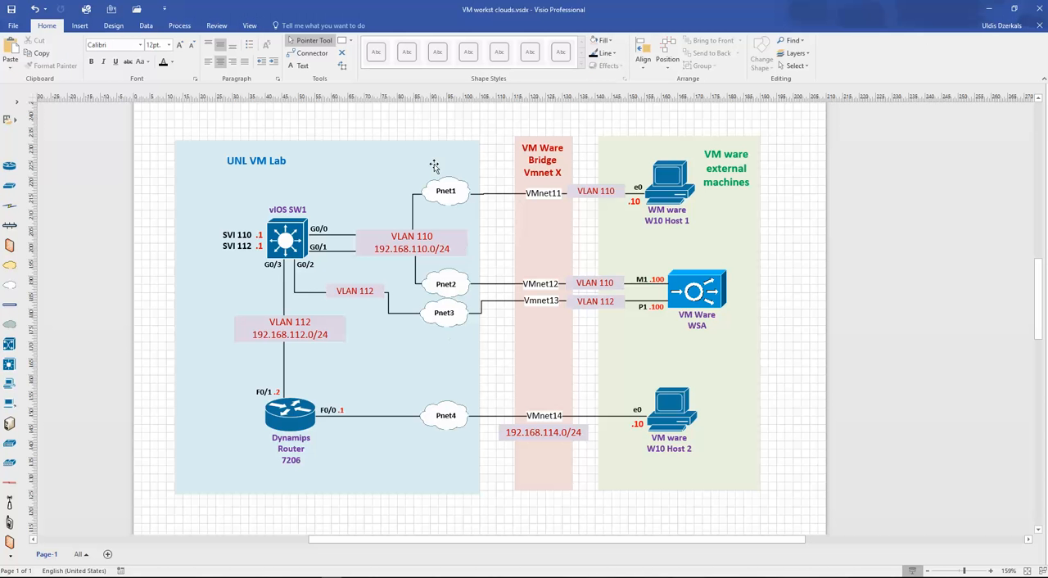
# - Return from Visio to the UNetLab lab, connect SWvIOS interface Gi0/0 to W10-host1, save it, and move that cloud up beside the switch
pyautogui.click(990, 8)
pyautogui.rightClick(422, 234)
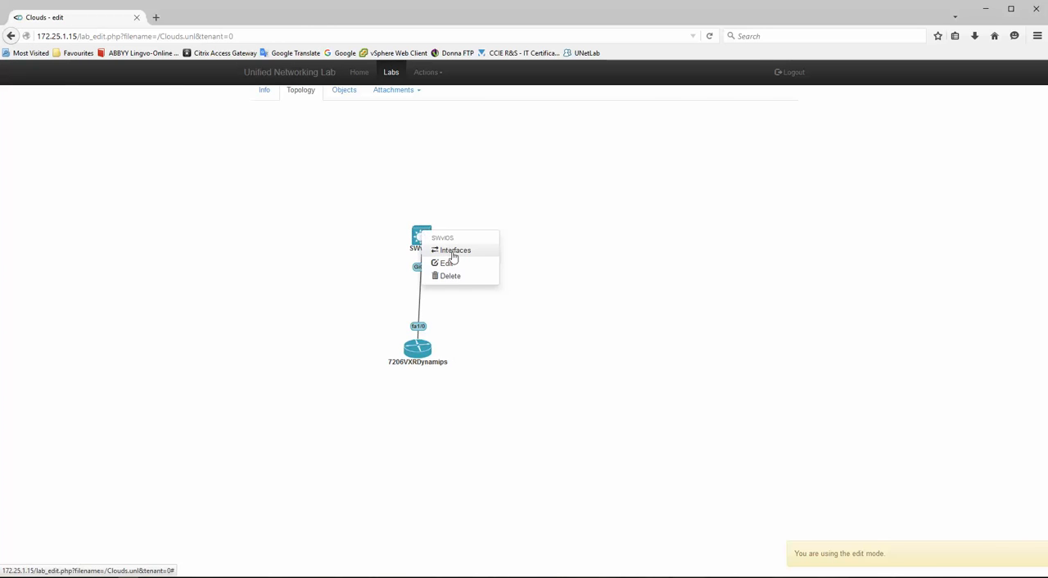
pyautogui.click(455, 250)
pyautogui.click(489, 121)
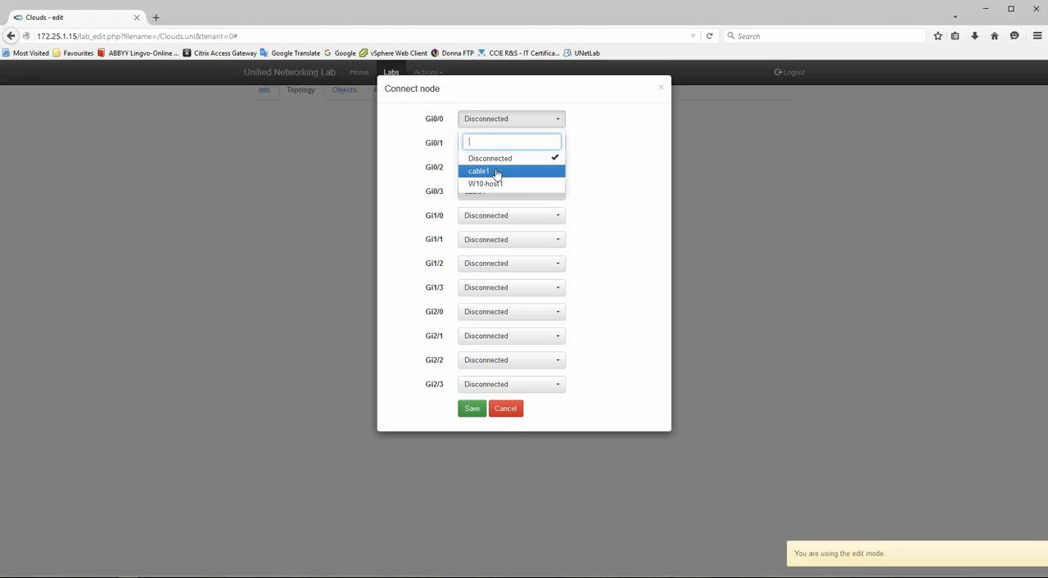
pyautogui.click(486, 184)
pyautogui.click(488, 124)
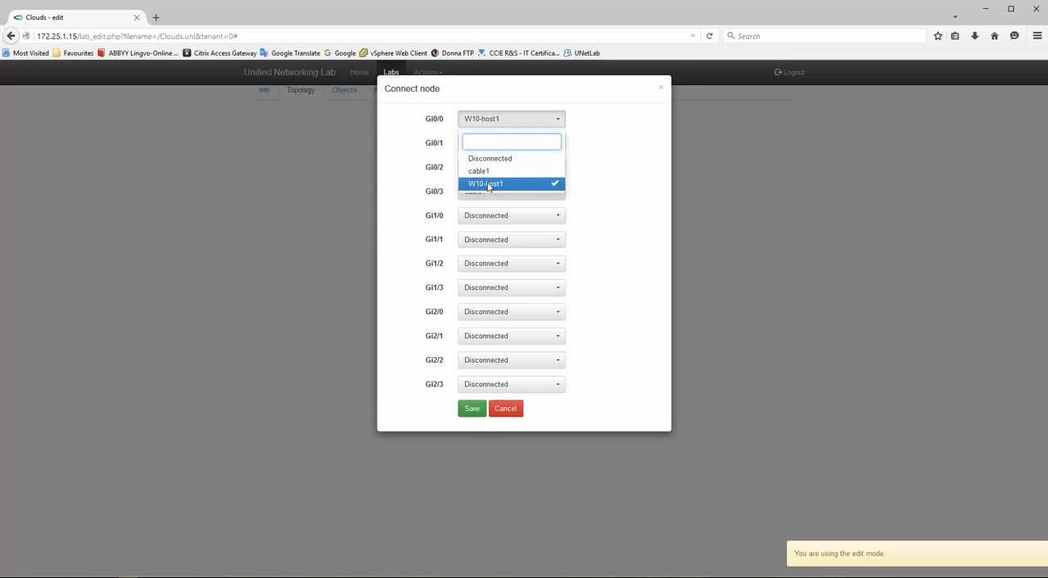
pyautogui.click(488, 185)
pyautogui.click(471, 409)
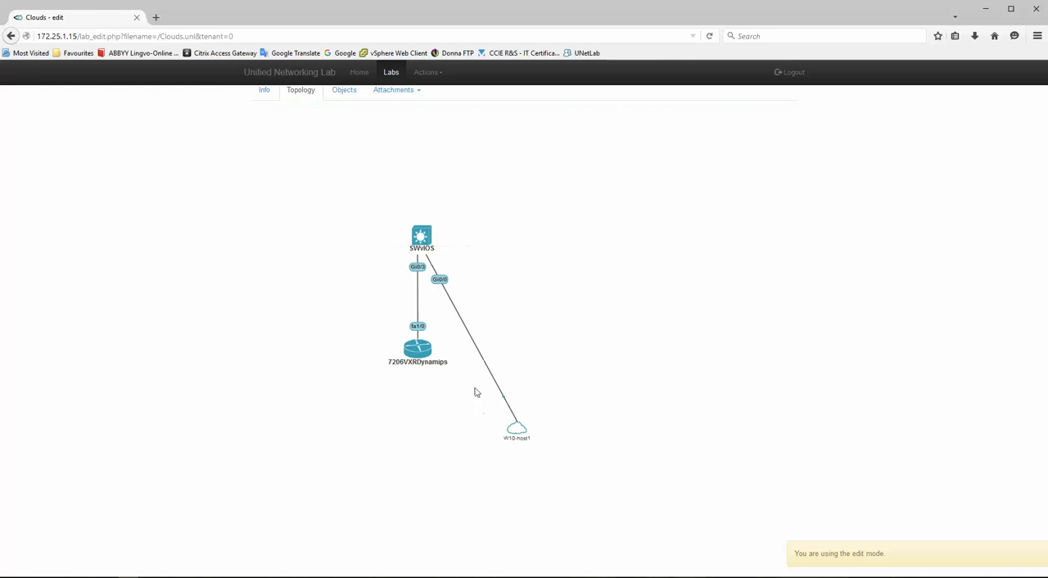
pyautogui.moveTo(521, 431); pyautogui.dragTo(541, 196)
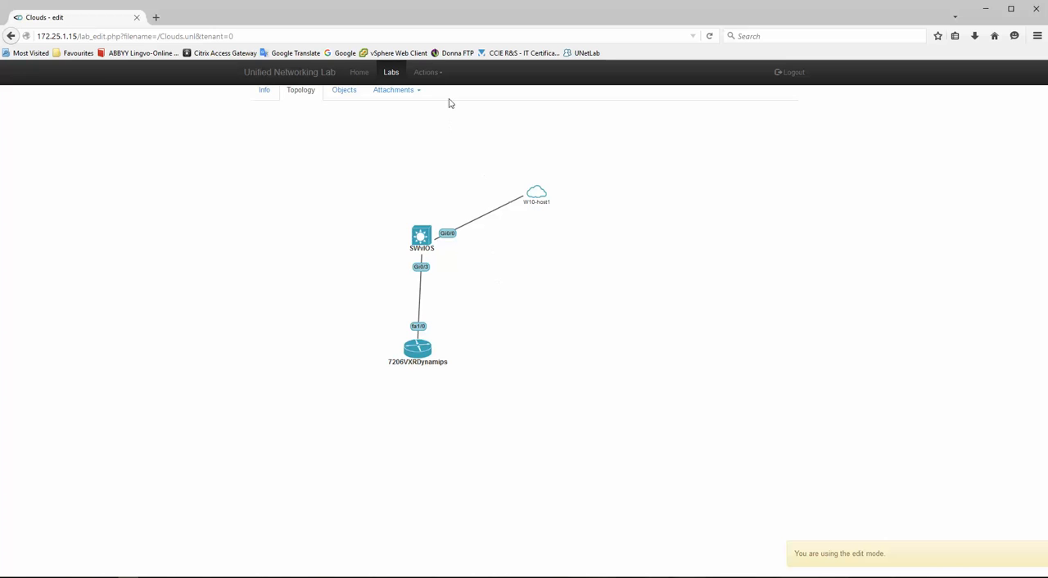
# - Add one network named WSA-M1 with type pnet2 to the lab
pyautogui.click(427, 72)
pyautogui.click(449, 138)
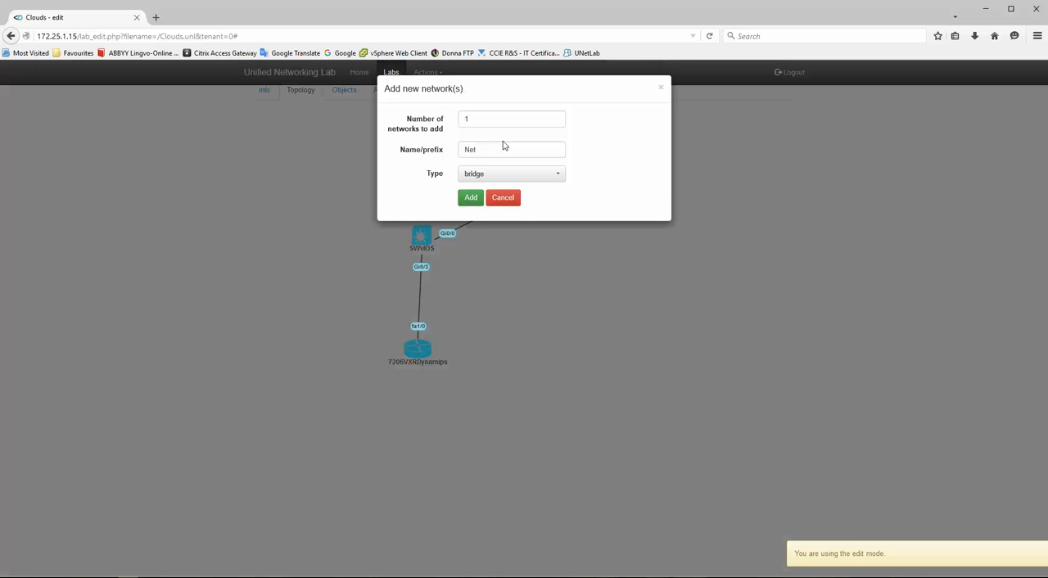
pyautogui.click(424, 146)
pyautogui.write('WSA-')
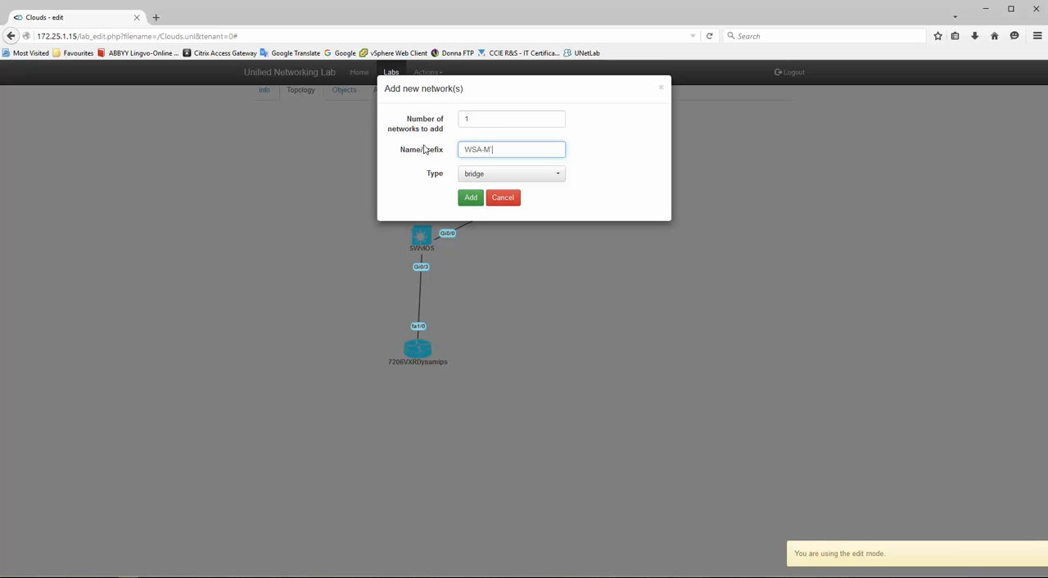
pyautogui.write('M1')
pyautogui.click(494, 183)
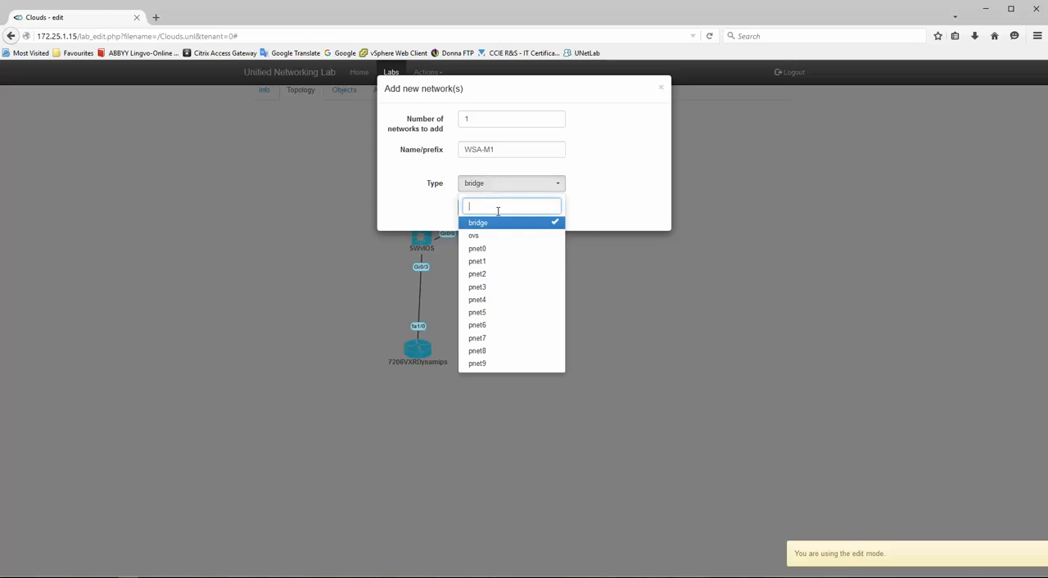
pyautogui.click(490, 275)
pyautogui.click(469, 207)
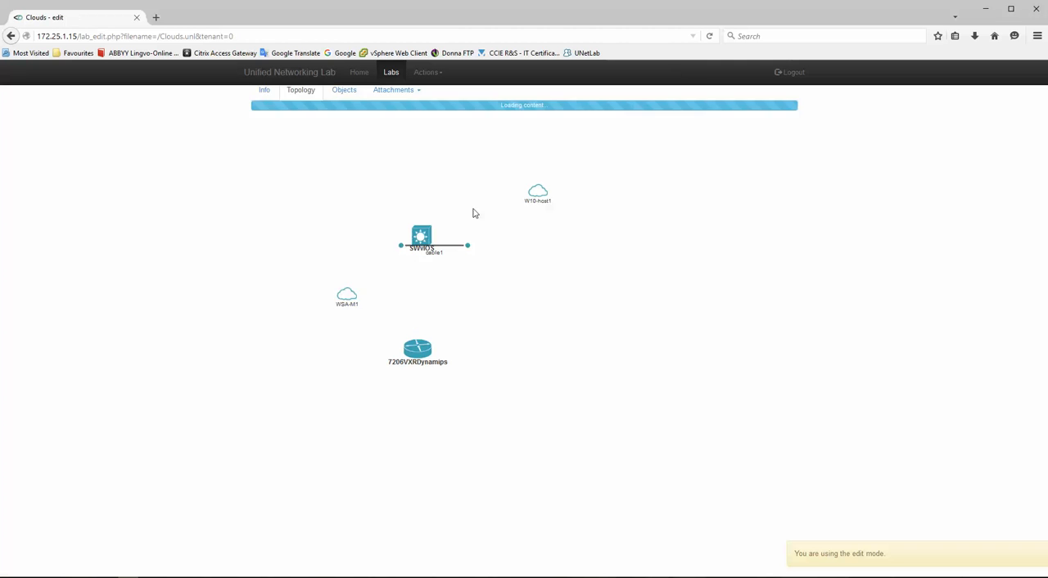
# - Connect SWvIOS interface Gi0/1 to the WSA-M1 network and save the connection
pyautogui.rightClick(421, 236)
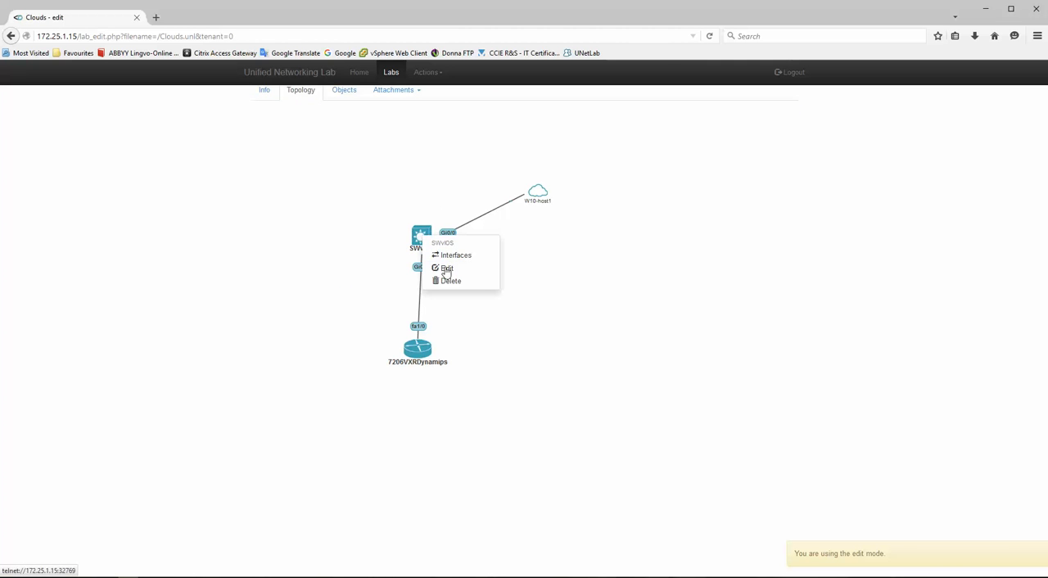
pyautogui.click(454, 255)
pyautogui.click(501, 143)
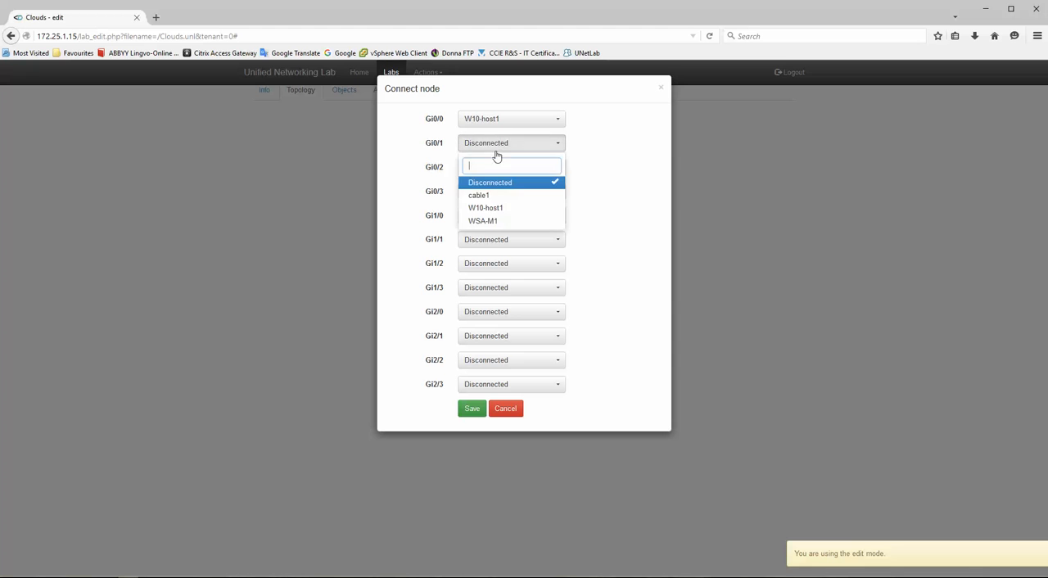
pyautogui.click(494, 219)
pyautogui.click(474, 408)
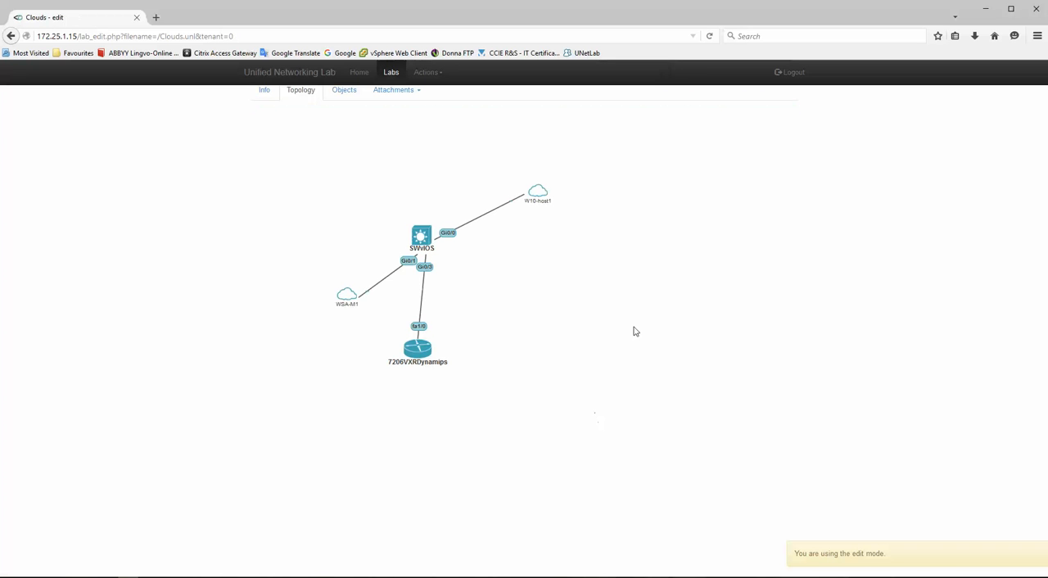
# - Rearrange the clouds on the canvas, placing W10-host1 directly above SWvIOS and WSA-M1 to the upper right of the switch
pyautogui.moveTo(347, 293); pyautogui.dragTo(553, 254)
pyautogui.moveTo(537, 190); pyautogui.dragTo(415, 137)
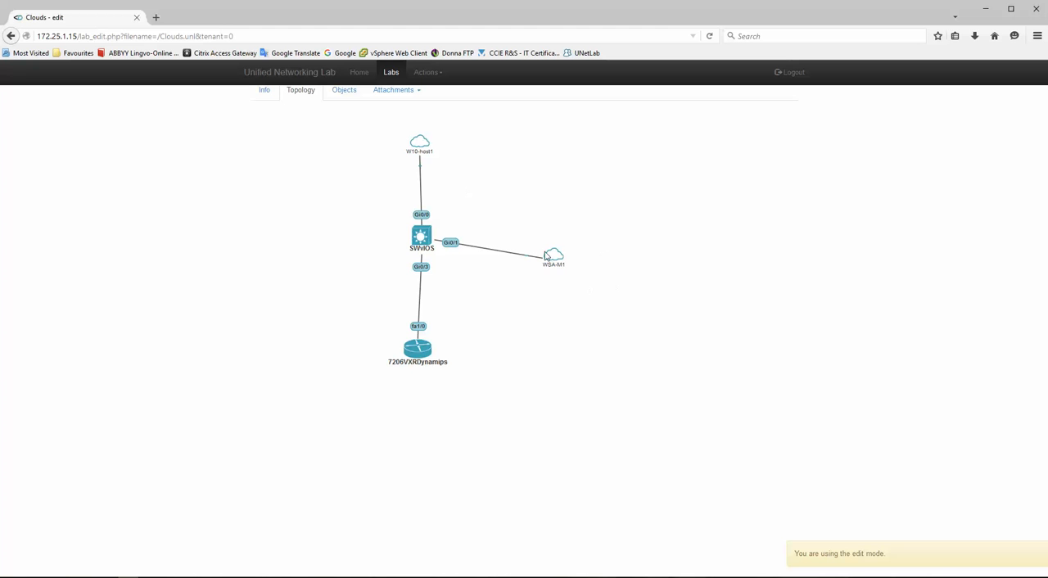
pyautogui.moveTo(545, 256); pyautogui.dragTo(529, 200)
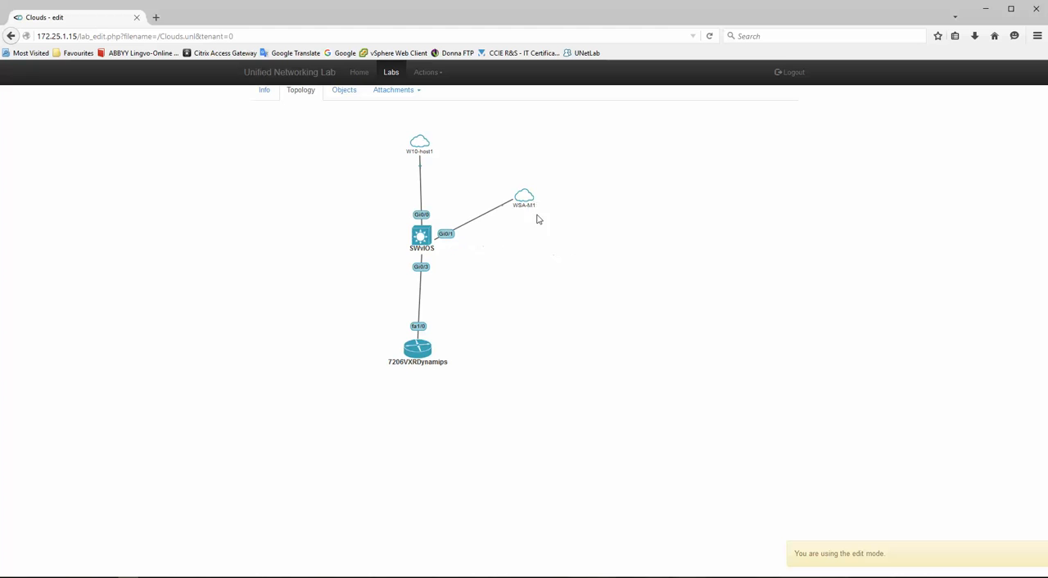
# - Add one network named WSA-P1 with type pnet3 to the lab
pyautogui.click(427, 72)
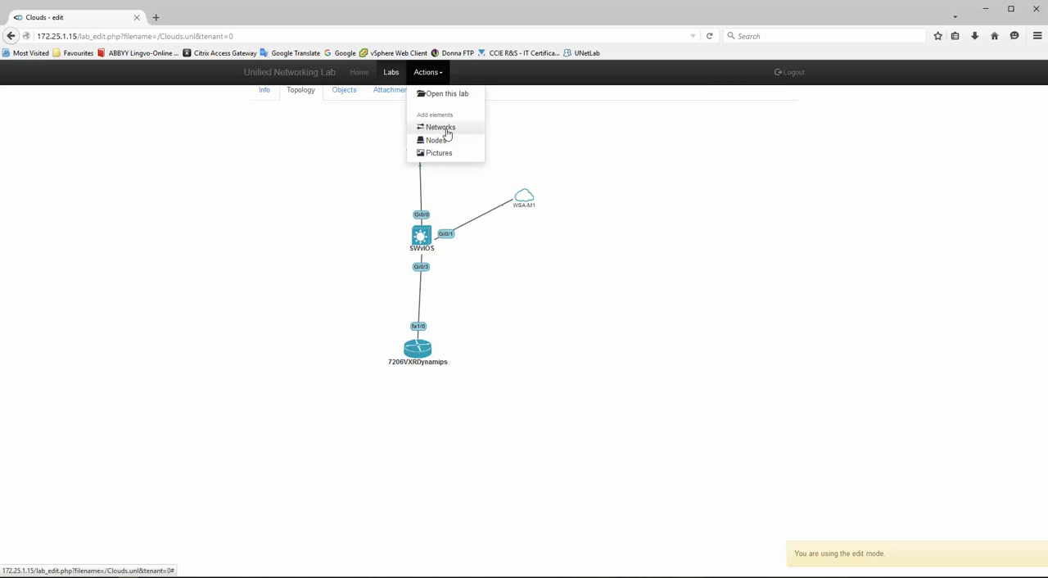
pyautogui.click(446, 130)
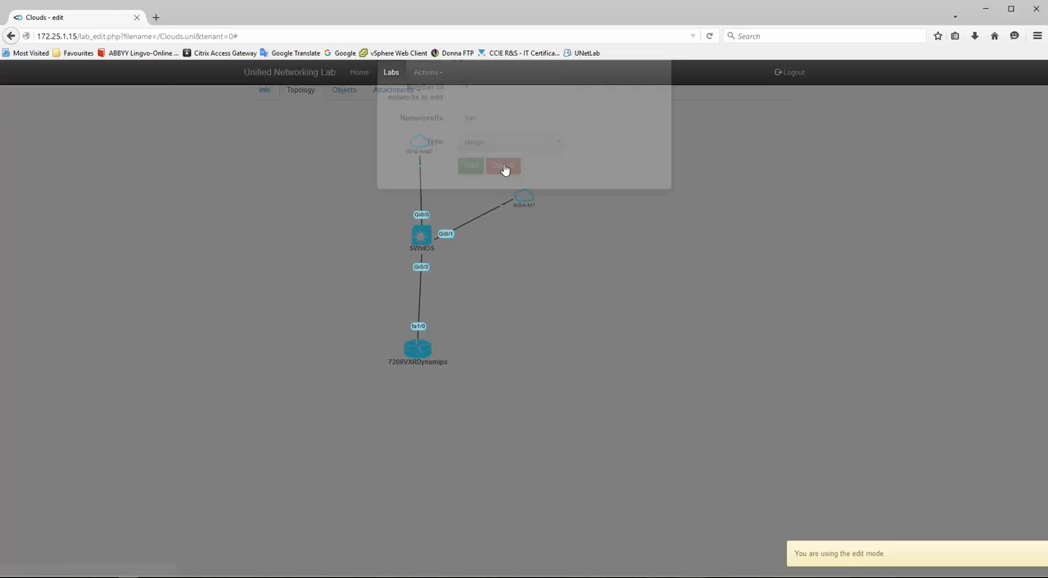
pyautogui.moveTo(482, 150); pyautogui.dragTo(449, 150)
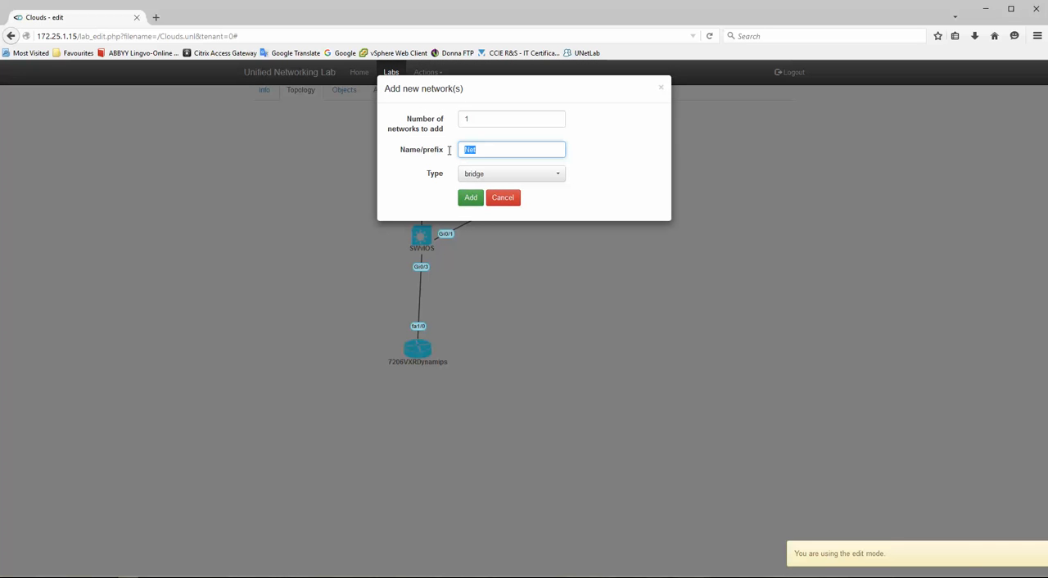
pyautogui.write('WSA-')
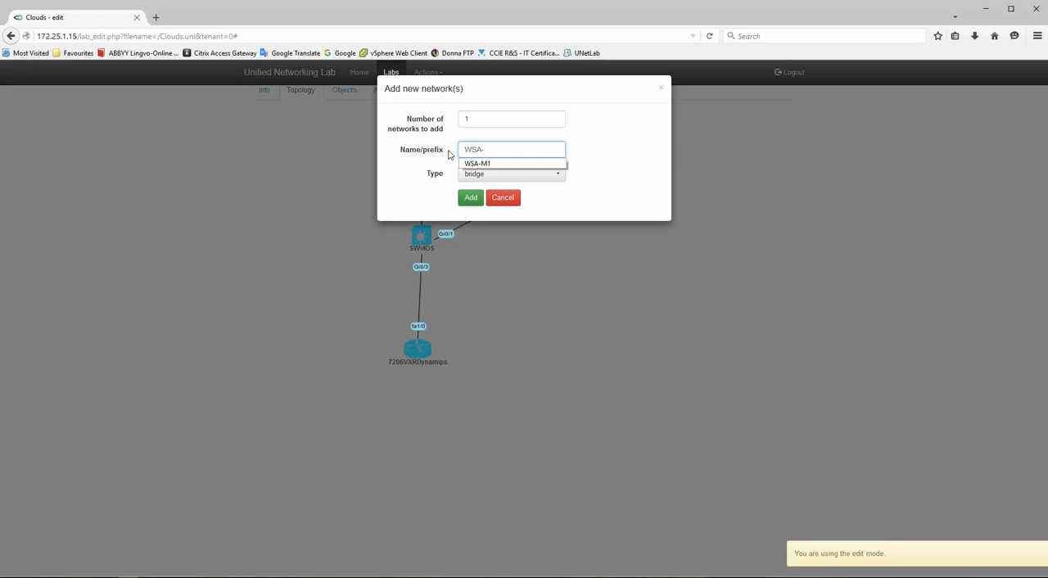
pyautogui.write('P1')
pyautogui.click(506, 175)
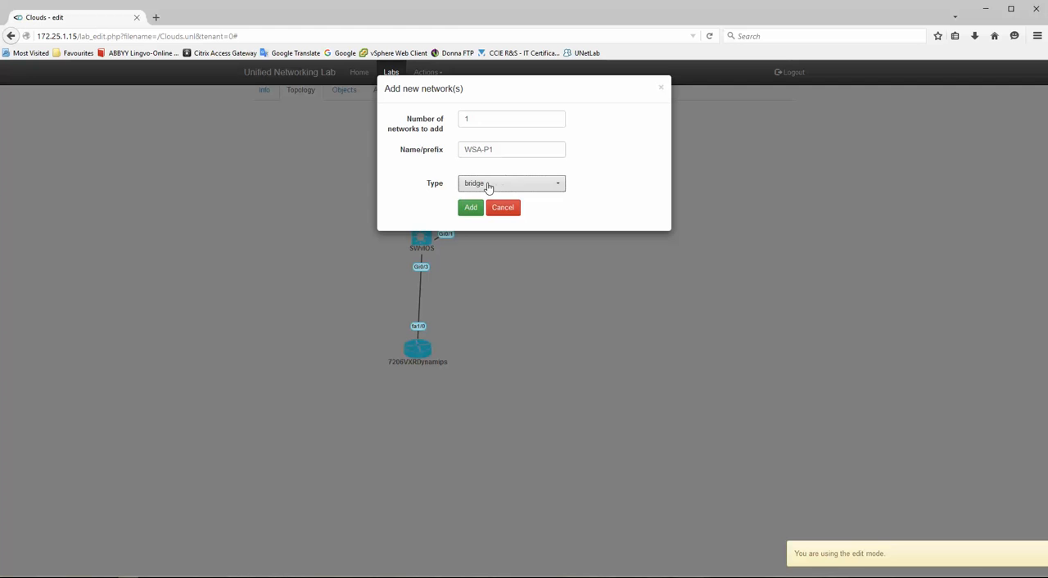
pyautogui.click(487, 185)
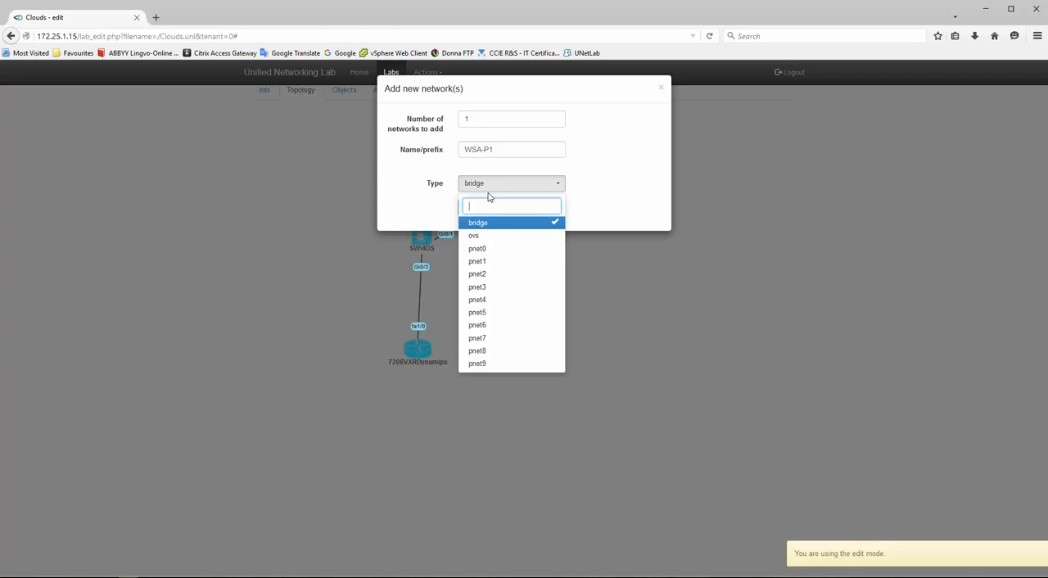
pyautogui.click(493, 288)
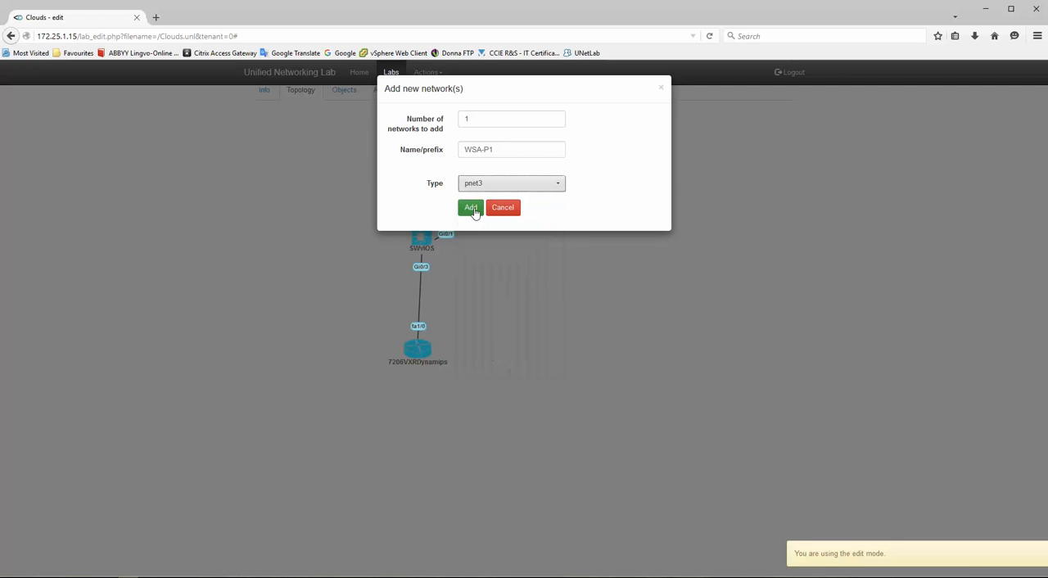
pyautogui.click(471, 208)
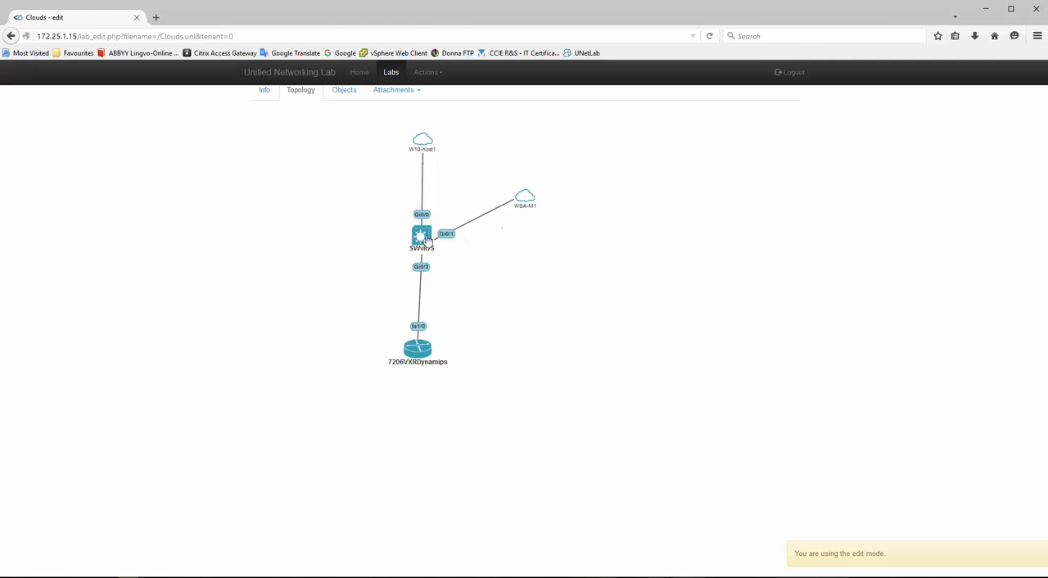
# - Connect SWvIOS interface Gi0/2 to WSA-P1, save it, and place that cloud to the right of the switch below WSA-M1
pyautogui.rightClick(419, 236)
pyautogui.click(455, 255)
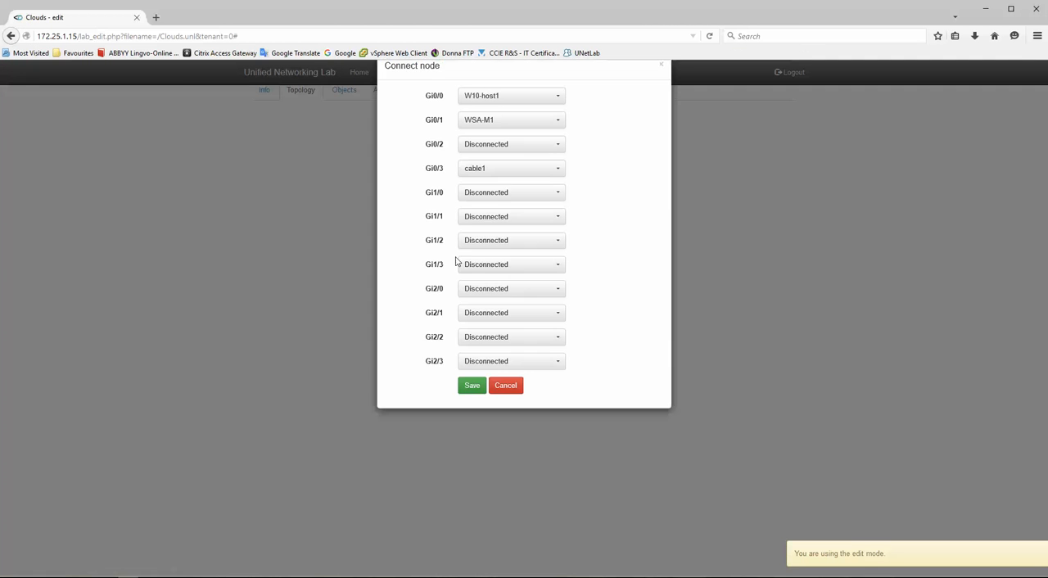
pyautogui.click(484, 167)
pyautogui.click(481, 262)
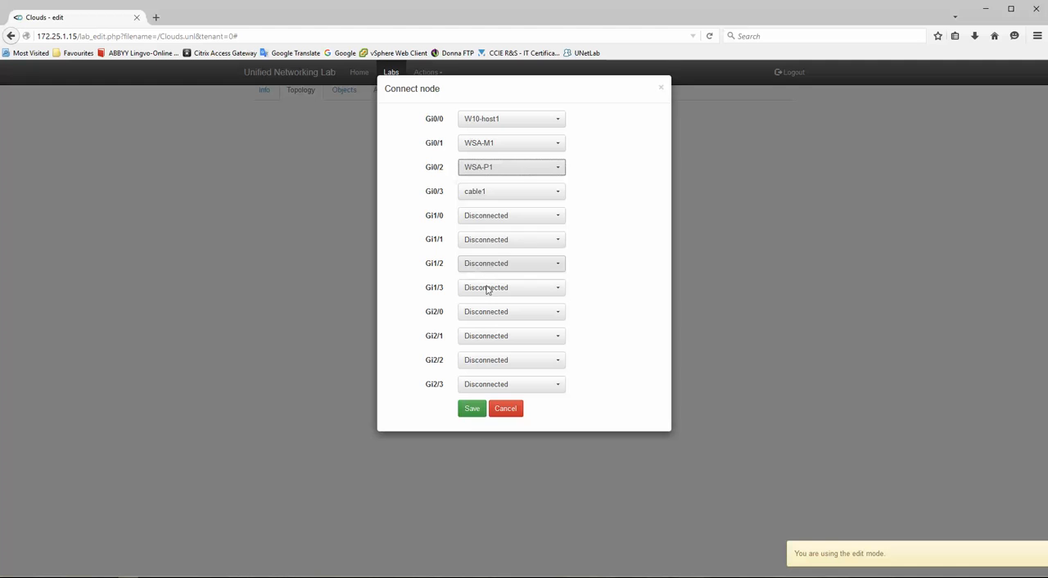
pyautogui.click(473, 409)
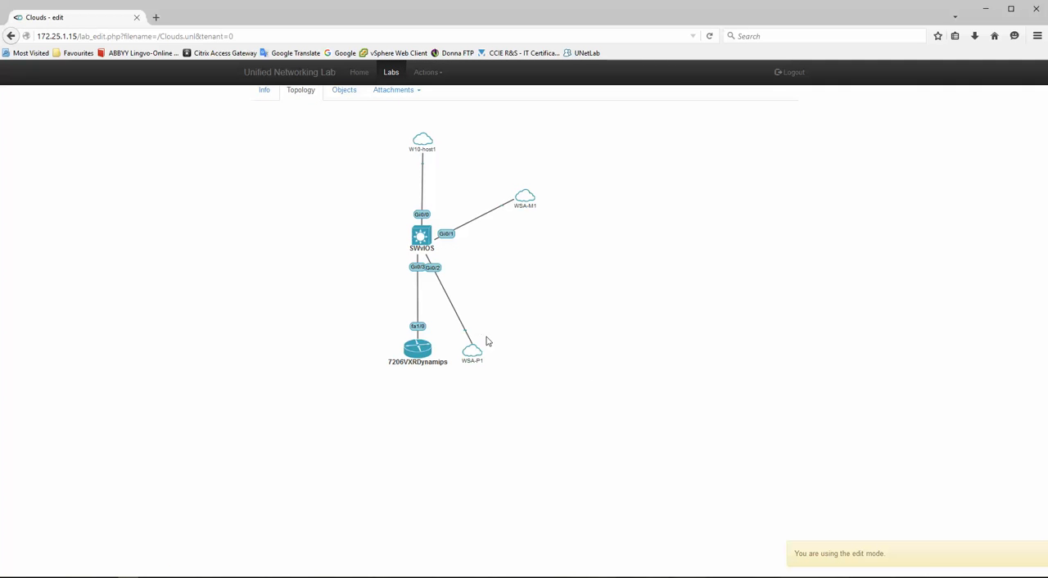
pyautogui.moveTo(481, 351); pyautogui.dragTo(532, 252)
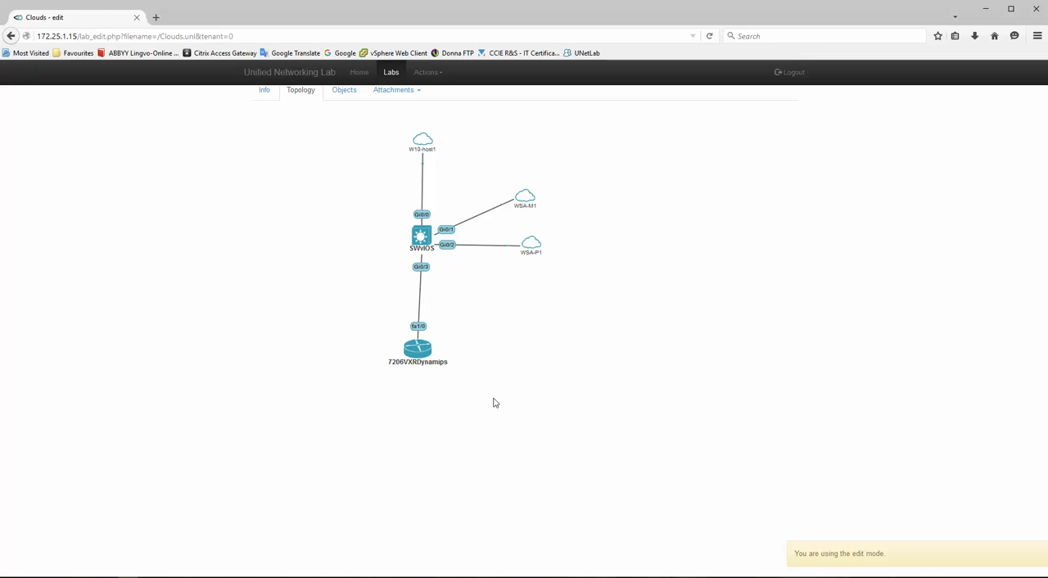
# - Add one network named W10-host2 with type pnet4 to the lab
pyautogui.click(430, 73)
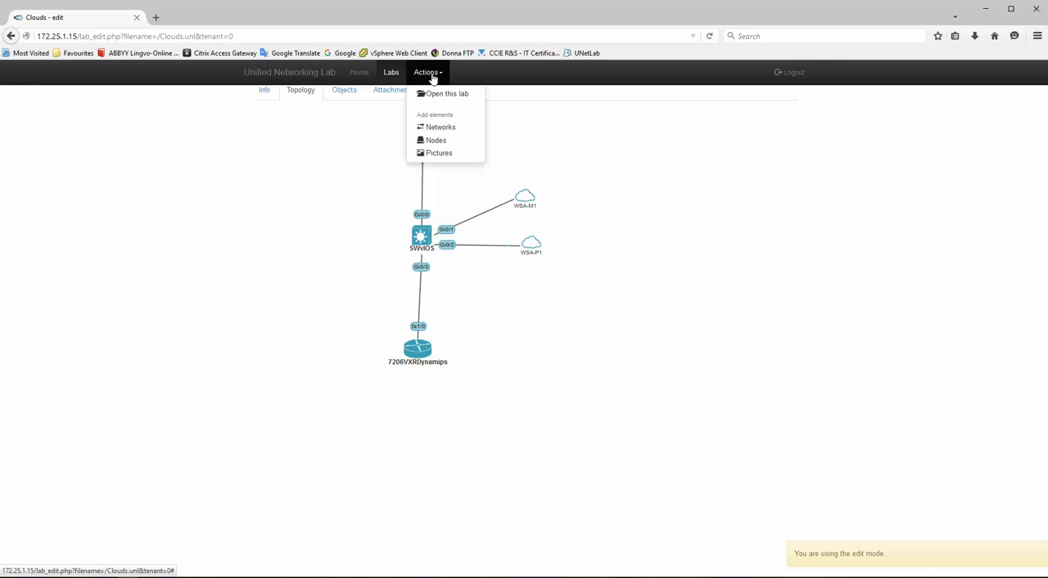
pyautogui.click(442, 128)
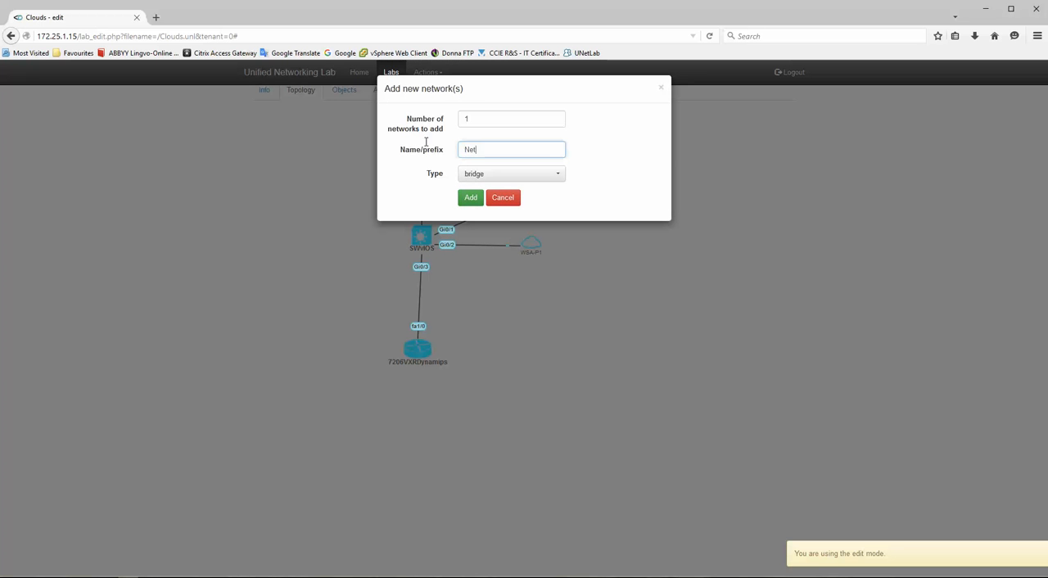
pyautogui.write('W10')
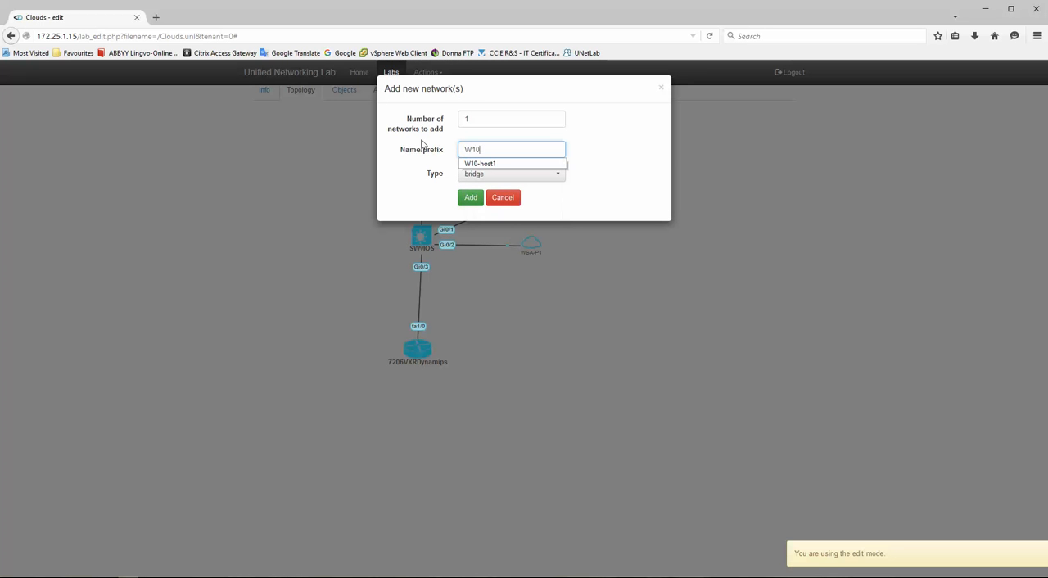
pyautogui.write('-host2')
pyautogui.click(470, 200)
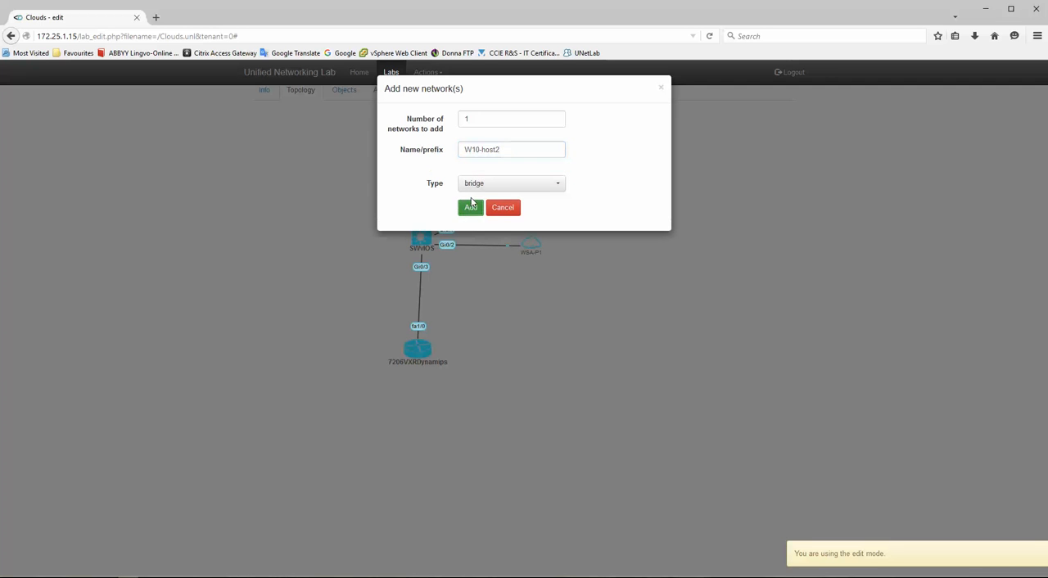
pyautogui.click(505, 185)
pyautogui.click(485, 299)
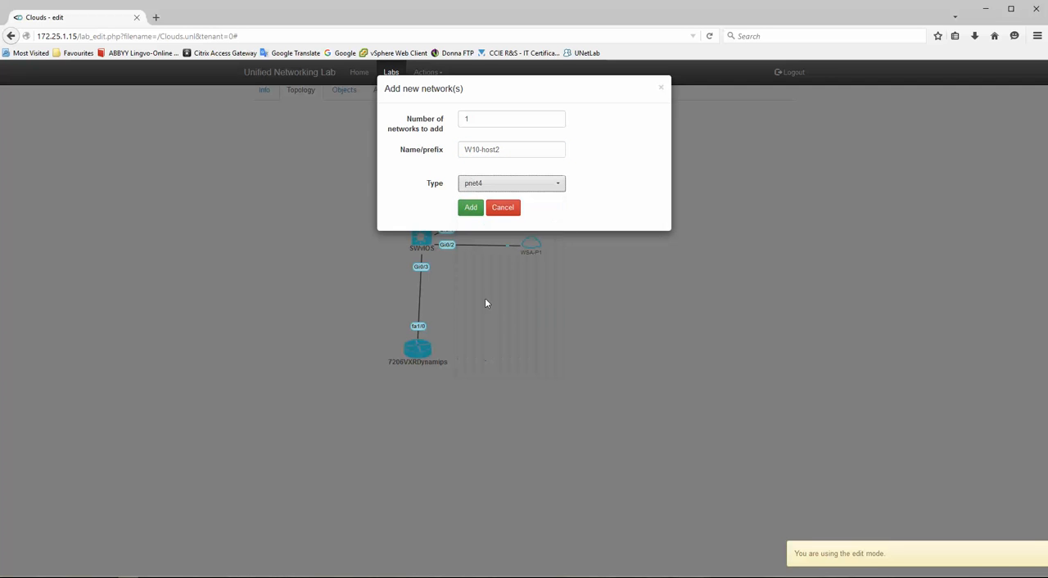
pyautogui.click(470, 210)
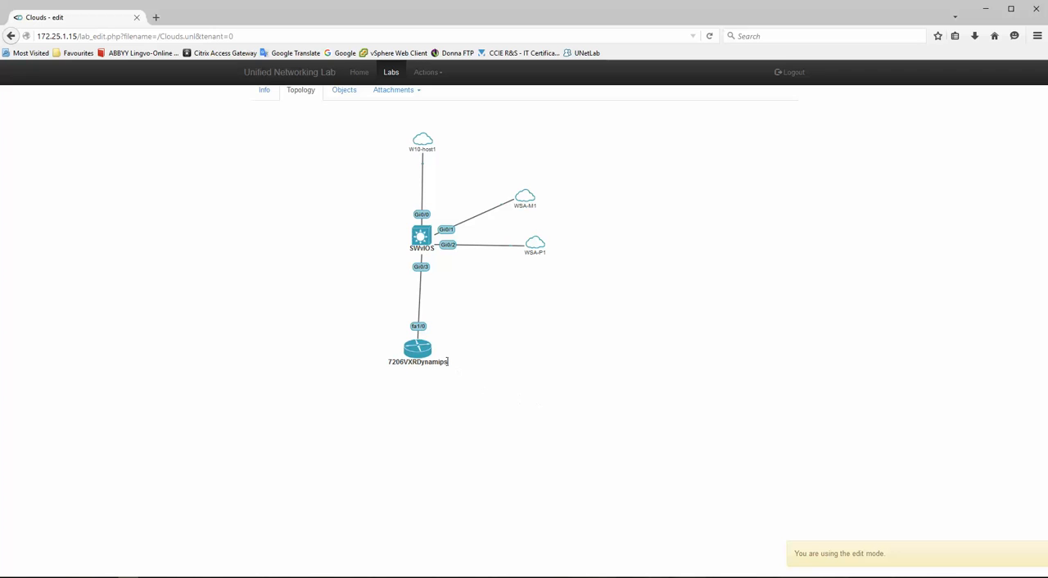
# - Connect interface fa0/0 of 7206VXRDynamips to W10-host2, save it, and place that cloud below the router
pyautogui.rightClick(419, 351)
pyautogui.click(449, 368)
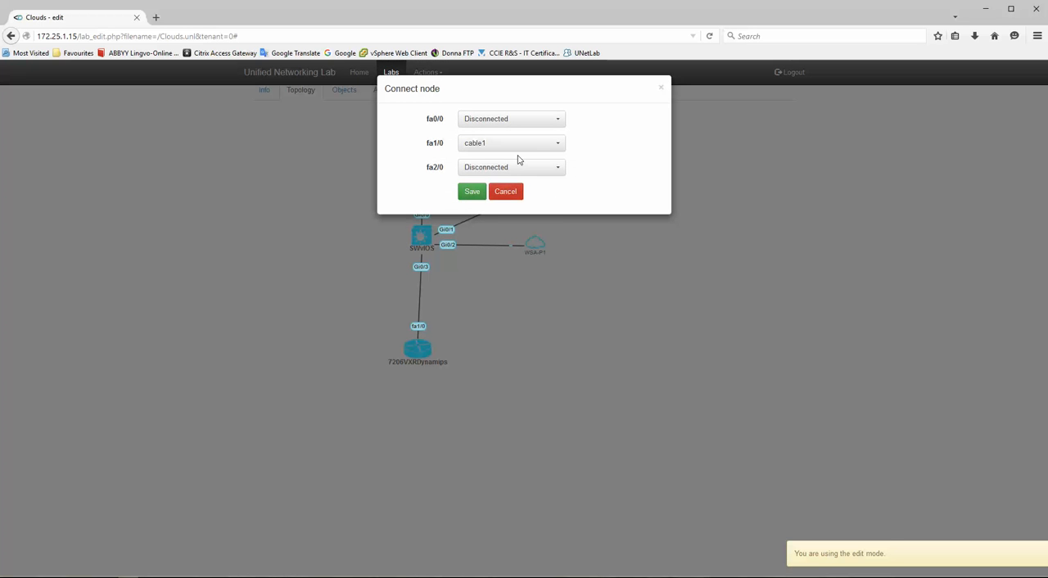
pyautogui.click(510, 120)
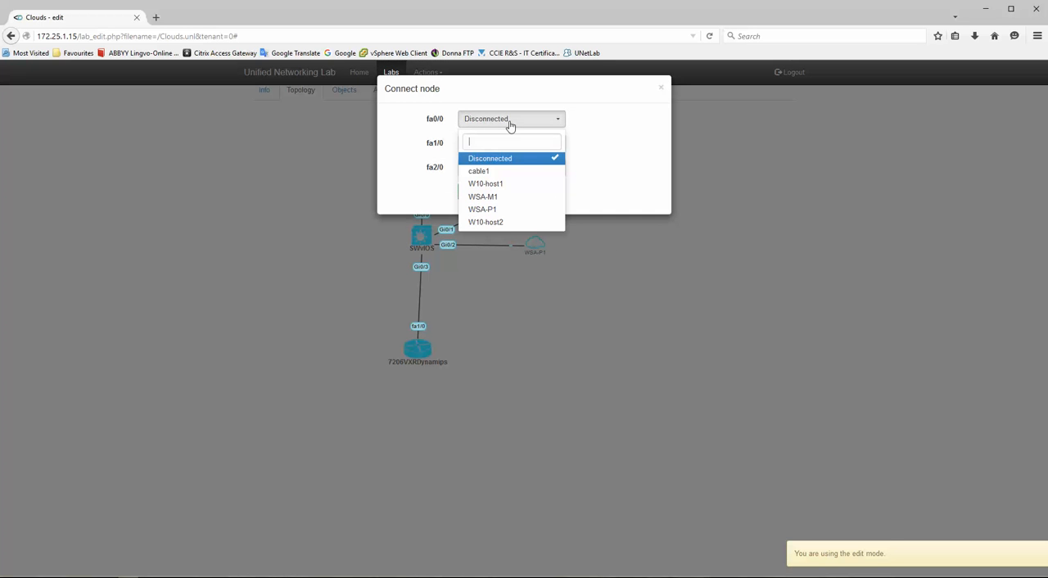
pyautogui.click(508, 223)
pyautogui.click(472, 192)
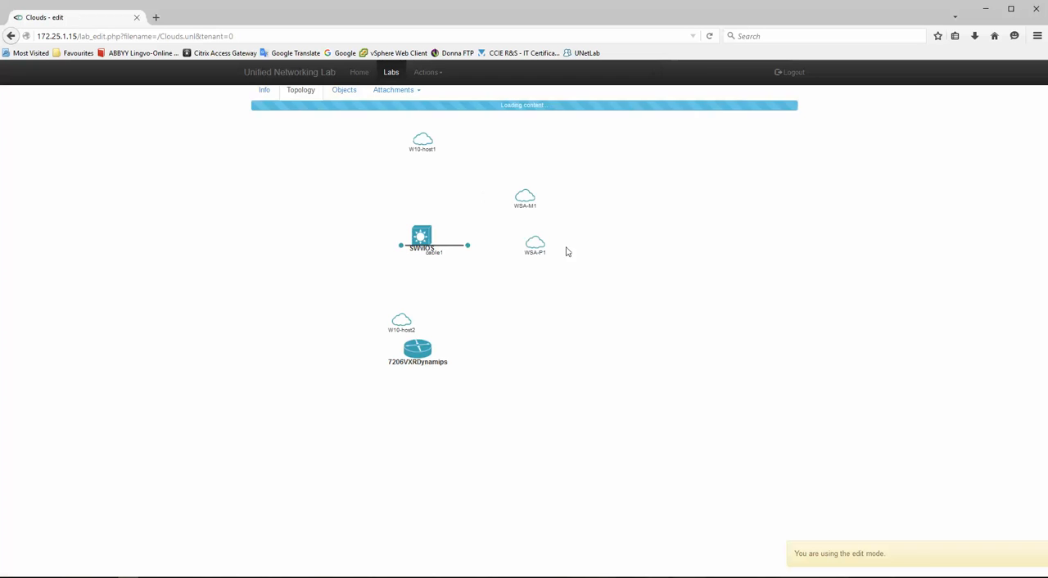
pyautogui.moveTo(401, 322); pyautogui.dragTo(424, 447)
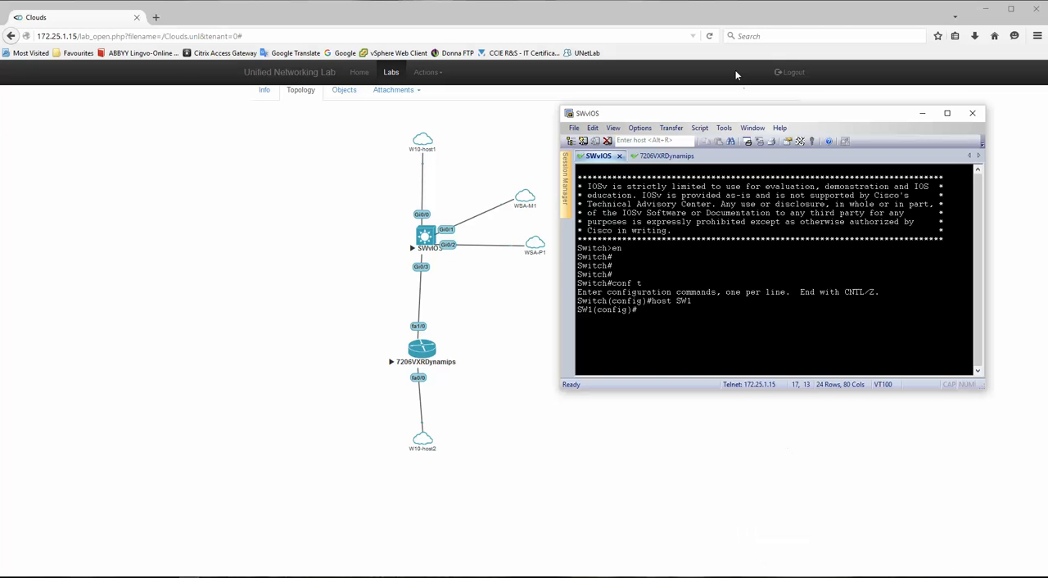
# - Look over the router and switch console sessions, and switch to the Visio topology to check the switch's interfaces and VLANs
pyautogui.moveTo(755, 112); pyautogui.dragTo(745, 108)
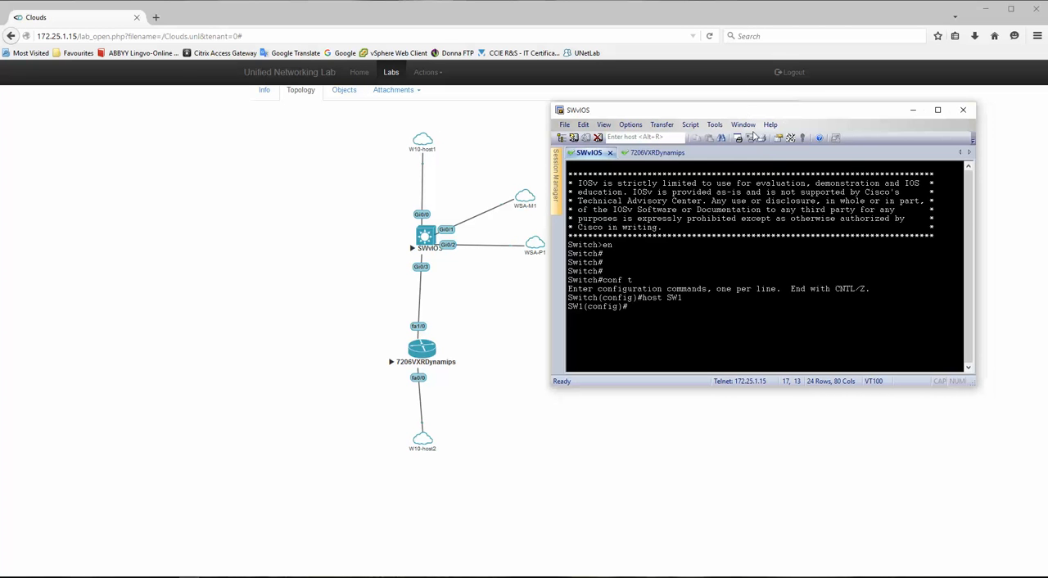
pyautogui.click(655, 154)
pyautogui.click(574, 155)
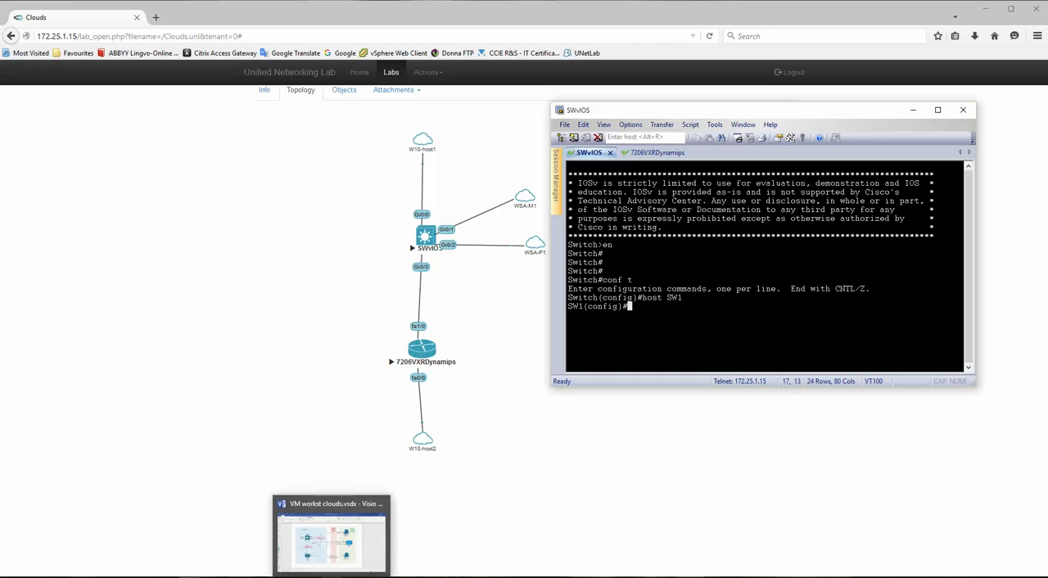
pyautogui.click(348, 524)
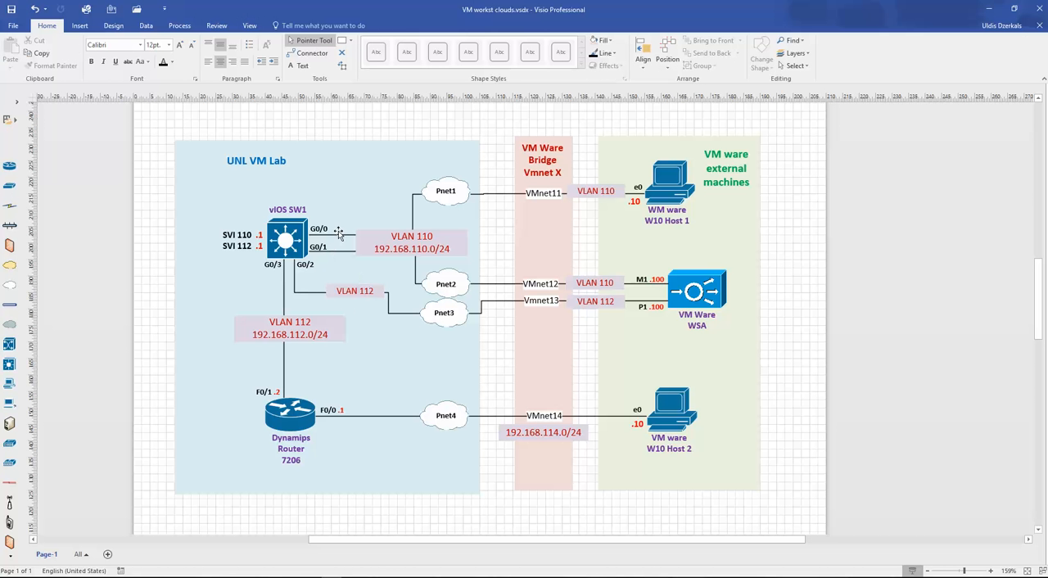
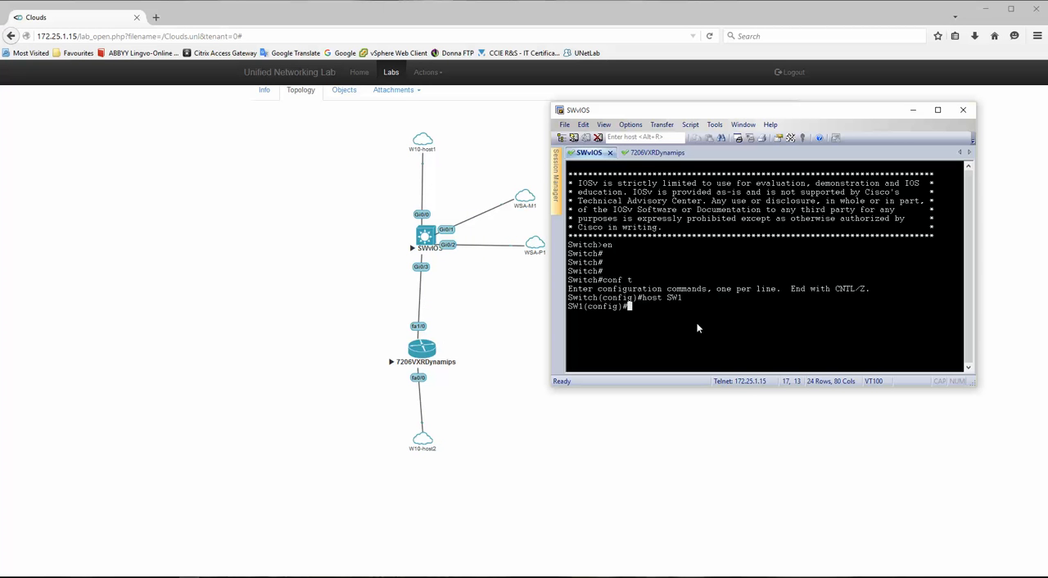
# - Create VLAN 110 on SW1 and return to global configuration mode
pyautogui.write('vlan 110')
pyautogui.press('Return')
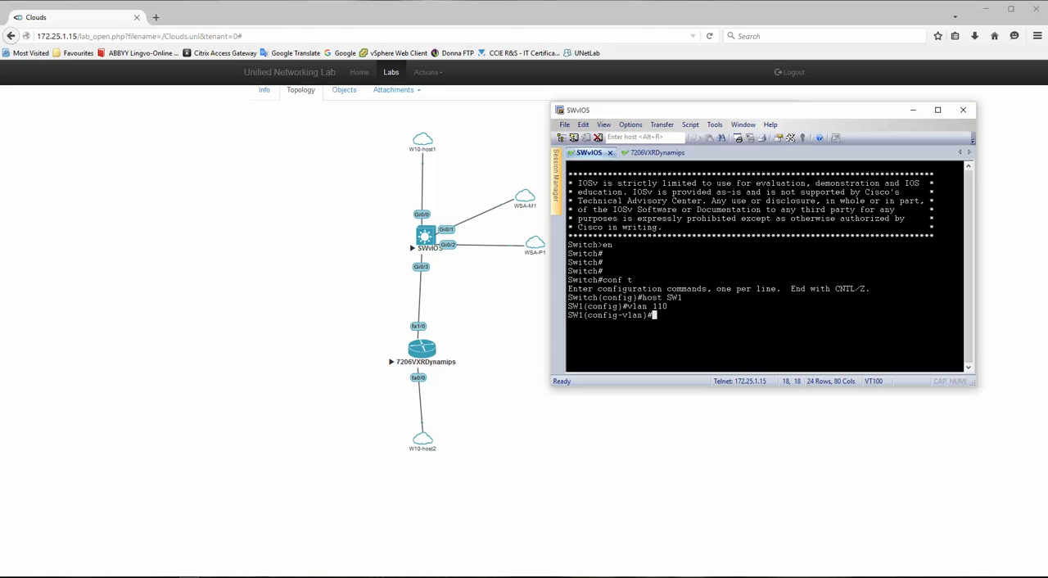
pyautogui.write('nam')
pyautogui.press('BackSpace')
pyautogui.press('BackSpace')
pyautogui.press('BackSpace')
pyautogui.press('BackSpace')
pyautogui.press('BackSpace')
pyautogui.write('exi')
pyautogui.press('Return')
# - Create VLAN 112 on SW1 and return to global configuration mode
pyautogui.write('vlan 112')
pyautogui.press('Return')
pyautogui.write('exi')
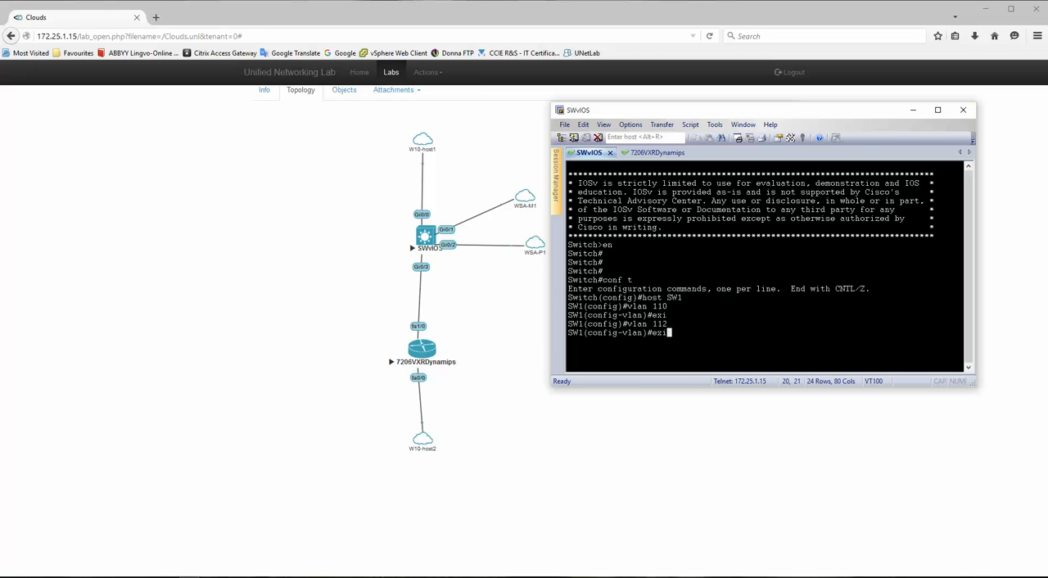
pyautogui.press('Return')
# - Enter configuration of the interface range g0/0-1 and make both ports Layer 2 switchports
pyautogui.write('int ran g0/0')
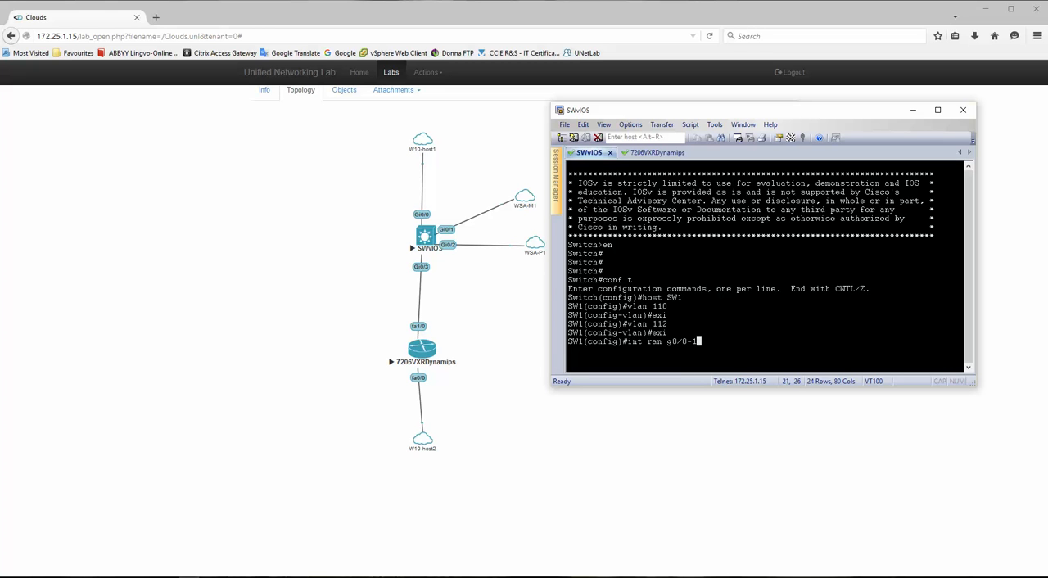
pyautogui.write('-1')
pyautogui.press('Return')
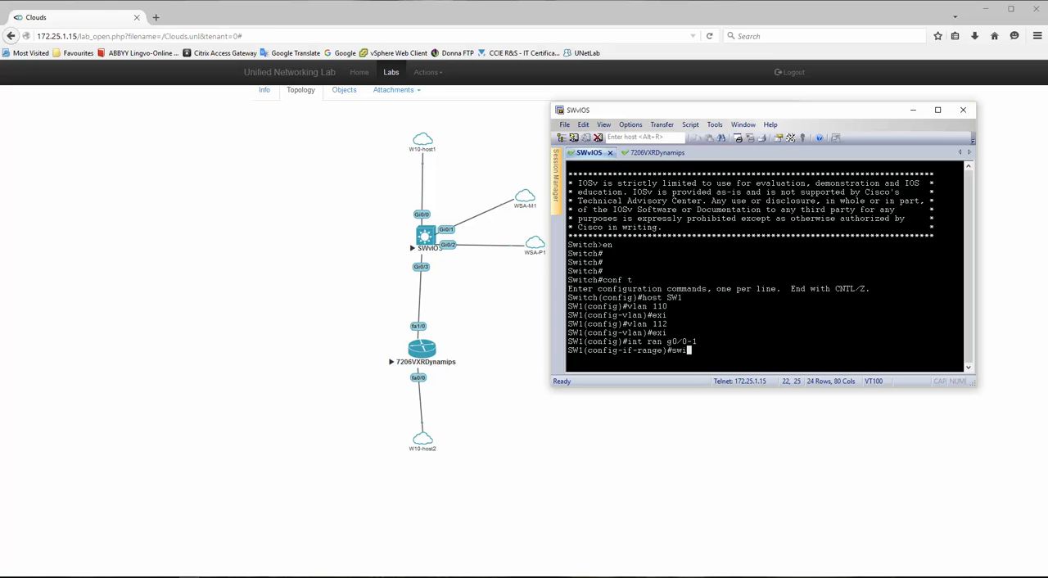
pyautogui.press('Tab')
pyautogui.press('Return')
pyautogui.press('Return')
pyautogui.press('Return')
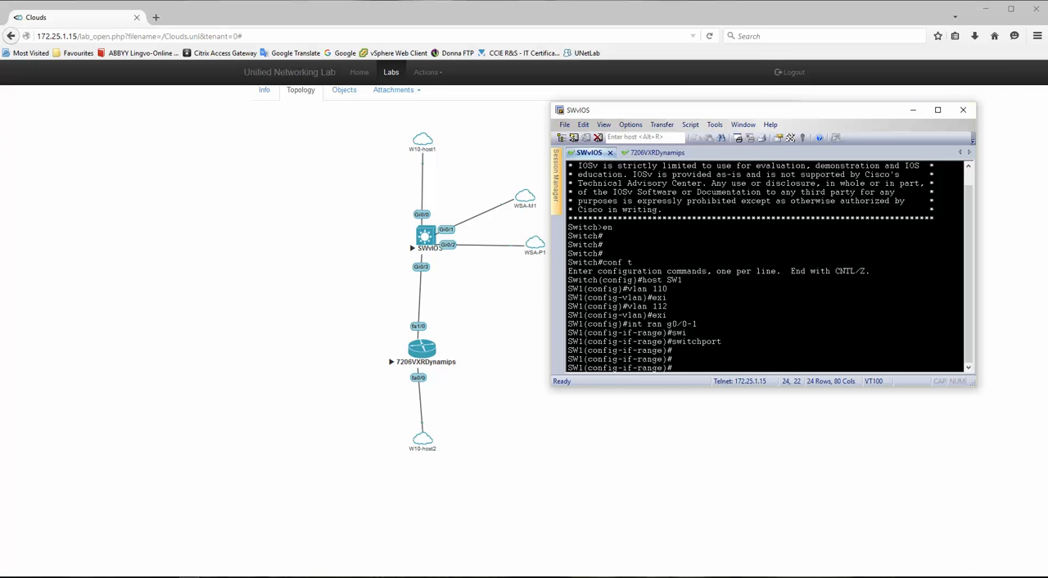
# - Turn off automatic negotiation on interfaces g0/0-1
pyautogui.write('no negot')
pyautogui.press('Tab')
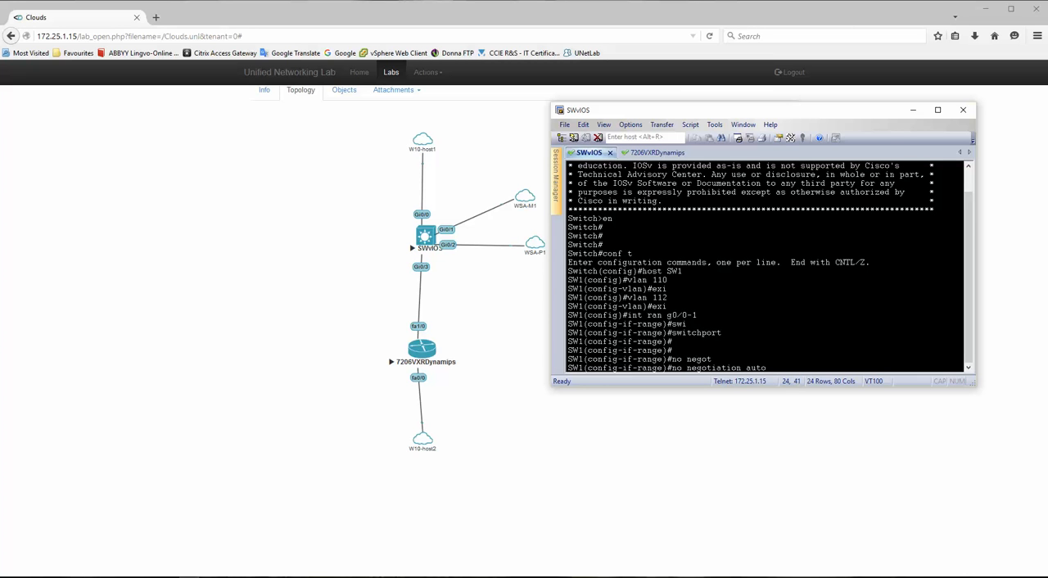
pyautogui.press('Return')
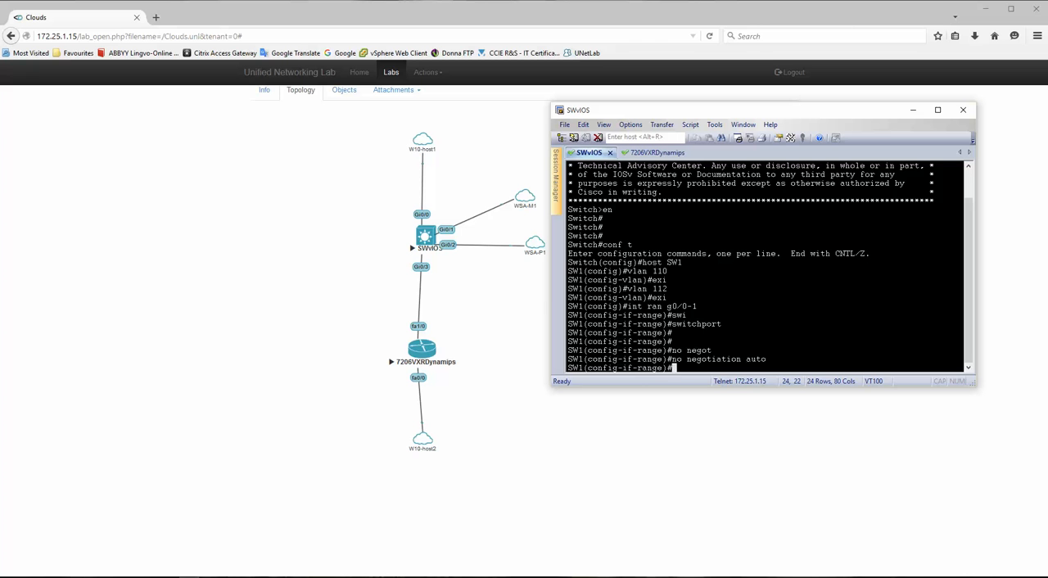
# - Reapply switchport on interfaces g0/0-1 and set their switchport mode to access
pyautogui.write('swit')
pyautogui.press('Tab')
pyautogui.press('Return')
pyautogui.write('sw')
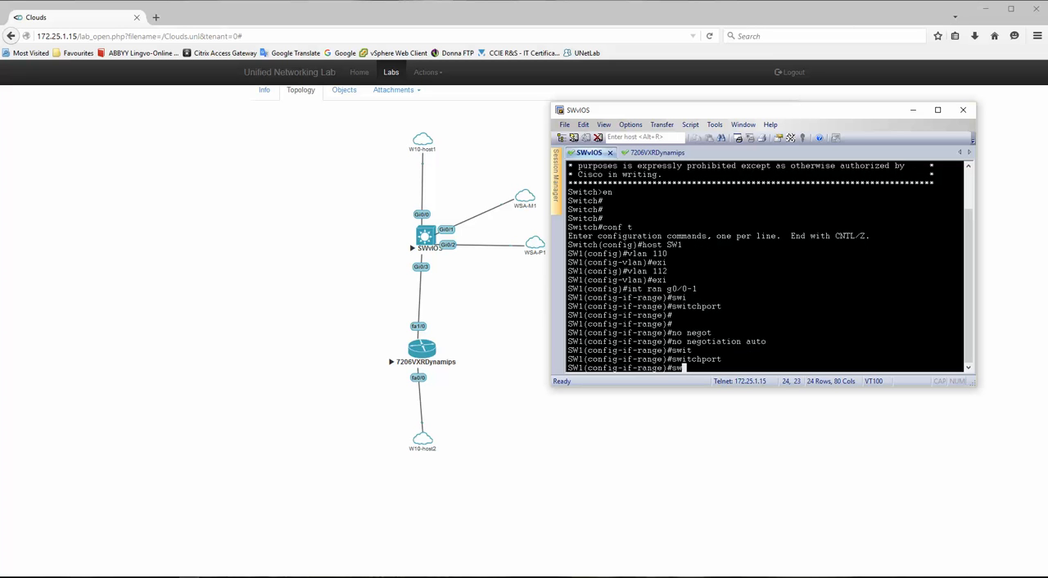
pyautogui.write('it')
pyautogui.press('Tab')
pyautogui.write('mo')
pyautogui.press('Tab')
pyautogui.write('acc')
pyautogui.press('Tab')
pyautogui.press('Return')
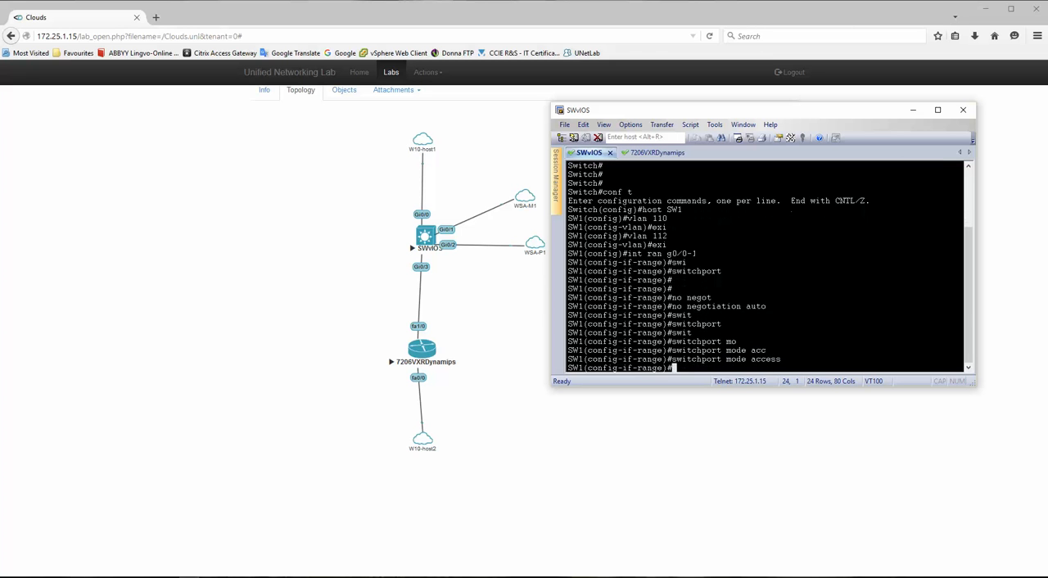
pyautogui.write('swit')
# - Assign interfaces g0/0-1 to access VLAN 110, enable them with no shut, and leave the range configuration
pyautogui.press('Tab')
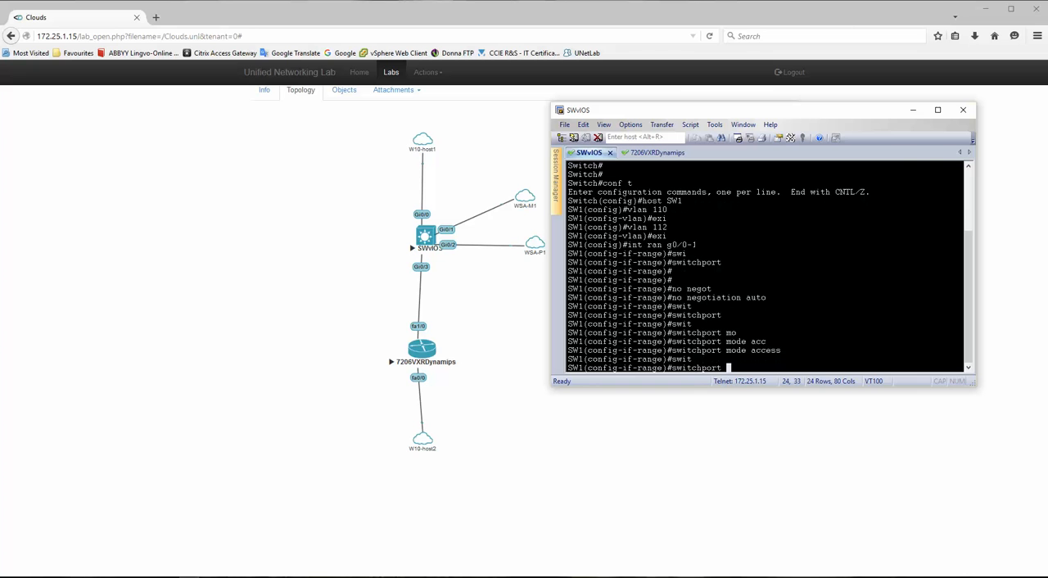
pyautogui.write('acc')
pyautogui.press('Tab')
pyautogui.write('v')
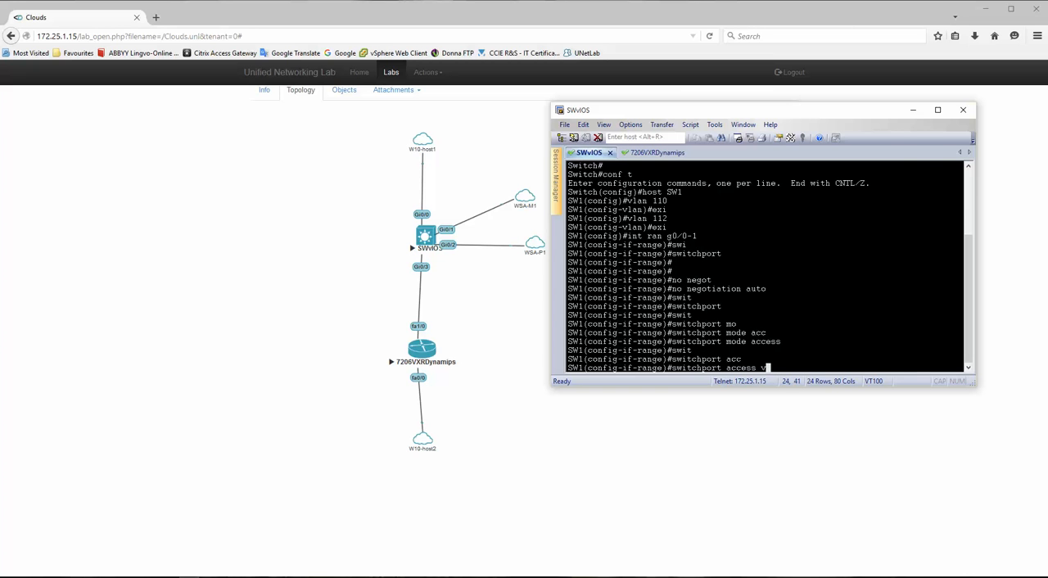
pyautogui.write('l 110')
pyautogui.press('Return')
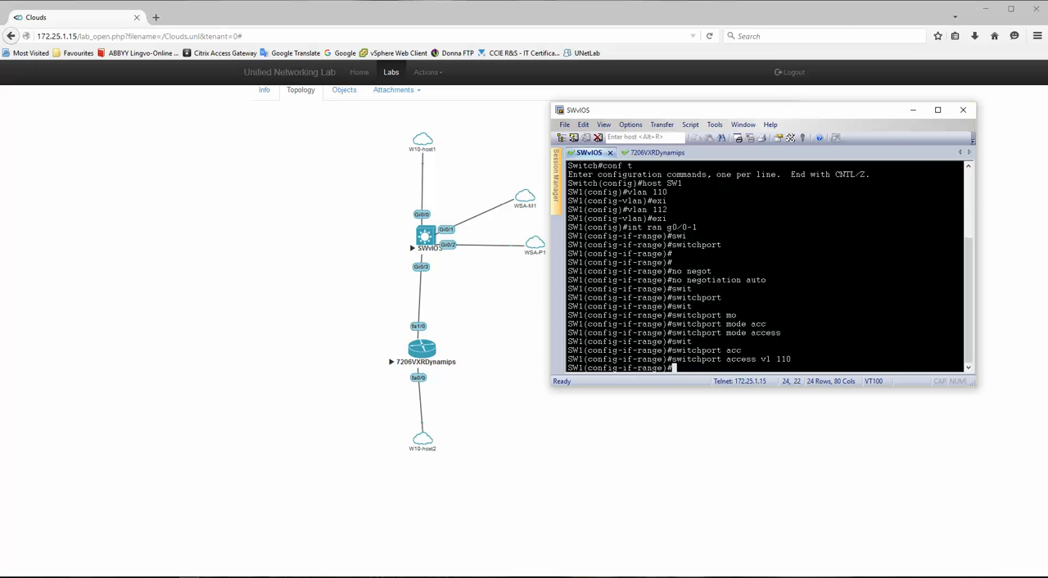
pyautogui.write('no shut')
pyautogui.press('Return')
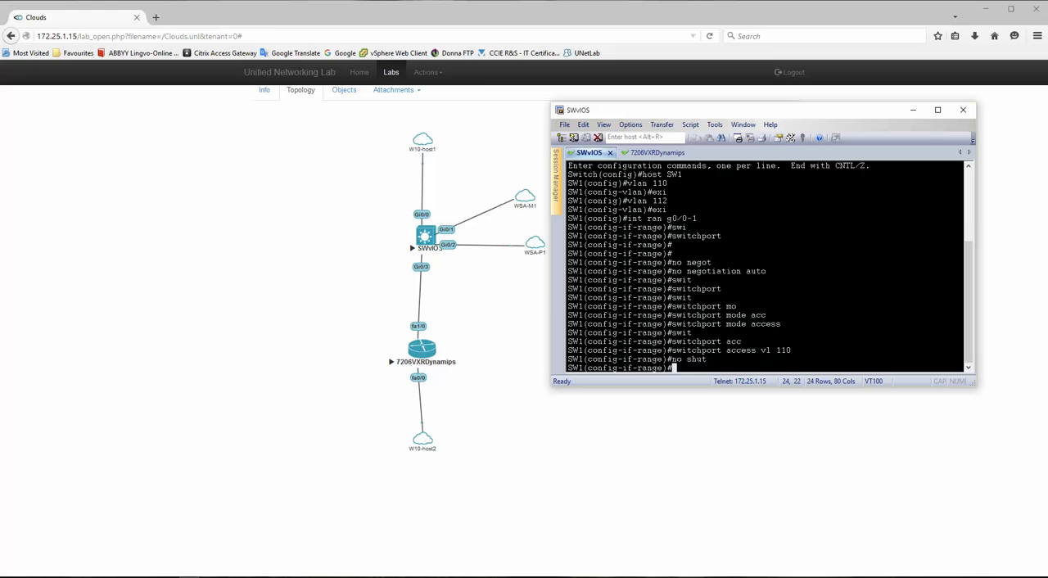
pyautogui.write('exi')
pyautogui.press('Return')
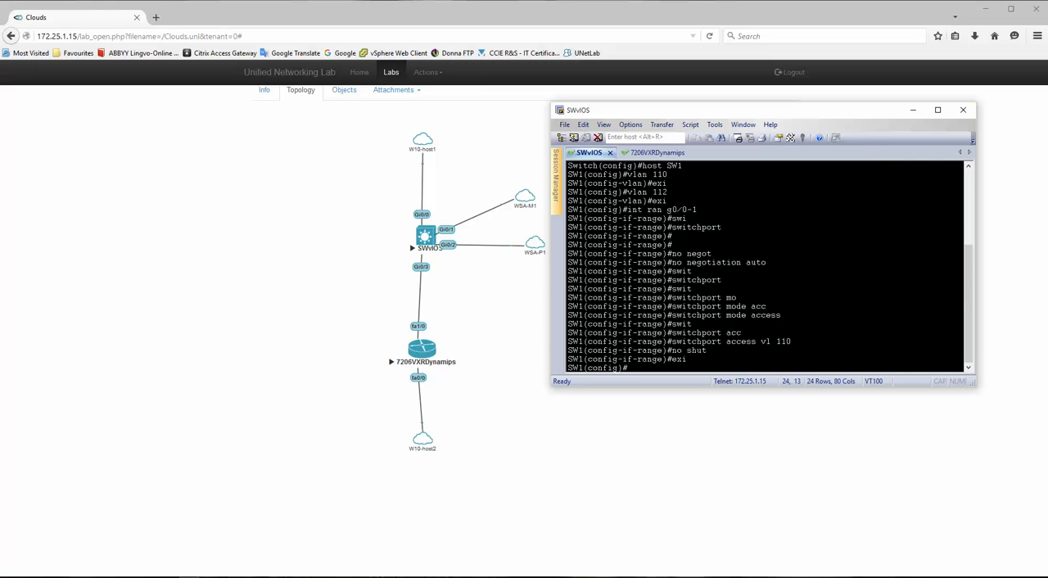
# - Enter configuration of the interface range g0/2-3 and turn off automatic negotiation
pyautogui.write('int ran g0/2-3')
pyautogui.press('Return')
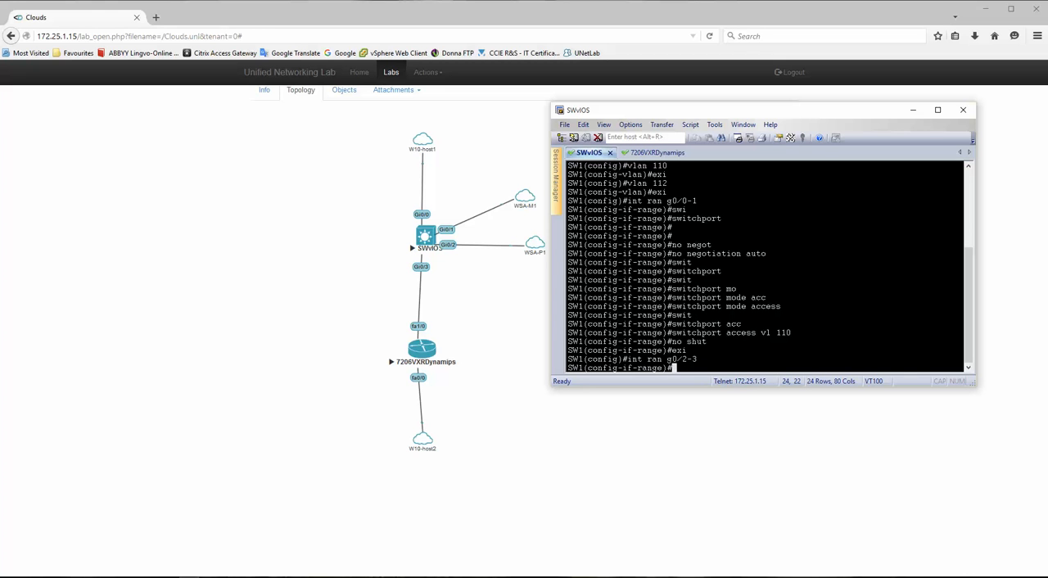
pyautogui.write('no nego')
pyautogui.press('Tab')
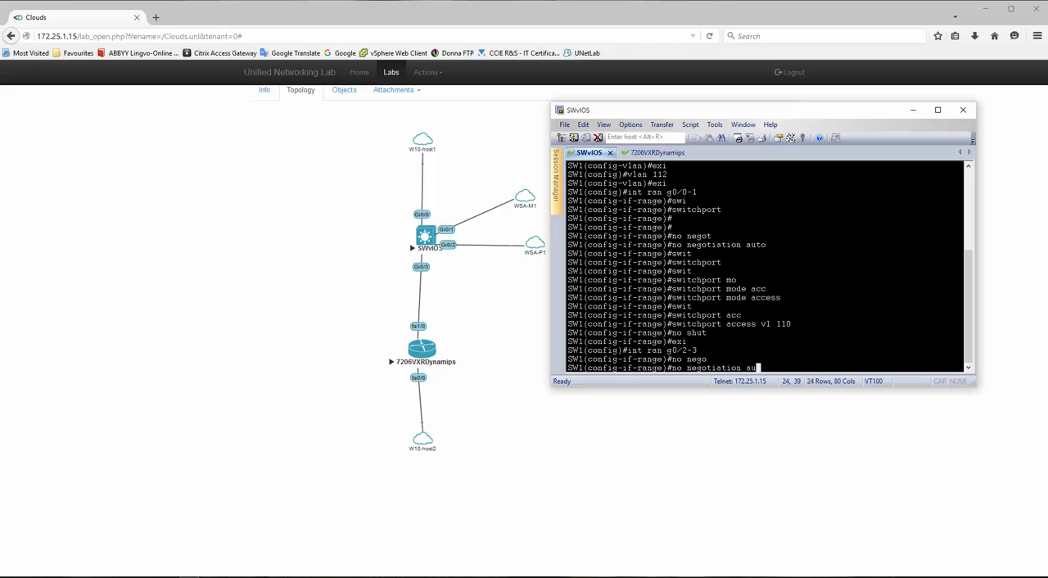
pyautogui.write('au')
pyautogui.press('Tab')
pyautogui.press('Return')
# - Make interfaces g0/2-3 switchports and set their mode to access
pyautogui.write('swi')
pyautogui.press('Tab')
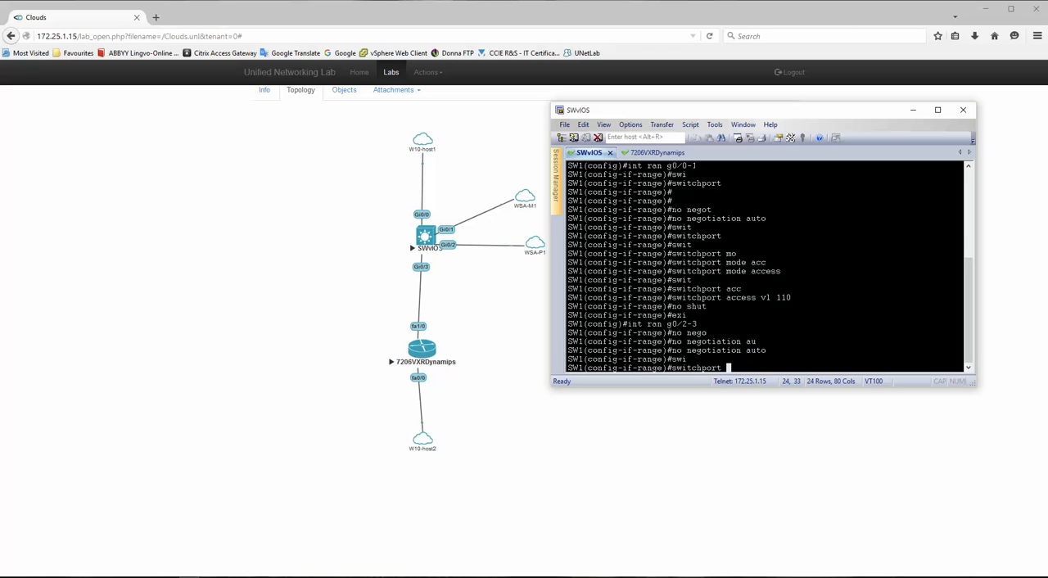
pyautogui.press('Return')
pyautogui.write('swi')
pyautogui.press('Tab')
pyautogui.write('mo')
pyautogui.press('Tab')
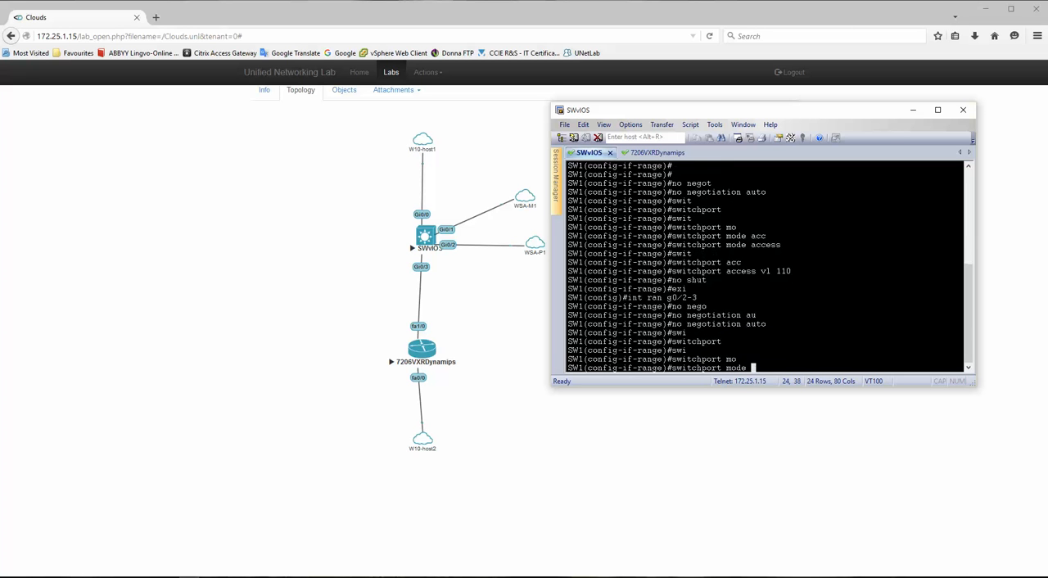
pyautogui.write('acc')
pyautogui.press('Tab')
pyautogui.press('Return')
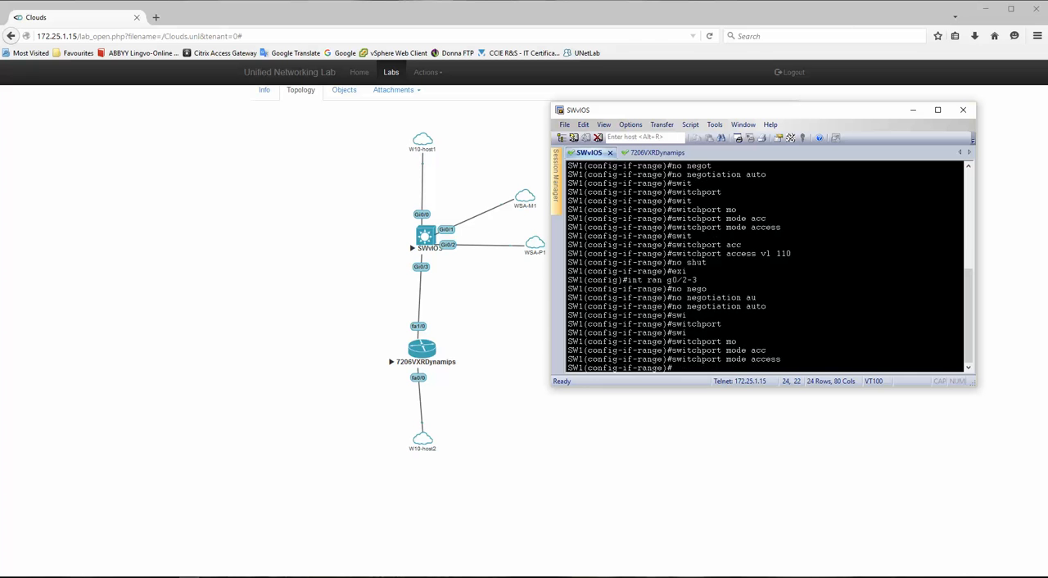
# - Assign interfaces g0/2-3 to access VLAN 112, enable them with no shut, and leave the range configuration
pyautogui.write('swi')
pyautogui.press('Tab')
pyautogui.write('acc')
pyautogui.press('Tab')
pyautogui.write('v')
pyautogui.press('Tab')
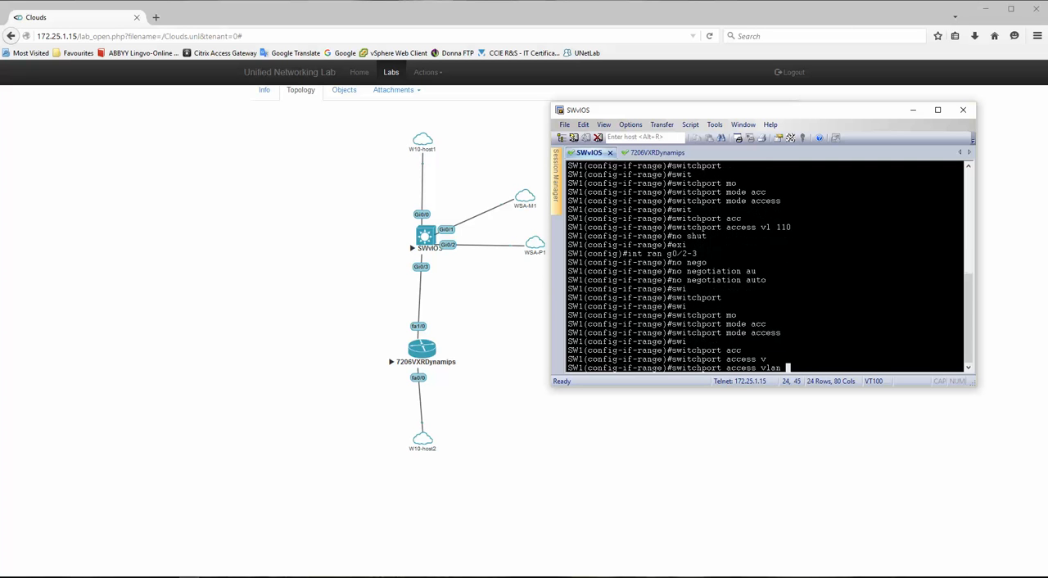
pyautogui.write('112')
pyautogui.press('Return')
pyautogui.write('no')
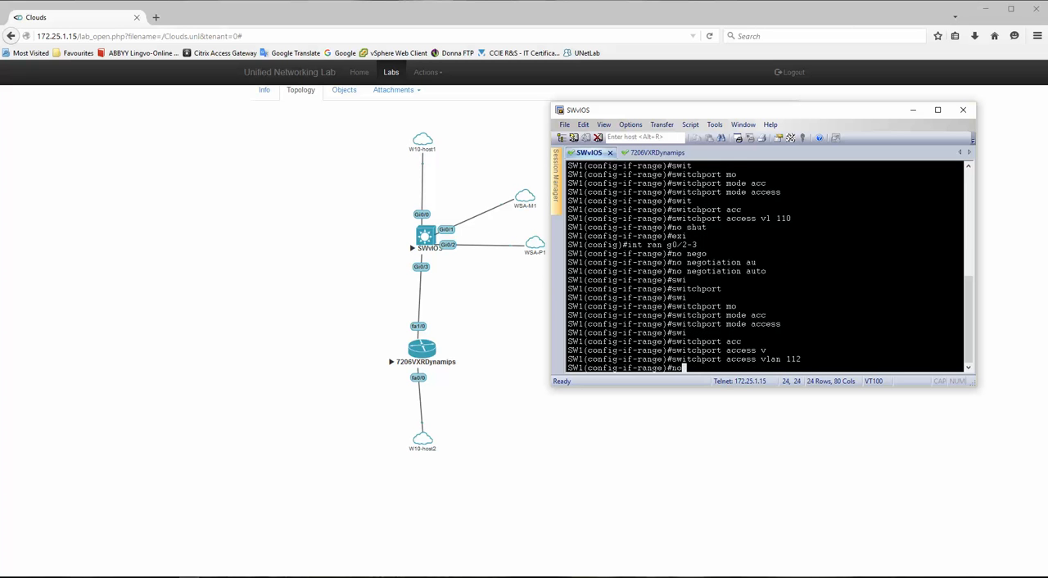
pyautogui.write(' shut')
pyautogui.press('Return')
pyautogui.write('exi')
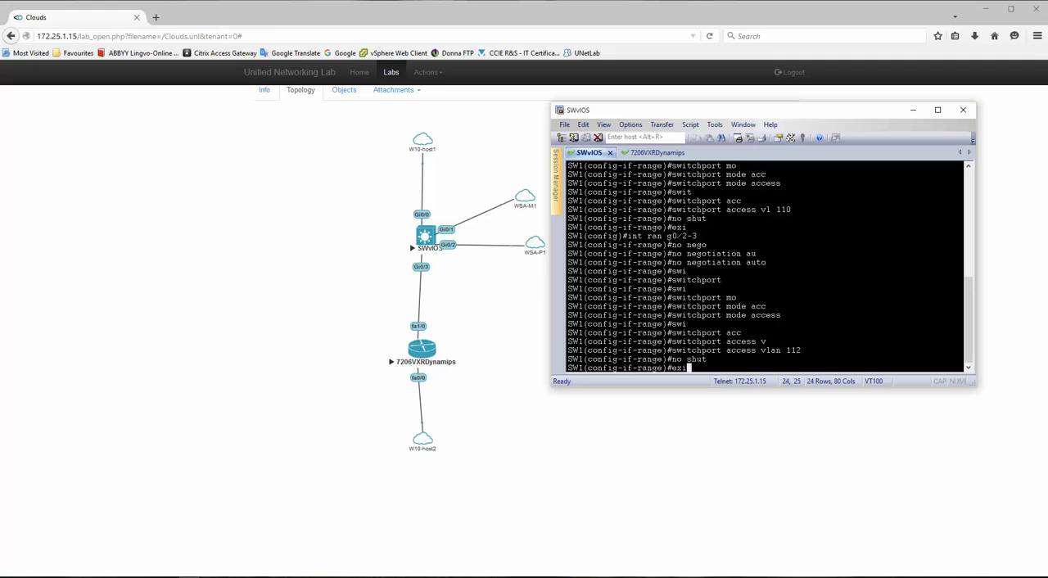
pyautogui.press('Return')
# - Give the VLAN 110 interface the IP address 192.168.110.1 with mask 255.255.255.0 and enable it with no shut
pyautogui.write('ig)#i')
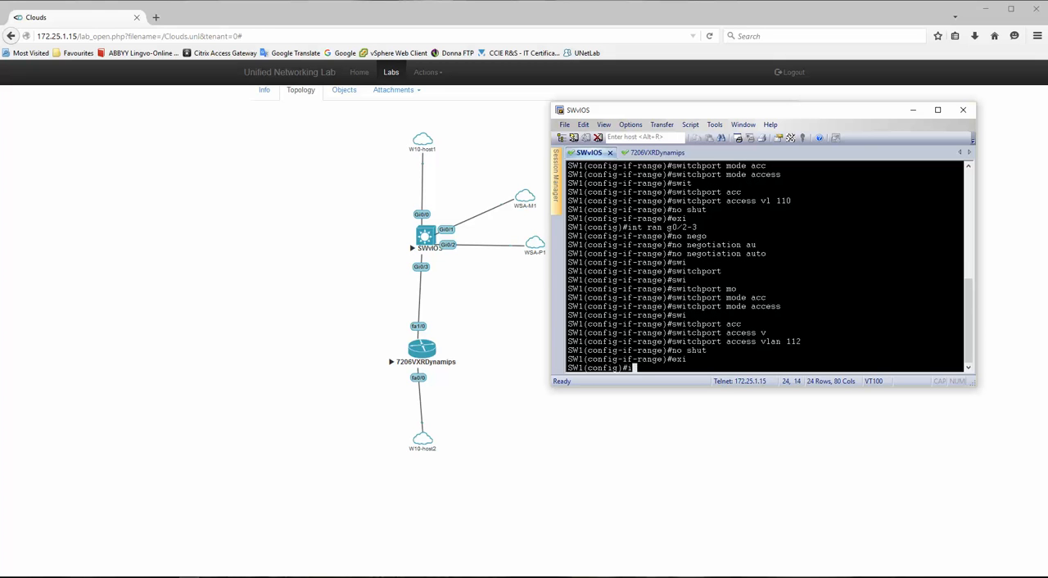
pyautogui.write('nt vlan 110')
pyautogui.press('Return')
pyautogui.write('ip add')
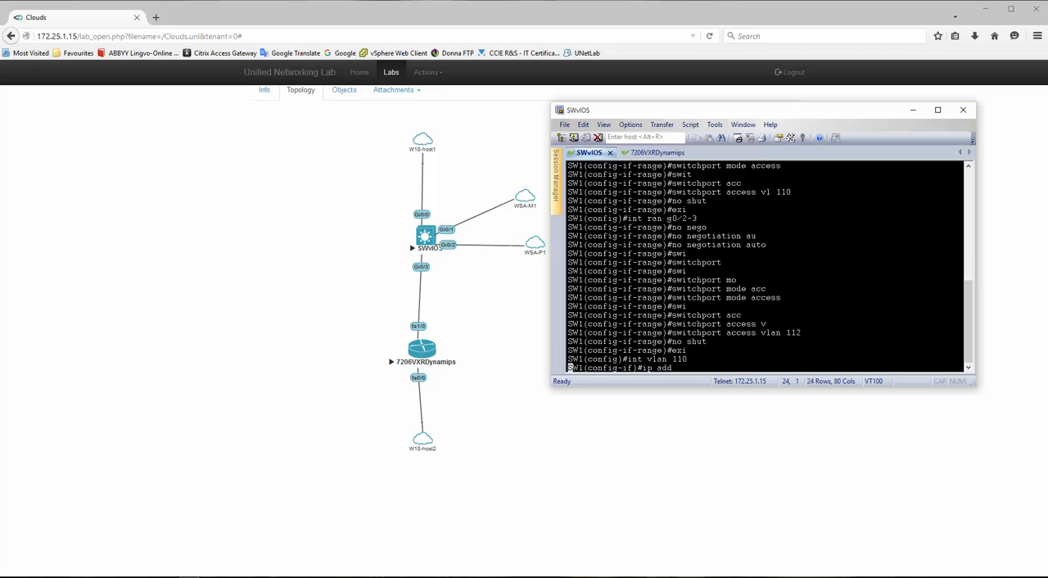
pyautogui.write('ress 192.168.110.1 255.255.255.0')
pyautogui.press('Return')
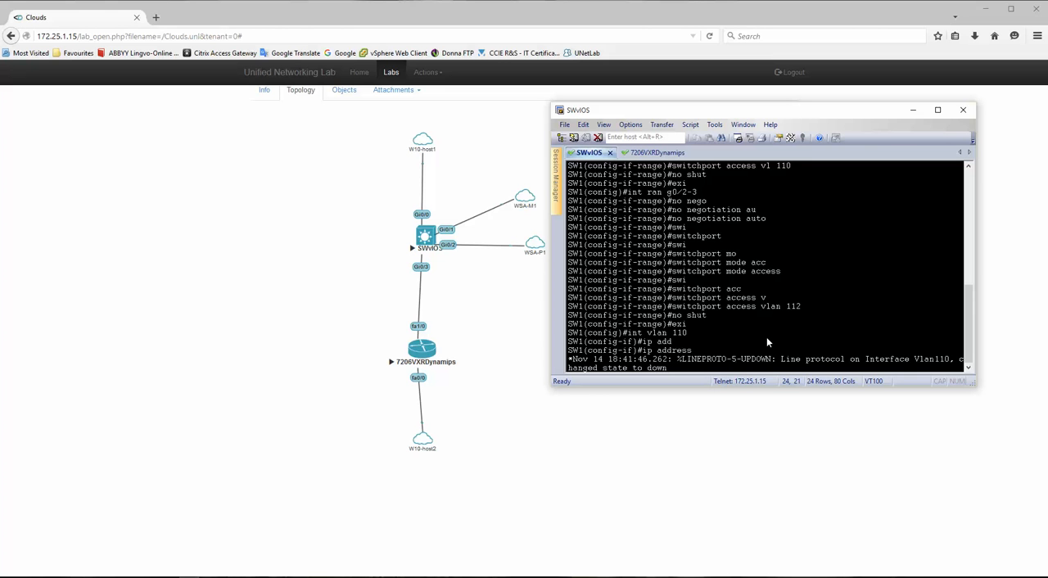
pyautogui.write('192.168.110.1 255.255.255.0')
pyautogui.press('Return')
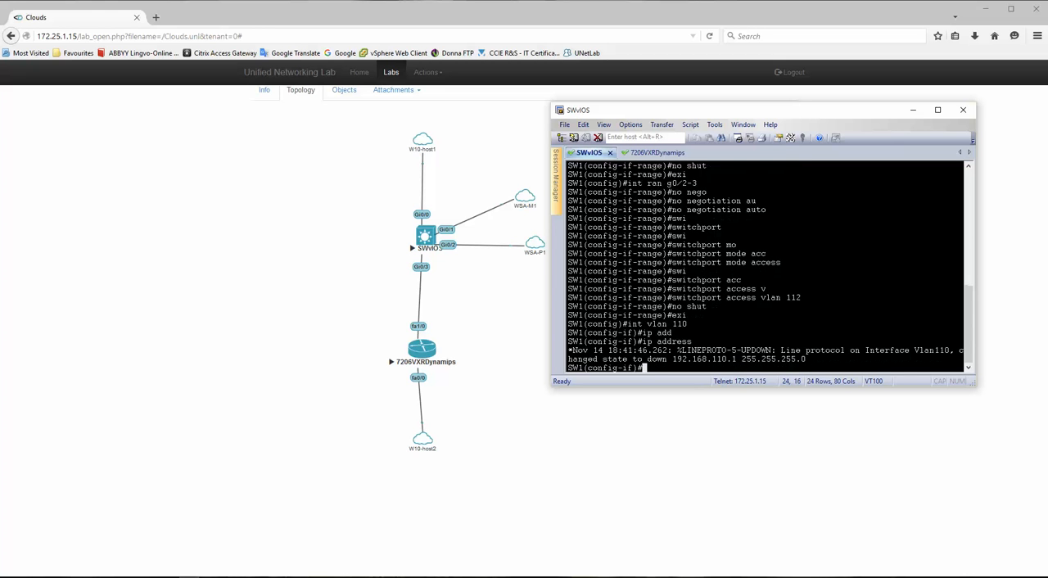
pyautogui.write('no shut')
pyautogui.press('Return')
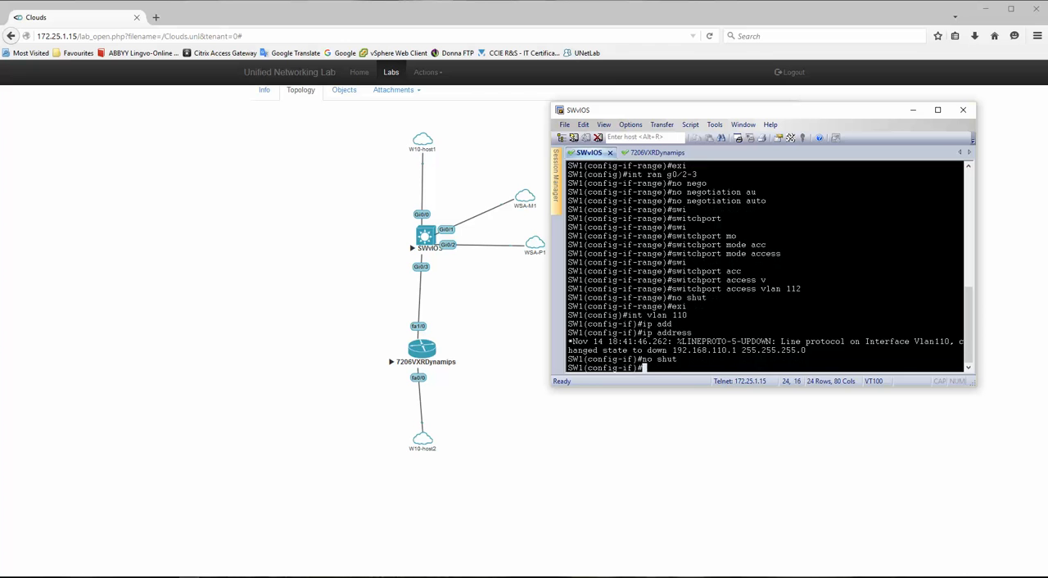
# - Create the VLAN 112 interface on SW1 and enter its configuration
pyautogui.write('int vlan 110')
pyautogui.press('BackSpace')
pyautogui.write('2')
pyautogui.press('Return')
# - Try to apply the earlier IP address 192.168.110.1 255.255.255.0 to the VLAN 112 interface
pyautogui.press('Up')
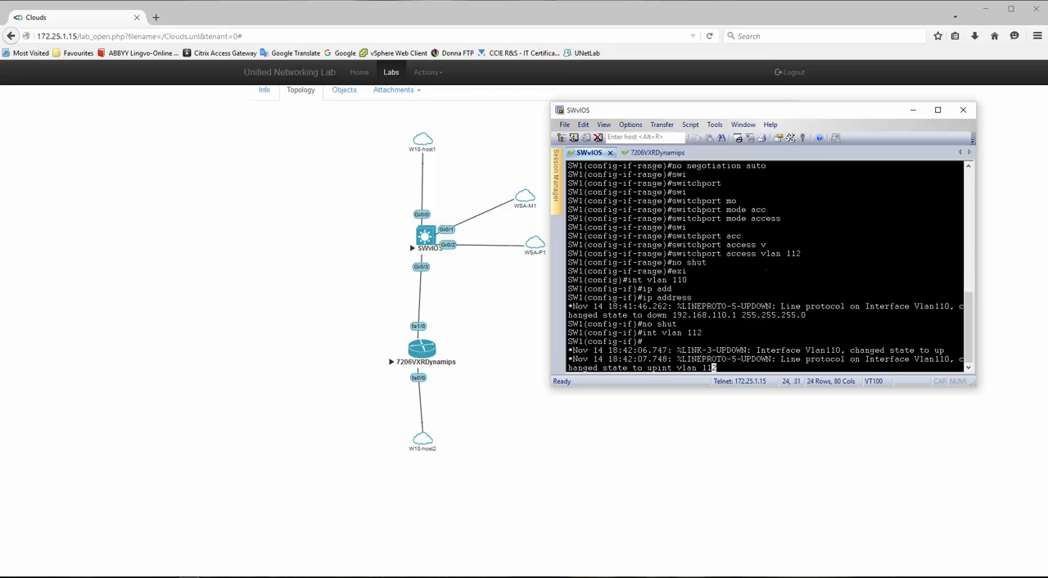
pyautogui.press('Up')
pyautogui.press('Up')
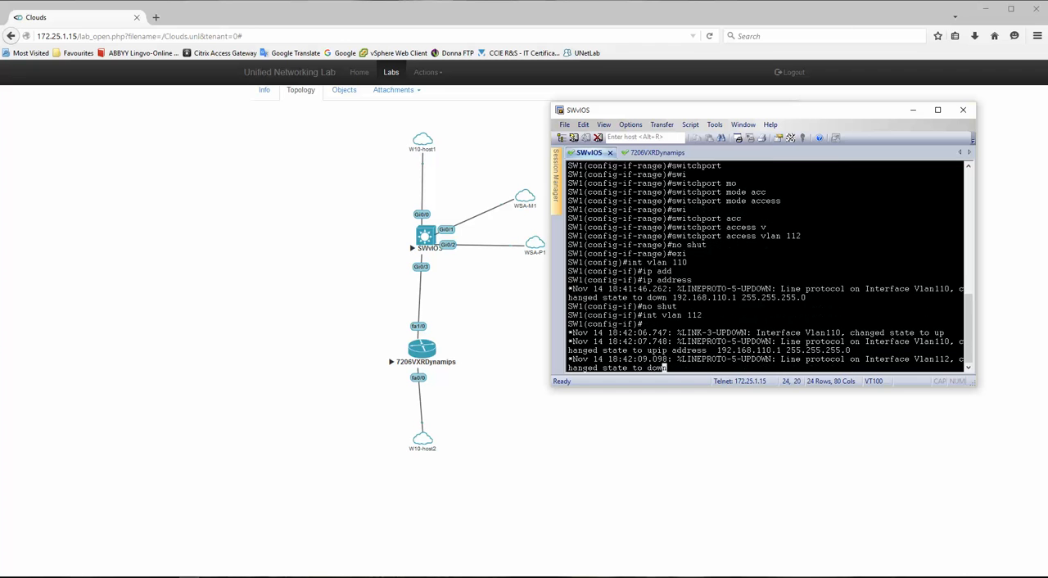
pyautogui.press('Left')
pyautogui.press('Left')
pyautogui.press('Left')
pyautogui.press('Left')
pyautogui.press('Left')
pyautogui.press('Return')
# - Give the VLAN 112 interface the IP address 192.168.112.1 with mask 255.255.255.0
pyautogui.press('Up')
pyautogui.press('Left')
pyautogui.press('Left')
pyautogui.press('Left')
pyautogui.press('Left')
pyautogui.press('Left')
pyautogui.press('Left')
pyautogui.press('Left')
pyautogui.press('Left')
pyautogui.press('Left')
pyautogui.press('Left')
pyautogui.press('Left')
pyautogui.press('Left')
pyautogui.press('Left')
pyautogui.press('Left')
pyautogui.press('Left')
pyautogui.press('Left')
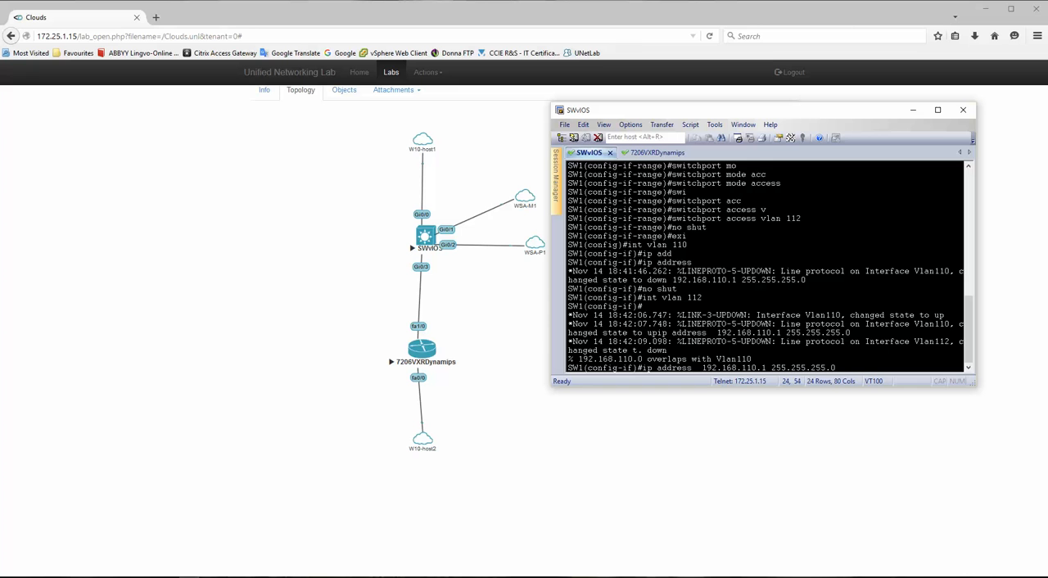
pyautogui.press('BackSpace')
pyautogui.write('2')
pyautogui.press('Return')
pyautogui.press('Return')
pyautogui.press('Return')
pyautogui.press('Return')
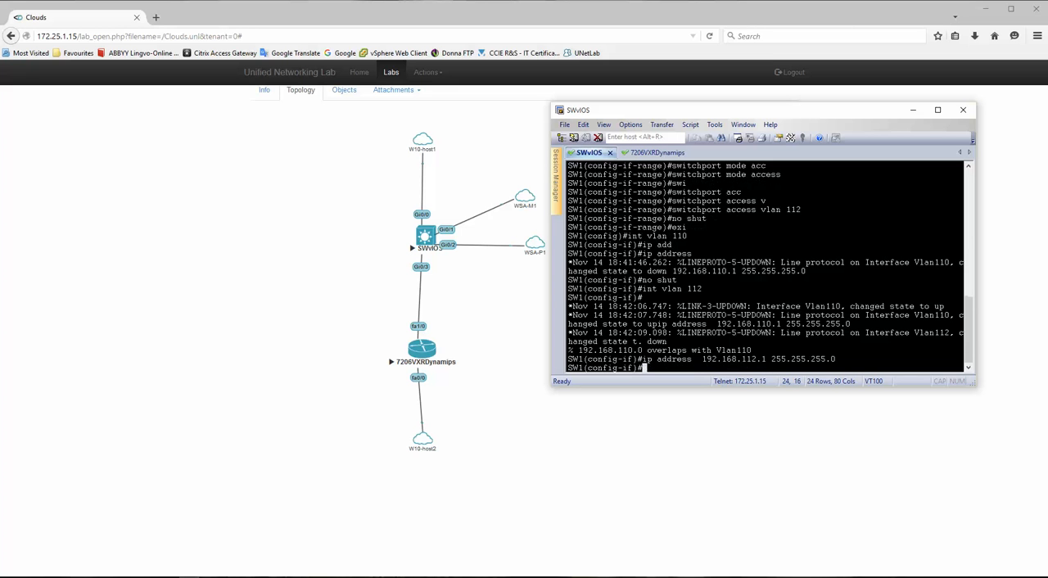
# - Leave configuration mode on SW1 and save the running configuration with wr
pyautogui.write('end')
pyautogui.press('Return')
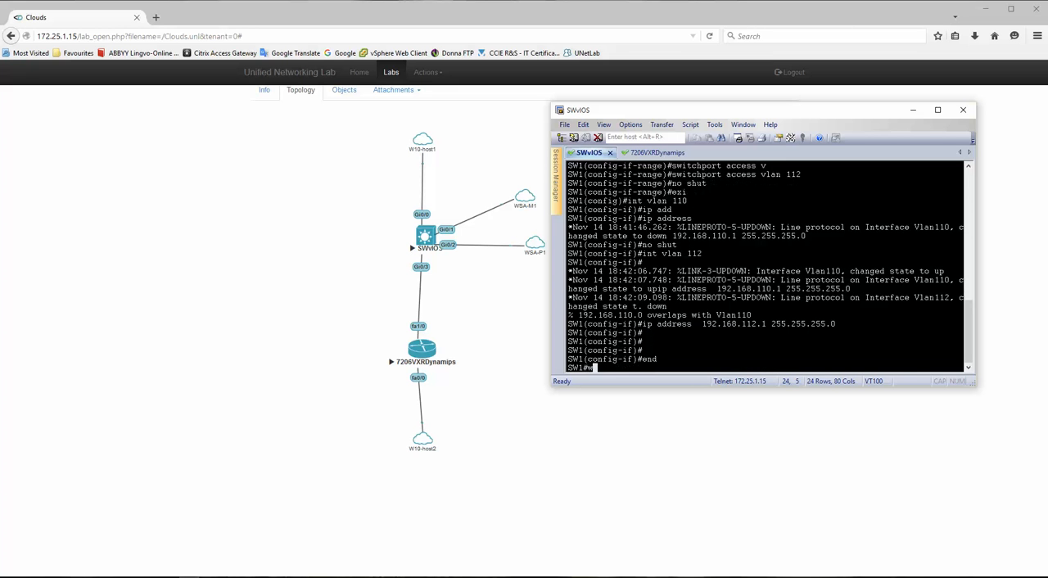
pyautogui.write('wr')
pyautogui.press('Return')
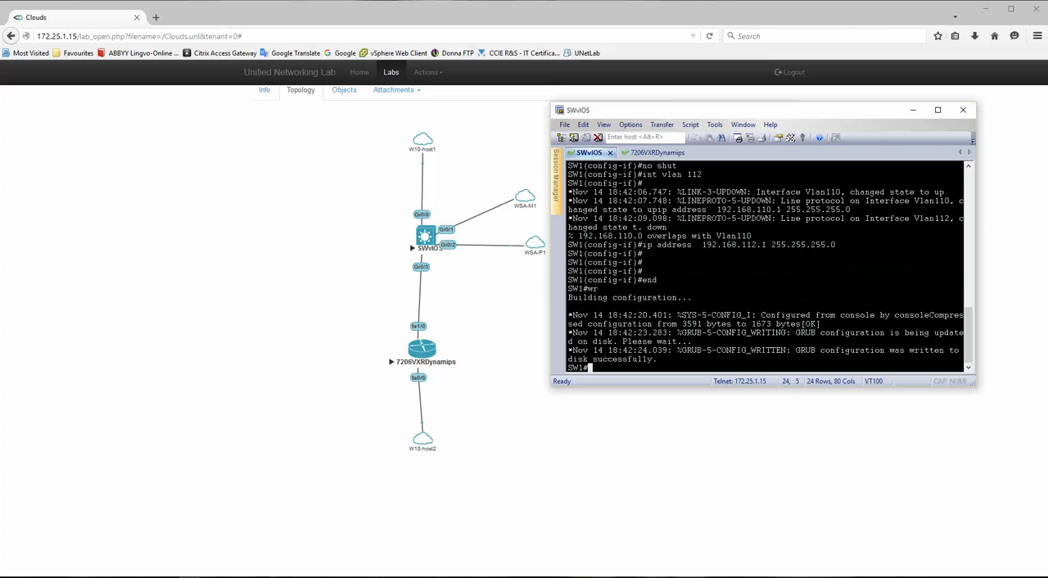
# - Display the brief IP interface summary on SW1 to check interface addresses and status
pyautogui.press('Return')
pyautogui.press('Return')
pyautogui.press('Return')
pyautogui.press('Return')
pyautogui.write('sh ip int ')
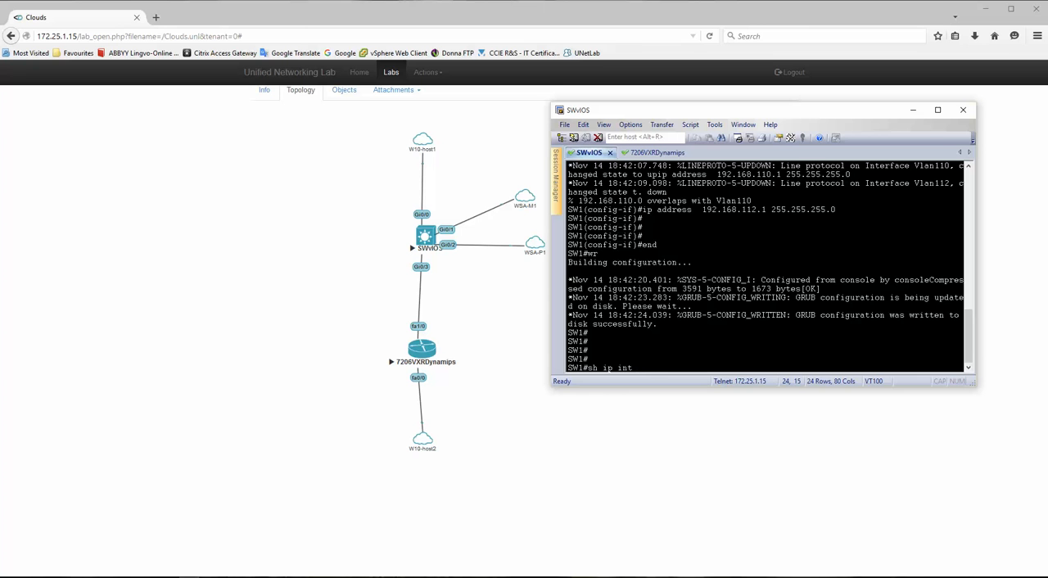
pyautogui.write('brief')
pyautogui.press('Return')
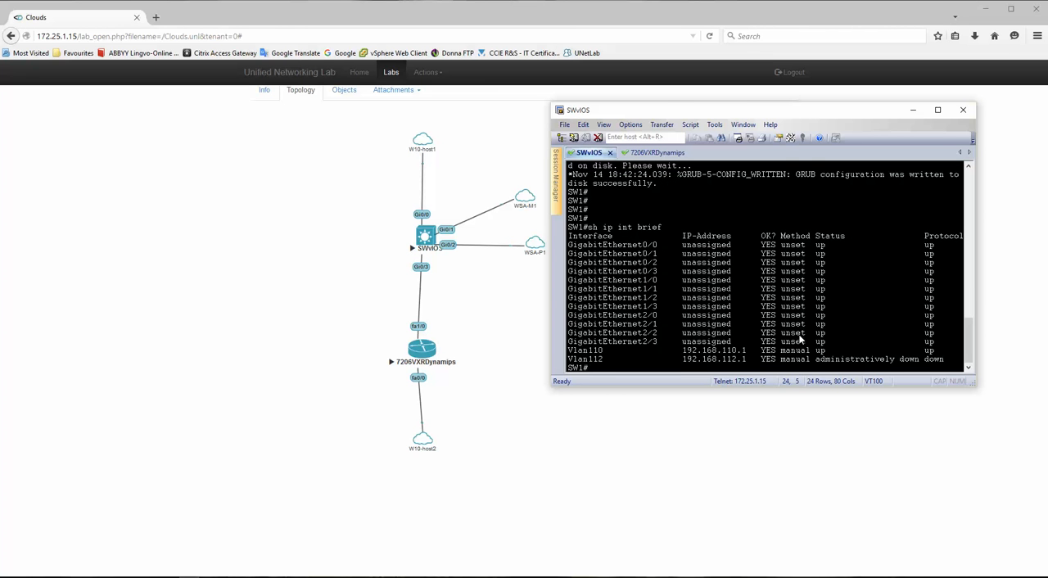
# - Enter configuration mode on SW1 and enable the VLAN 112 interface with no shut
pyautogui.write('conf t')
pyautogui.press('Return')
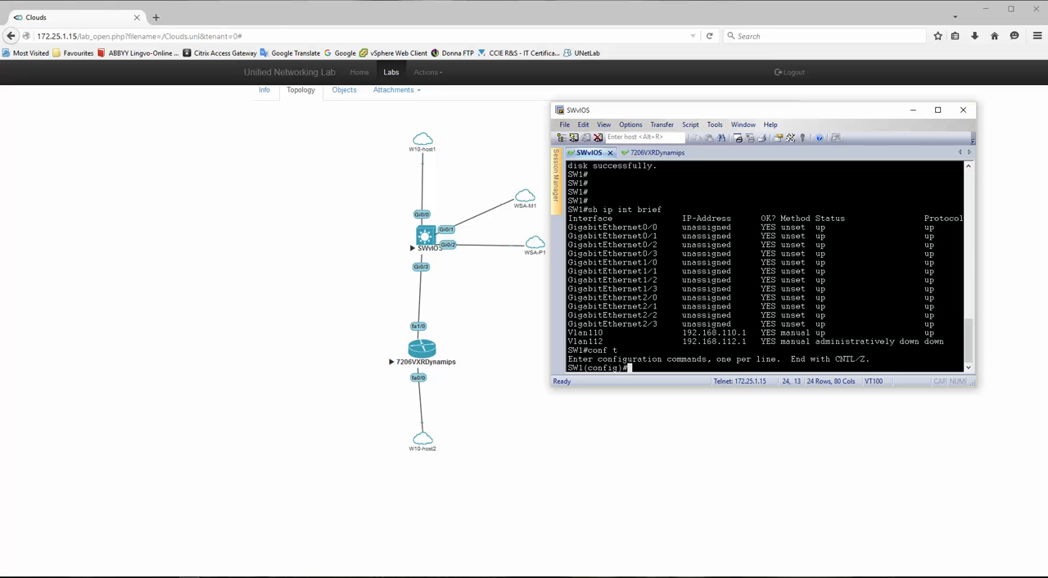
pyautogui.write('int bvlan 112')
pyautogui.press('Return')
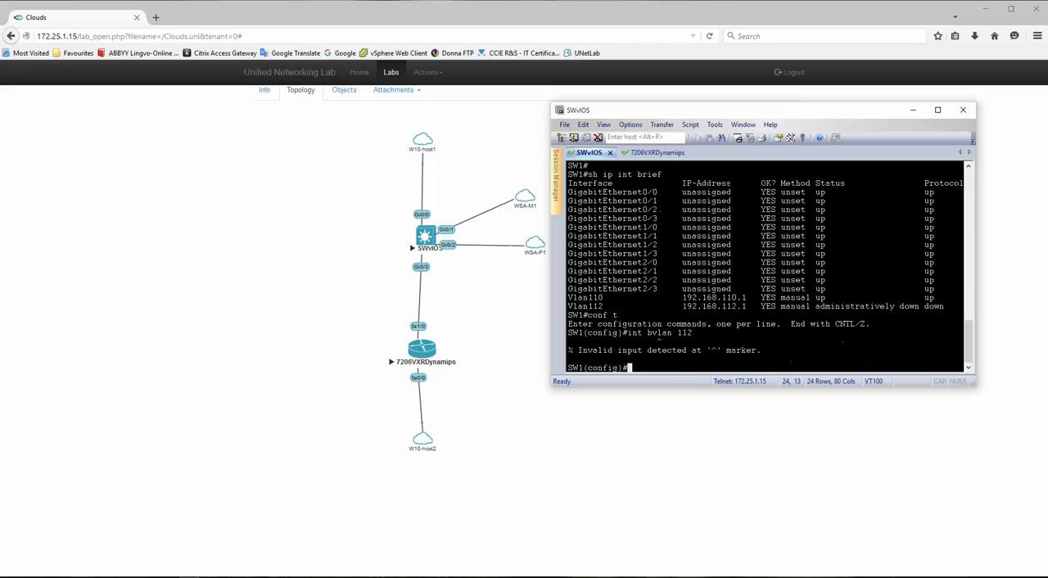
pyautogui.press('Up')
pyautogui.press('Left')
pyautogui.press('Left')
pyautogui.press('Left')
pyautogui.press('Left')
pyautogui.press('Left')
pyautogui.press('Left')
pyautogui.press('Left')
pyautogui.press('Left')
pyautogui.press('BackSpace')
pyautogui.press('Return')
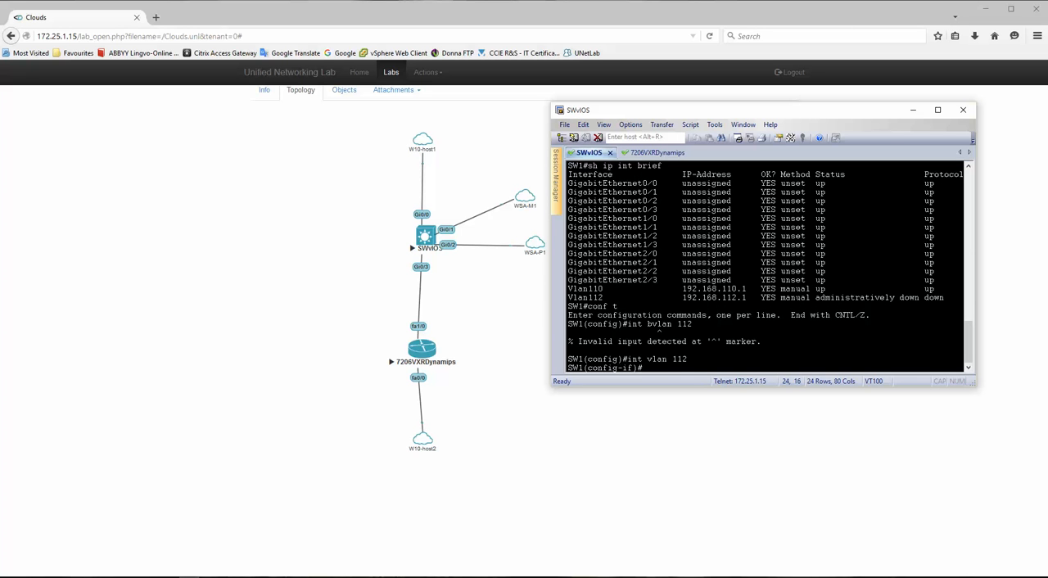
pyautogui.write('no shut')
pyautogui.press('Return')
# - Exit to privileged mode on SW1 and write the configuration with VLAN 112 enabled to disk
pyautogui.write('e')
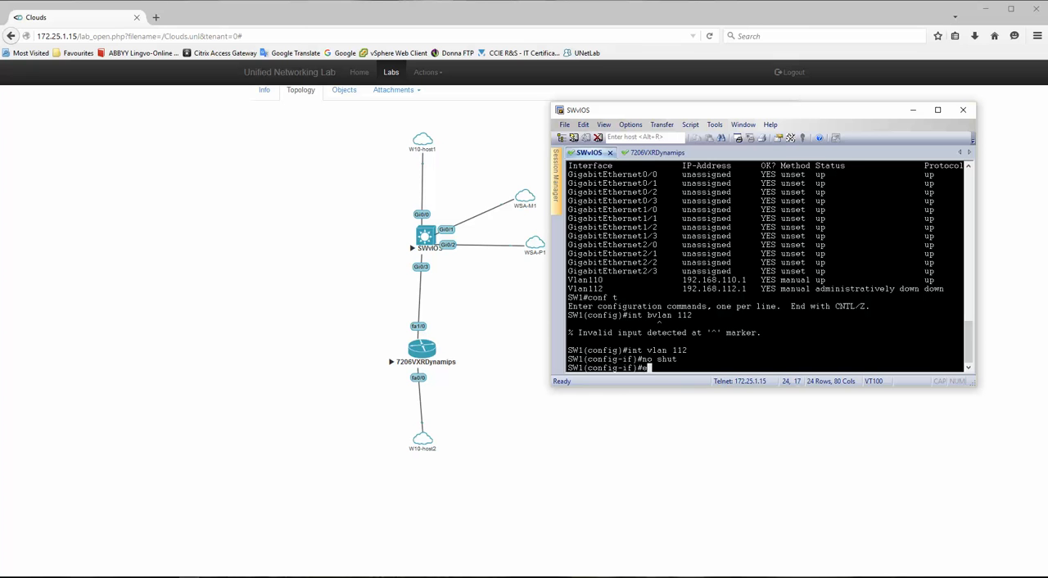
pyautogui.write('nd')
pyautogui.press('Return')
pyautogui.press('Return')
pyautogui.write('wr')
pyautogui.press('Return')
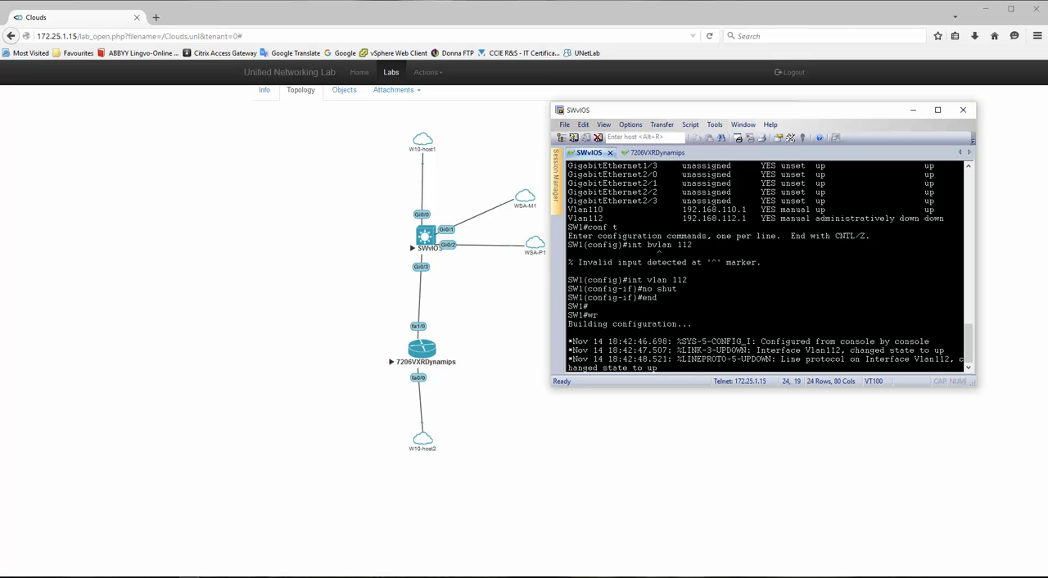
pyautogui.press('Return')
pyautogui.press('Return')
pyautogui.press('Return')
# - Display SW1's running configuration and examine the VLAN assignments of its GigabitEthernet interfaces
pyautogui.write('s')
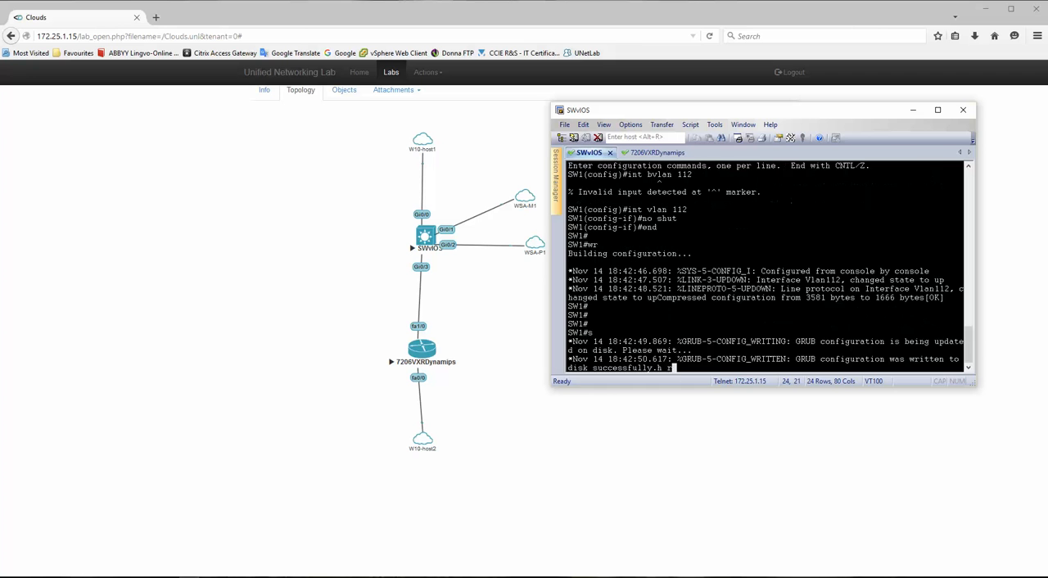
pyautogui.write('h run')
pyautogui.press('Return')
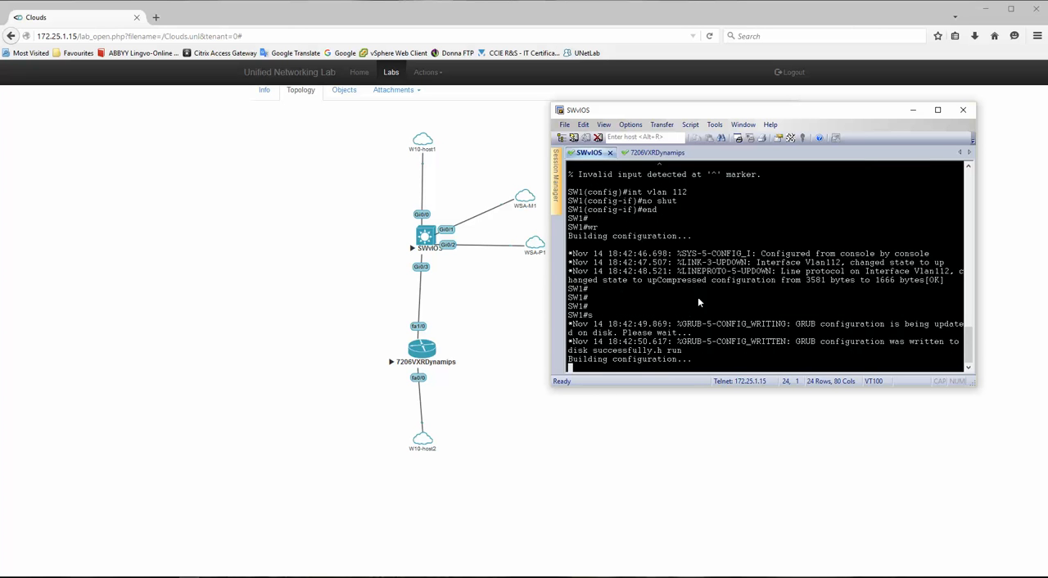
pyautogui.press('space')
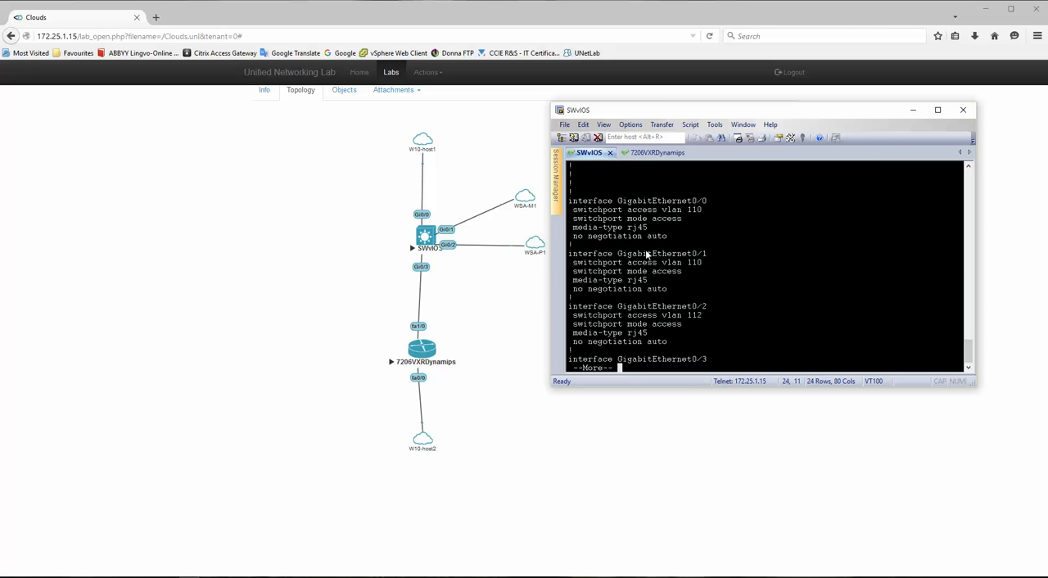
pyautogui.moveTo(573, 200); pyautogui.dragTo(773, 306)
pyautogui.press('space')
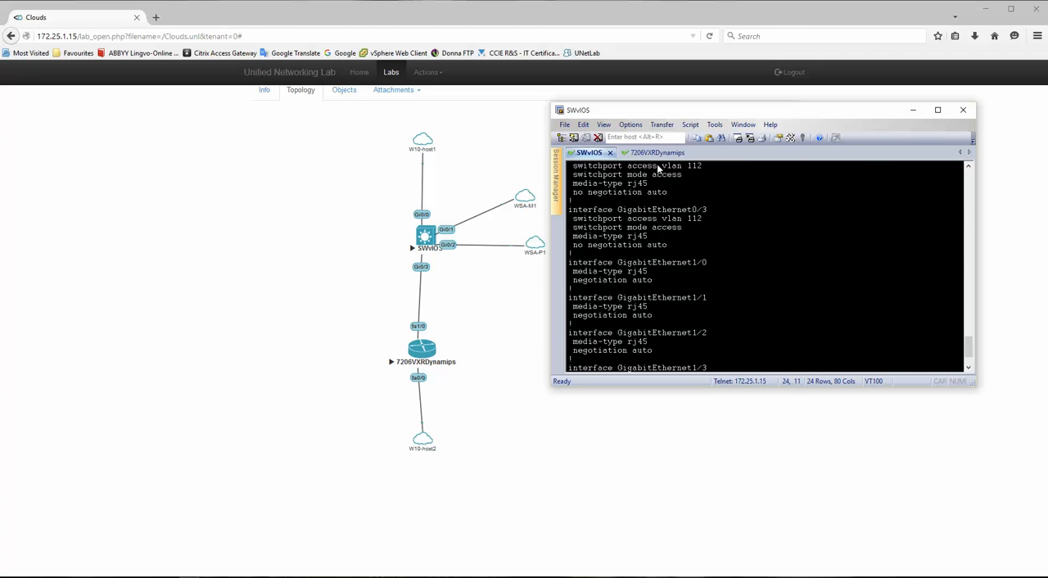
# - In the 7206VXRDynamips session, give interface f1/0 the IP address 192.168.112.2 with mask 255.255.255.0, consulting the Visio network diagram
pyautogui.click(655, 153)
pyautogui.press('Return')
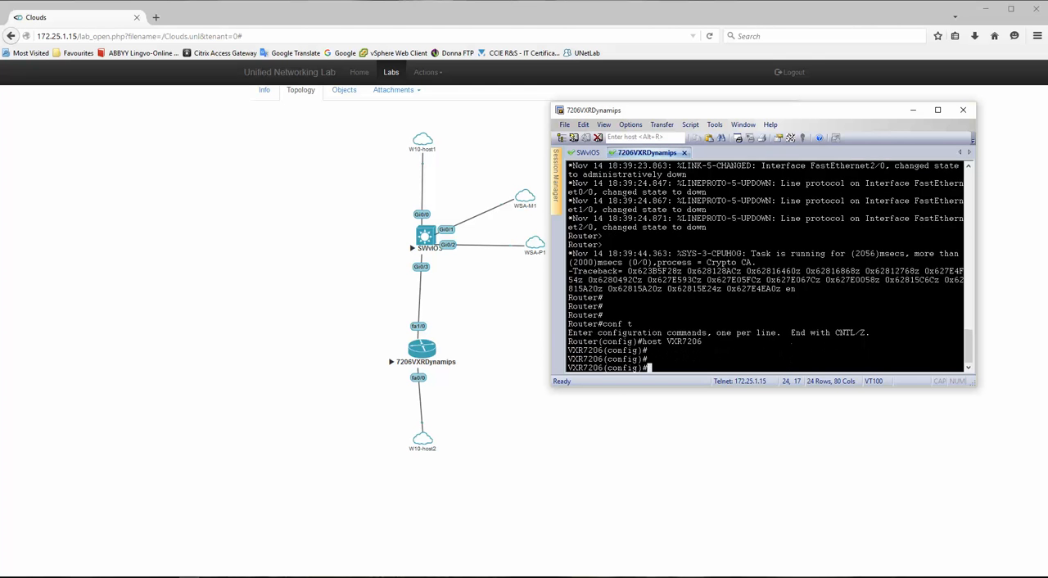
pyautogui.press('Return')
pyautogui.write('int ')
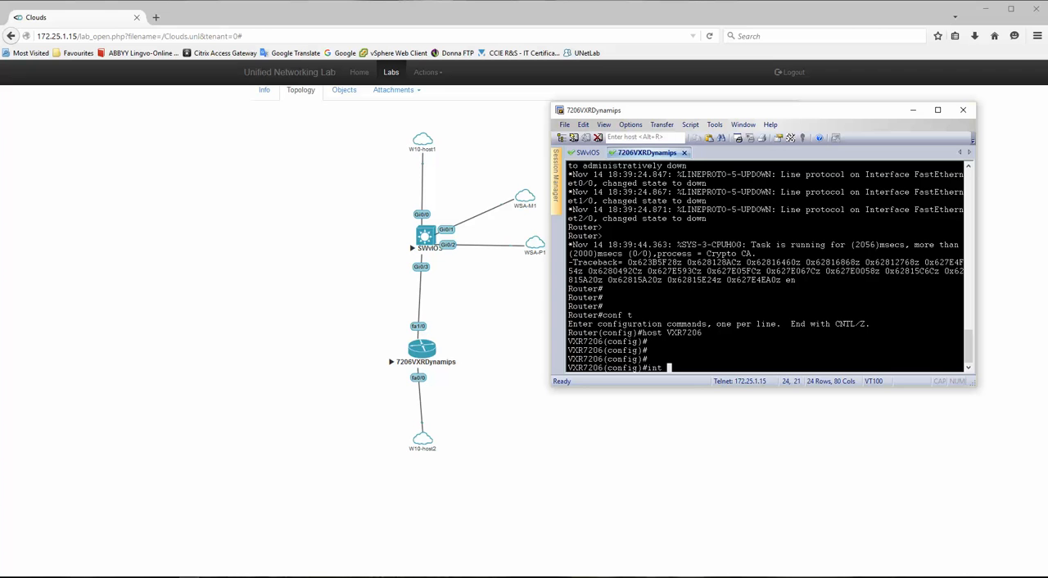
pyautogui.write('f1/0')
pyautogui.hotkey('alt', 'Tab')
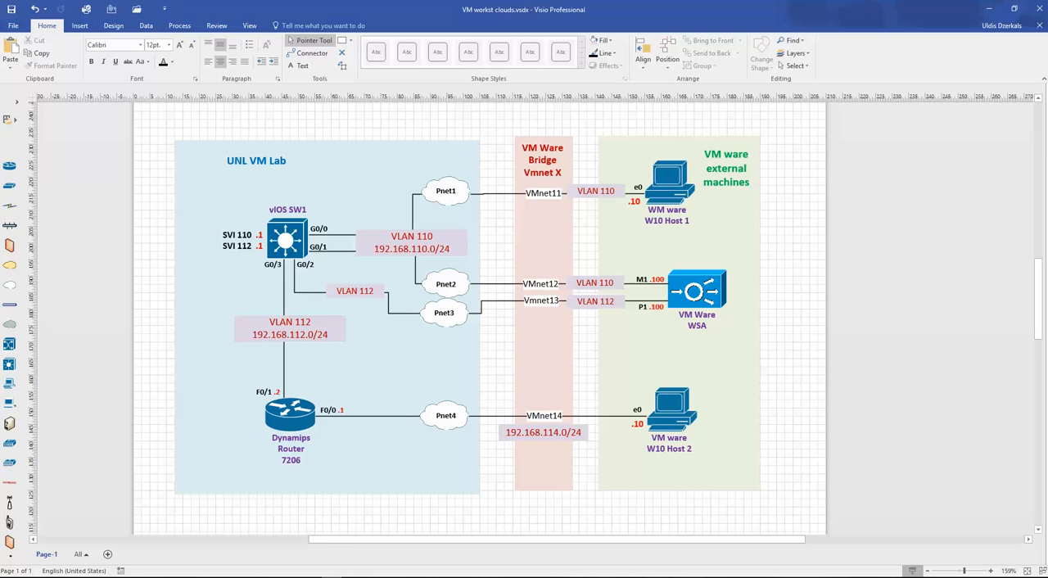
pyautogui.hotkey('alt', 'Tab')
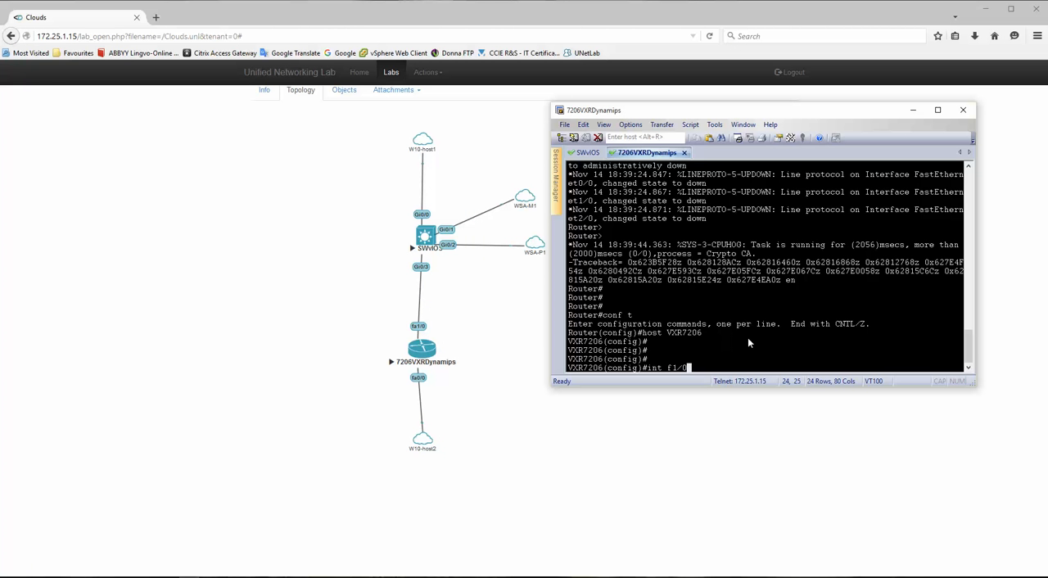
pyautogui.press('Return')
pyautogui.write('ip add')
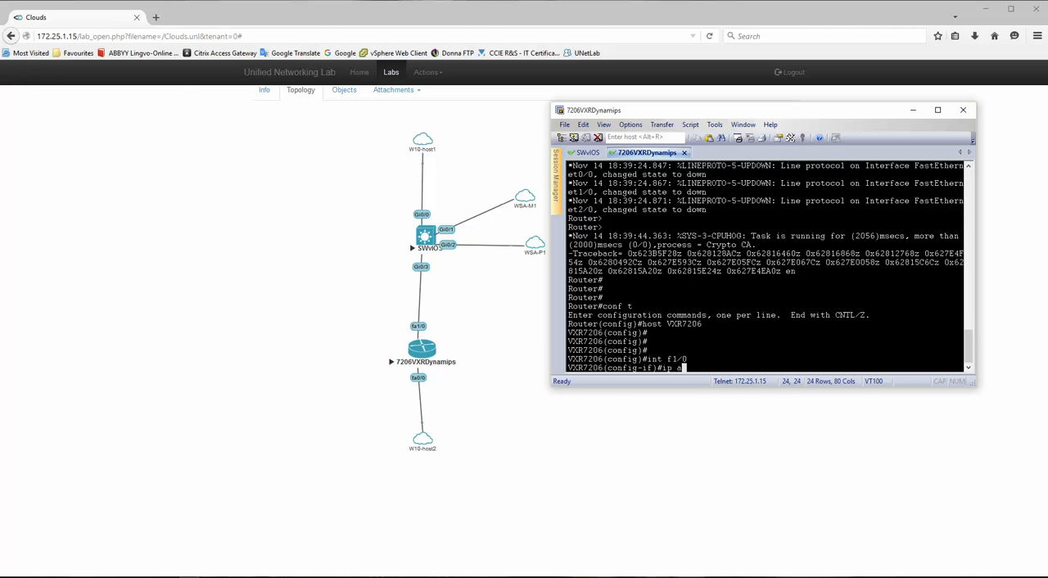
pyautogui.press('Tab')
pyautogui.write('2192.15')
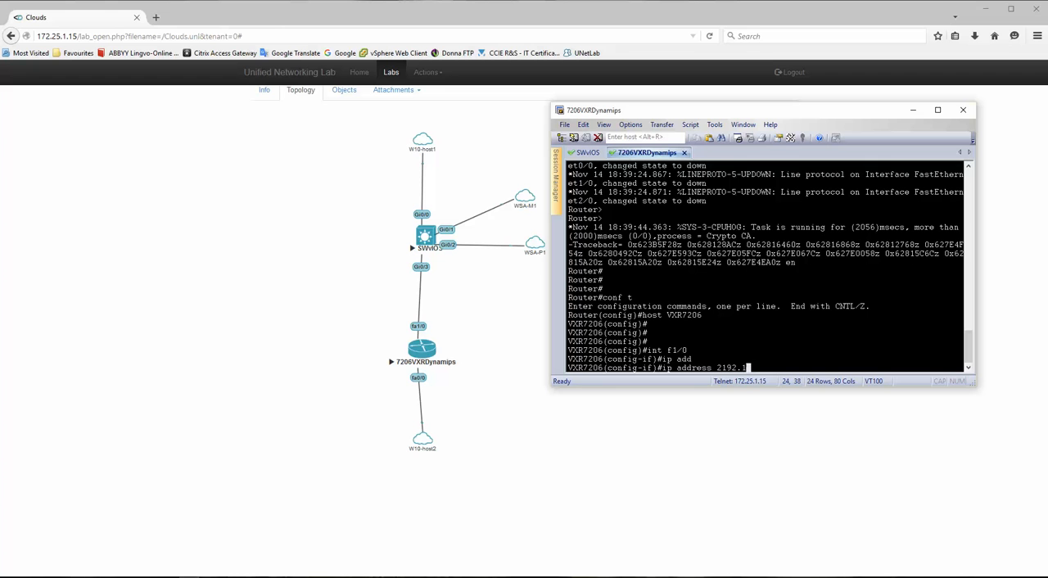
pyautogui.press('BackSpace')
pyautogui.press('BackSpace')
pyautogui.press('BackSpace')
pyautogui.press('BackSpace')
pyautogui.press('BackSpace')
pyautogui.press('BackSpace')
pyautogui.write('192.168.112.2 255.255.')
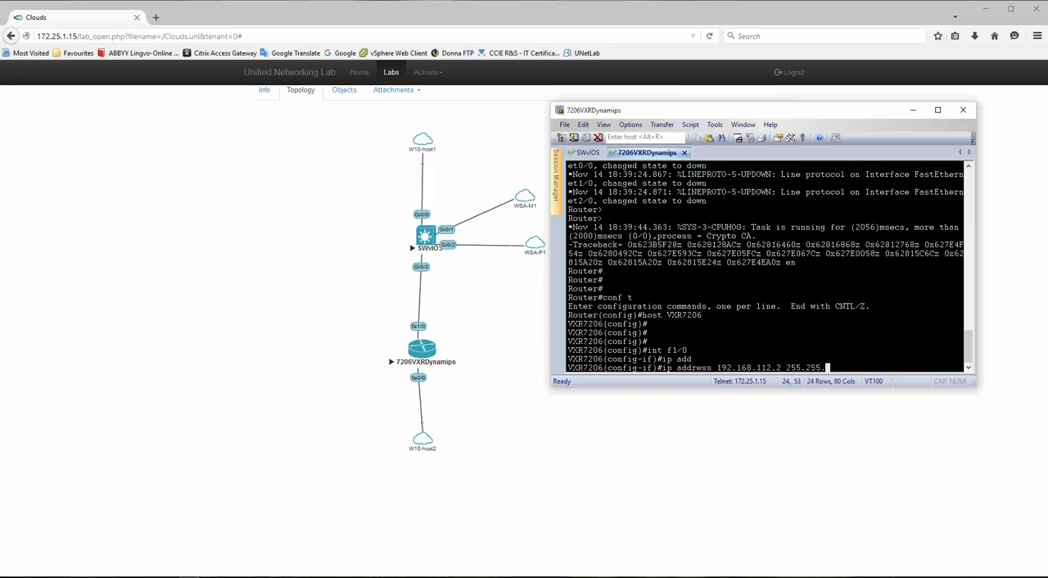
pyautogui.write('255.0')
pyautogui.press('Return')
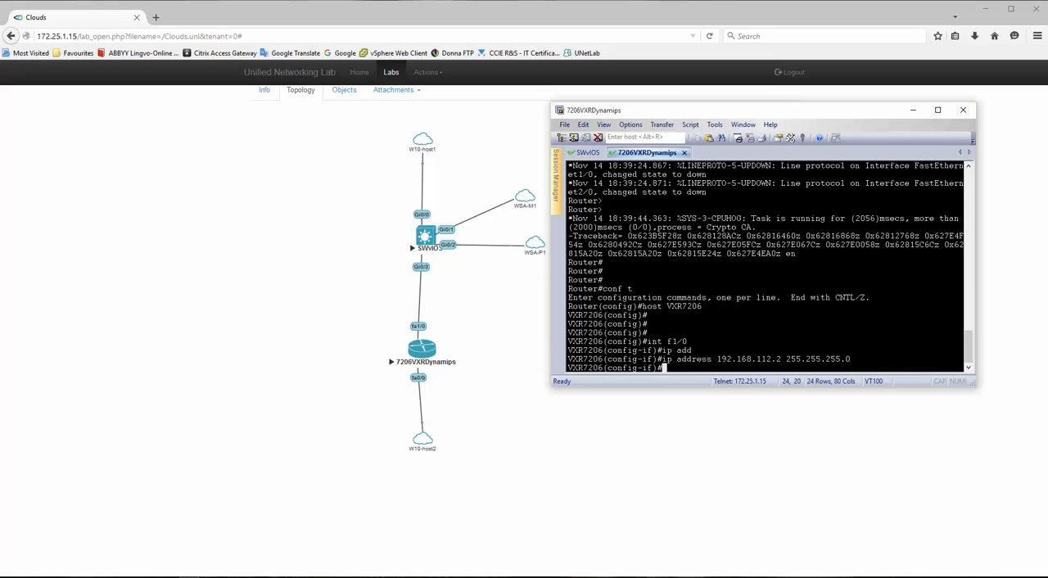
# - Enable interface f1/0 on the VXR7206 router with no shut
pyautogui.write('no shut')
pyautogui.press('Return')
pyautogui.press('Return')
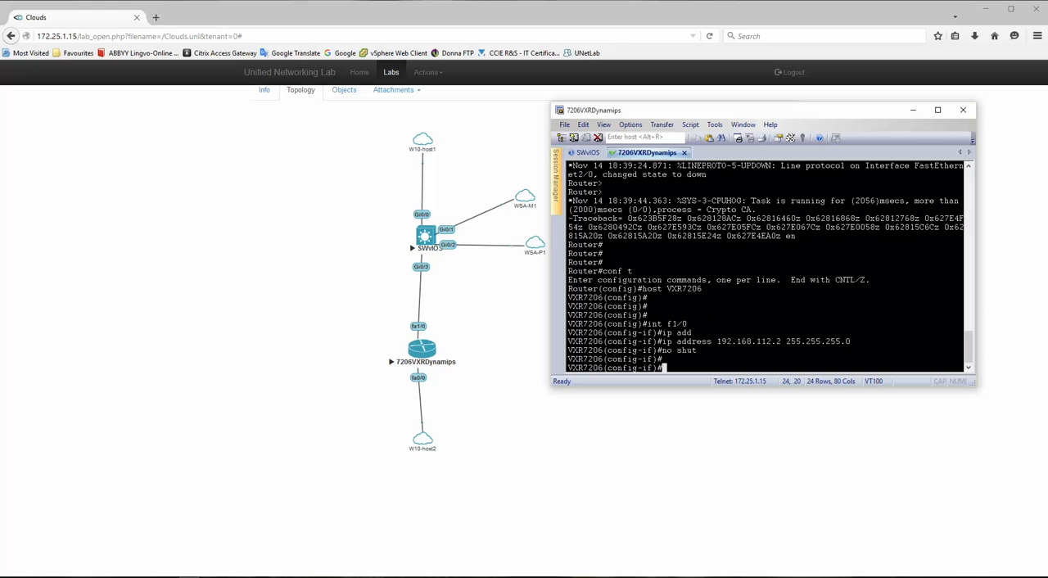
# - Check the Visio diagram, give the router's f0/0 interface the address 192.168.114.1 with mask 255.255.255.0, and enable it
pyautogui.click(332, 577)
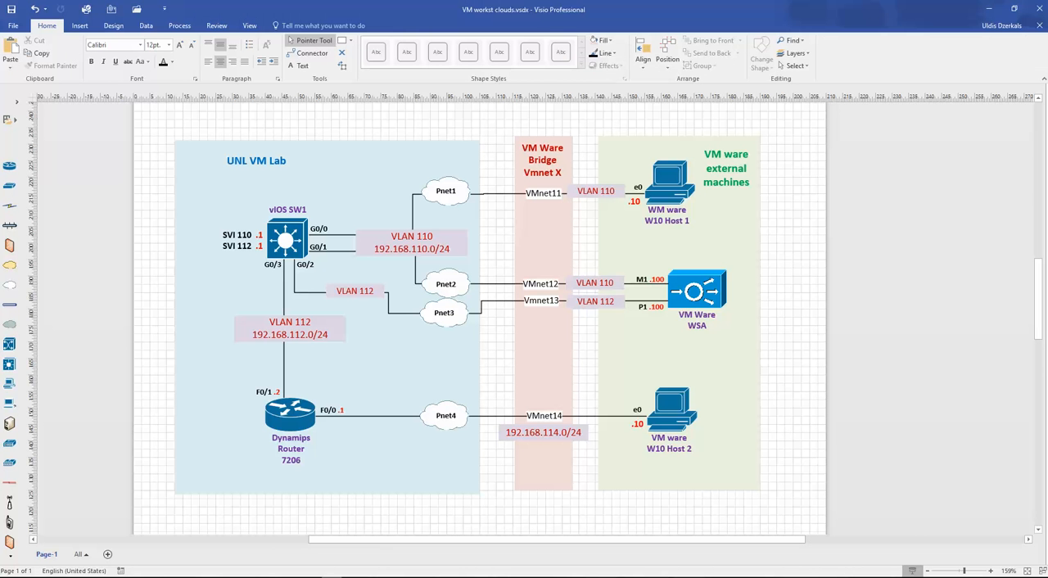
pyautogui.click(333, 577)
pyautogui.press('Return')
pyautogui.press('Return')
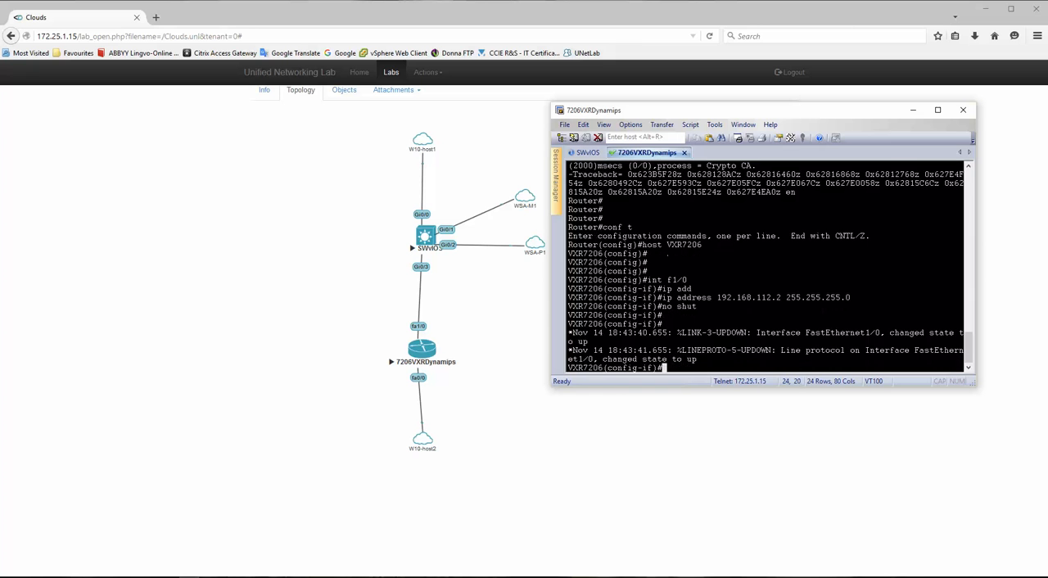
pyautogui.write('int f0/0')
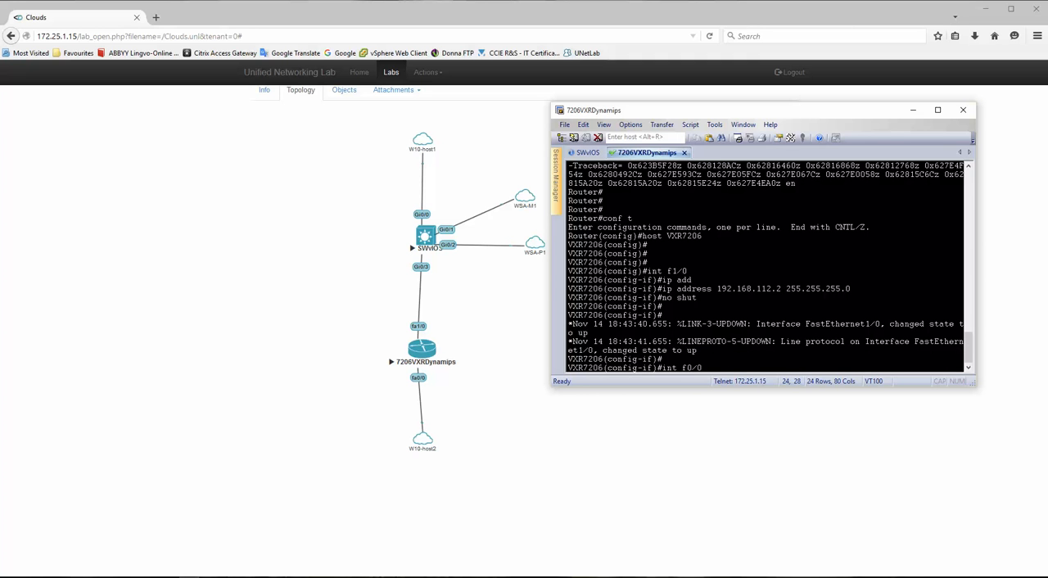
pyautogui.press('Return')
pyautogui.write('ip add')
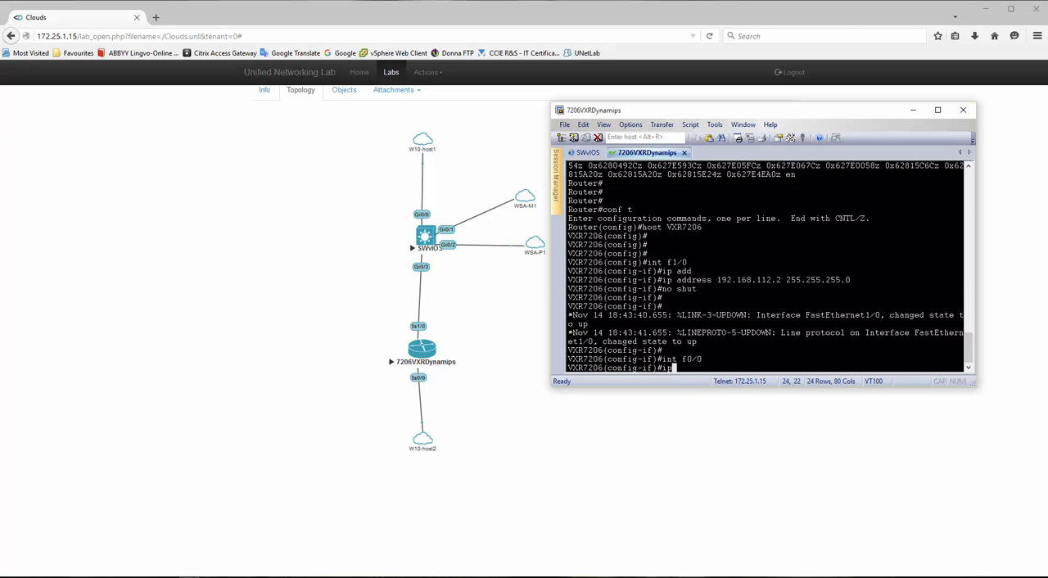
pyautogui.press('Tab')
pyautogui.write('192.168')
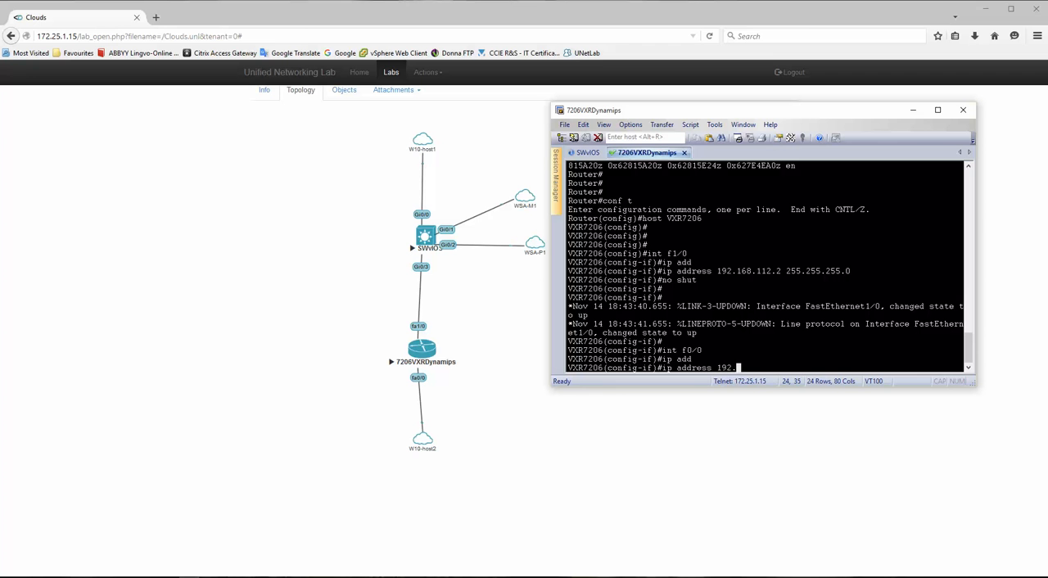
pyautogui.write('.114.')
pyautogui.write('2')
pyautogui.write(' 255.255')
pyautogui.write('.255.0')
pyautogui.press('Return')
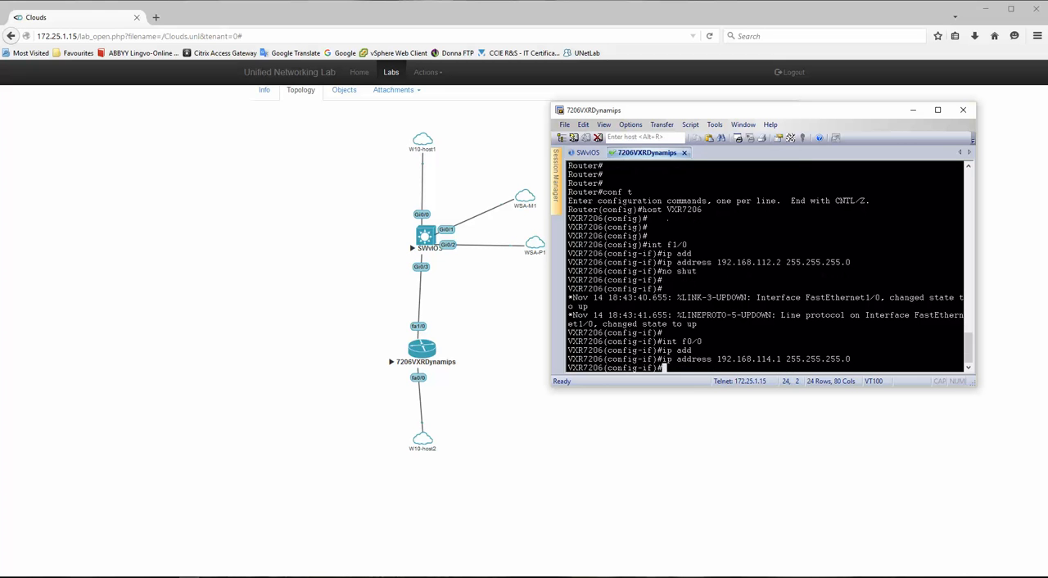
pyautogui.write('no shut')
pyautogui.press('Return')
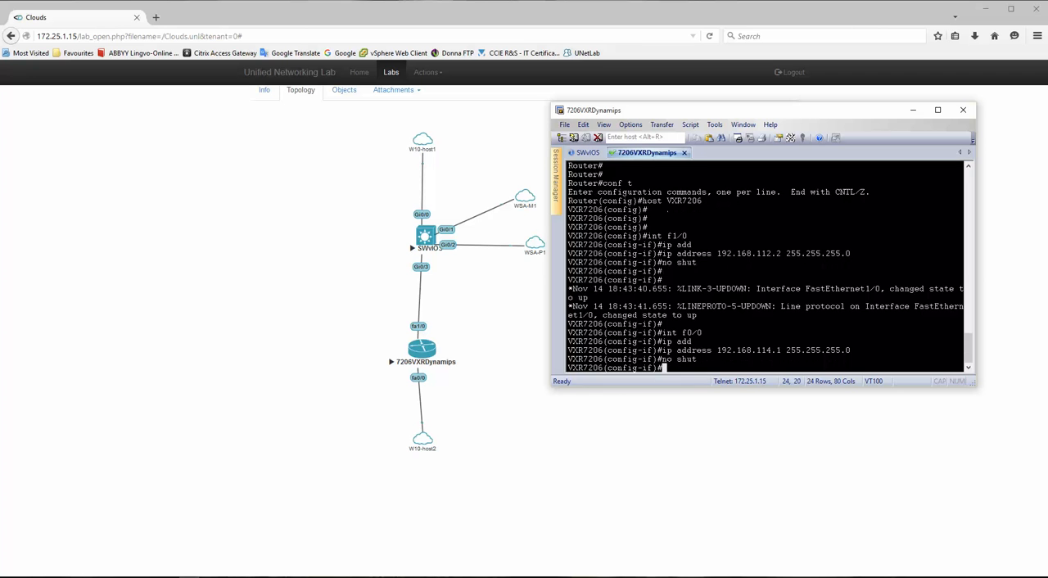
# - Leave configuration mode on the VXR7206 router and save its configuration with wr
pyautogui.write('end')
pyautogui.press('Return')
pyautogui.write('wr')
pyautogui.press('Return')
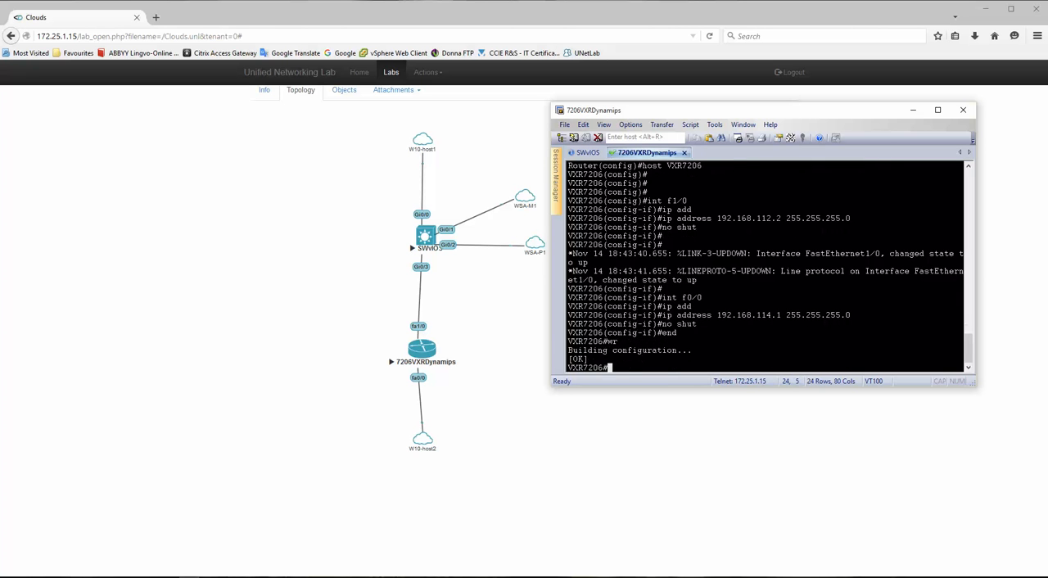
pyautogui.press('Return')
pyautogui.press('Return')
pyautogui.press('Return')
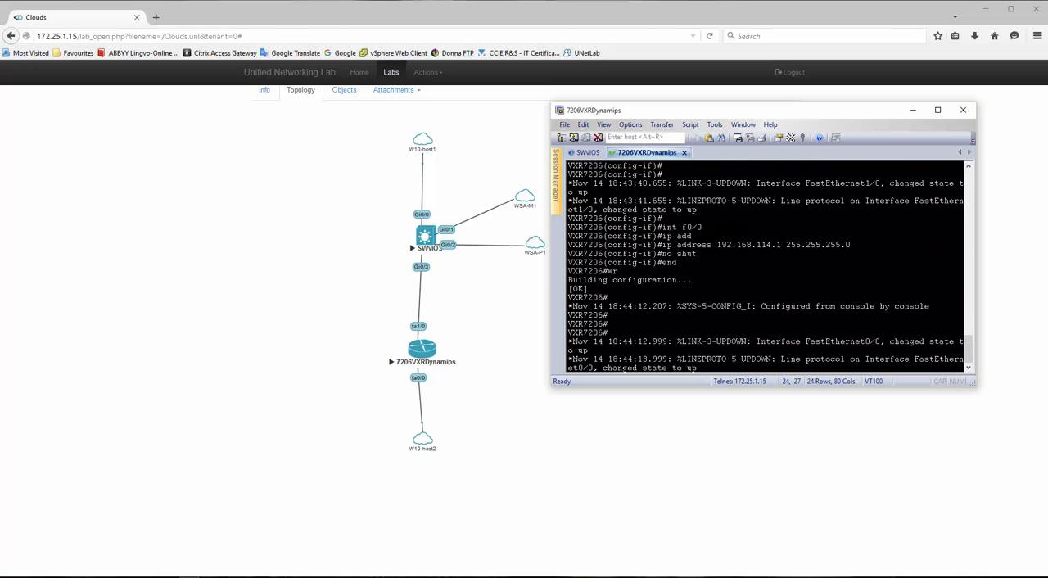
# - In the SWvIOS session, quit the configuration listing and set interface range g0/0-3 to full duplex
pyautogui.click(588, 152)
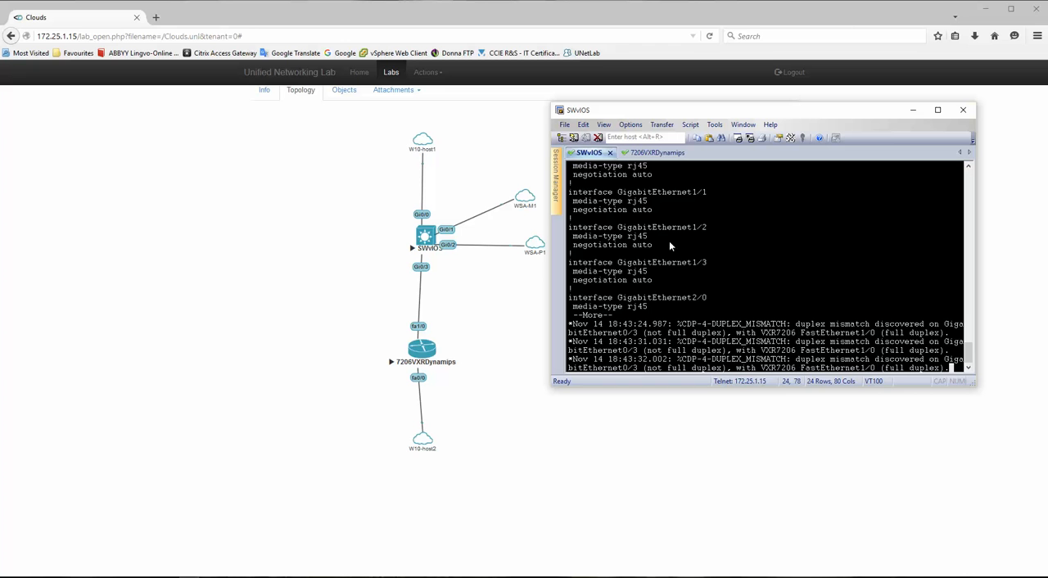
pyautogui.press('Return')
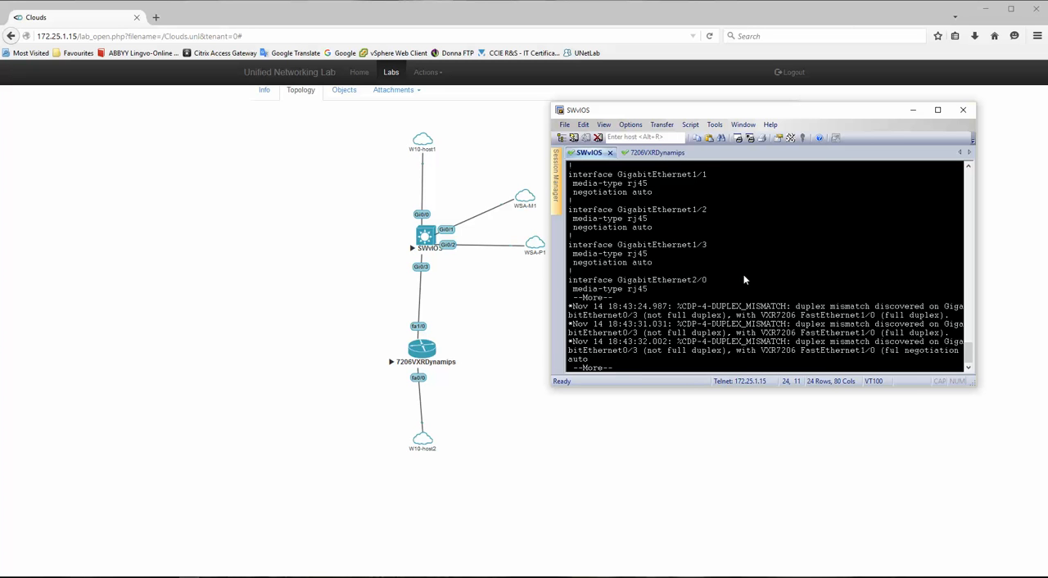
pyautogui.write('qconf t')
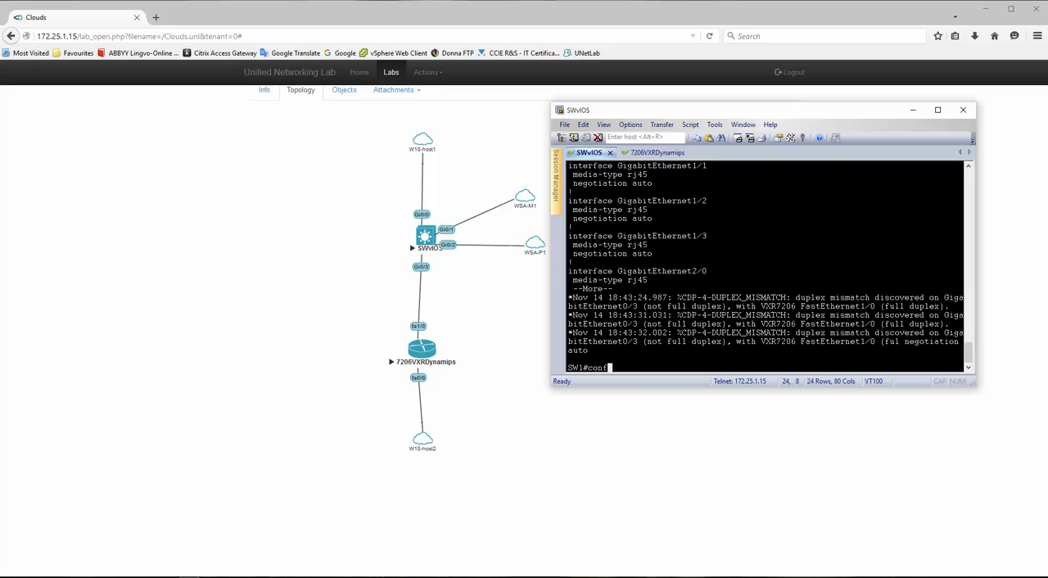
pyautogui.press('Return')
pyautogui.write('int rg')
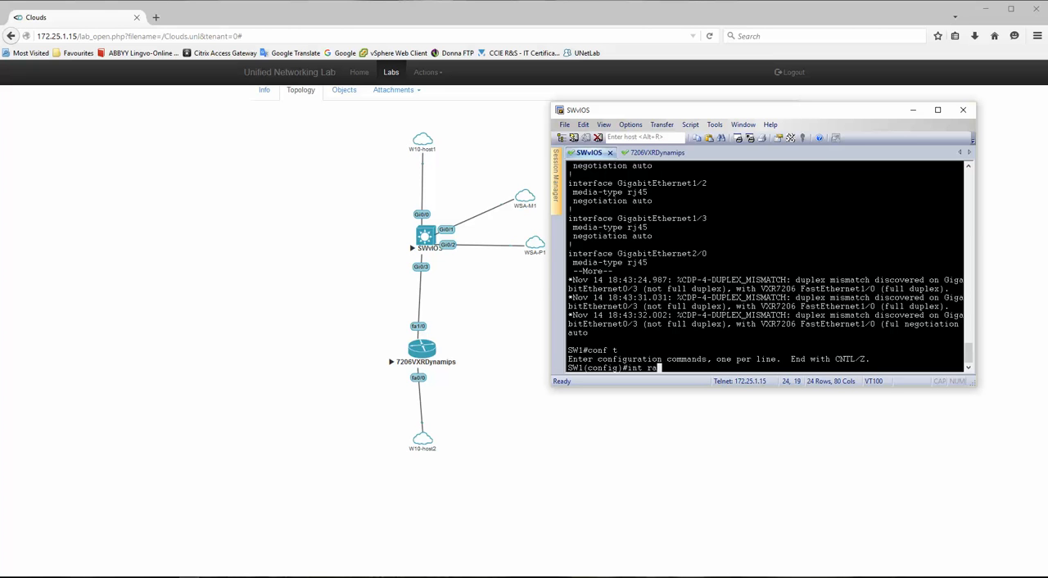
pyautogui.write('n')
pyautogui.write(' g0/0-3')
pyautogui.press('Return')
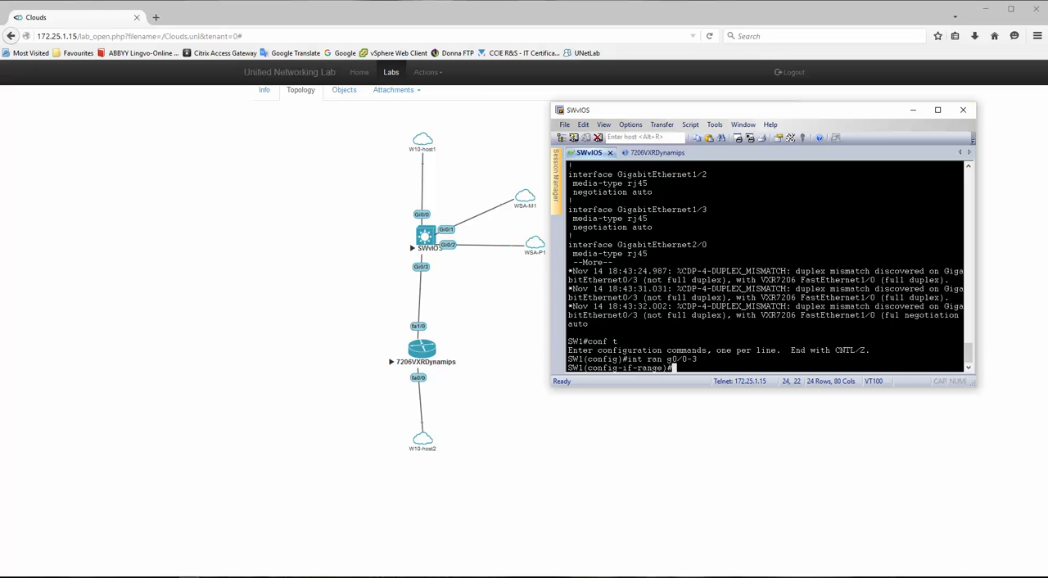
pyautogui.write('duple full')
pyautogui.press('Return')
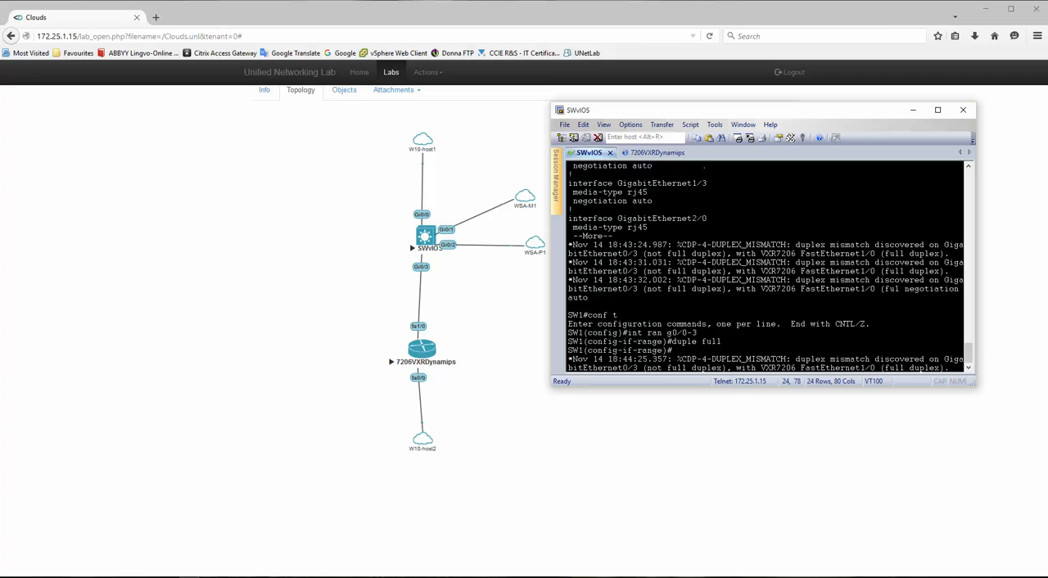
pyautogui.press('Return')
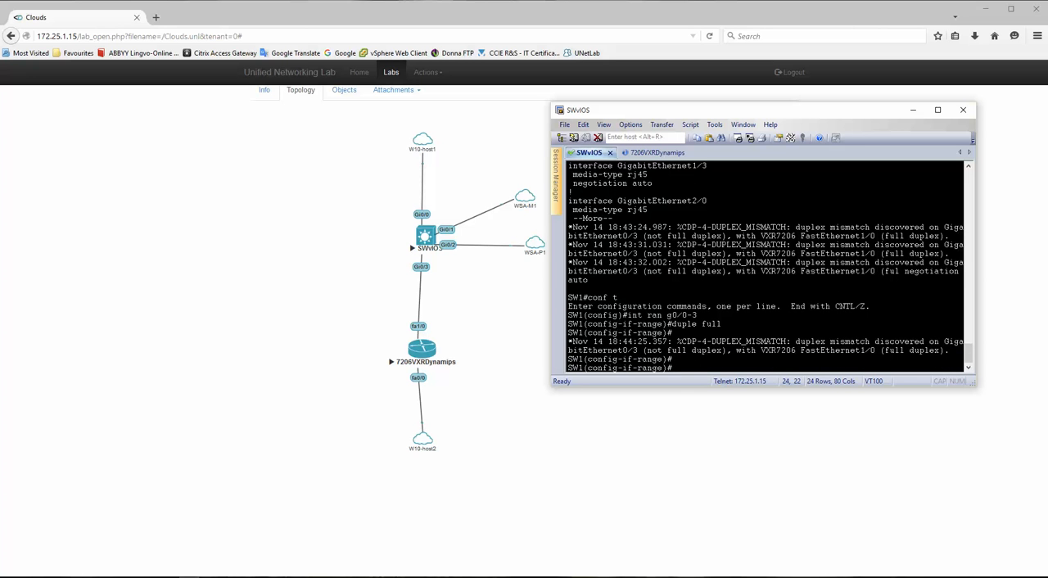
pyautogui.press('Return')
pyautogui.press('Return')
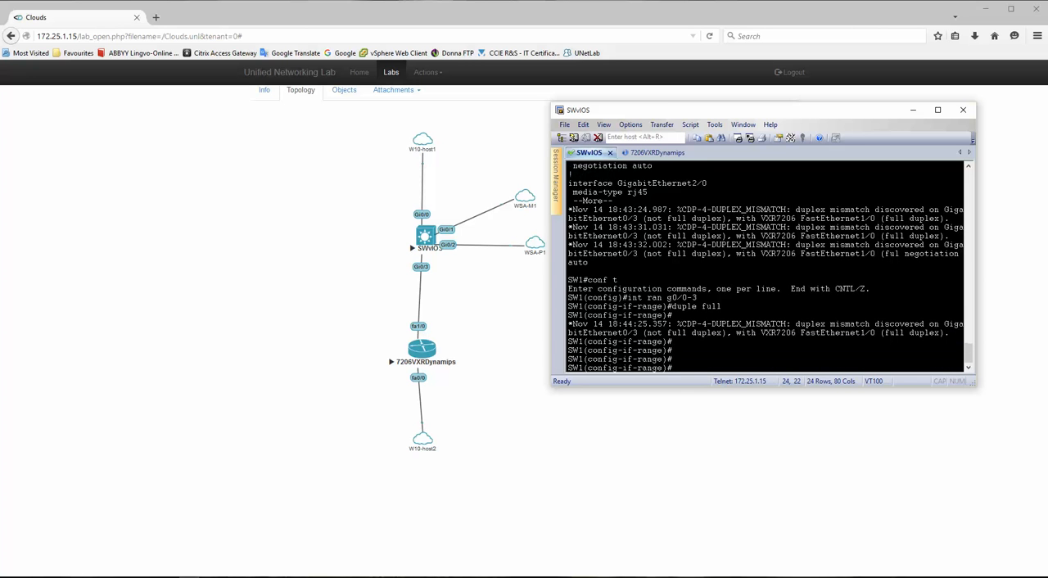
# - Leave configuration mode on switch SW1 and save its configuration with wr
pyautogui.write('end')
pyautogui.press('Return')
pyautogui.press('Return')
pyautogui.press('Return')
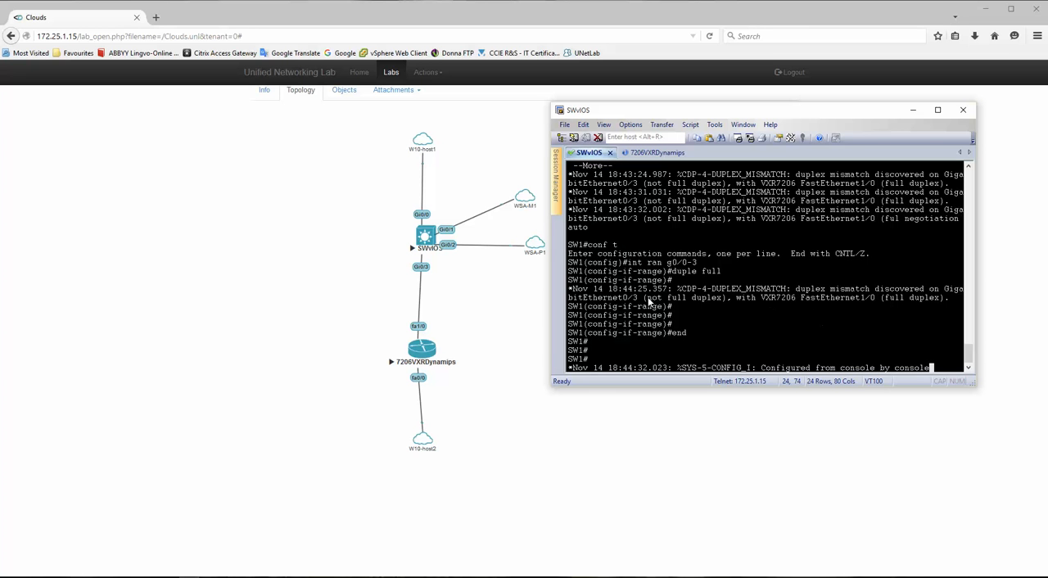
pyautogui.moveTo(643, 299); pyautogui.dragTo(725, 302)
pyautogui.click(725, 301)
pyautogui.press('Return')
pyautogui.press('Return')
pyautogui.press('Return')
pyautogui.press('Return')
pyautogui.press('Return')
pyautogui.press('Return')
pyautogui.write('wr')
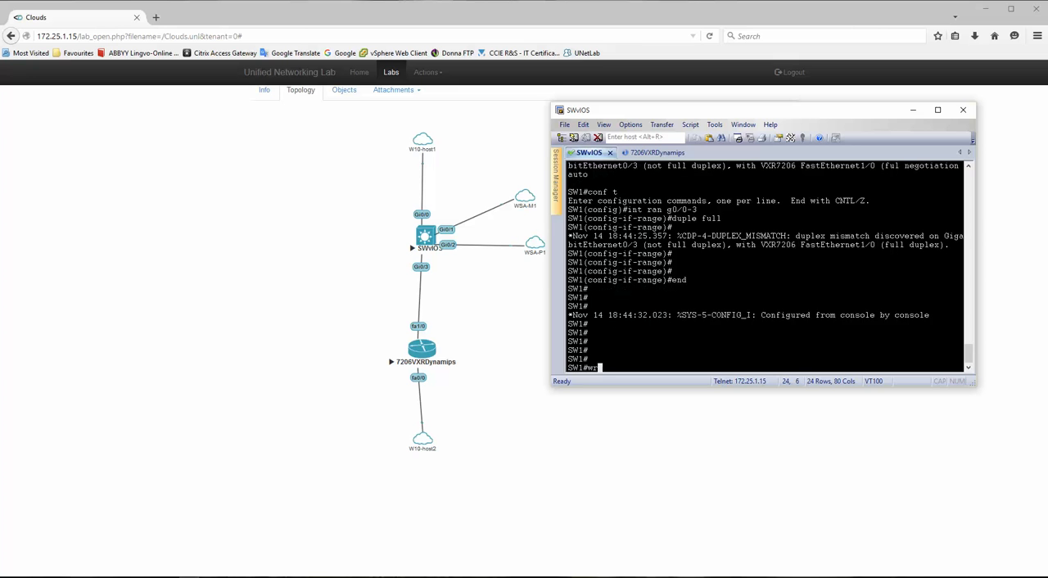
pyautogui.press('Return')
# - From the 7206VXRDynamips session, ping the switch's VLAN 112 address 192.168.112.1, checking the address in the Visio diagram
pyautogui.click(638, 153)
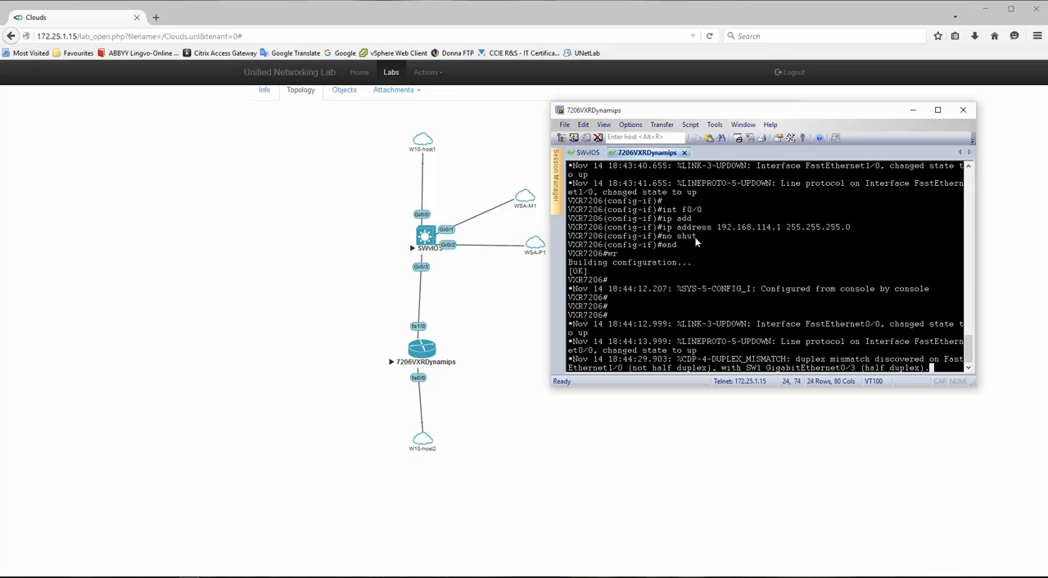
pyautogui.press('Return')
pyautogui.press('Return')
pyautogui.press('Return')
pyautogui.write('ping 1')
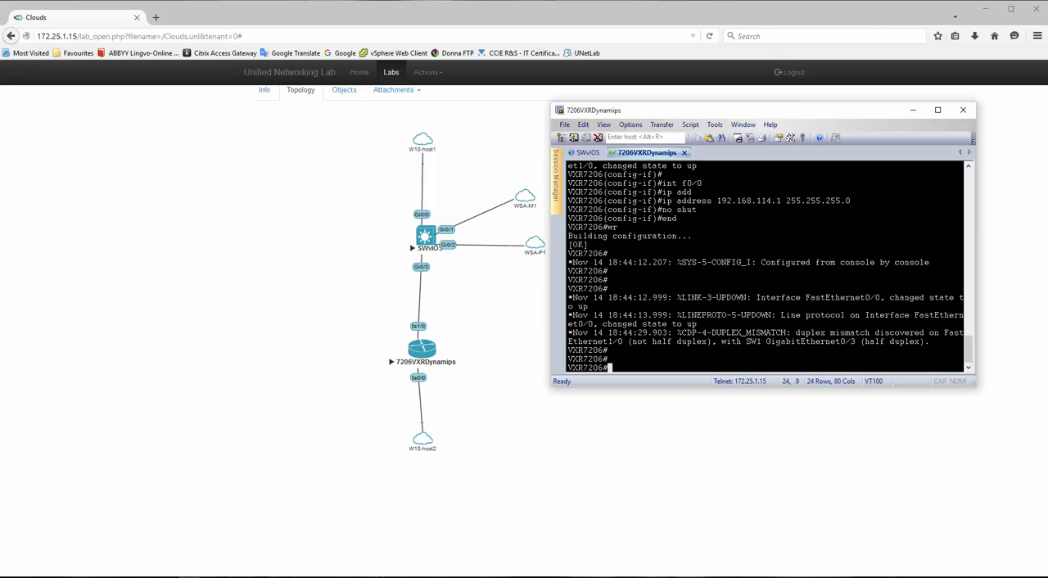
pyautogui.write('92.168.112.')
pyautogui.click(330, 577)
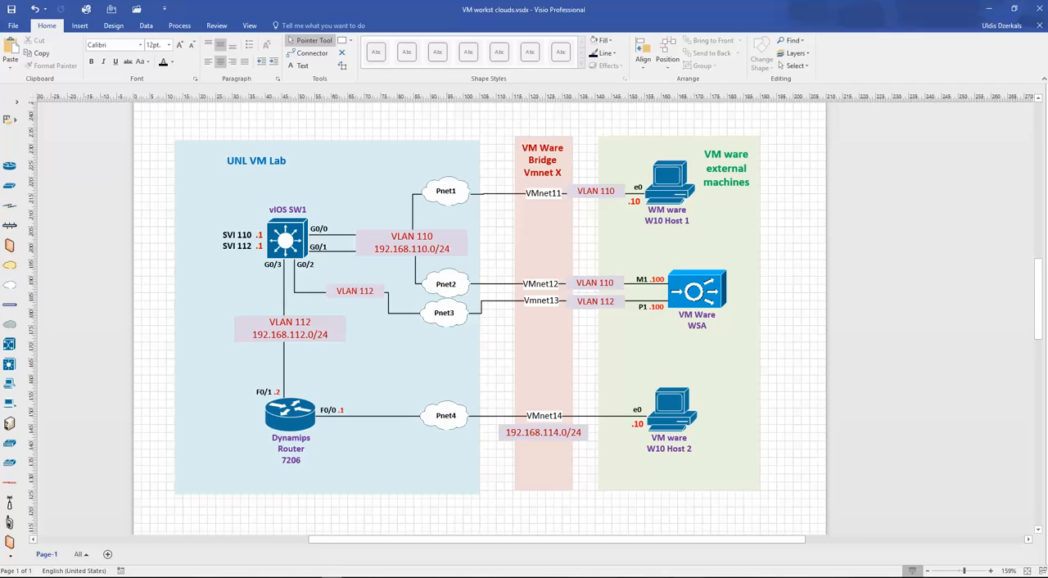
pyautogui.click(330, 577)
pyautogui.write('192.168.112.')
pyautogui.press('Return')
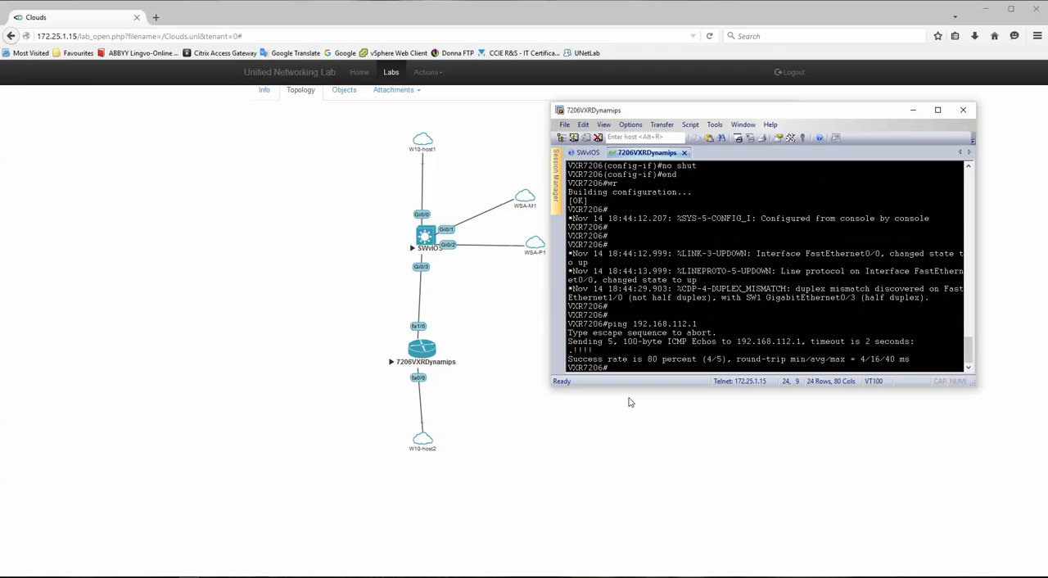
pyautogui.press('Return')
pyautogui.press('Return')
pyautogui.press('Return')
pyautogui.press('Return')
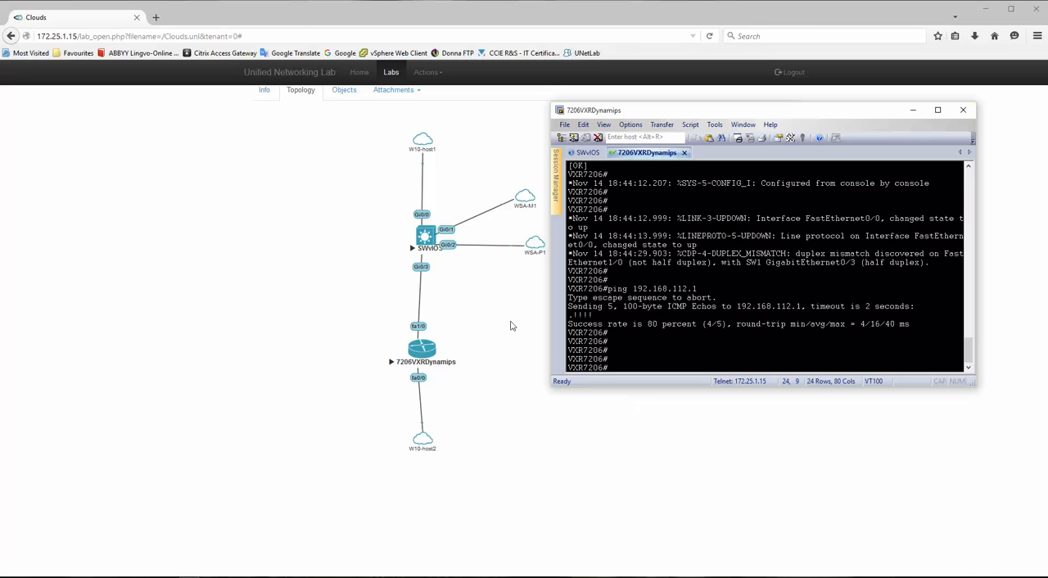
# - Return to the SWvIOS session and bring up a fresh SW1 prompt
pyautogui.click(586, 153)
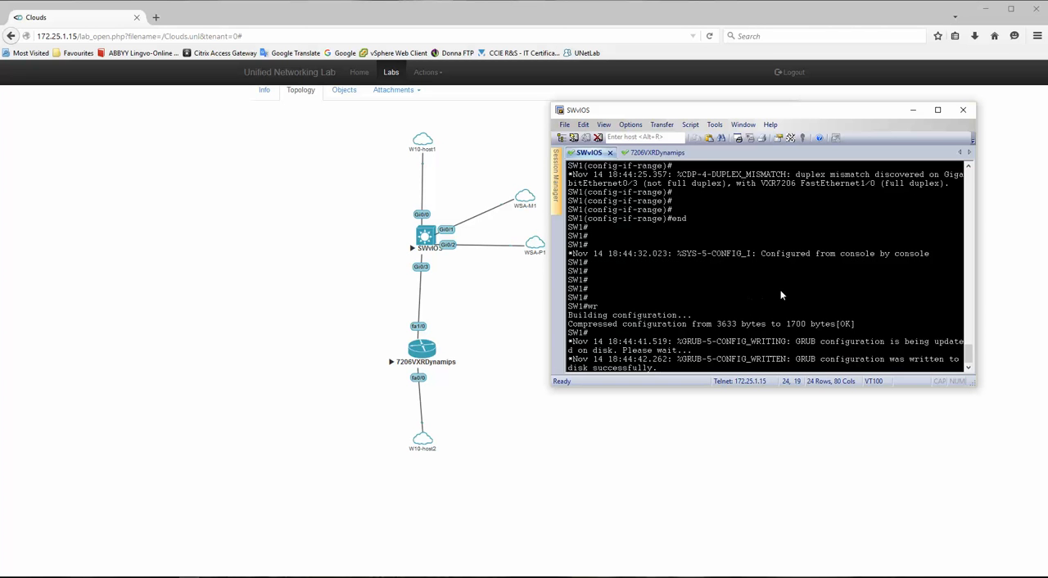
pyautogui.press('Return')
pyautogui.press('Return')
pyautogui.press('Return')
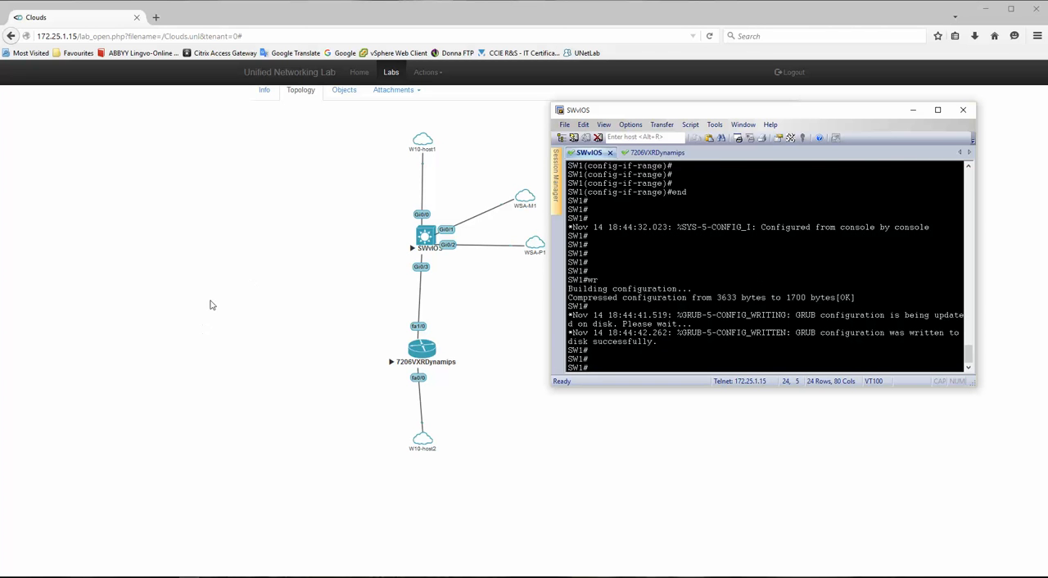
# - Switch to VMware Workstation and power on the Windows 10 x64 Host 1 and Windows 10 x64 Host 2 virtual machines
pyautogui.click(214, 306)
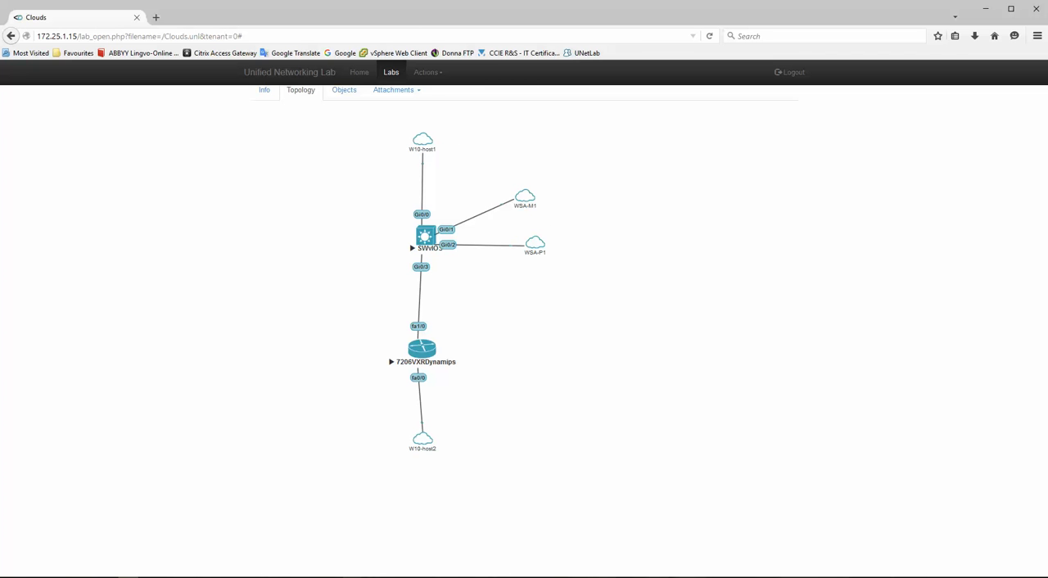
pyautogui.moveTo(351, 576)
pyautogui.click(359, 486)
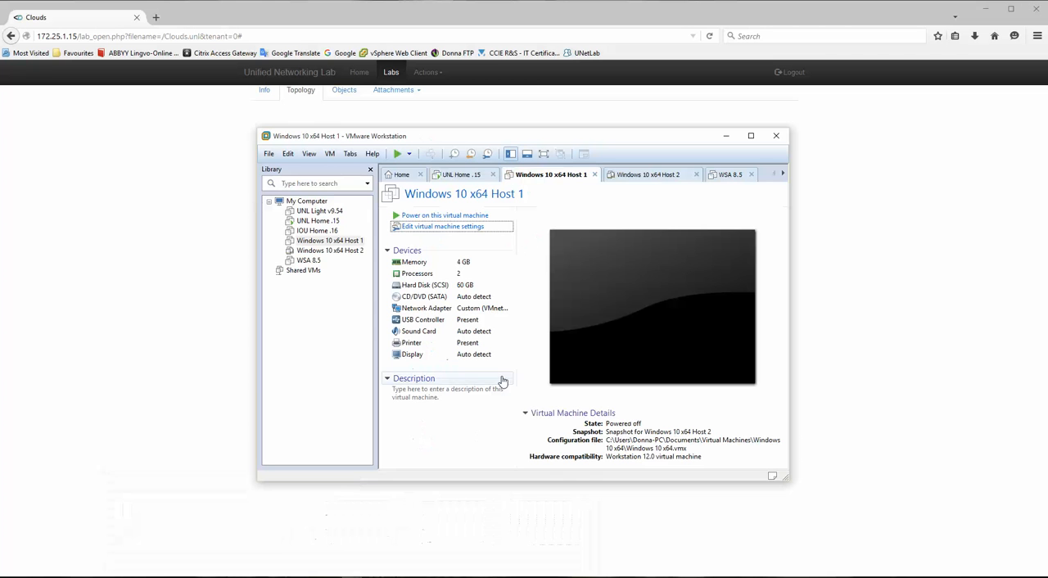
pyautogui.rightClick(553, 175)
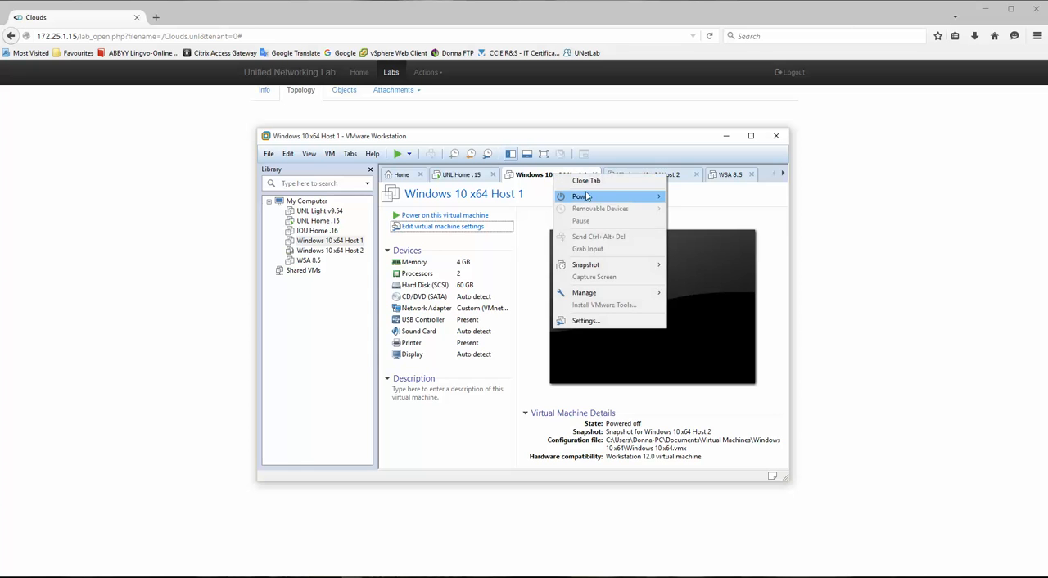
pyautogui.moveTo(589, 199)
pyautogui.click(704, 197)
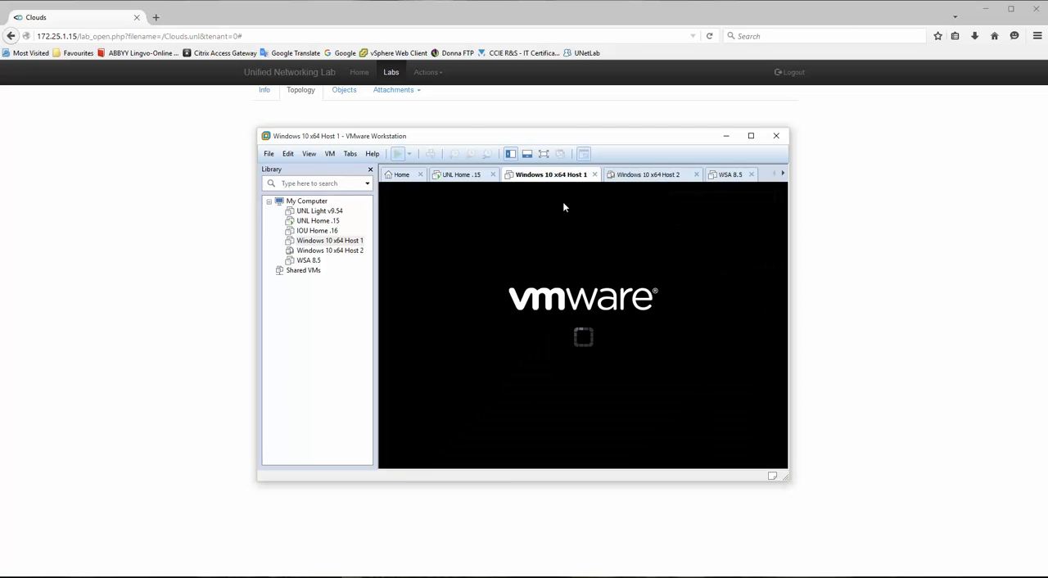
pyautogui.rightClick(649, 175)
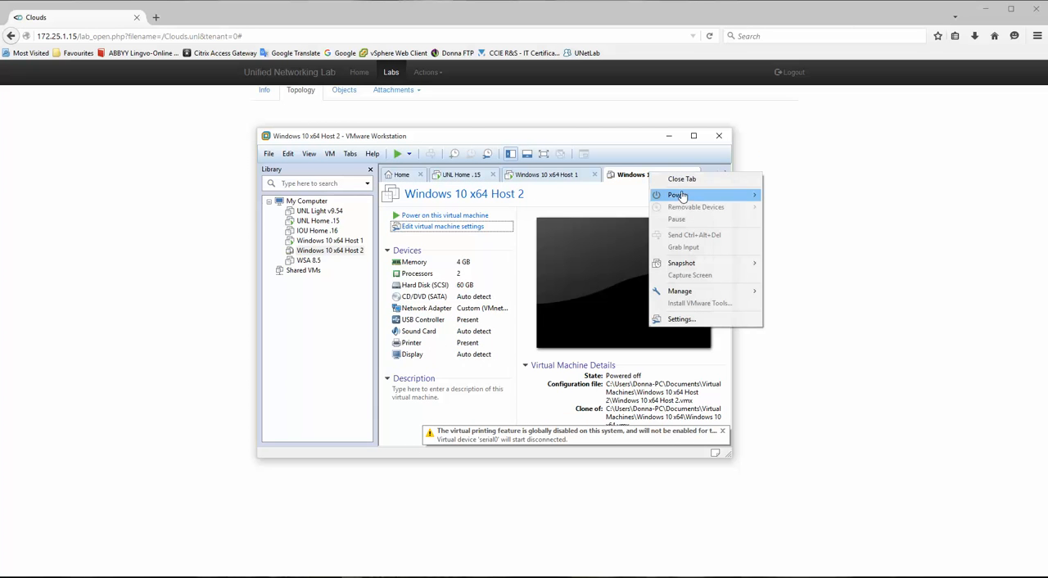
pyautogui.moveTo(737, 196)
pyautogui.click(800, 197)
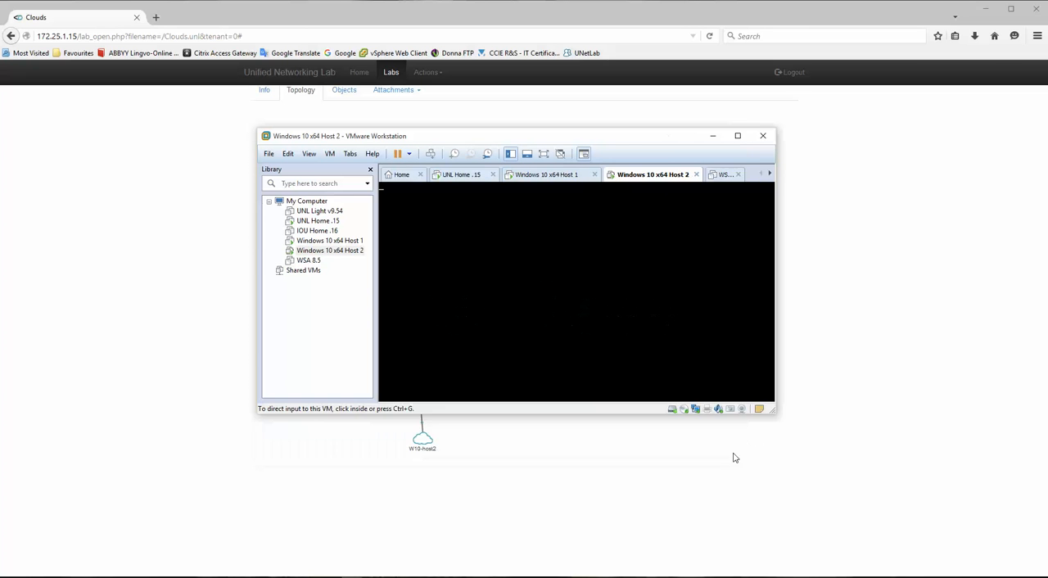
# - Power on the WSA 8.5 virtual machine and postpone the VMware Tools download
pyautogui.click(731, 176)
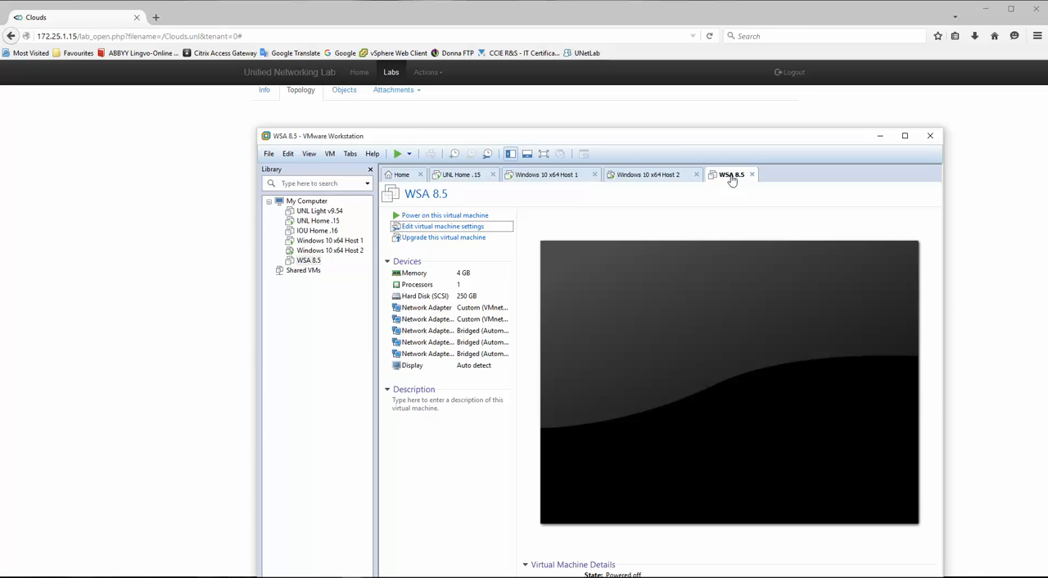
pyautogui.click(449, 213)
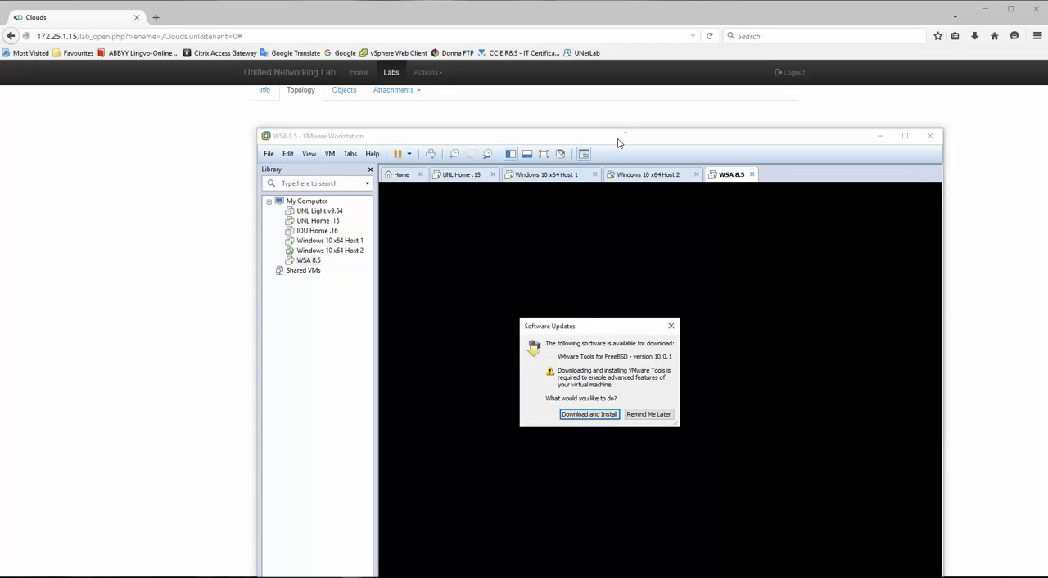
pyautogui.click(645, 415)
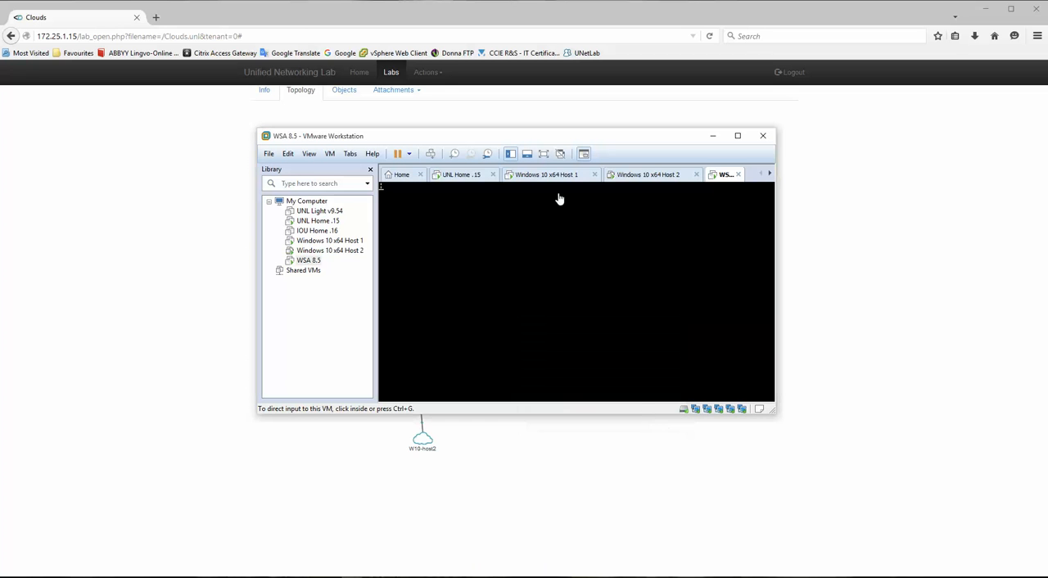
pyautogui.moveTo(564, 140); pyautogui.dragTo(552, 124)
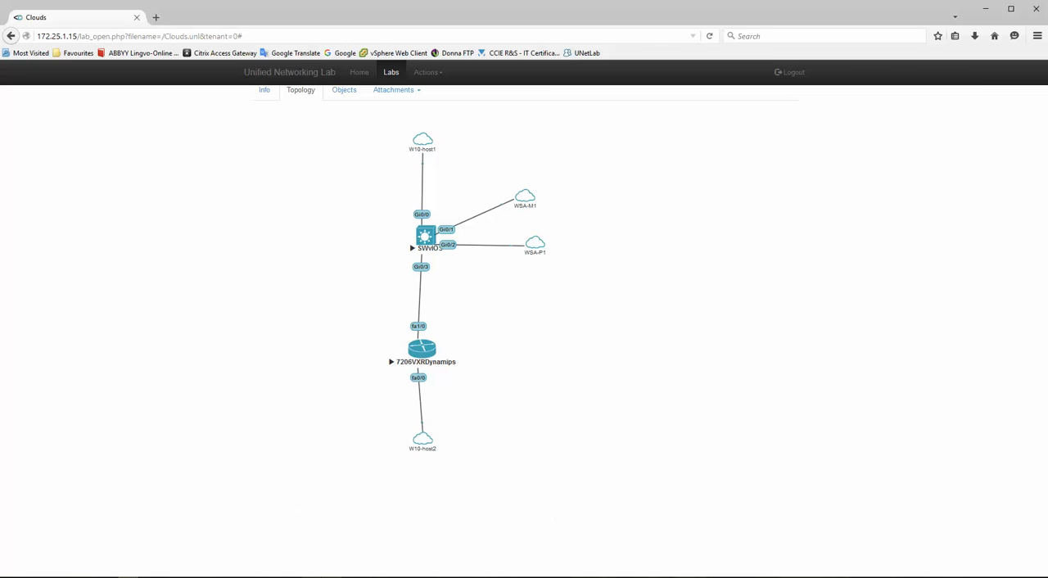
# - In the Windows 10 x64 Host 1 machine, open the IPv4 properties of the Ethernet0 adapter
pyautogui.moveTo(362, 576)
pyautogui.click(339, 492)
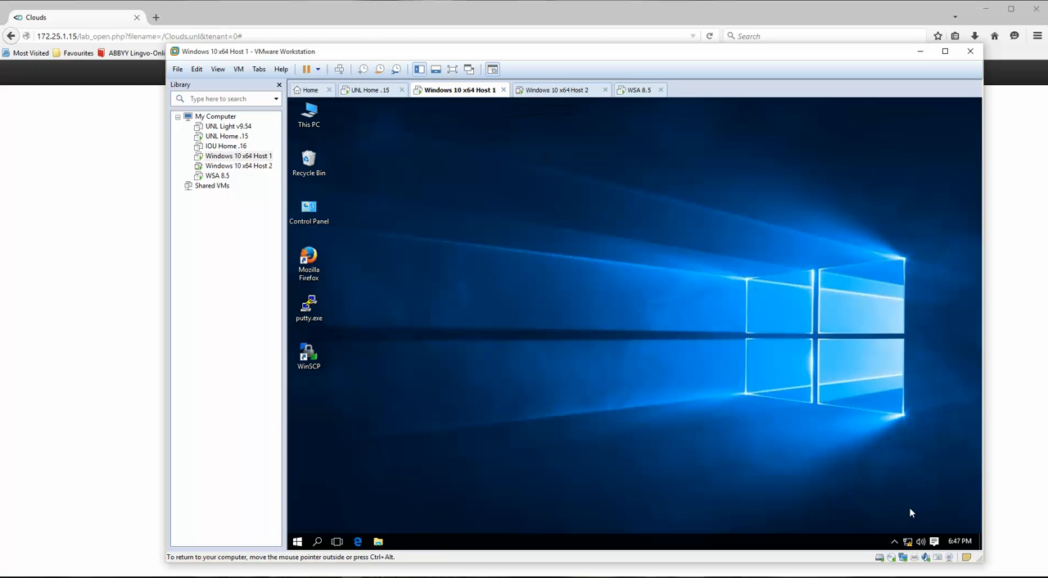
pyautogui.rightClick(907, 544)
pyautogui.click(905, 533)
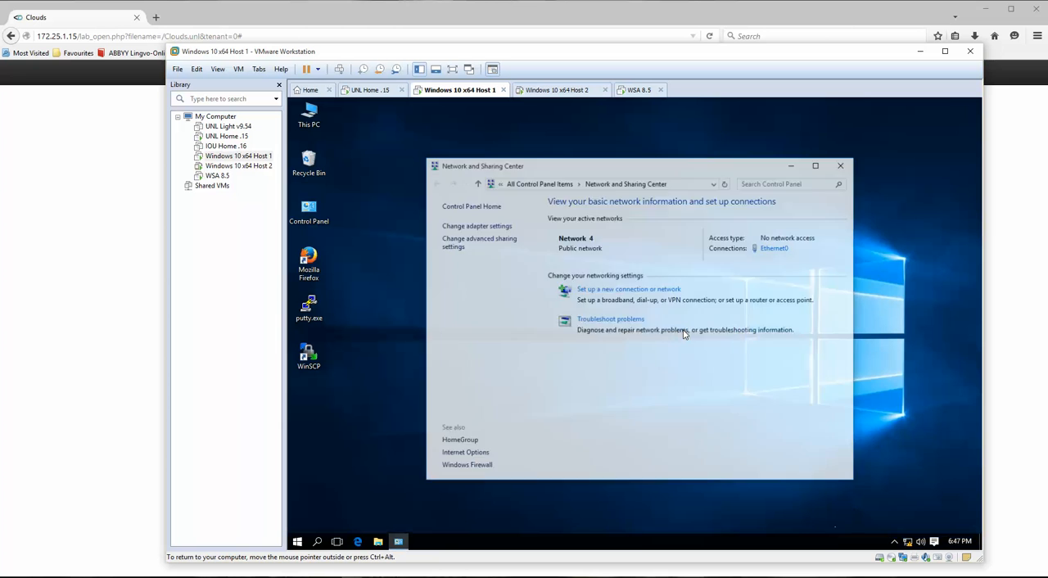
pyautogui.click(473, 226)
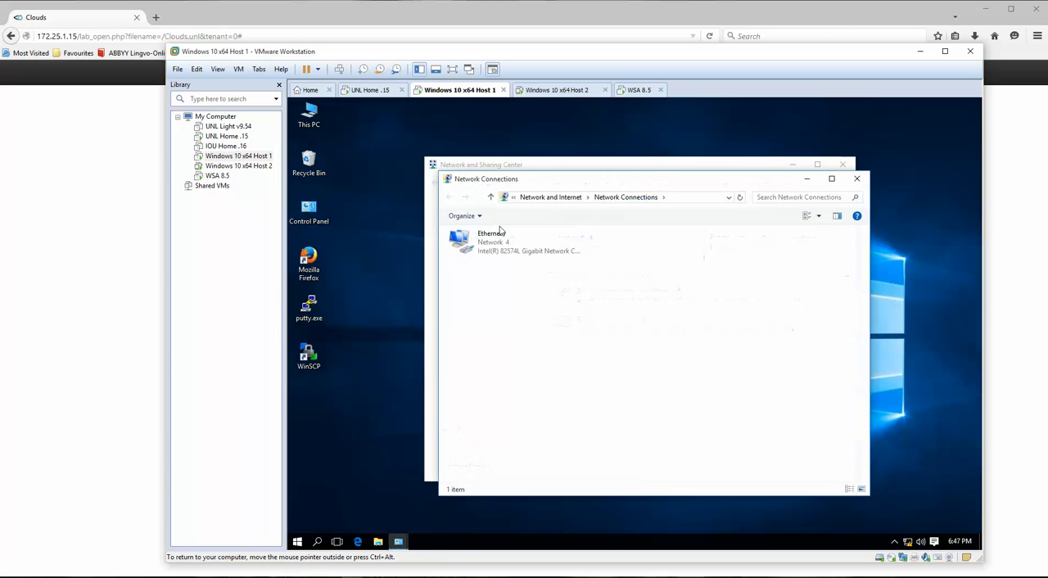
pyautogui.click(496, 250)
pyautogui.rightClick(496, 249)
pyautogui.click(533, 351)
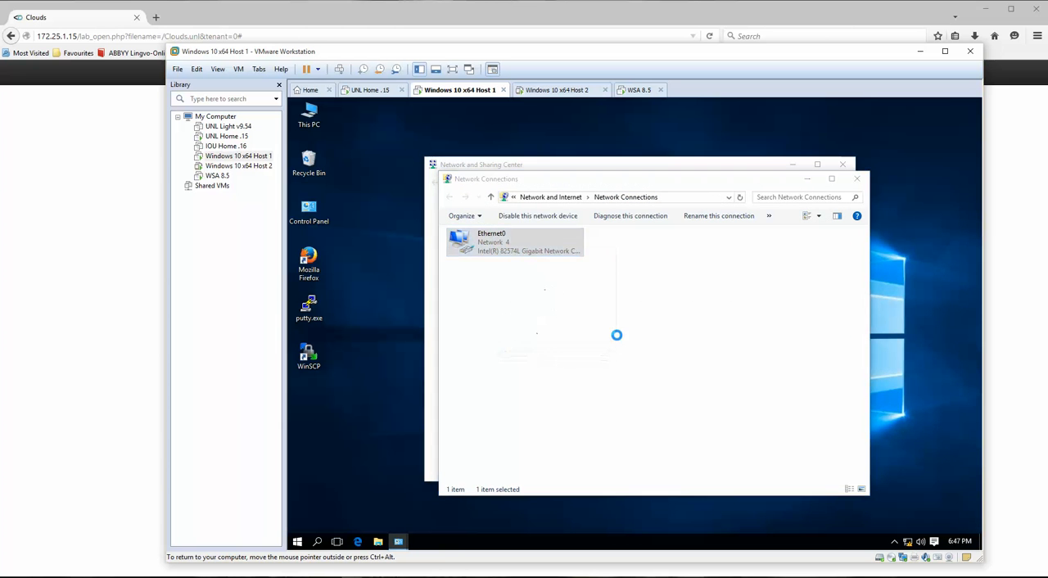
pyautogui.click(557, 343)
pyautogui.click(611, 395)
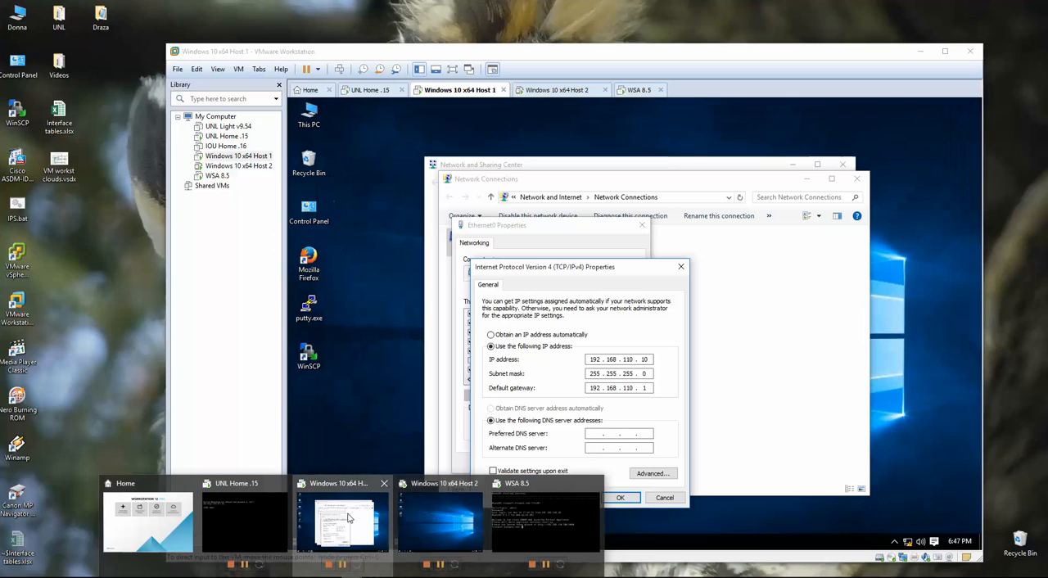
# - Accept Host 1's IPv4 settings and close its adapter properties and network windows
pyautogui.click(346, 524)
pyautogui.click(635, 500)
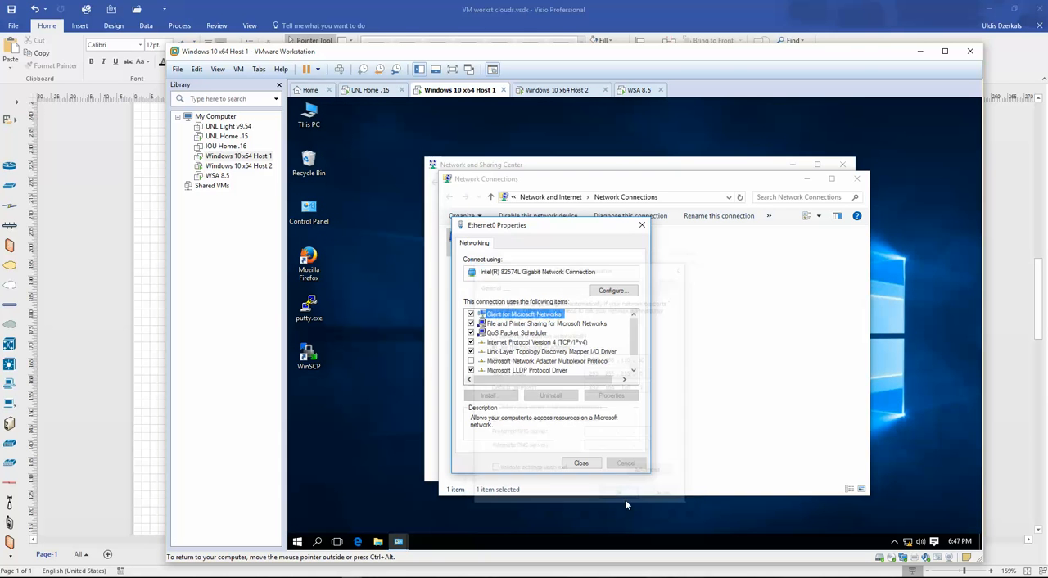
pyautogui.click(598, 463)
pyautogui.click(857, 179)
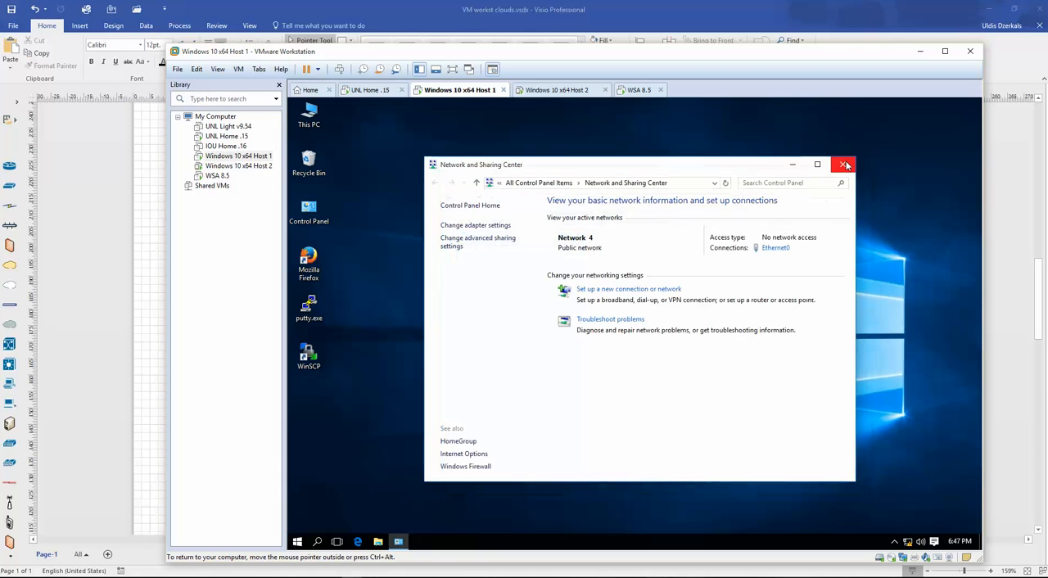
pyautogui.click(842, 164)
# - Open a Command Prompt on Host 1, ping 192.168.110.1, and interrupt the ping
pyautogui.rightClick(297, 542)
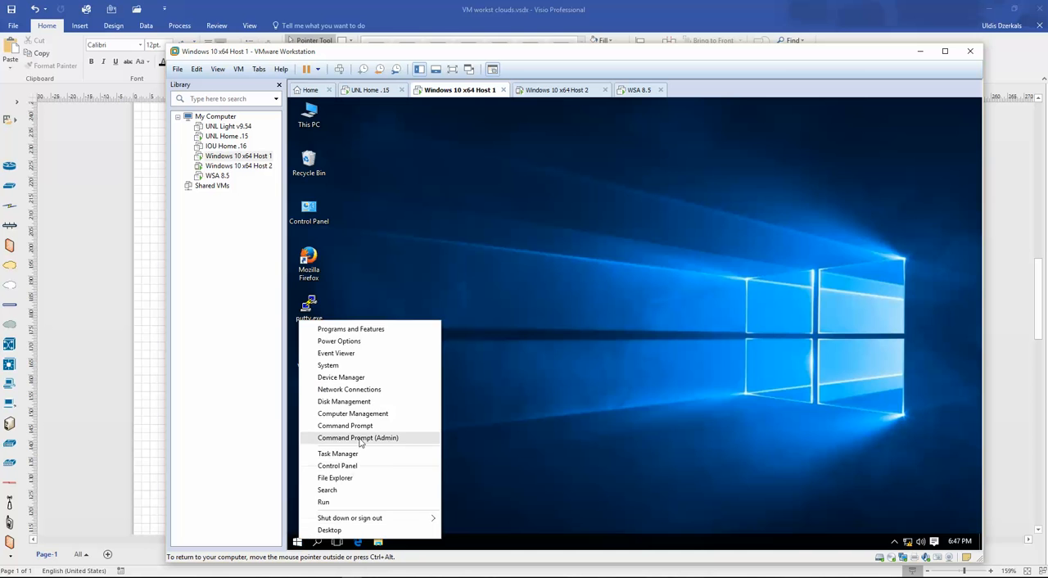
pyautogui.click(373, 427)
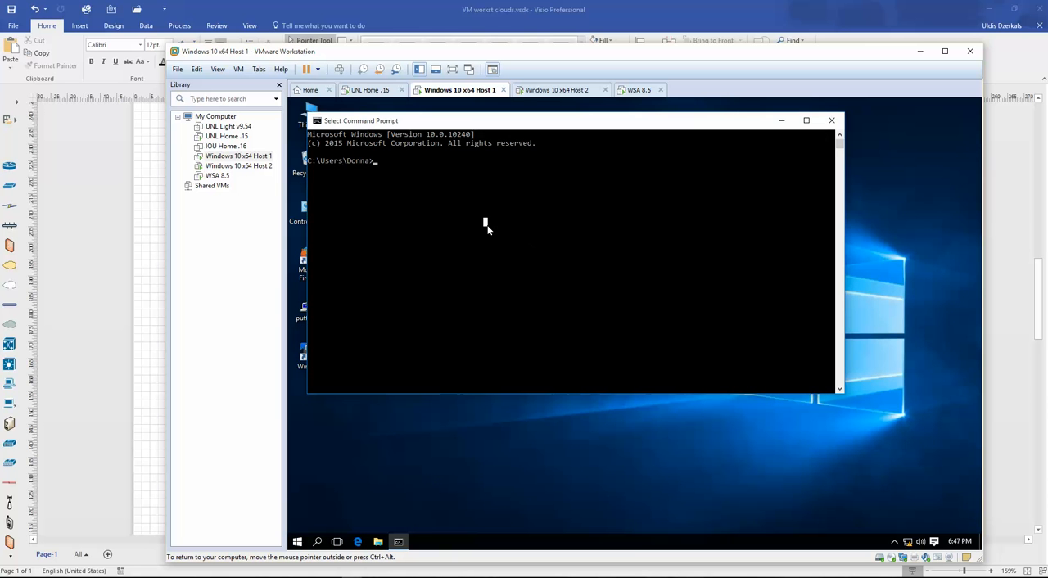
pyautogui.write('ping 192.168.110.1')
pyautogui.press('Return')
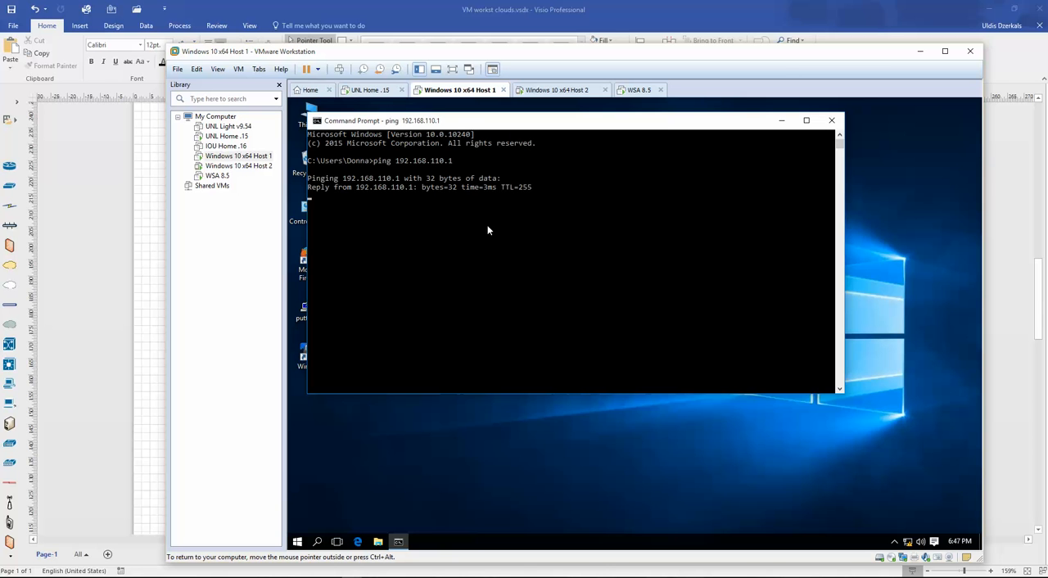
pyautogui.hotkey('ctrl', 'c')
pyautogui.press('Return')
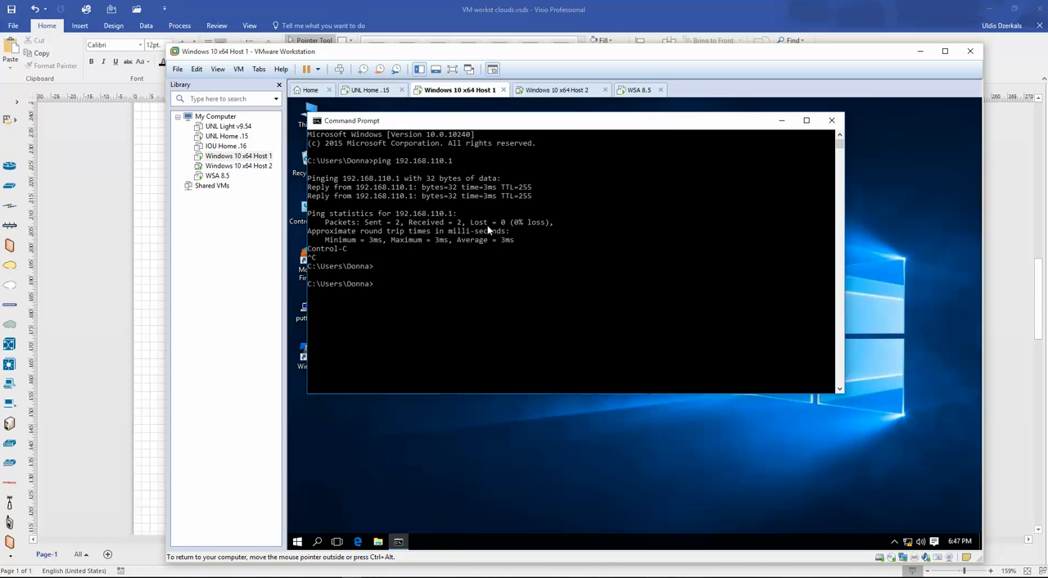
# - Switch to the SWvIOS terminal session and ping 192.168.112.10 from SW1
pyautogui.click(240, 576)
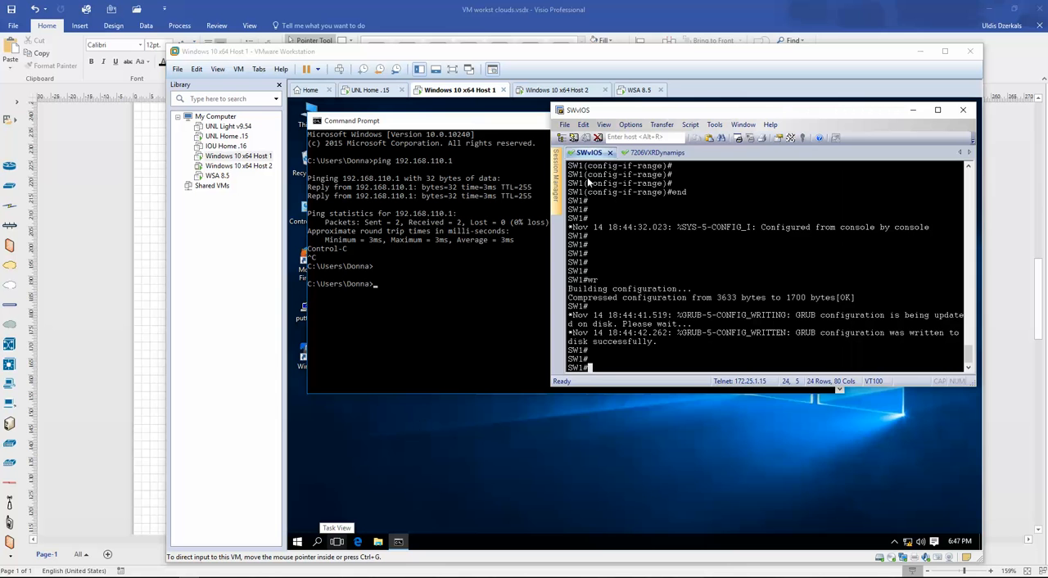
pyautogui.write('ping 192.168.112.10')
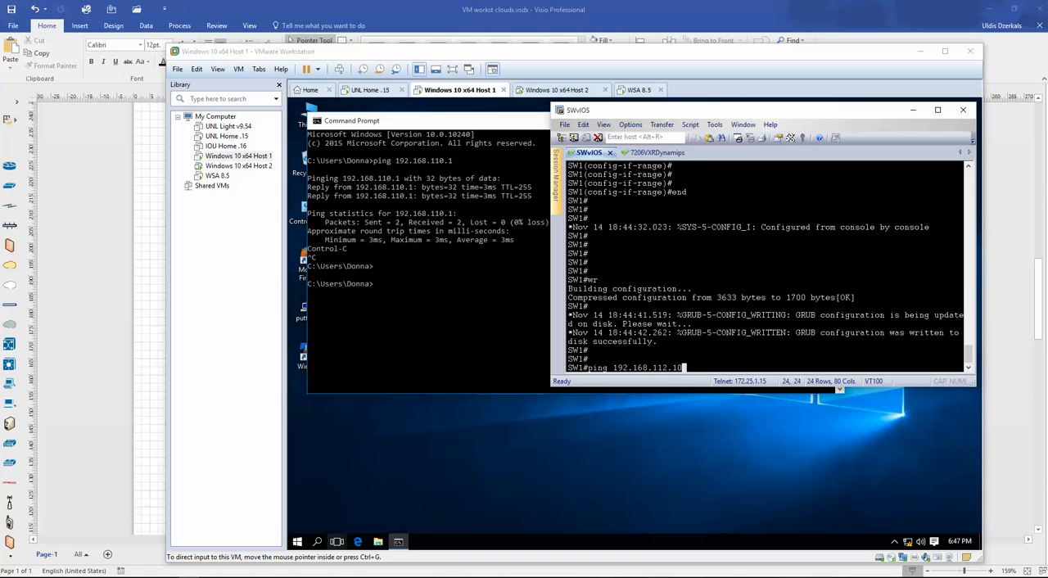
pyautogui.press('Return')
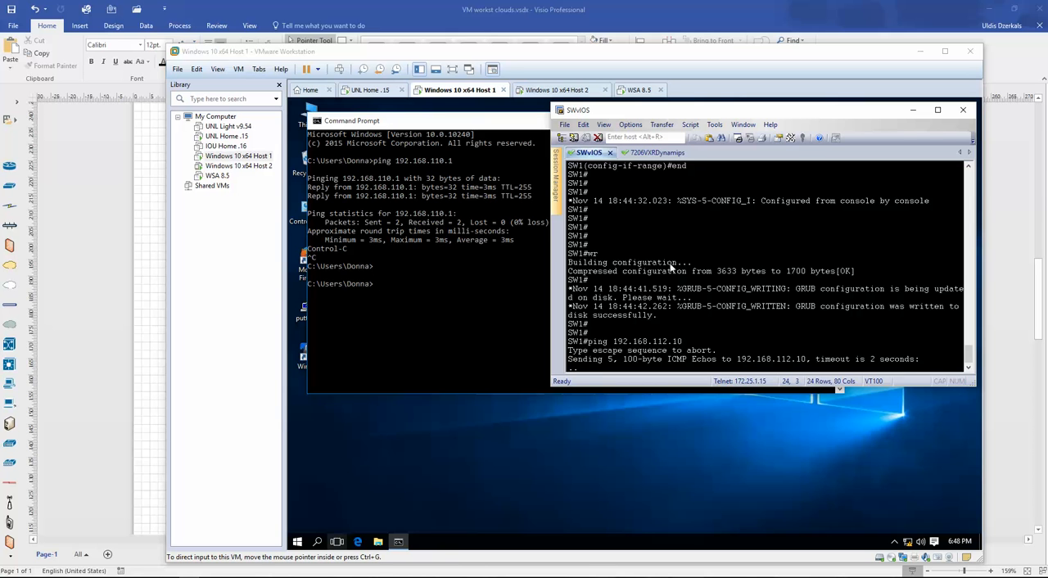
# - On Host 1, open Windows Firewall's advanced security settings and find the File and Printer Sharing echo request rules among the inbound rules
pyautogui.click(297, 546)
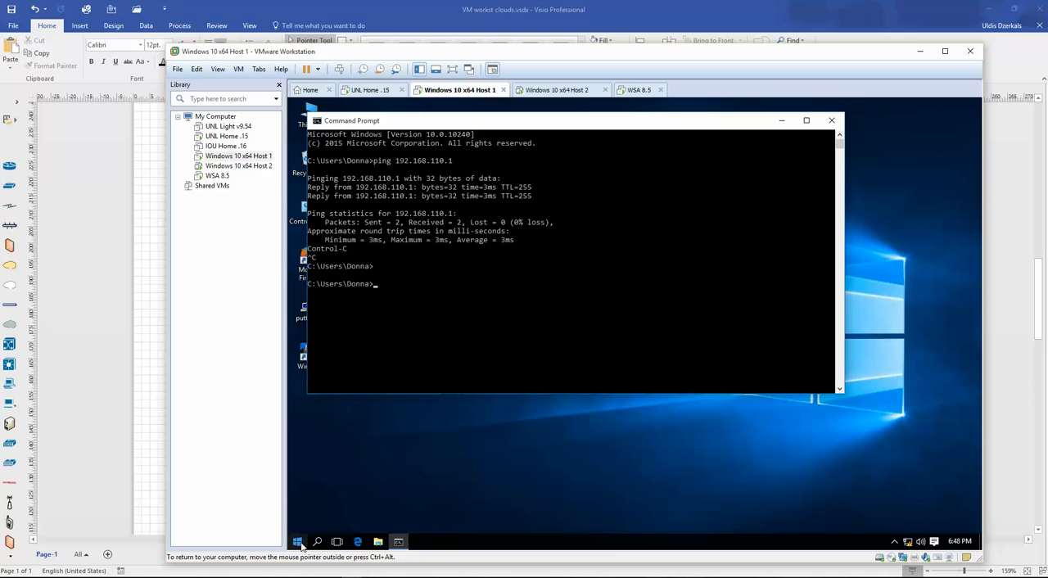
pyautogui.rightClick(299, 545)
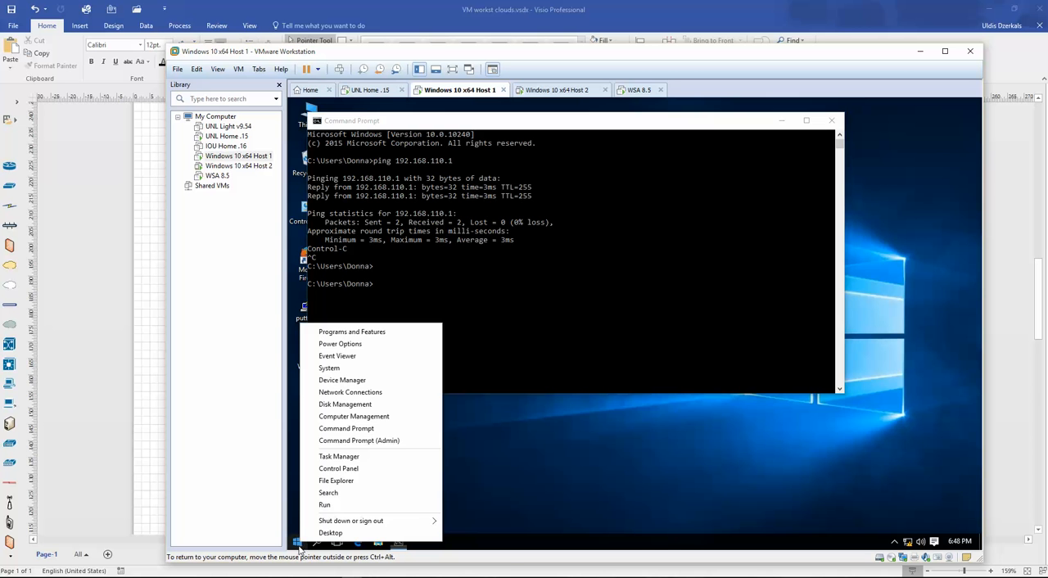
pyautogui.click(354, 470)
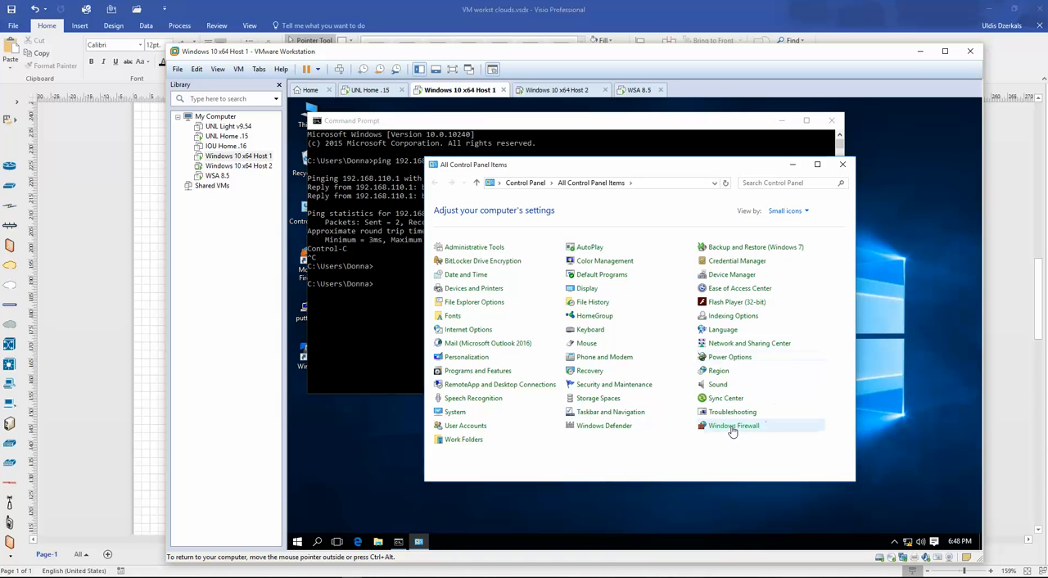
pyautogui.click(732, 428)
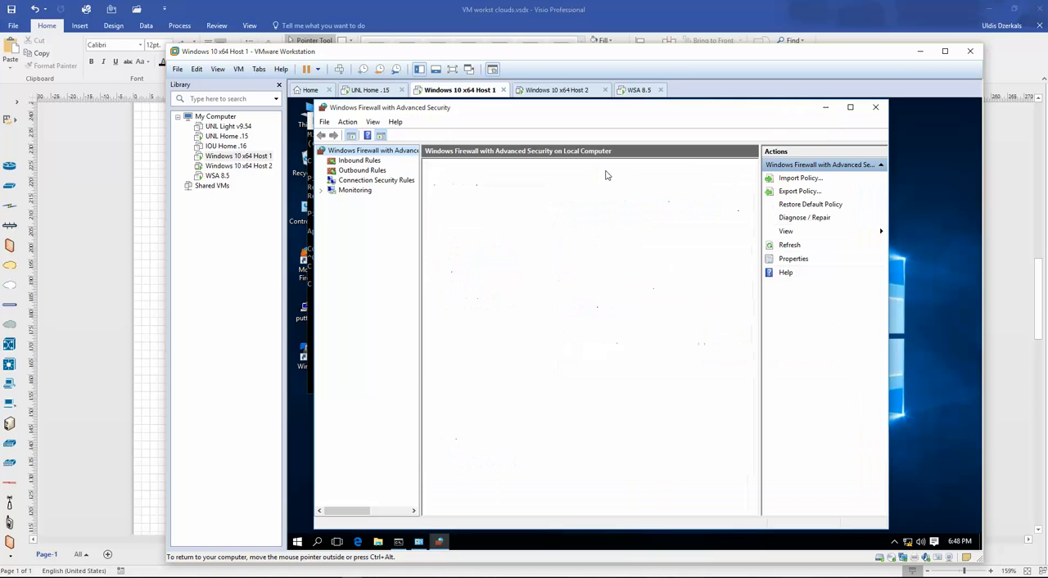
pyautogui.click(359, 162)
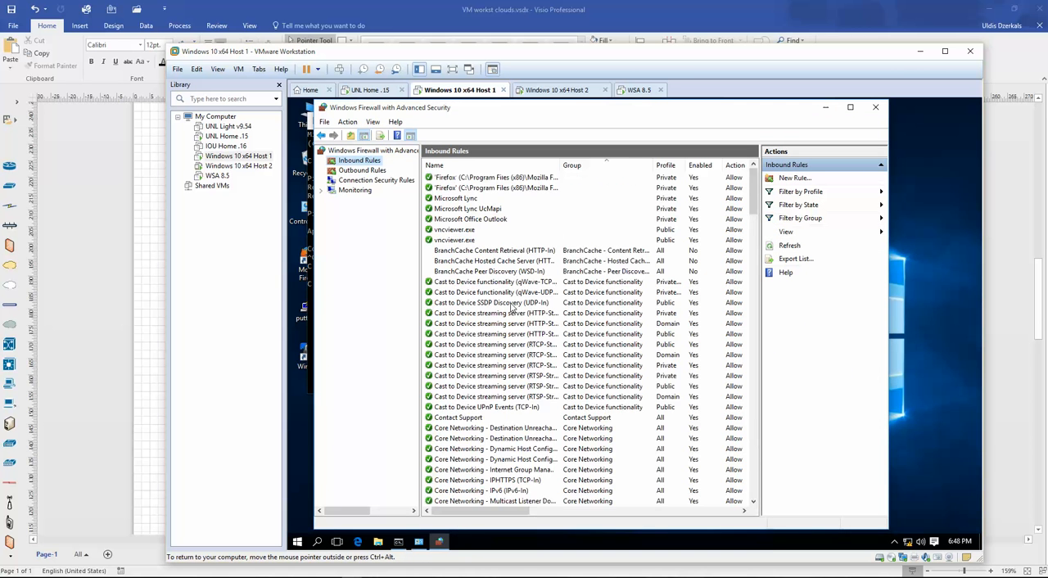
pyautogui.scroll(-10, 541, 327)
pyautogui.scroll(-3, 547, 376)
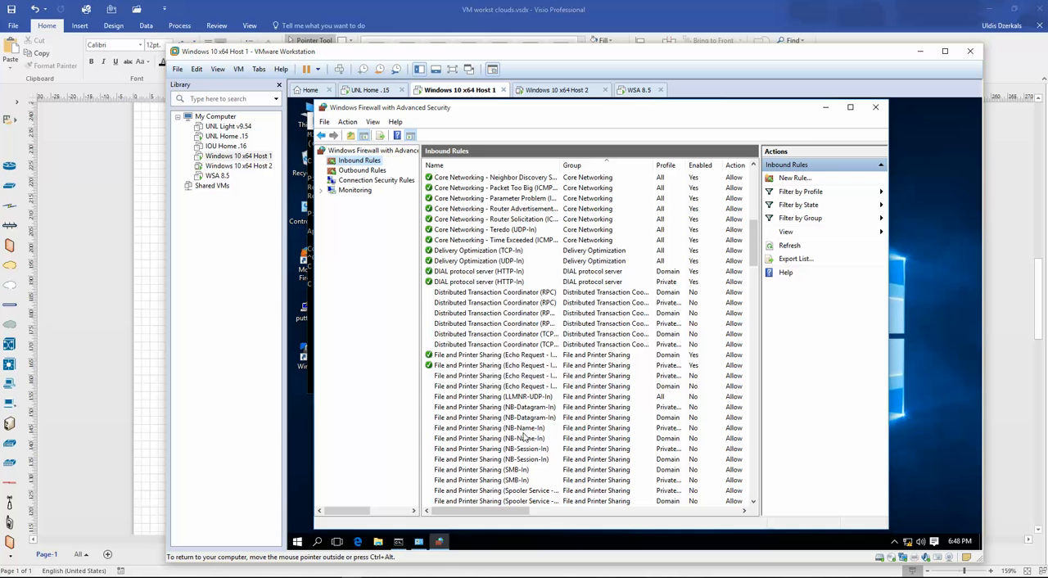
# - Check the scope of the Domain-profile inbound ICMPv4 echo request rule and close its properties without changes
pyautogui.click(541, 356)
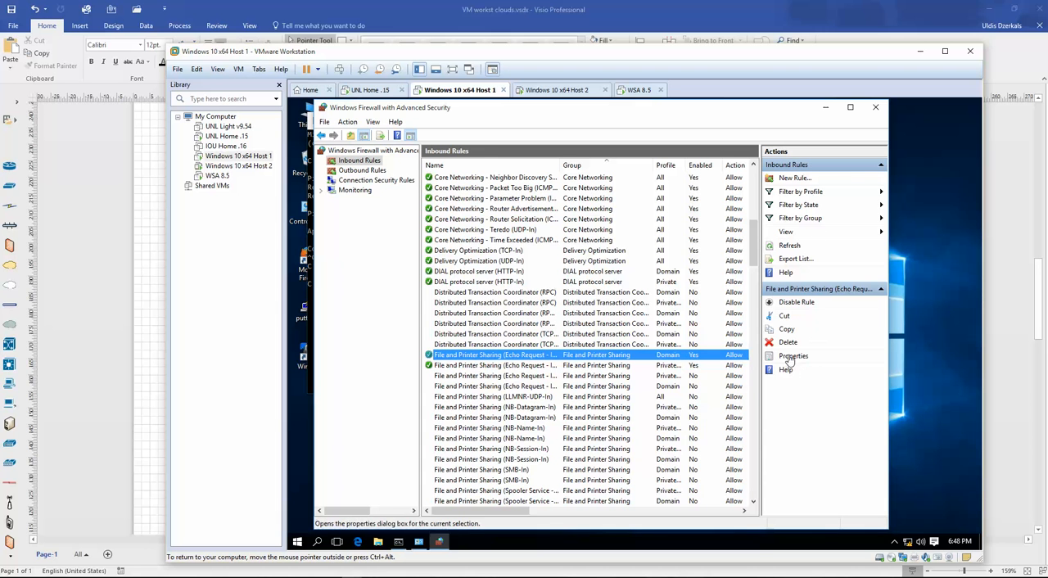
pyautogui.click(789, 355)
pyautogui.click(563, 181)
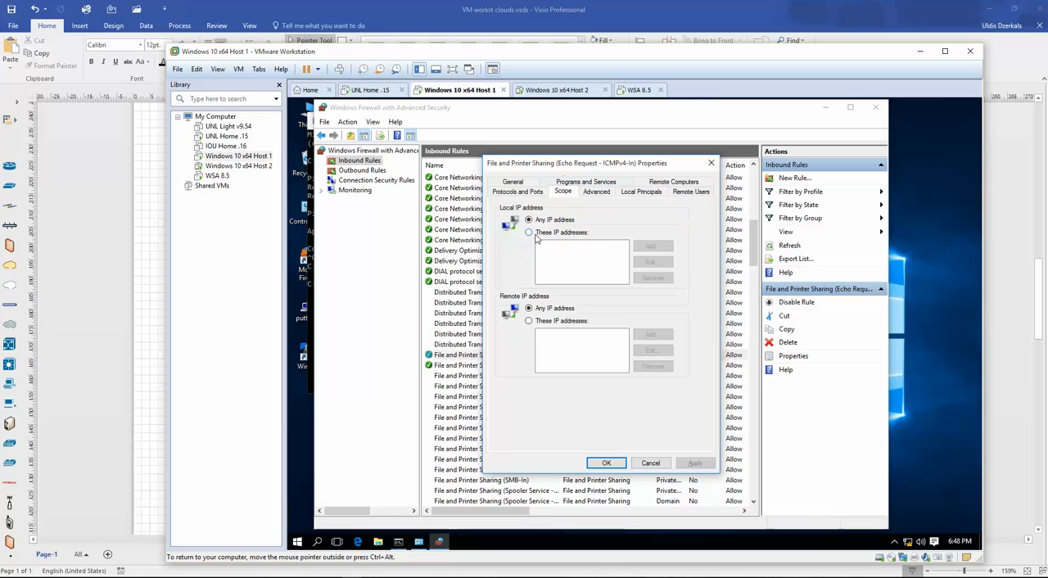
pyautogui.click(651, 463)
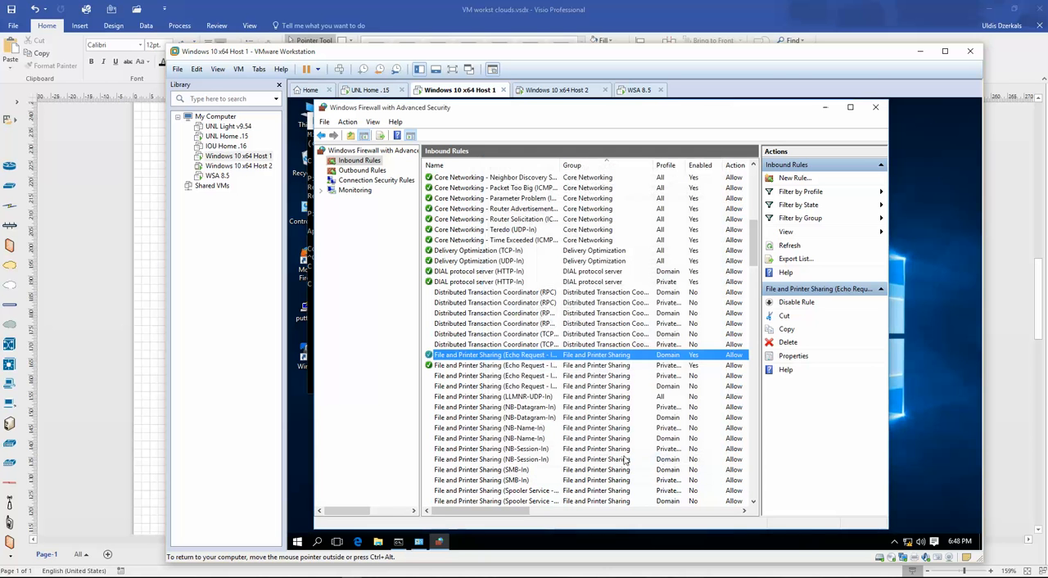
# - Set the remote IP scope of the Private-profile inbound ICMPv4 echo request rule to any IP address
pyautogui.click(499, 366)
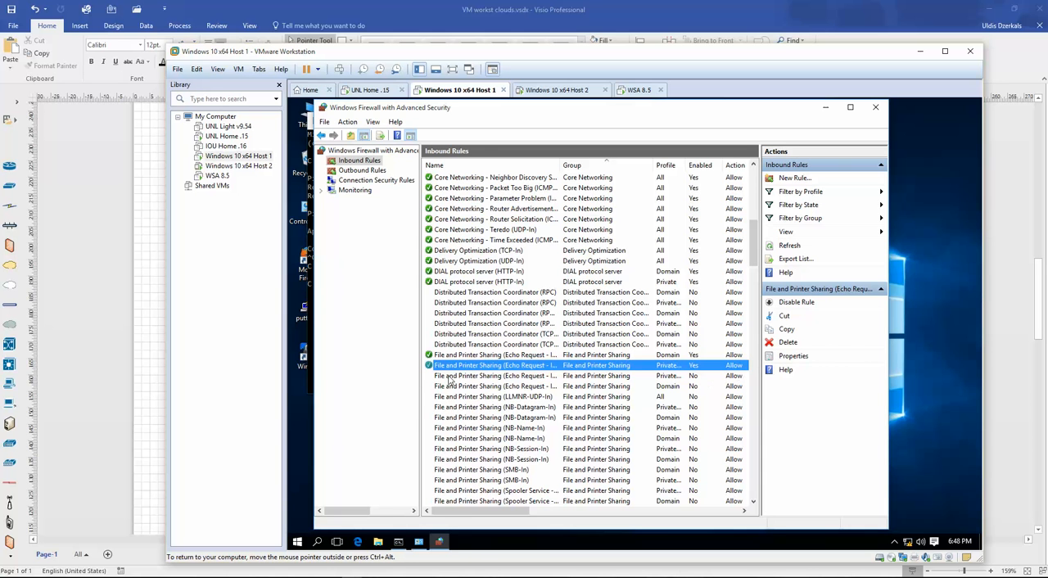
pyautogui.click(518, 356)
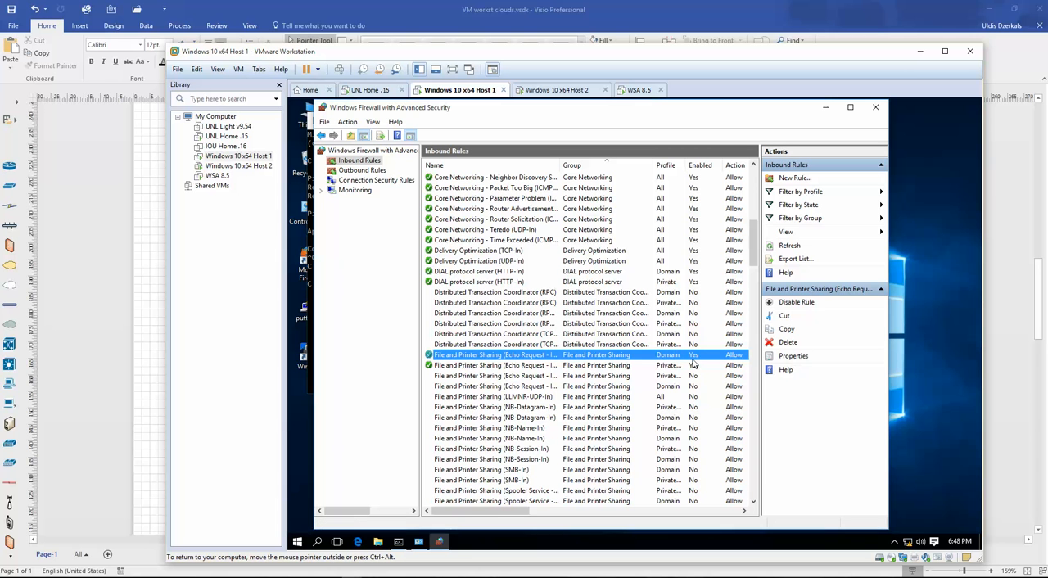
pyautogui.click(794, 357)
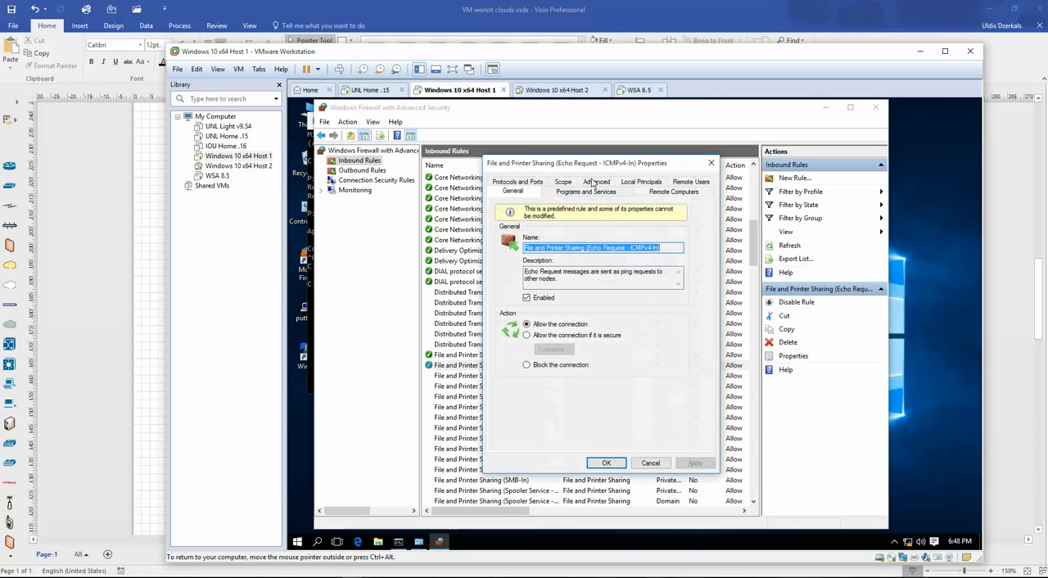
pyautogui.click(567, 183)
pyautogui.click(561, 310)
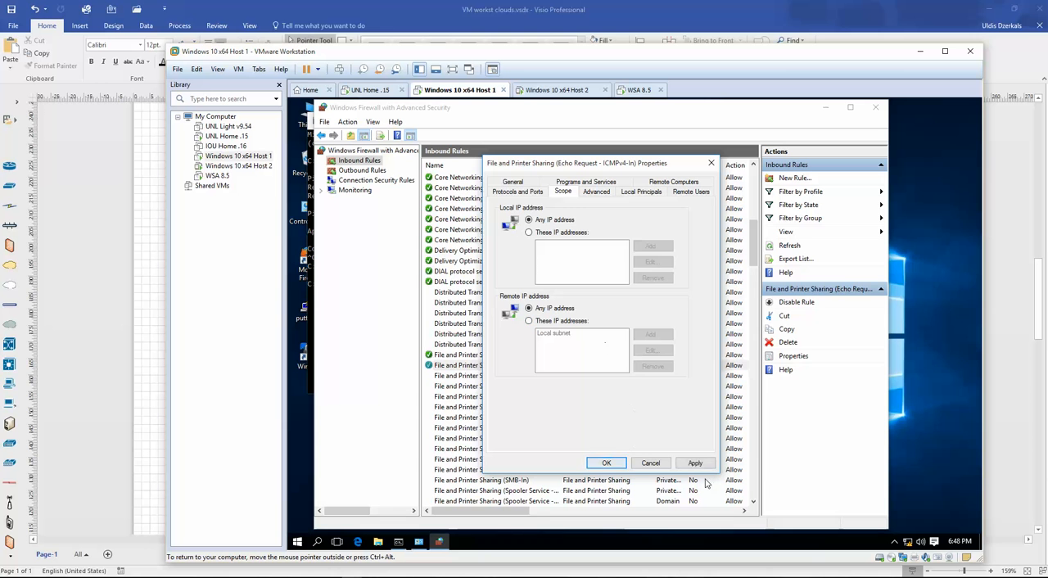
pyautogui.click(605, 463)
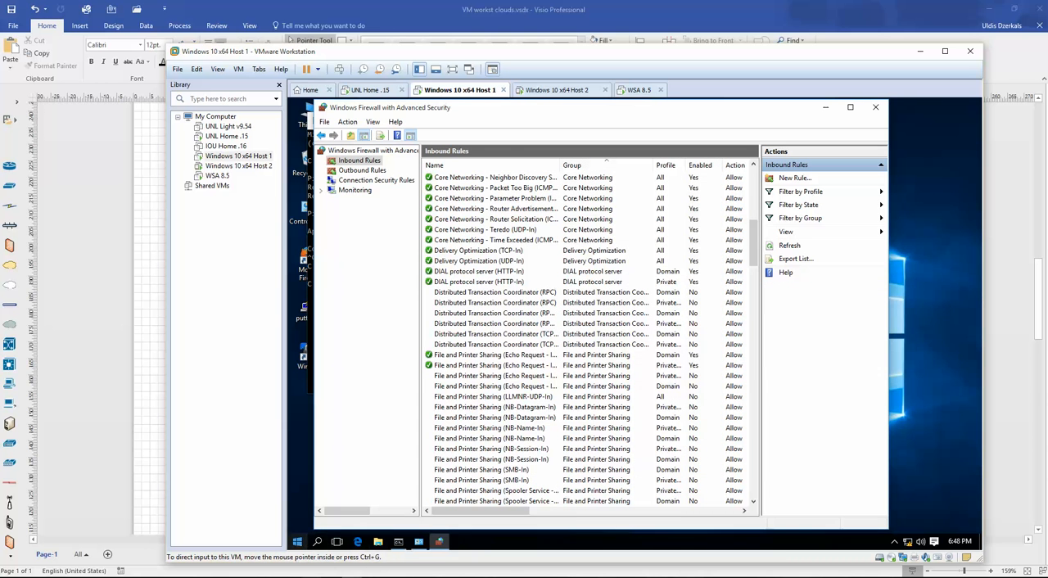
# - Switch to the SWvIOS terminal session and repeat the ping to 192.168.112.10 from SW1
pyautogui.hotkey('alt', 'Tab')
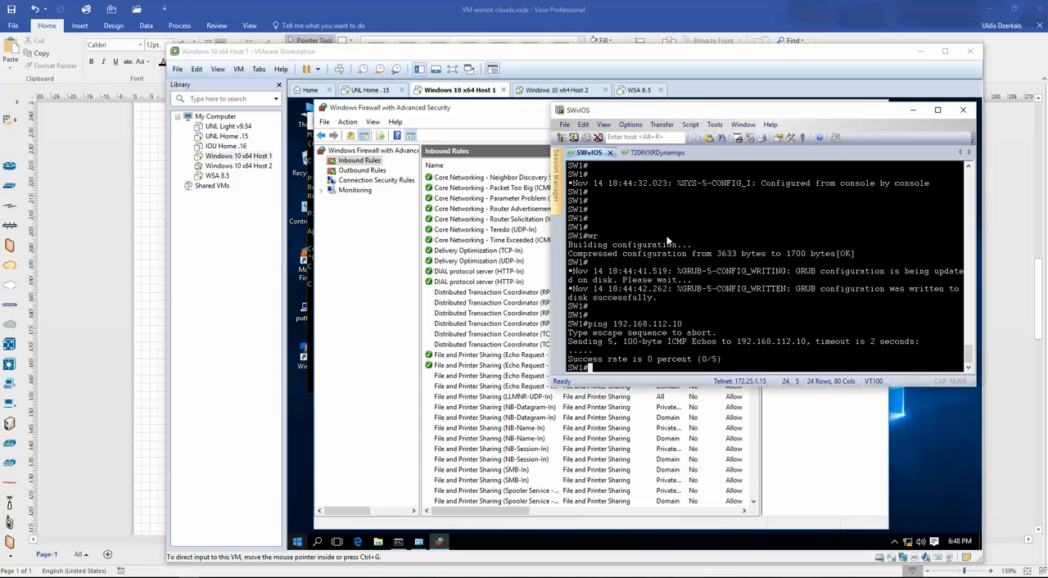
pyautogui.press('Up')
pyautogui.press('Return')
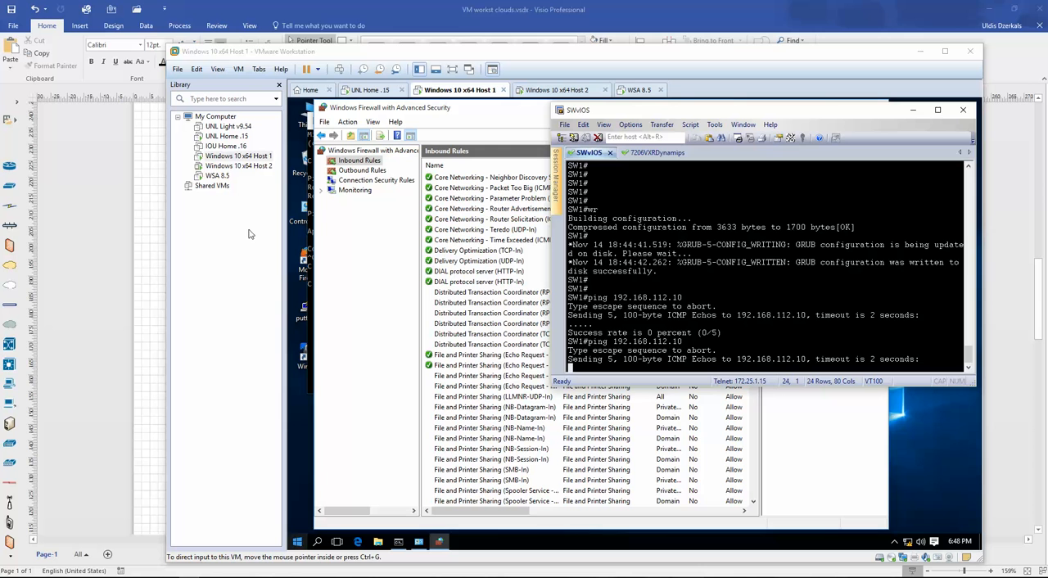
# - Return to Host 1's firewall, open the outbound rules, and check the scope of the Domain-profile ICMPv4 echo request rule
pyautogui.click(482, 364)
pyautogui.click(491, 376)
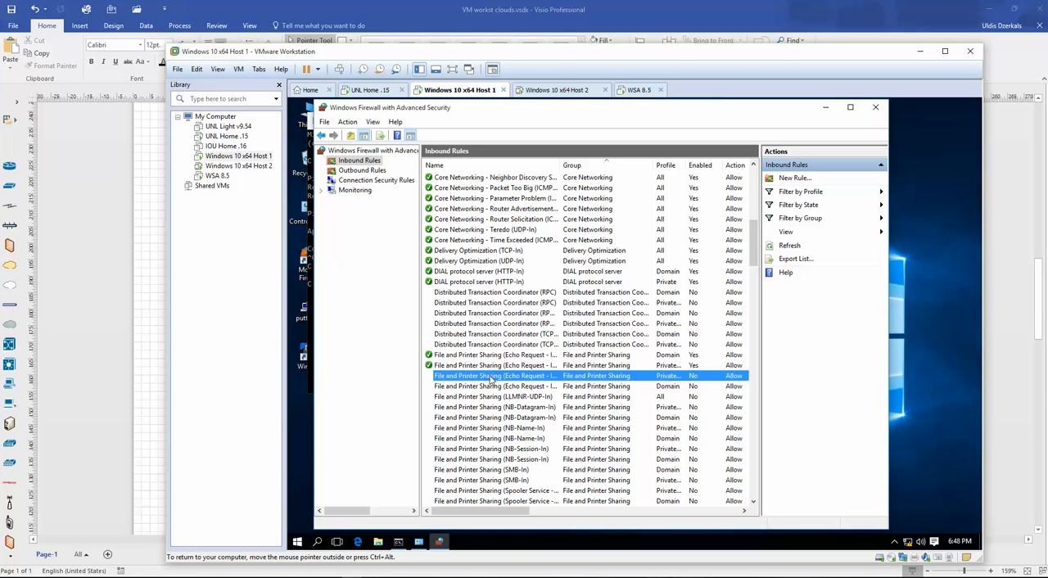
pyautogui.moveTo(560, 165); pyautogui.dragTo(599, 164)
pyautogui.click(359, 171)
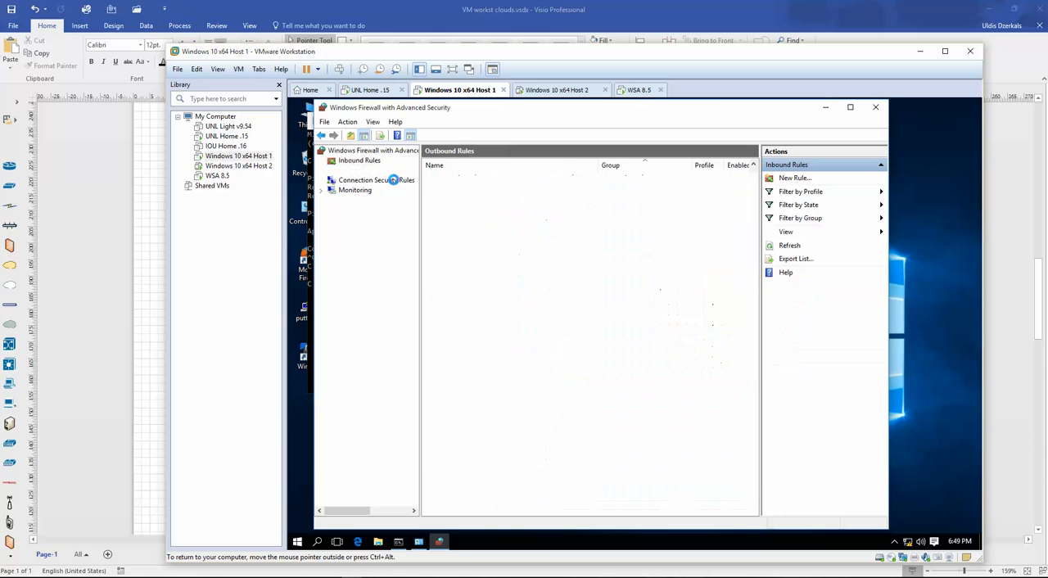
pyautogui.click(518, 430)
pyautogui.scroll(-7, 631, 381)
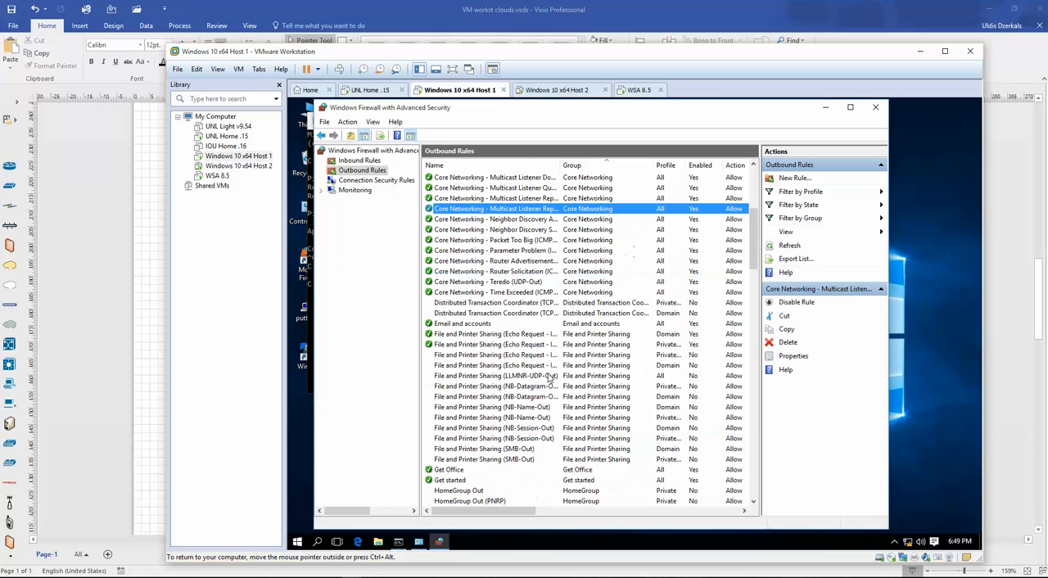
pyautogui.click(526, 335)
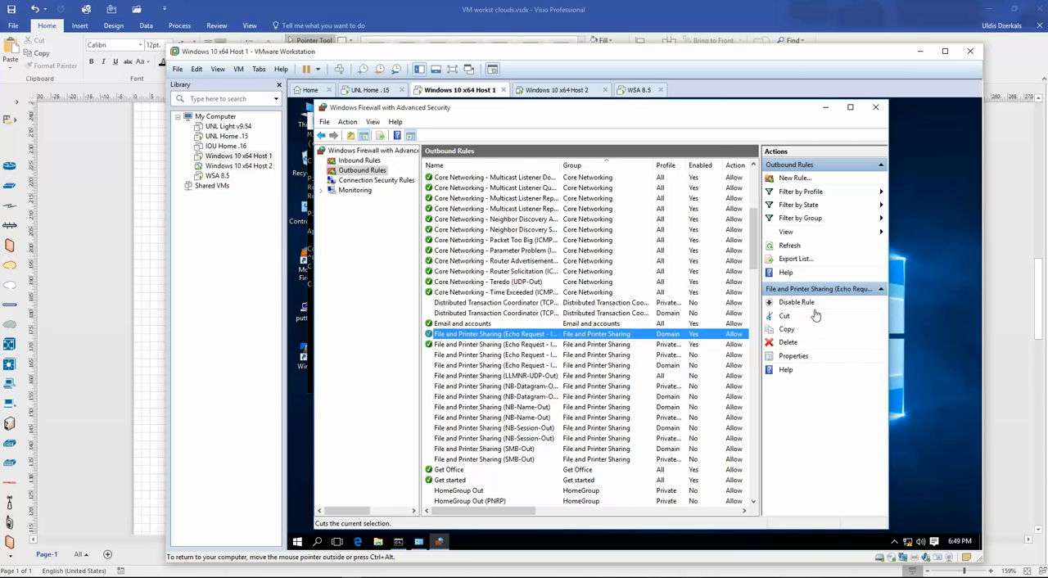
pyautogui.click(794, 357)
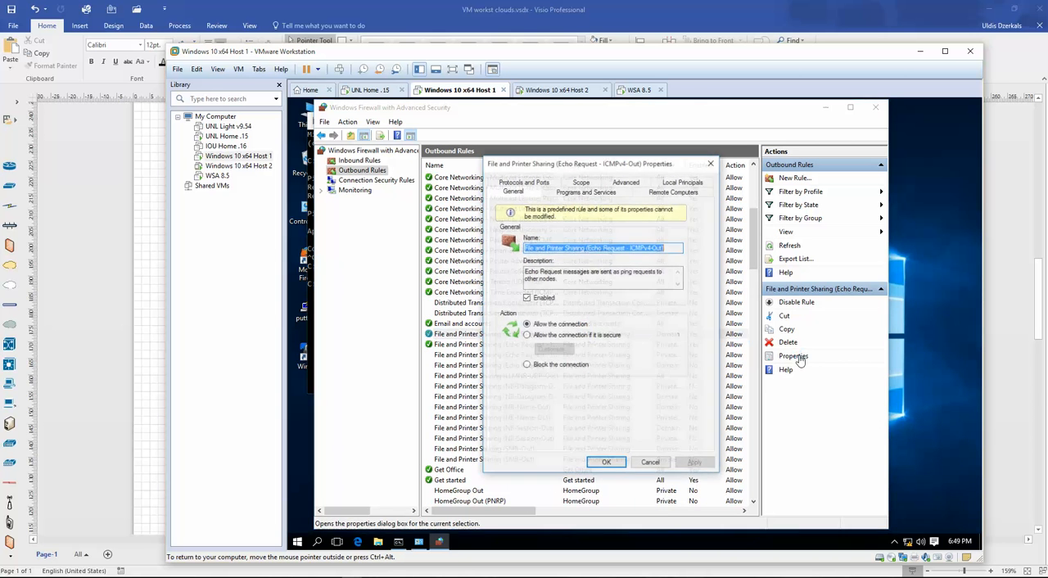
pyautogui.click(580, 182)
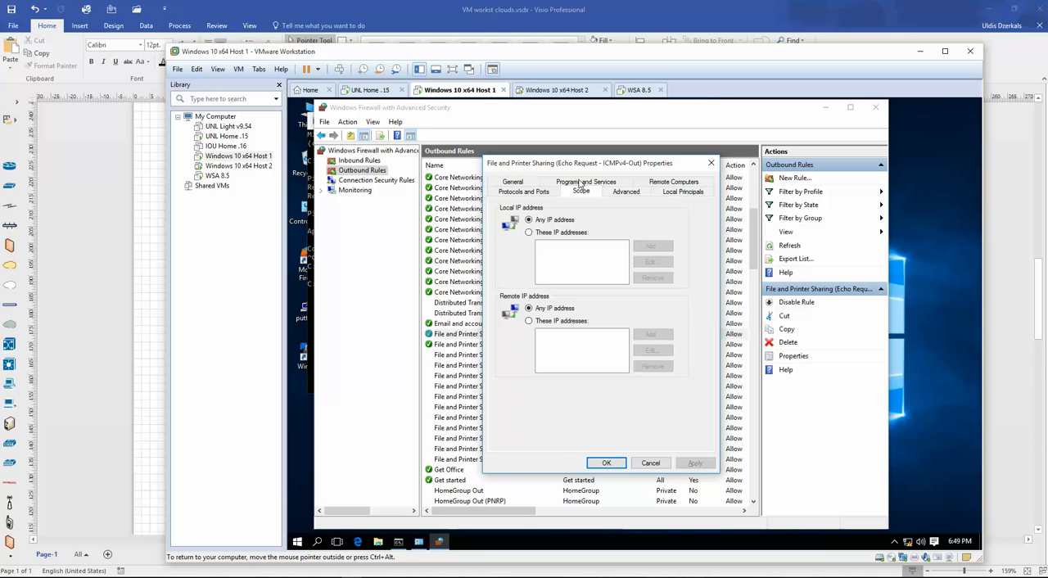
pyautogui.click(611, 464)
# - Set the remote IP scope of the Private-profile outbound ICMPv4 echo request rule to any IP address
pyautogui.click(489, 347)
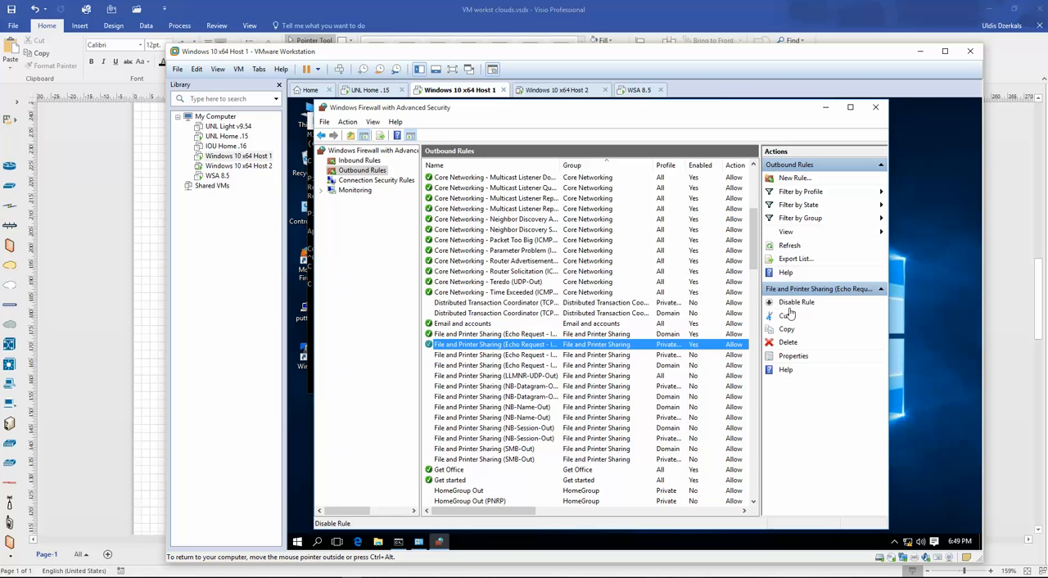
pyautogui.click(793, 358)
pyautogui.click(581, 190)
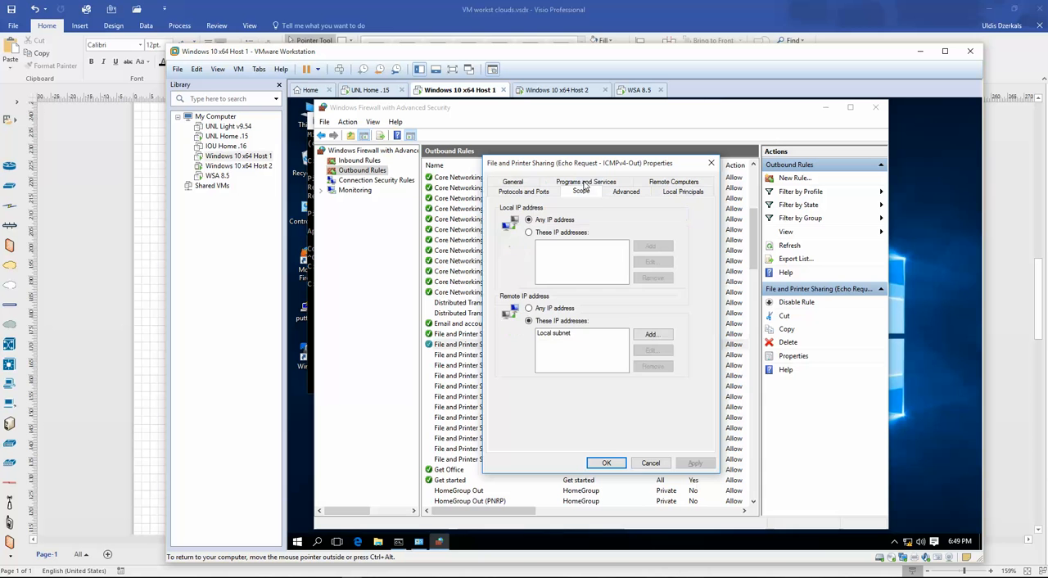
pyautogui.click(548, 308)
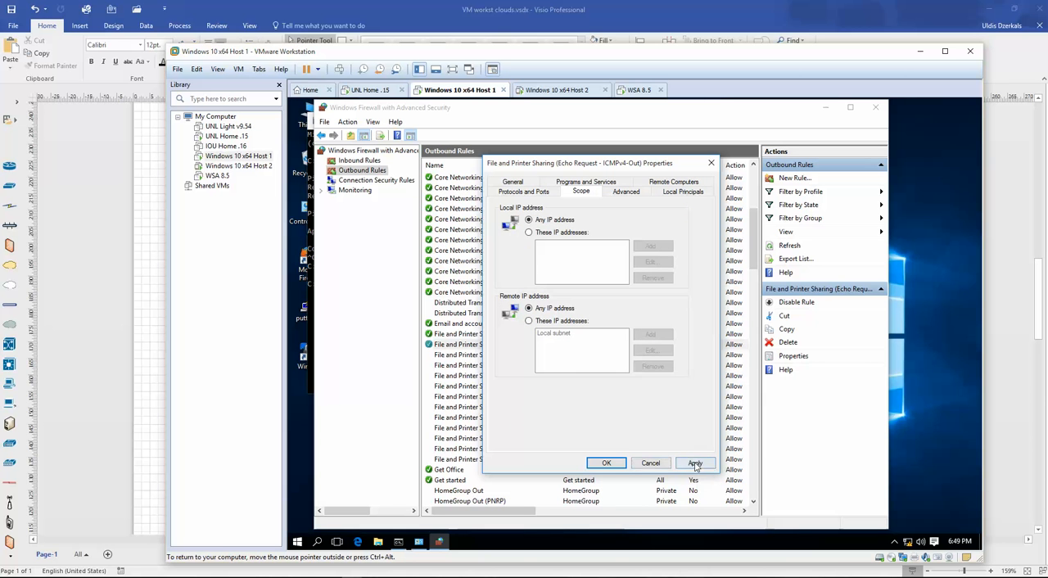
pyautogui.click(695, 462)
pyautogui.click(605, 463)
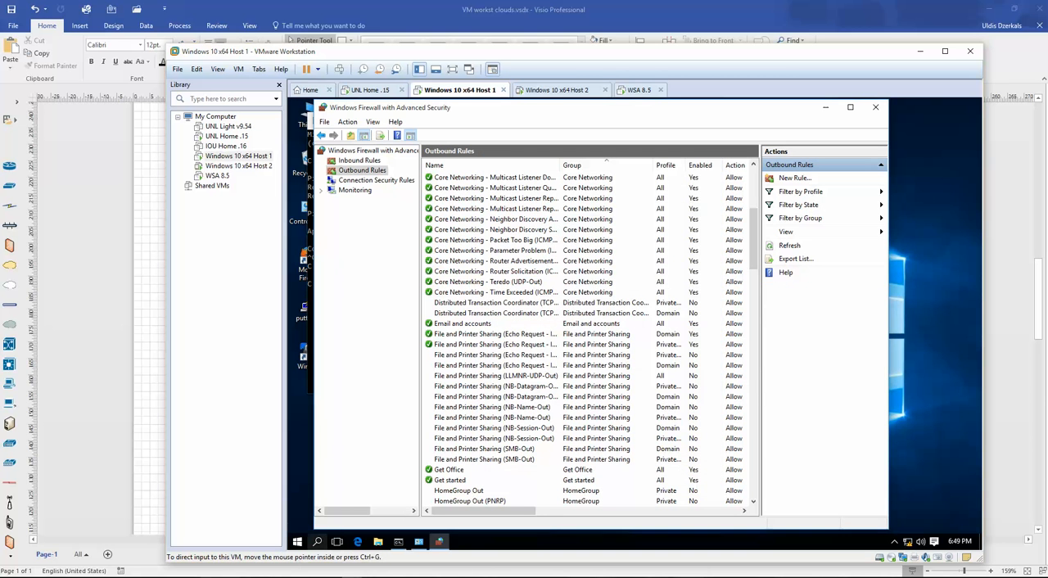
# - Go back to the SW1 console and ping 192.168.112.10 again to retest with the adjusted outbound rule
pyautogui.click(220, 577)
pyautogui.press('Up')
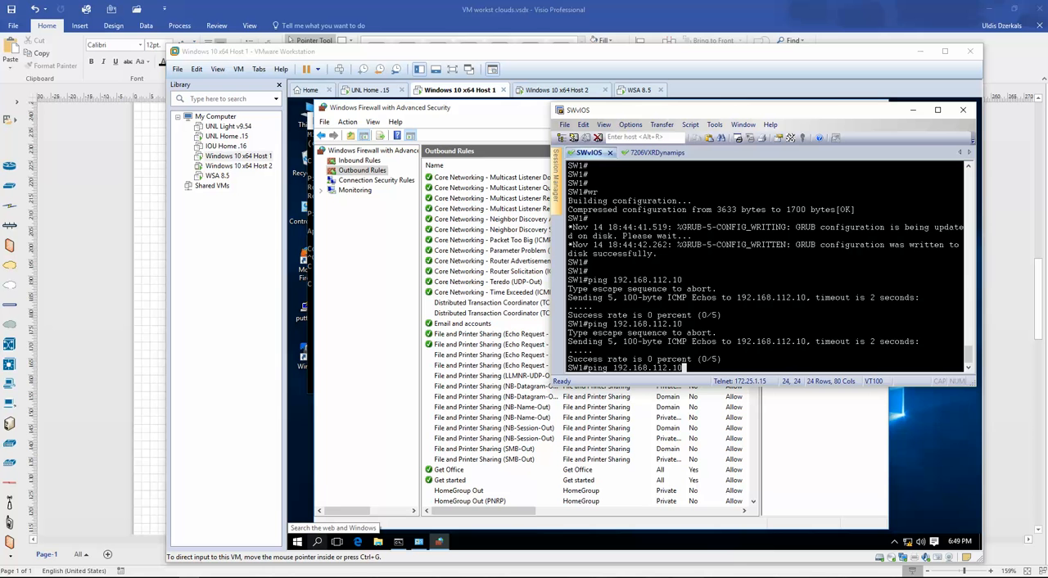
pyautogui.press('Return')
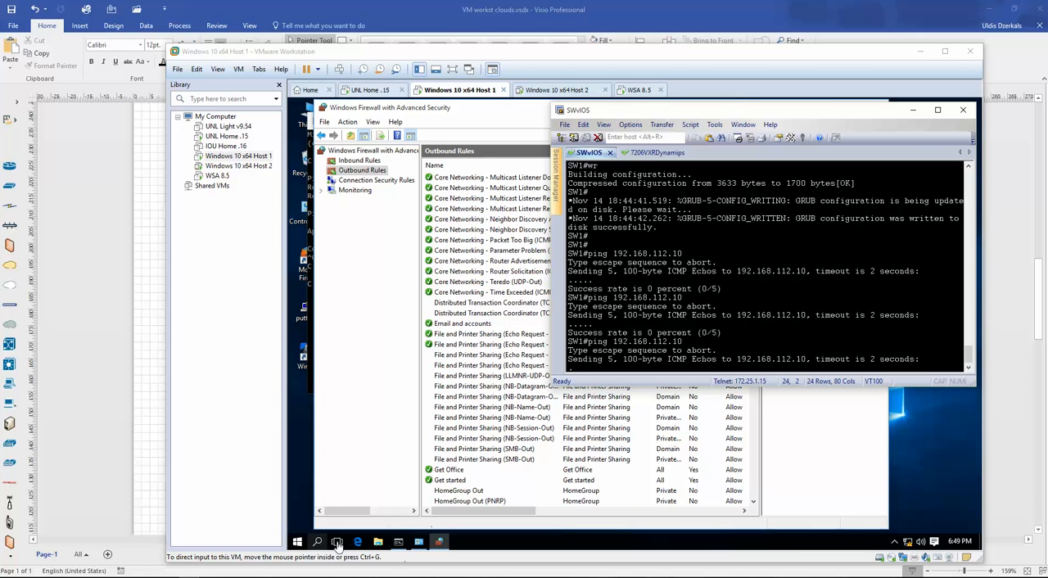
# - Bring up Host 1's Command Prompt and run ipconfig to check its IP configuration
pyautogui.click(398, 542)
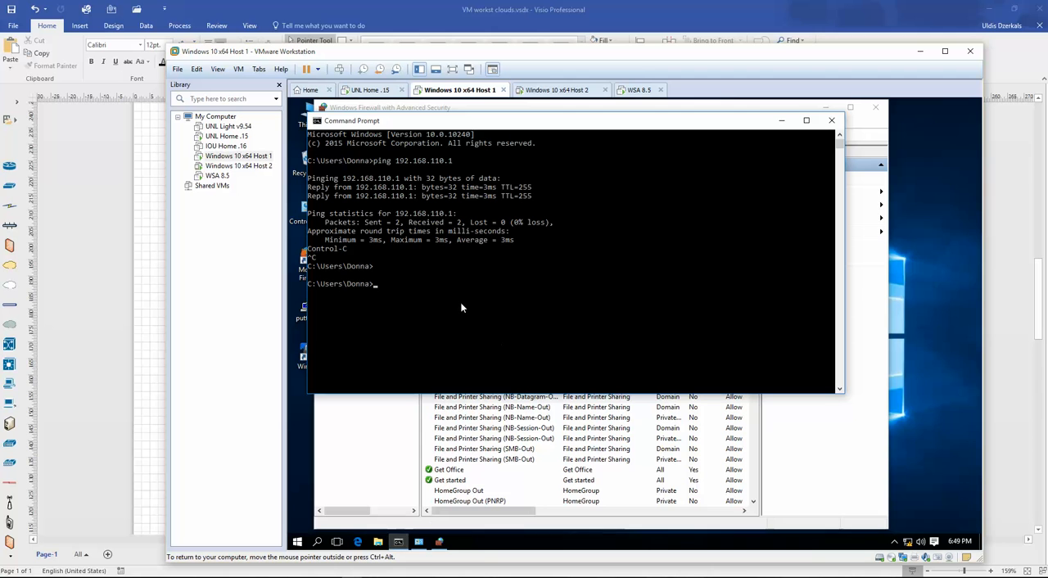
pyautogui.click(459, 294)
pyautogui.press('Escape')
pyautogui.write('ipconfig')
pyautogui.press('Return')
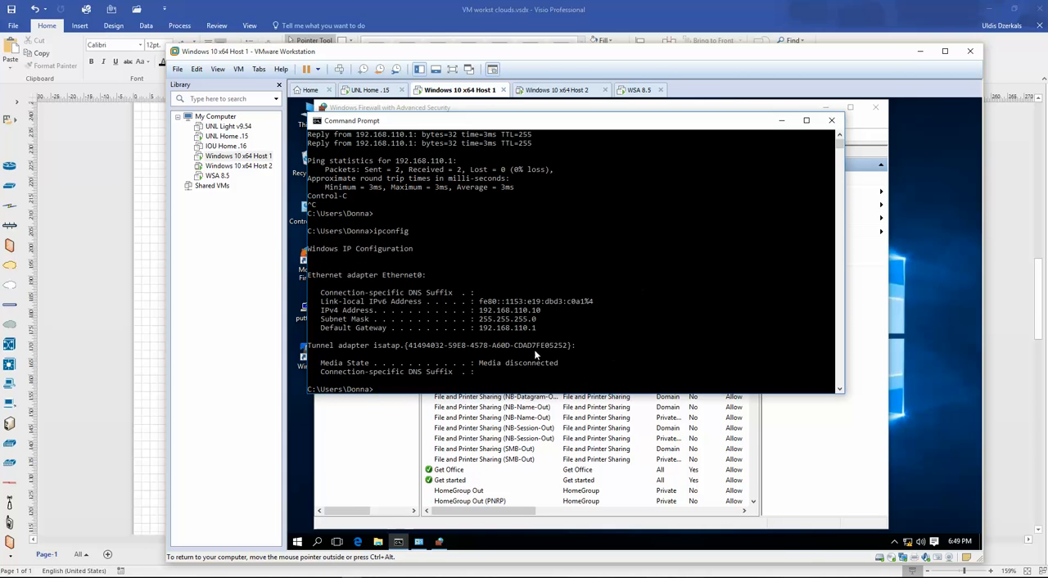
pyautogui.press('F9')
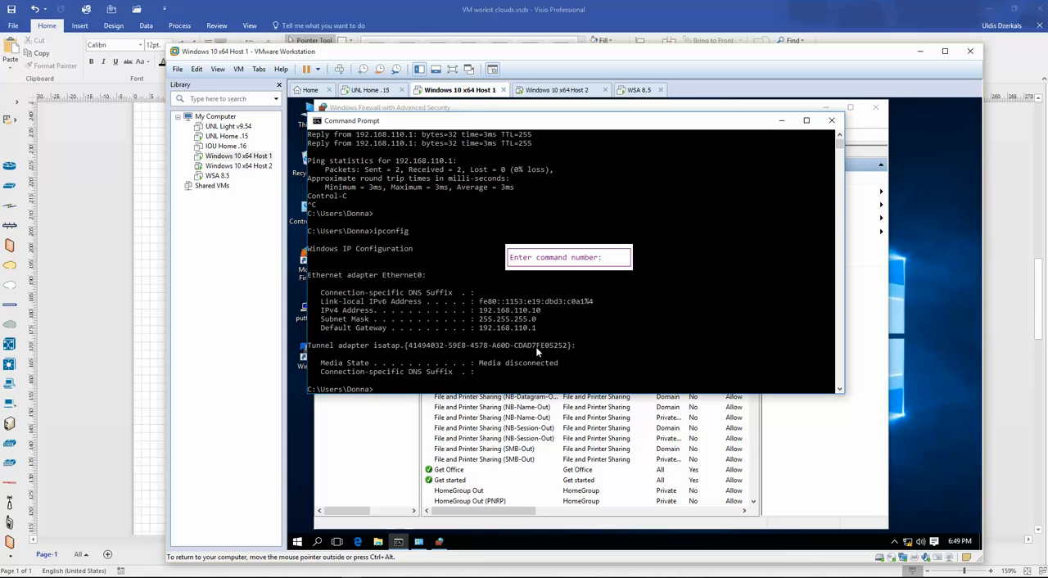
pyautogui.click(583, 331)
# - Review the Visio network diagram, and compare its addressing with the earlier 192.168.112.10 pings in the SWvIOS session
pyautogui.click(679, 18)
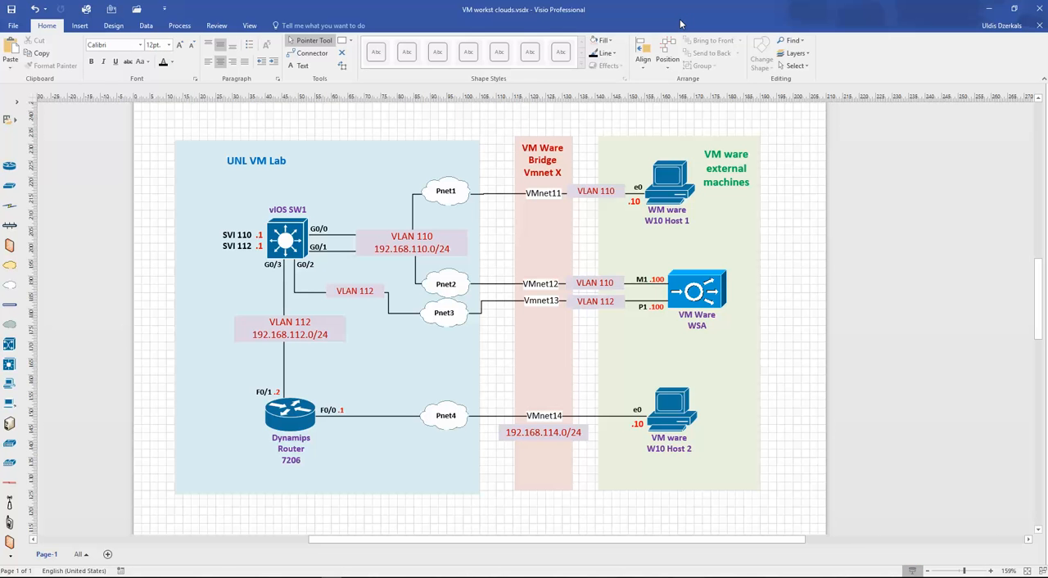
pyautogui.hotkey('alt', 'Tab')
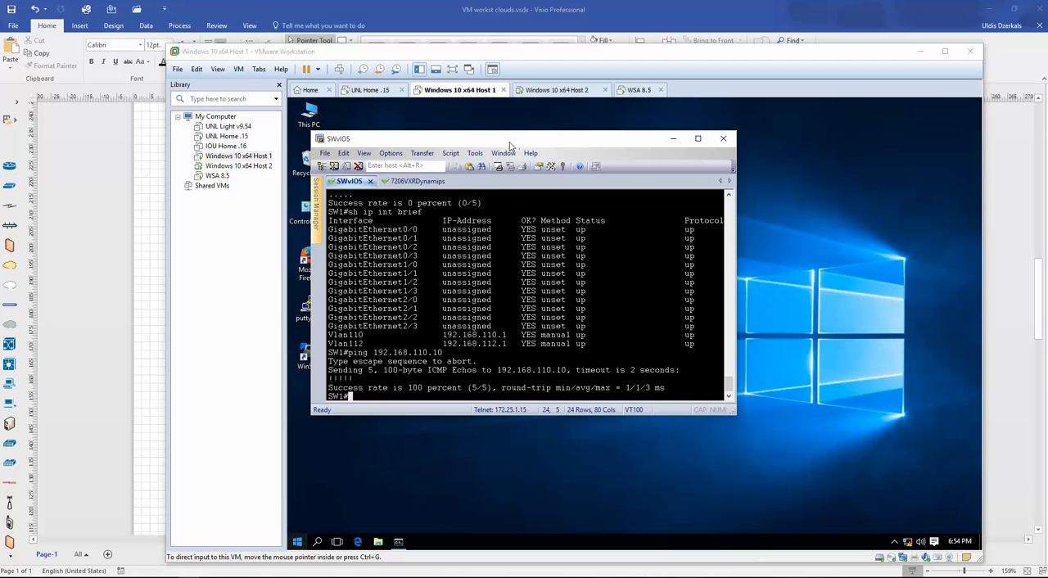
pyautogui.scroll(4, 471, 270)
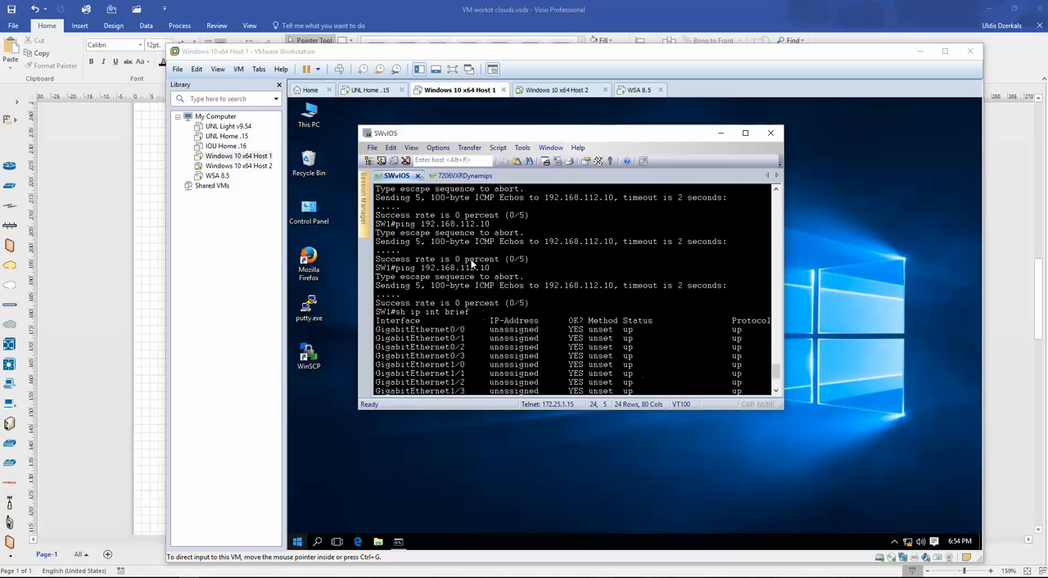
pyautogui.doubleClick(423, 226)
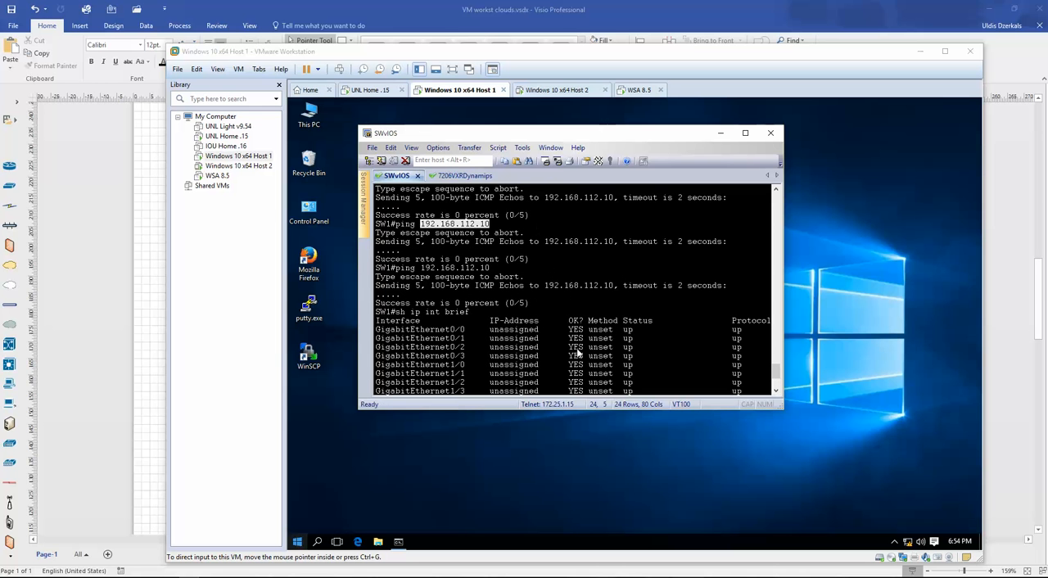
# - Check SW1's interface addresses and ping Host 1 at 192.168.110.10 repeatedly from the SW1 console
pyautogui.moveTo(536, 320); pyautogui.dragTo(549, 321)
pyautogui.scroll(-4, 606, 338)
pyautogui.click(475, 306)
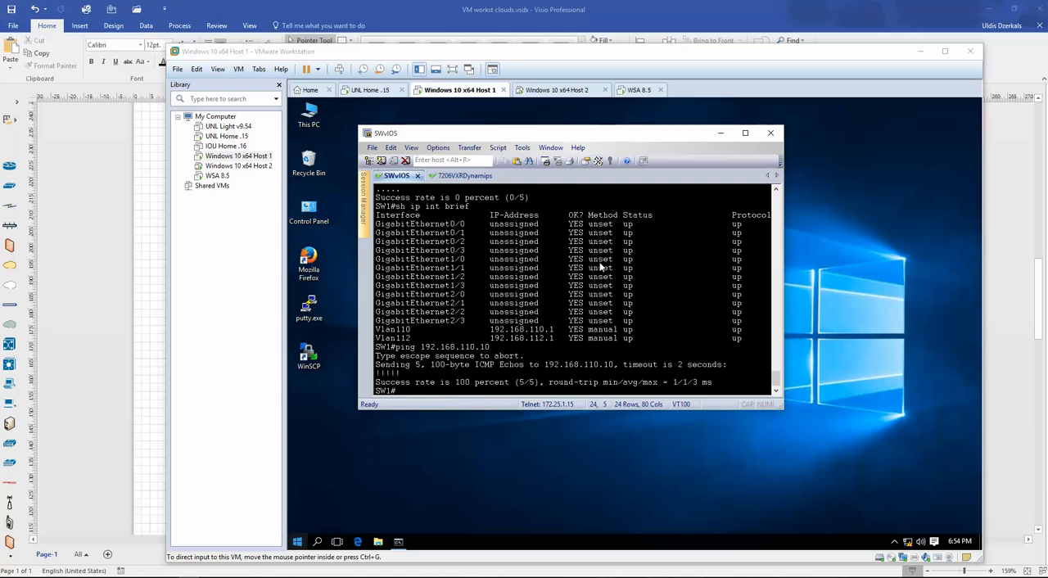
pyautogui.press('Up')
pyautogui.press('Return')
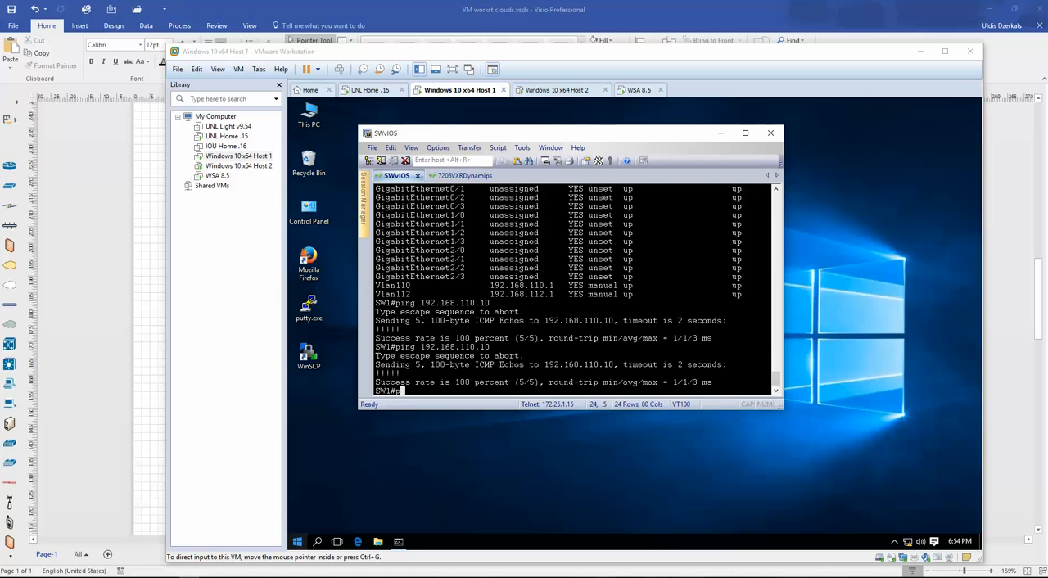
pyautogui.press('Return')
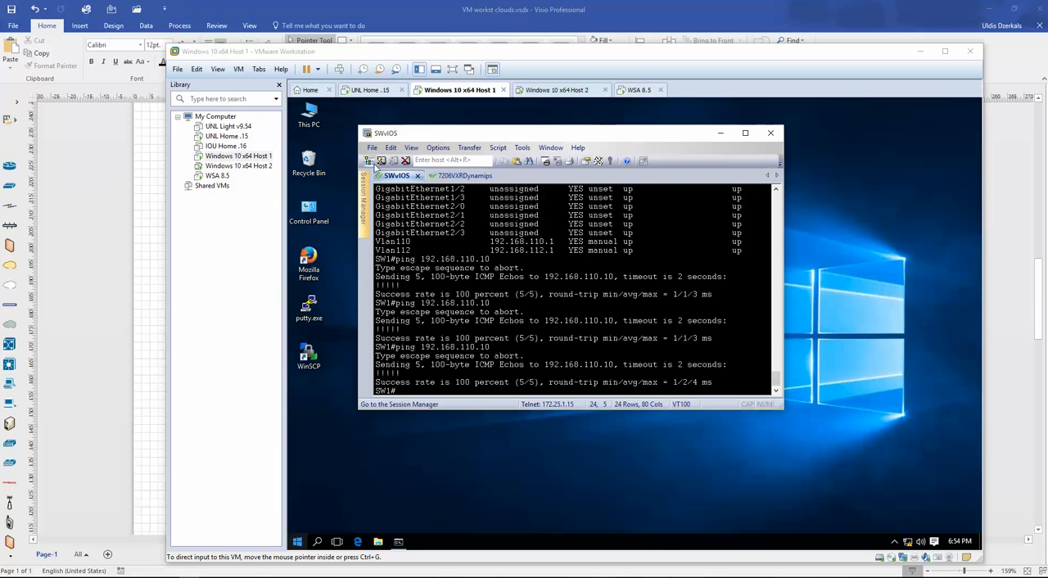
# - Return to the Host 1 VM, close its existing Command Prompt and open a fresh one
pyautogui.click(469, 94)
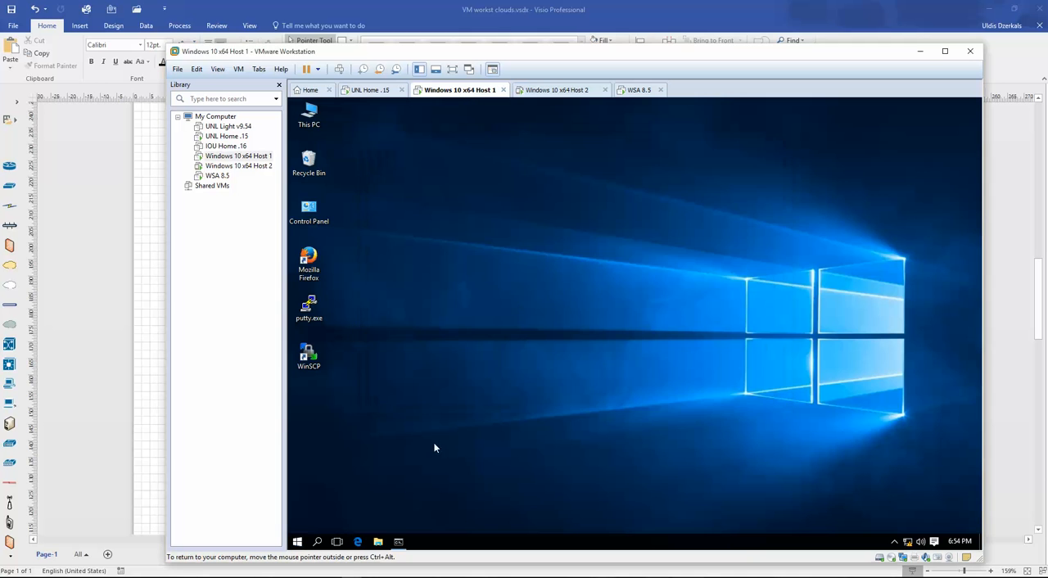
pyautogui.click(399, 543)
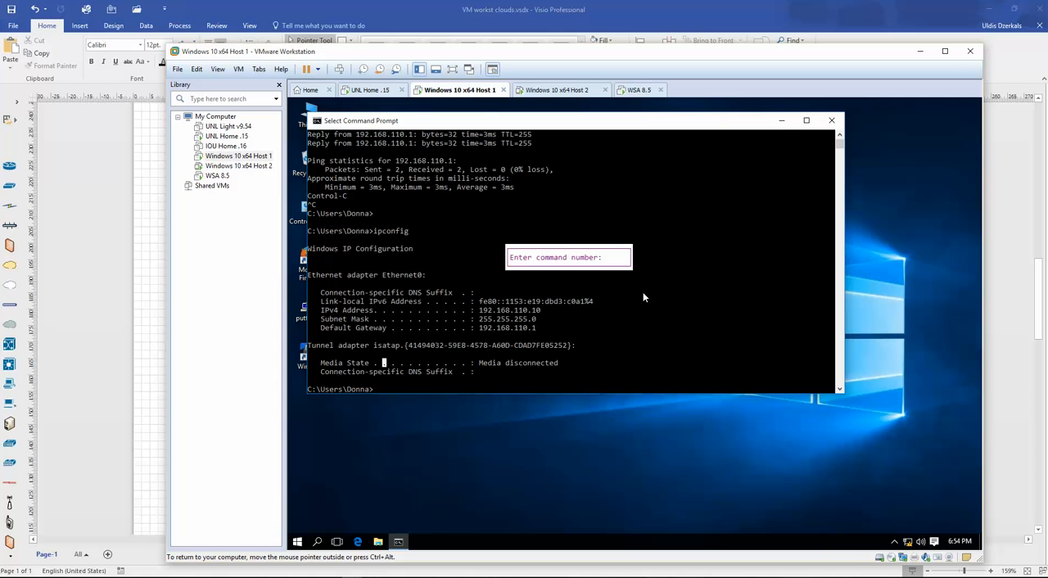
pyautogui.press('Escape')
pyautogui.click(831, 120)
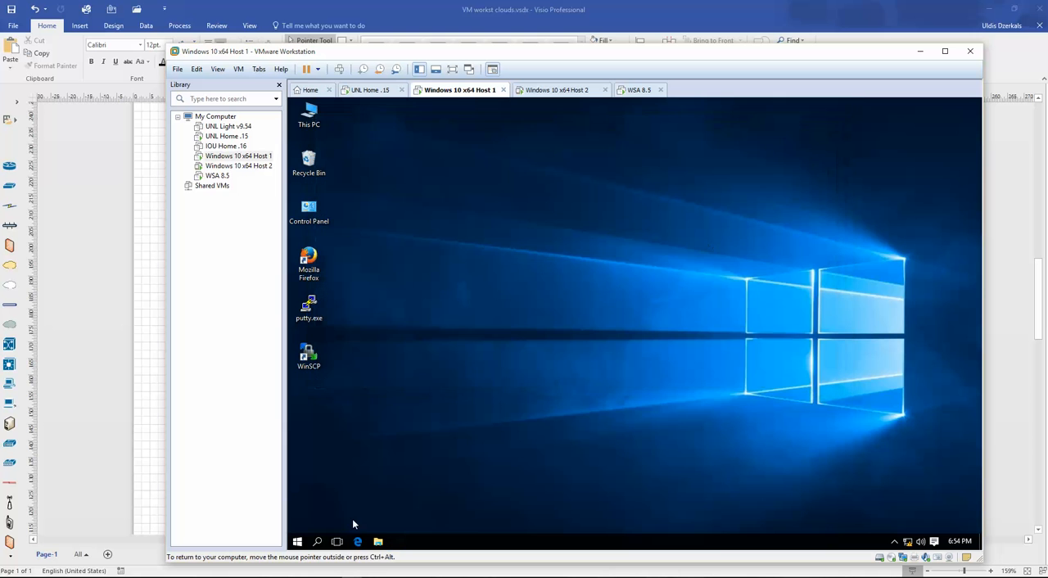
pyautogui.rightClick(297, 541)
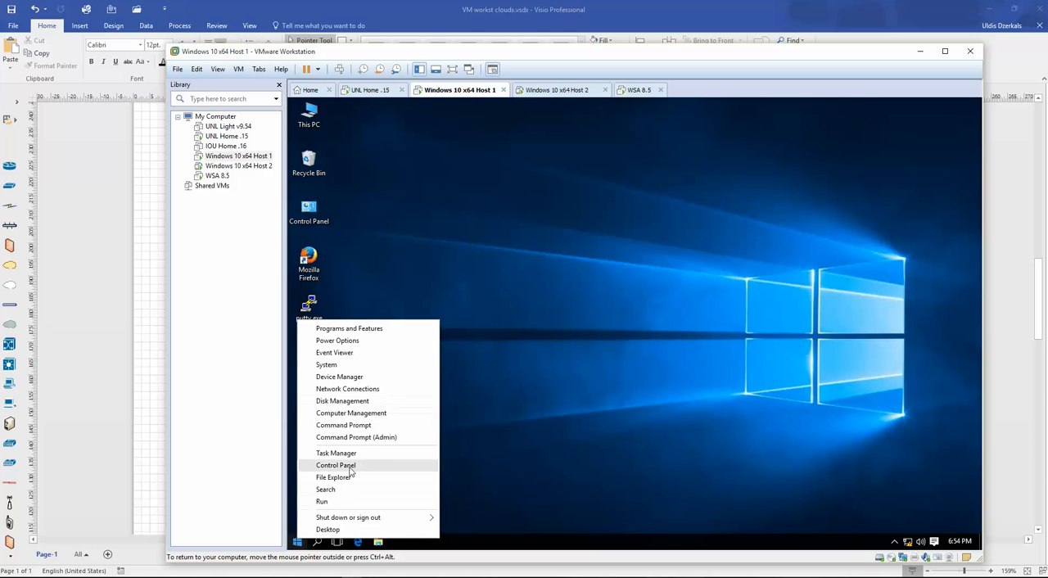
pyautogui.click(370, 425)
pyautogui.click(571, 255)
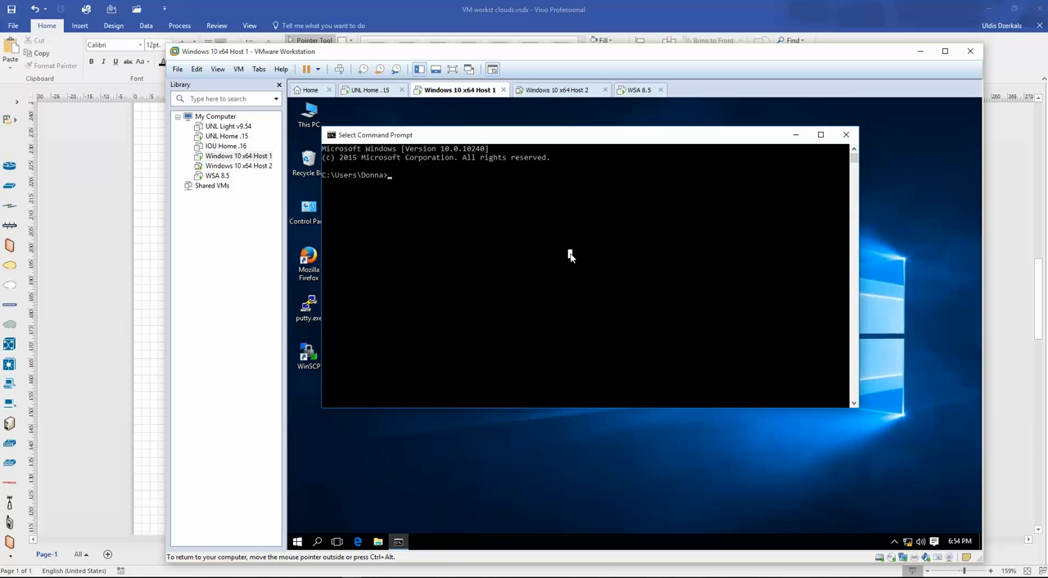
# - Ping the VLAN 110 gateway 192.168.110.1 from Host 1, and stop the ping early
pyautogui.write('ping 192.168.110.1')
pyautogui.press('Return')
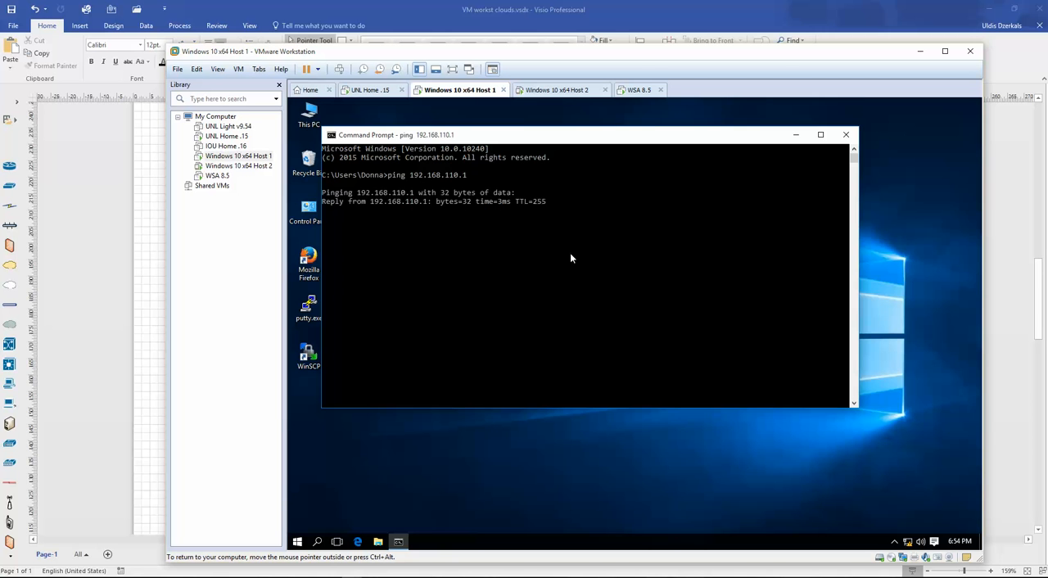
pyautogui.hotkey('ctrl', 'c')
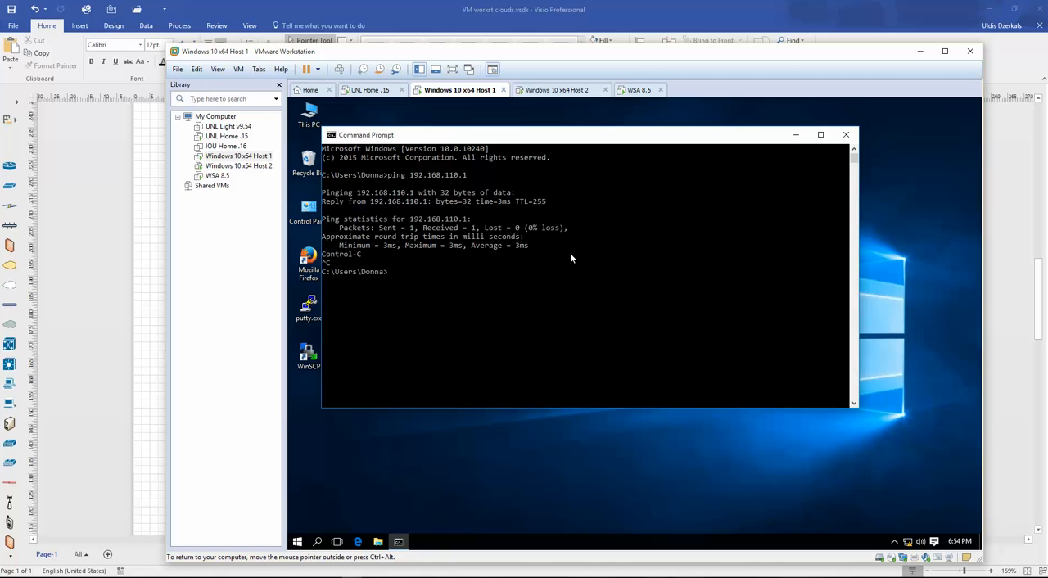
# - Switch to the Host 2 VM and open the IPv4 properties of its Ethernet0 adapter
pyautogui.click(564, 94)
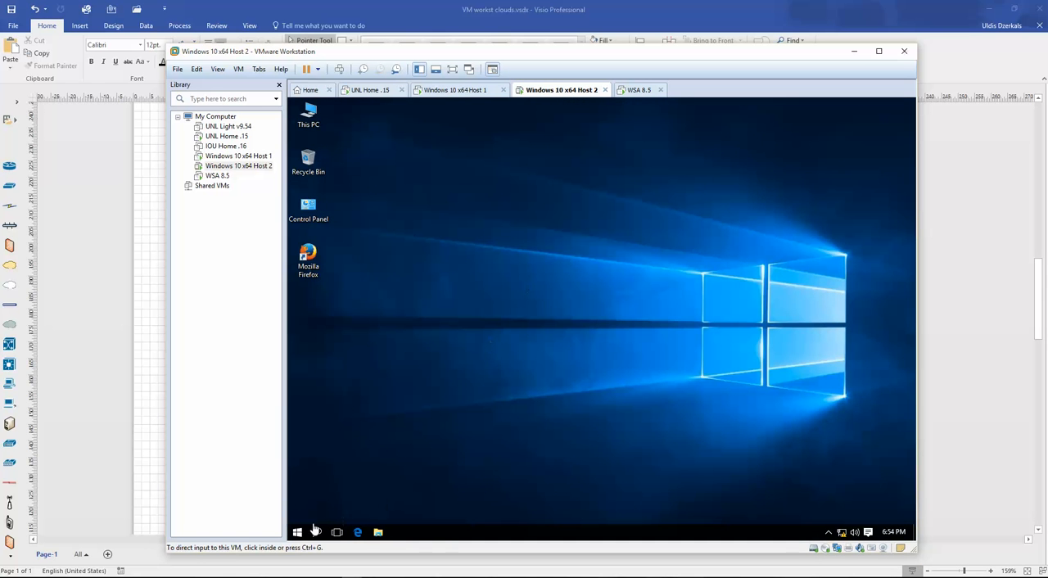
pyautogui.rightClick(844, 533)
pyautogui.click(829, 524)
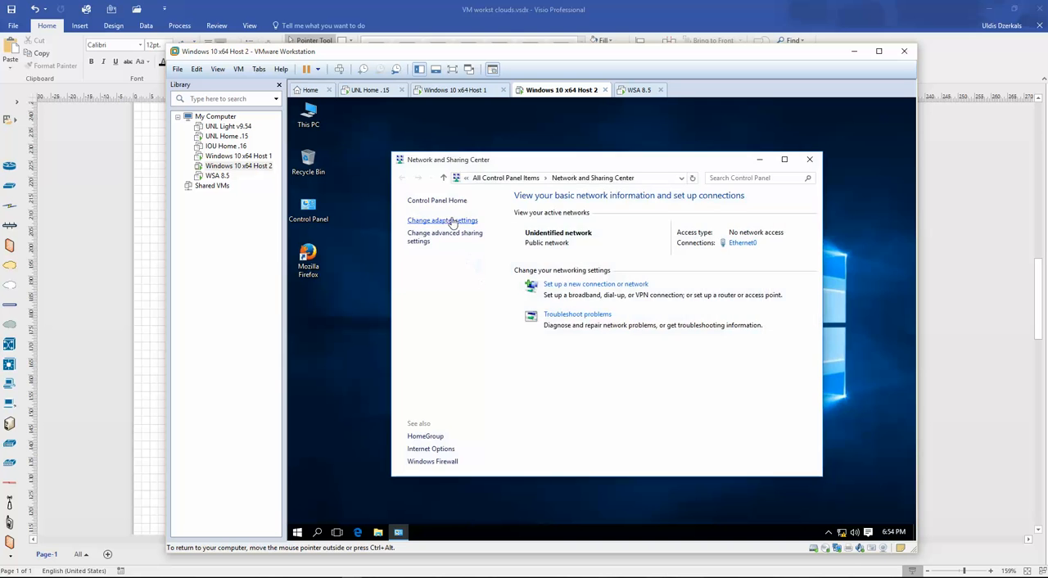
pyautogui.click(459, 225)
pyautogui.rightClick(463, 236)
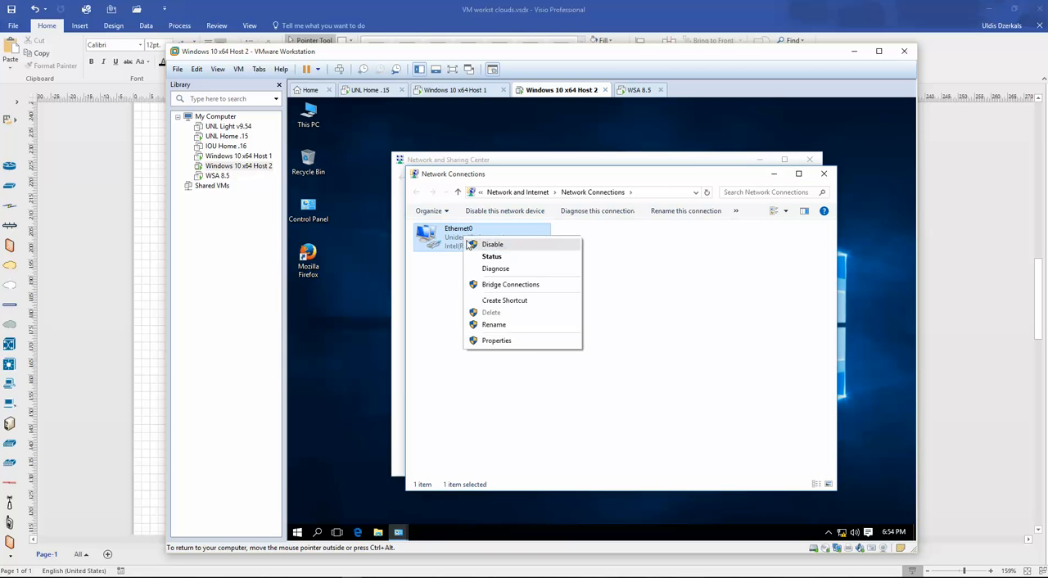
pyautogui.click(496, 343)
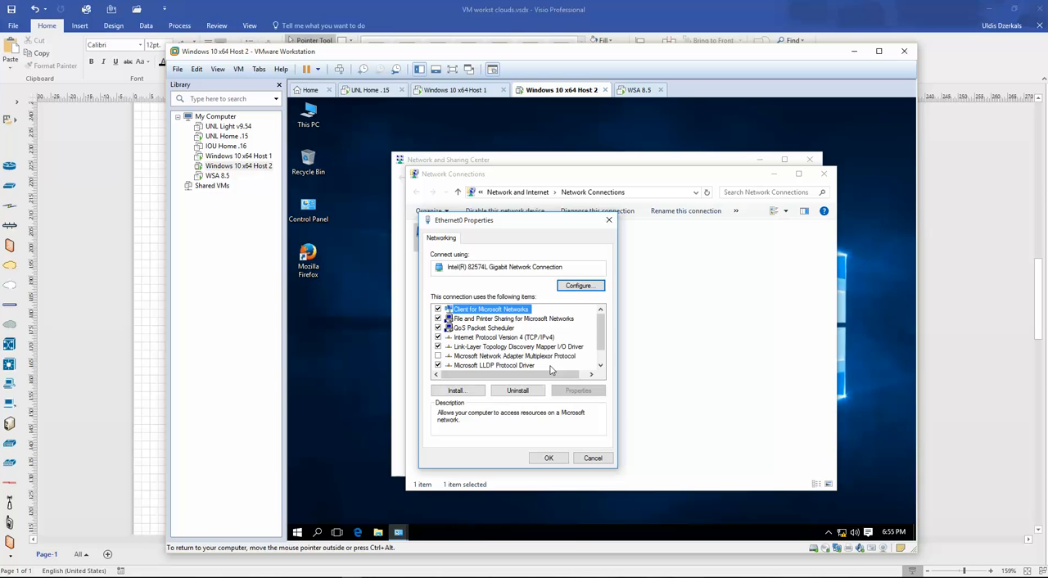
pyautogui.click(532, 337)
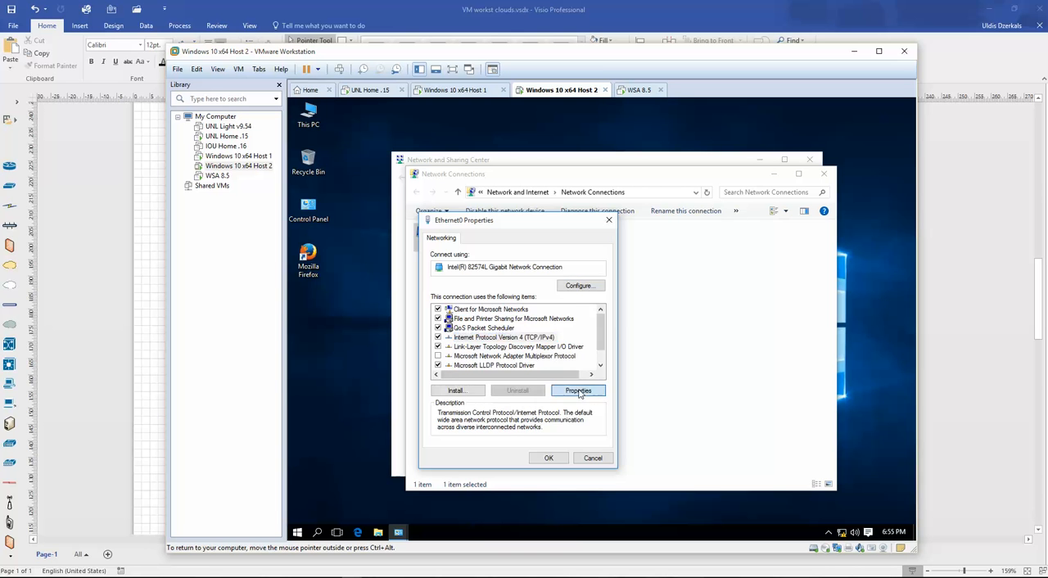
pyautogui.click(578, 390)
# - Assign Host 2 the static IP 192.168.114.10, subnet mask 255.255.255.0 and default gateway 192.168.114.1, and apply the adapter settings
pyautogui.click(474, 340)
pyautogui.click(563, 355)
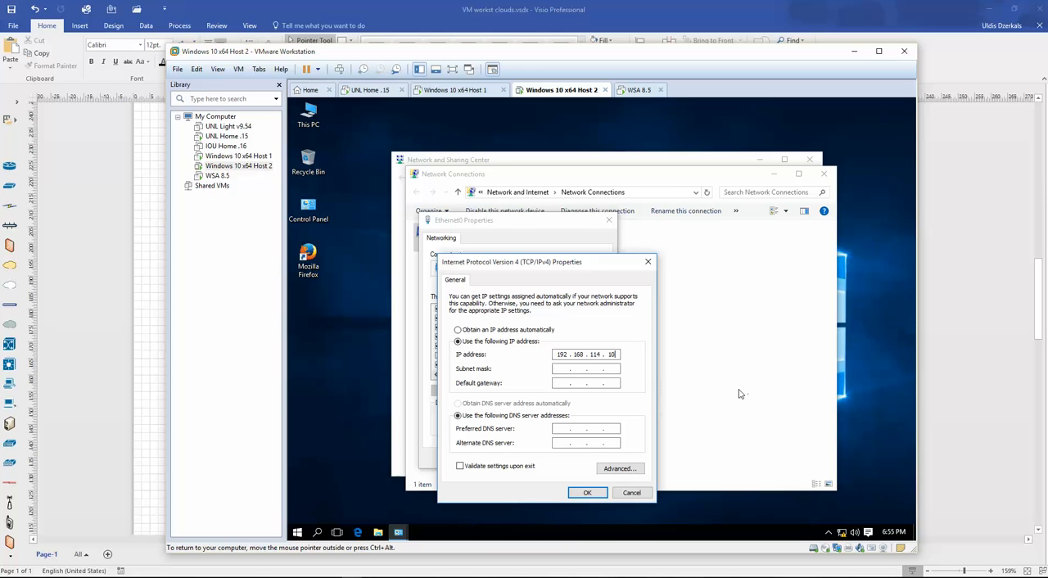
pyautogui.press('Tab')
pyautogui.press('Tab')
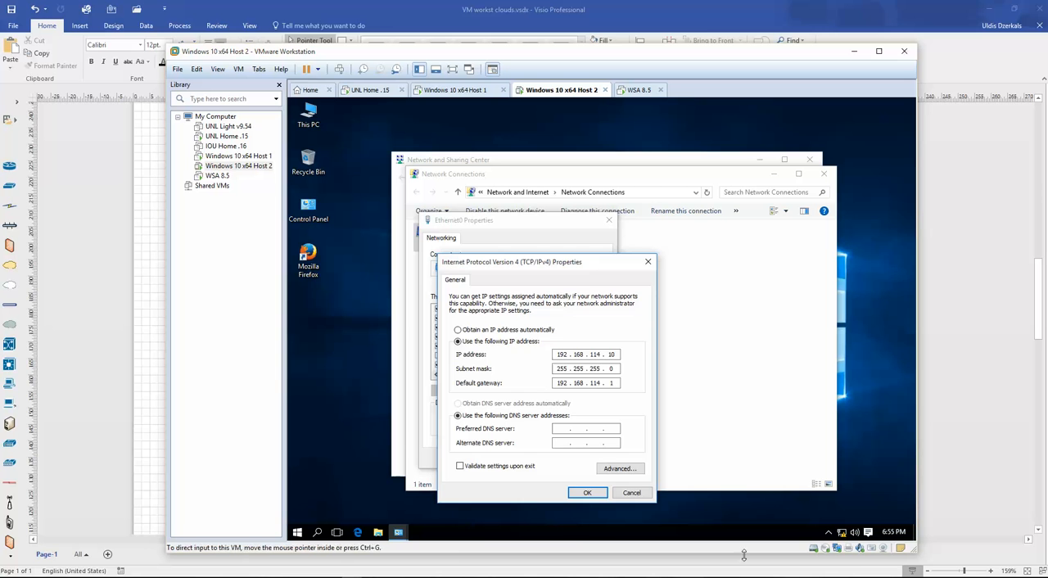
pyautogui.click(587, 492)
pyautogui.click(548, 458)
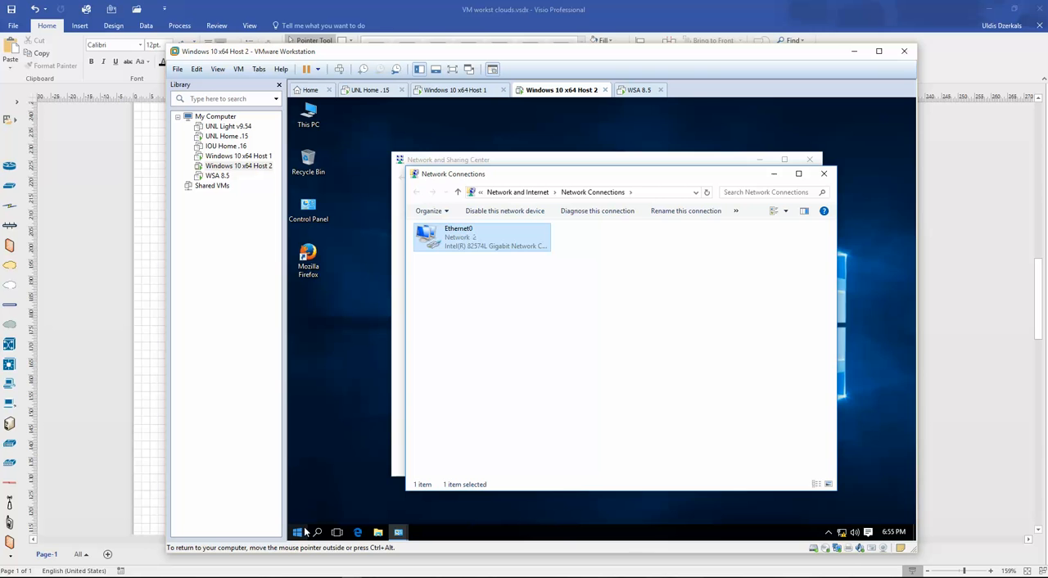
pyautogui.click(806, 303)
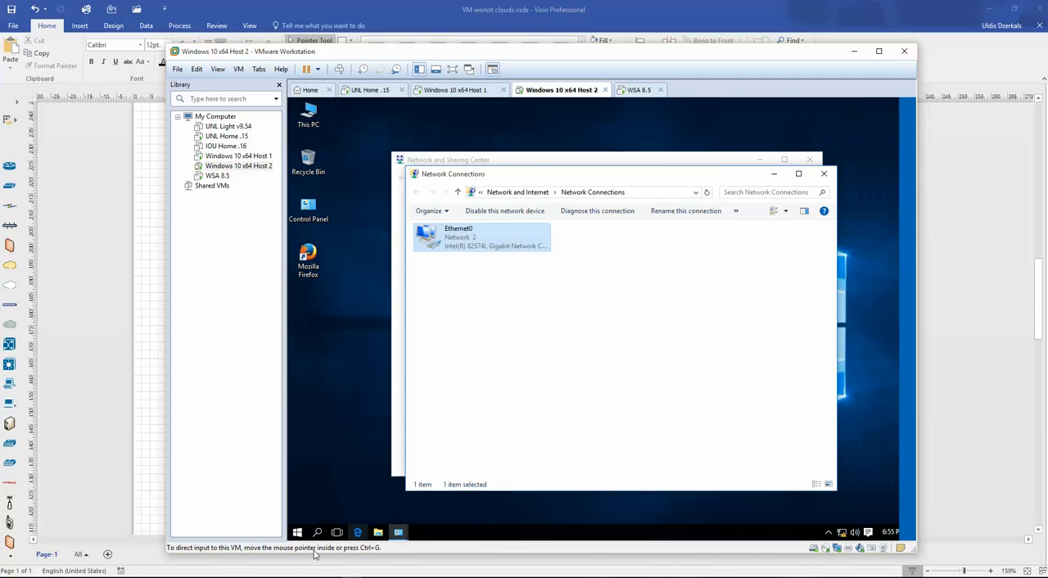
# - Open a Command Prompt on Host 2 and ping its default gateway 192.168.114.1, stopping the ping early
pyautogui.rightClick(297, 532)
pyautogui.click(367, 417)
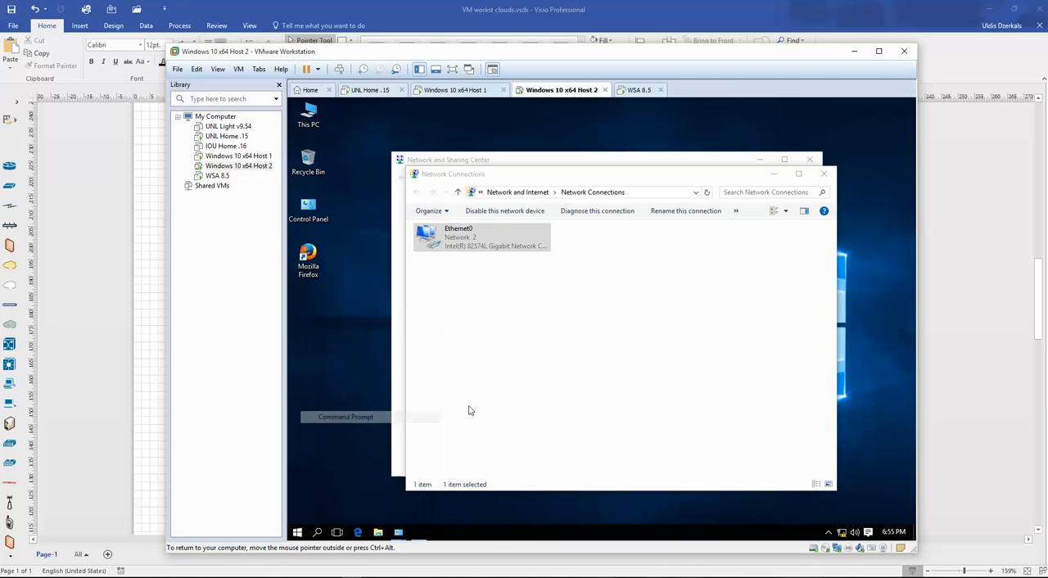
pyautogui.write('ping')
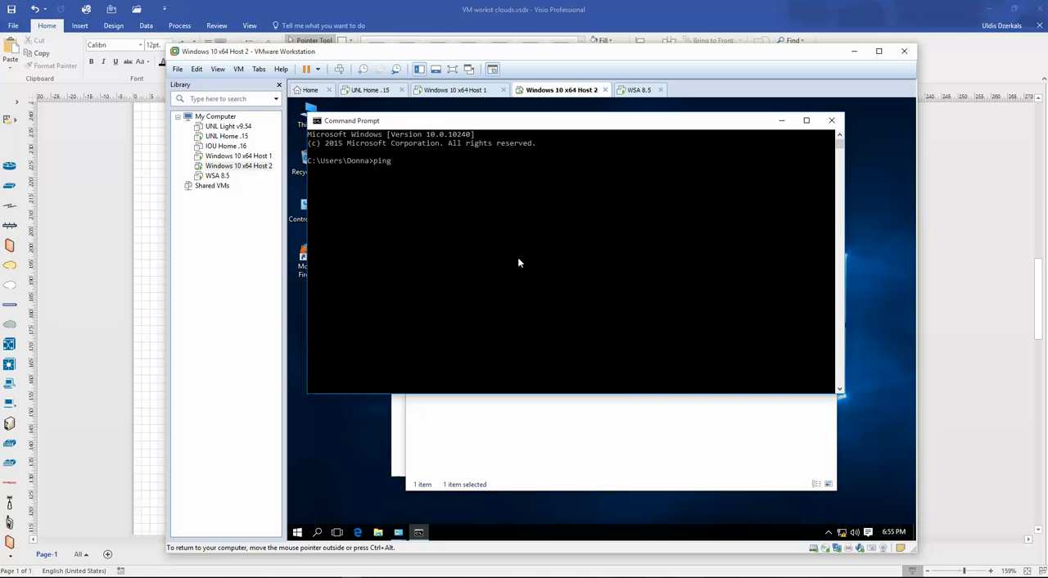
pyautogui.write(' 192.168.114.1')
pyautogui.press('Return')
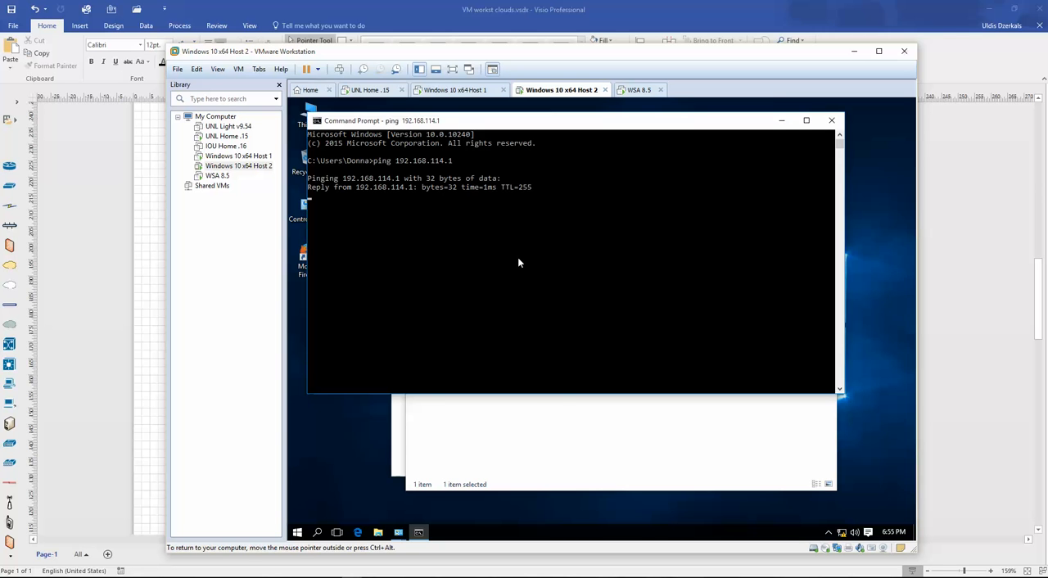
pyautogui.hotkey('ctrl', 'c')
pyautogui.press('Return')
pyautogui.press('Return')
pyautogui.press('Return')
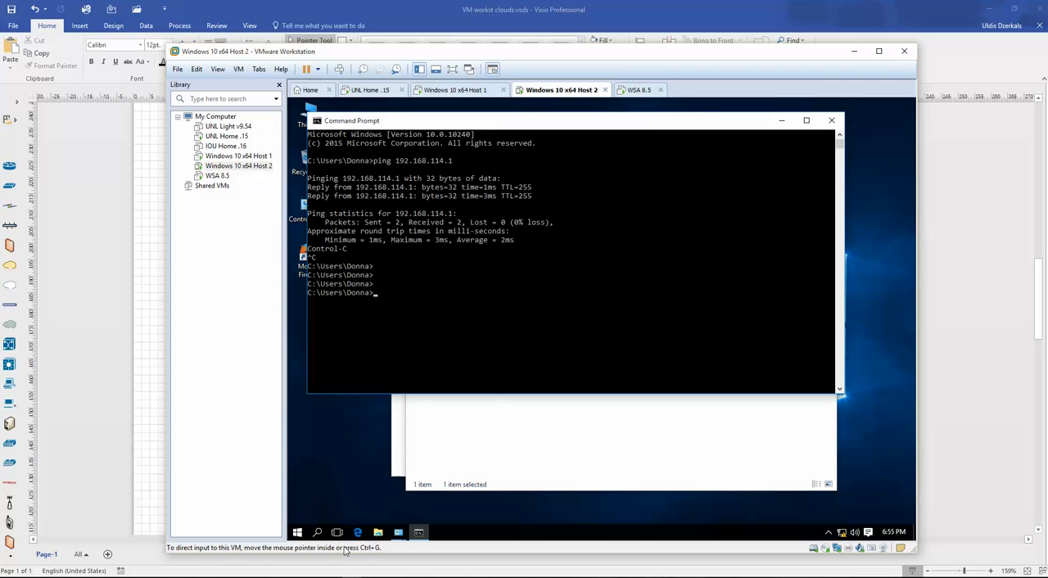
# - Switch back to Host 1 and ping the WSA's M1 address 192.168.110.100, stopping the ping early
pyautogui.click(332, 577)
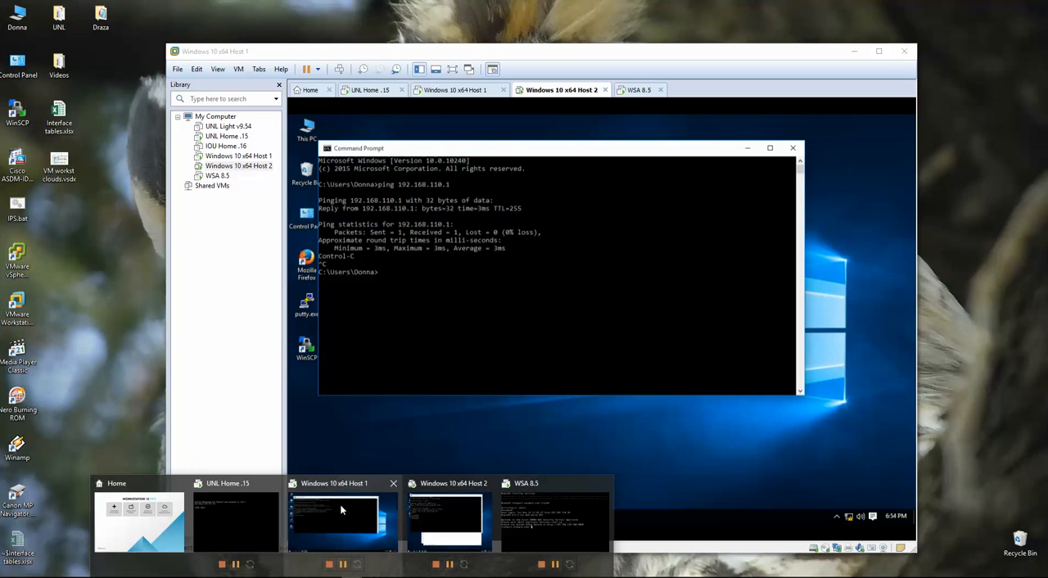
pyautogui.click(339, 504)
pyautogui.click(499, 280)
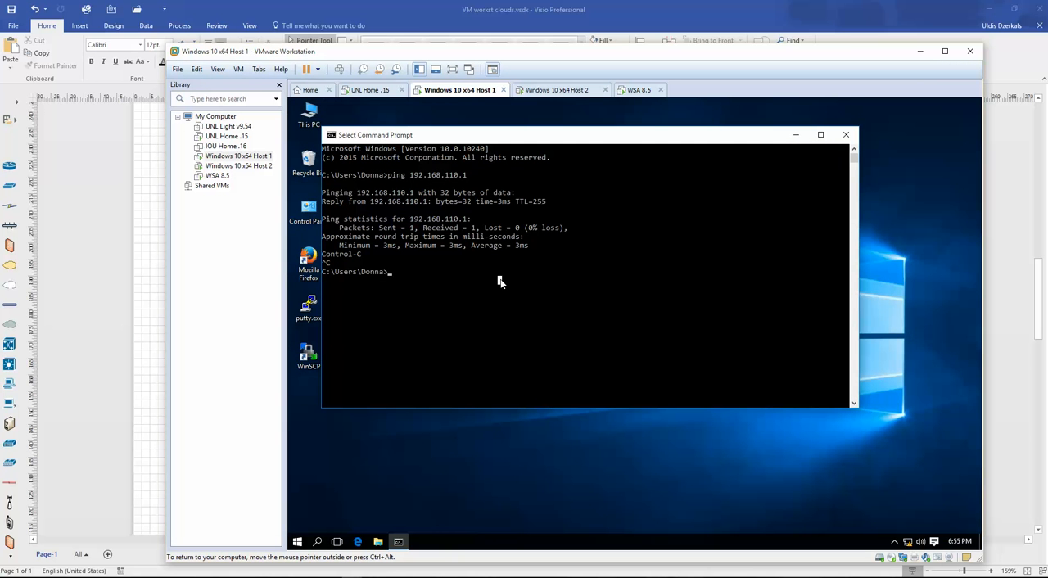
pyautogui.write('ping 192.168.110.100')
pyautogui.press('Return')
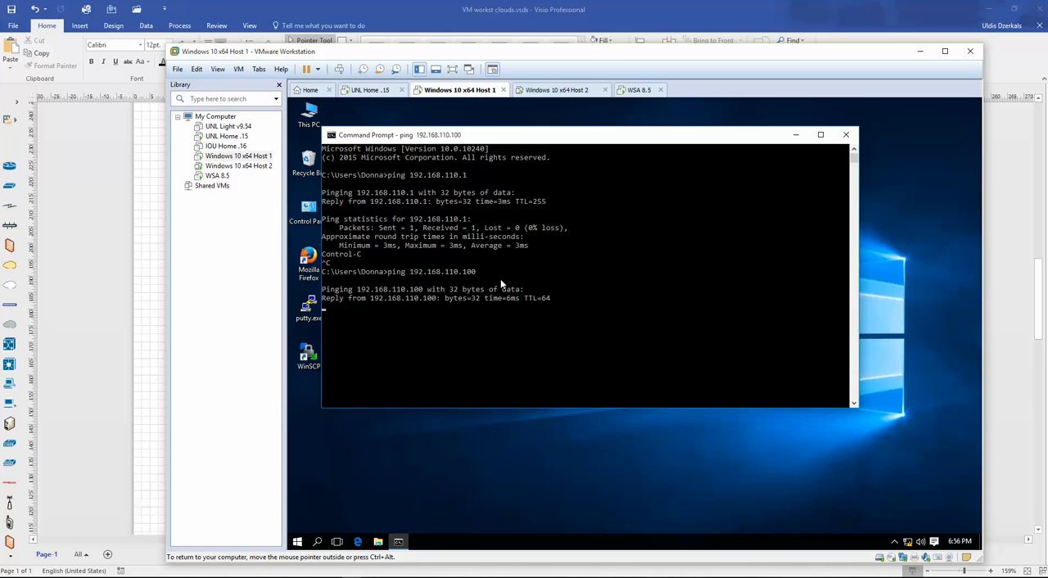
pyautogui.hotkey('ctrl', 'c')
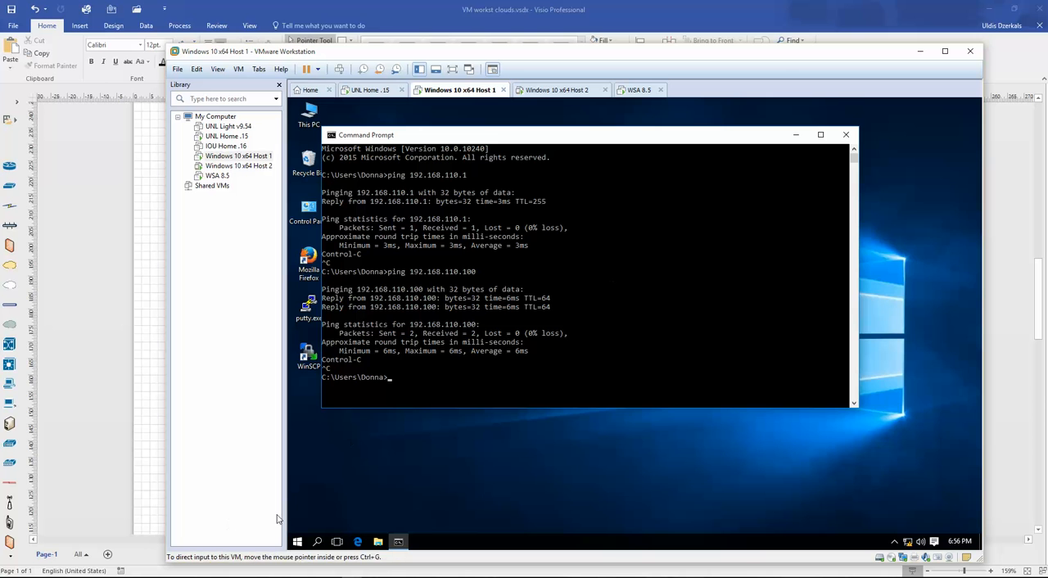
# - Open Firefox on Host 1 for browsing to the WSA
pyautogui.moveTo(464, 135); pyautogui.dragTo(539, 138)
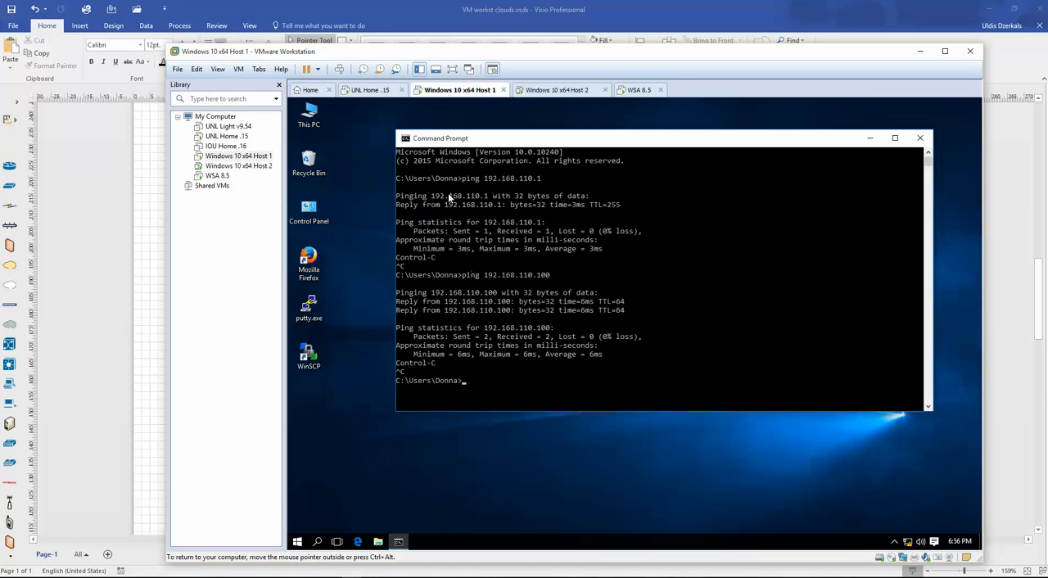
pyautogui.doubleClick(309, 260)
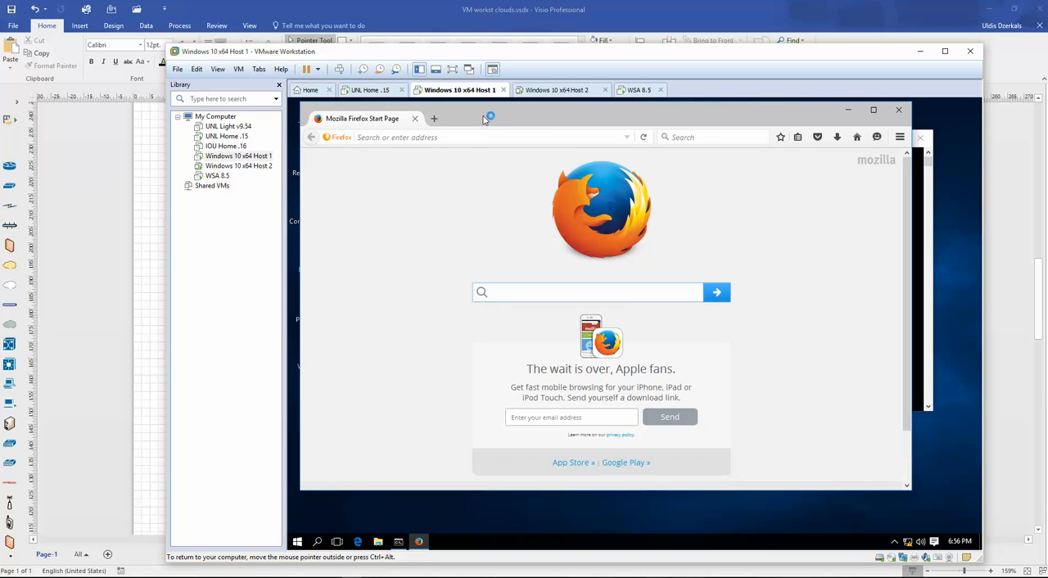
pyautogui.moveTo(484, 115); pyautogui.dragTo(504, 124)
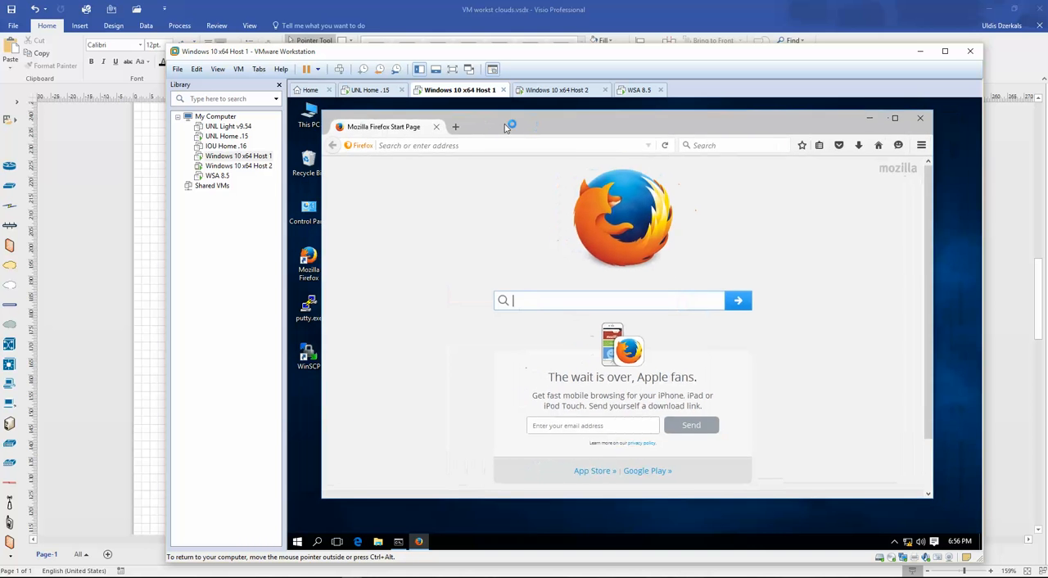
pyautogui.click(471, 146)
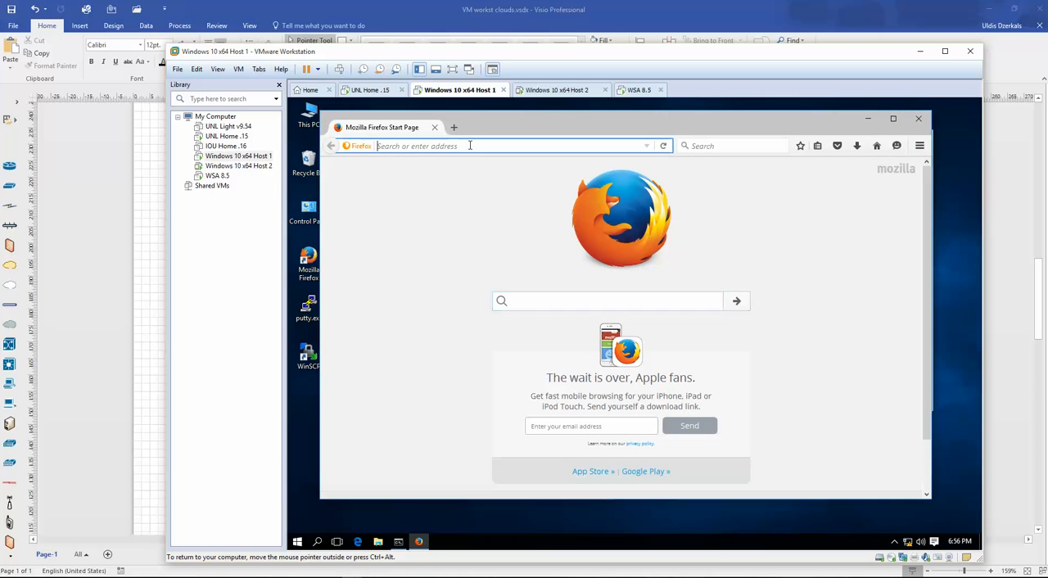
pyautogui.click(358, 542)
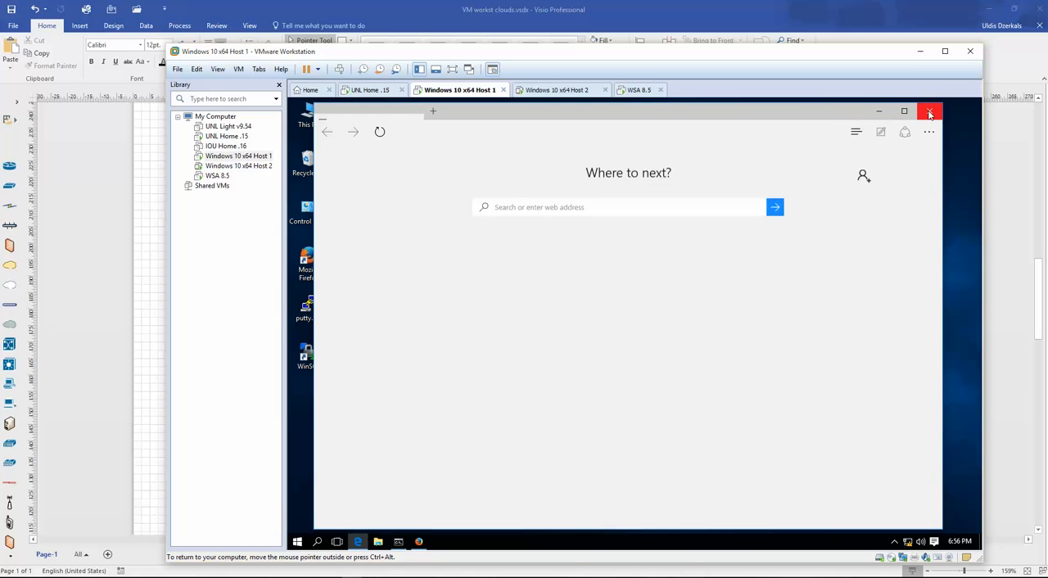
pyautogui.click(929, 111)
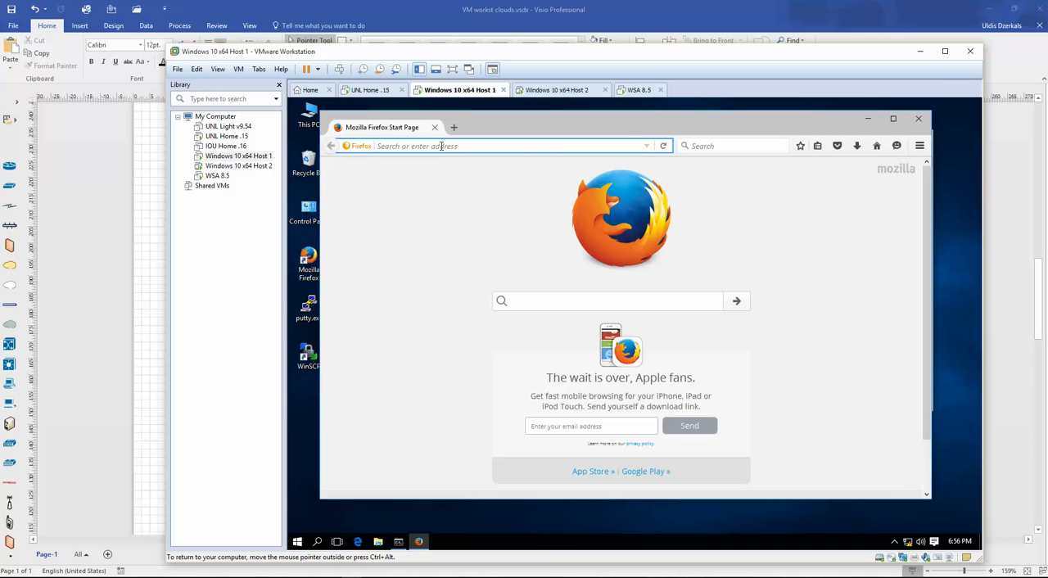
pyautogui.write('https://')
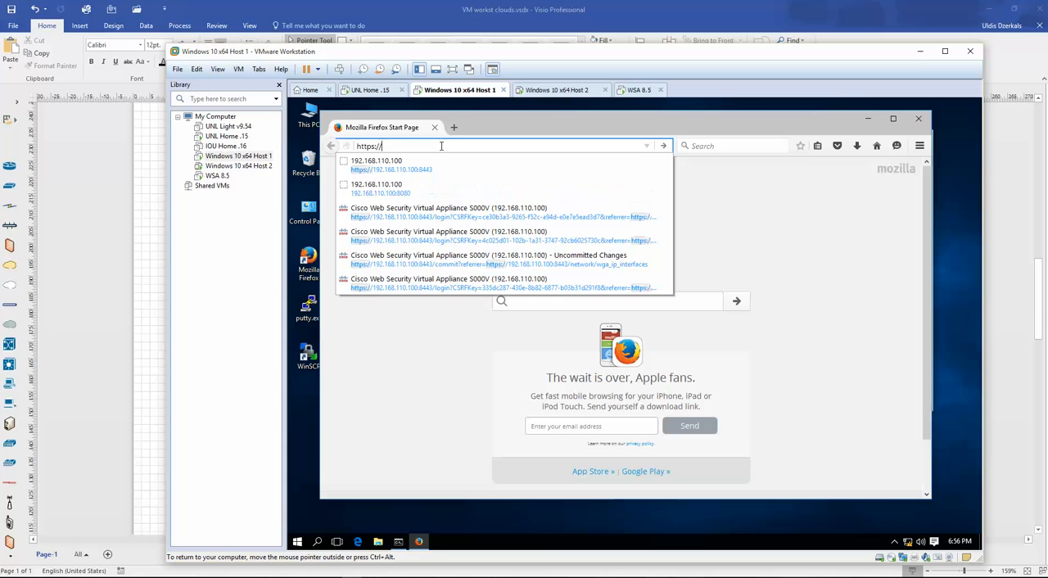
pyautogui.write('192.168.11')
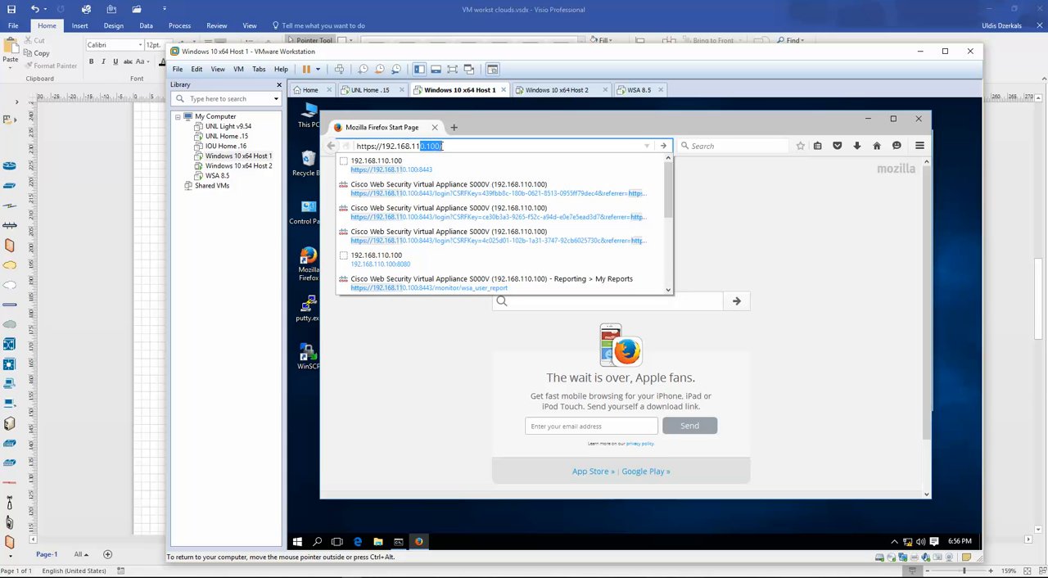
pyautogui.write('0.100')
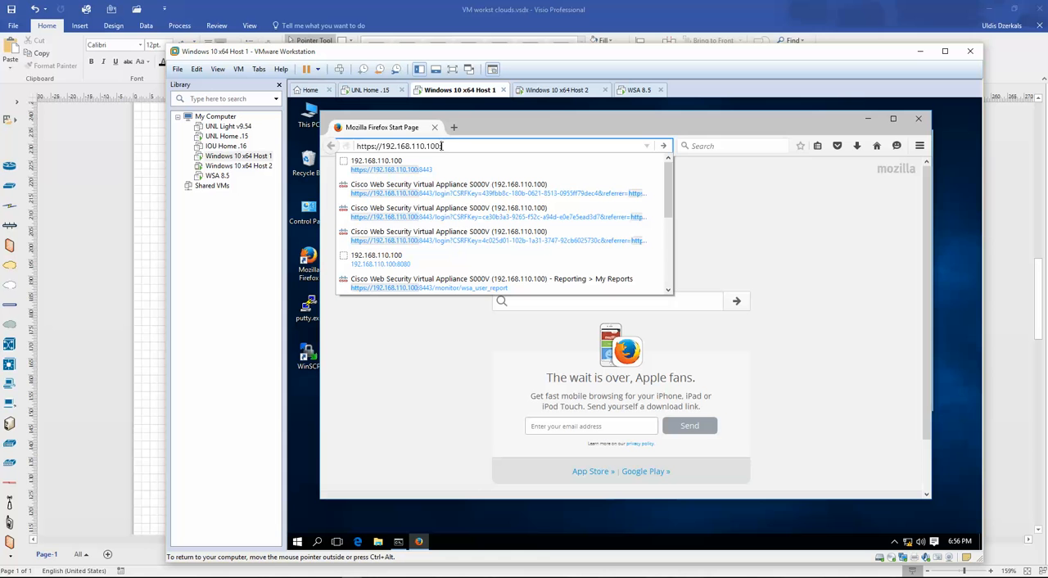
pyautogui.write(':443')
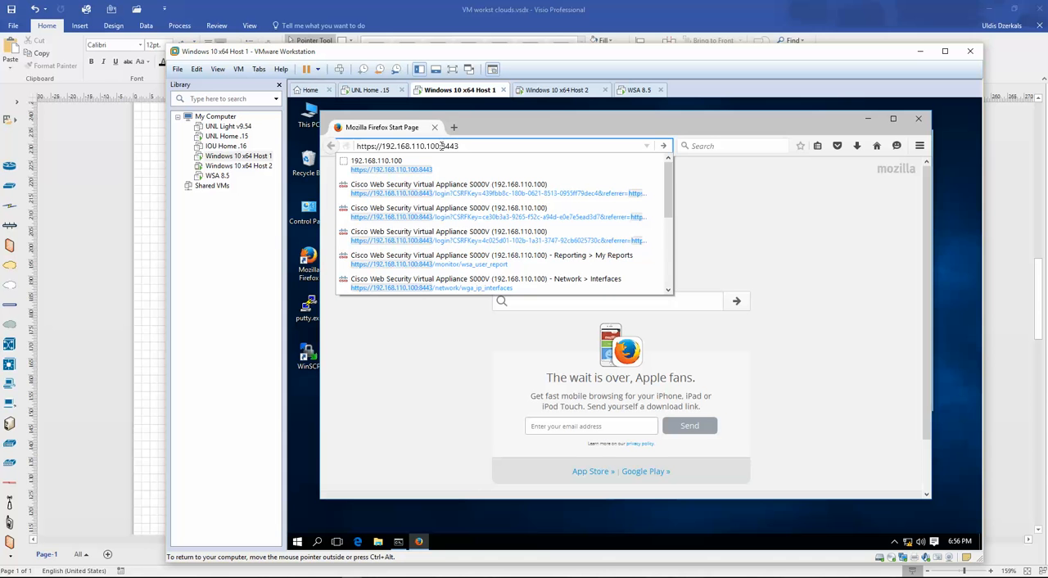
pyautogui.write('43')
pyautogui.press('Down')
pyautogui.press('Return')
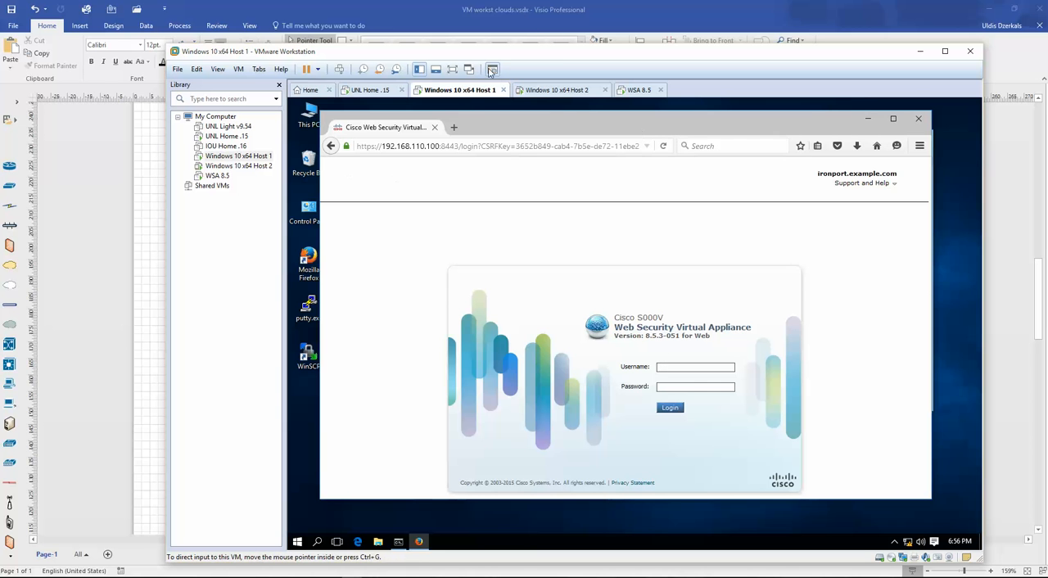
# - Glance at the Visio topology, then try to log in to the WSA as admin with the account password
pyautogui.moveTo(524, 59); pyautogui.dragTo(572, 401)
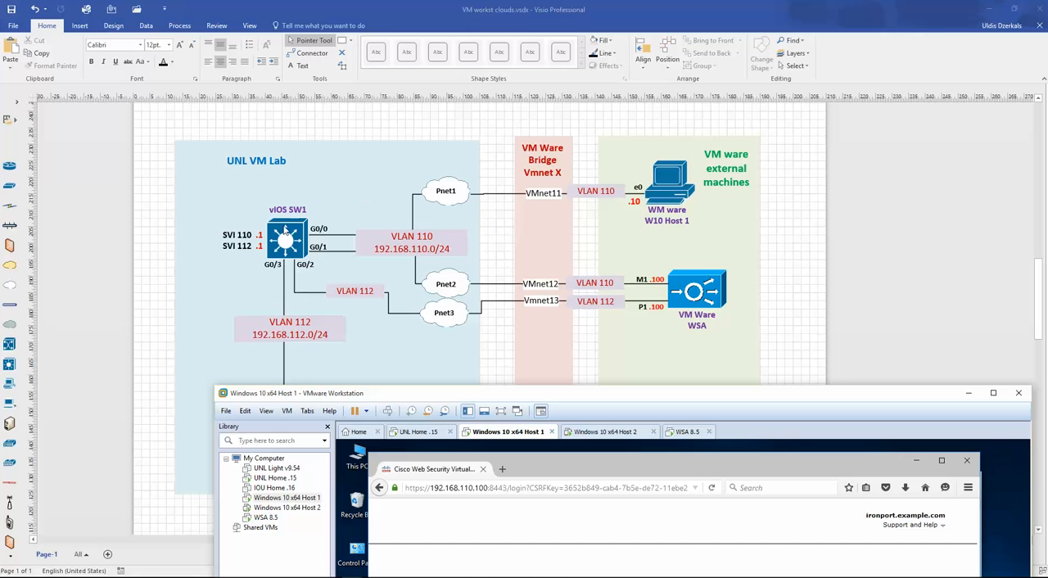
pyautogui.moveTo(718, 395); pyautogui.dragTo(681, 47)
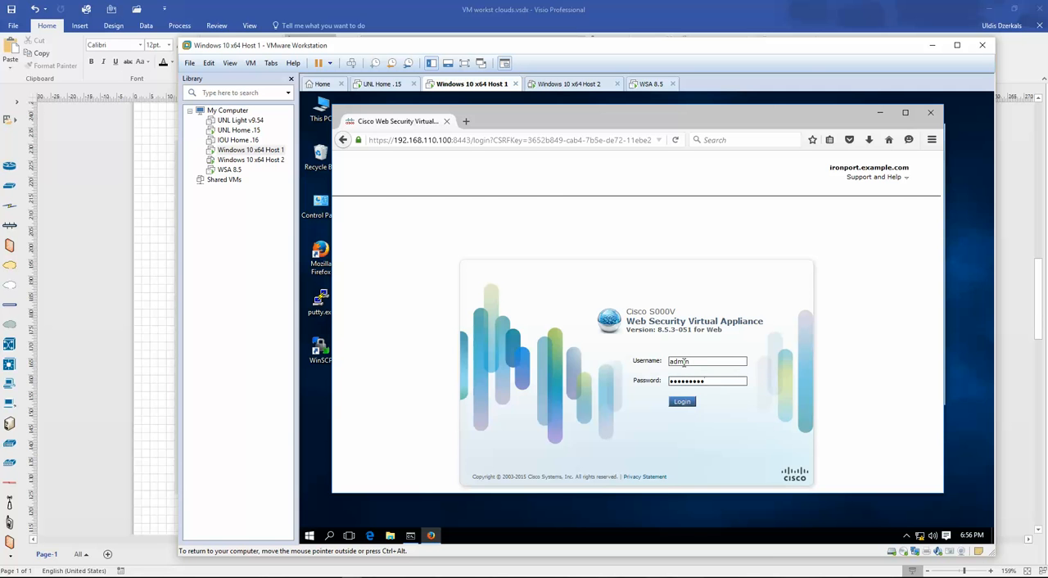
pyautogui.press('Return')
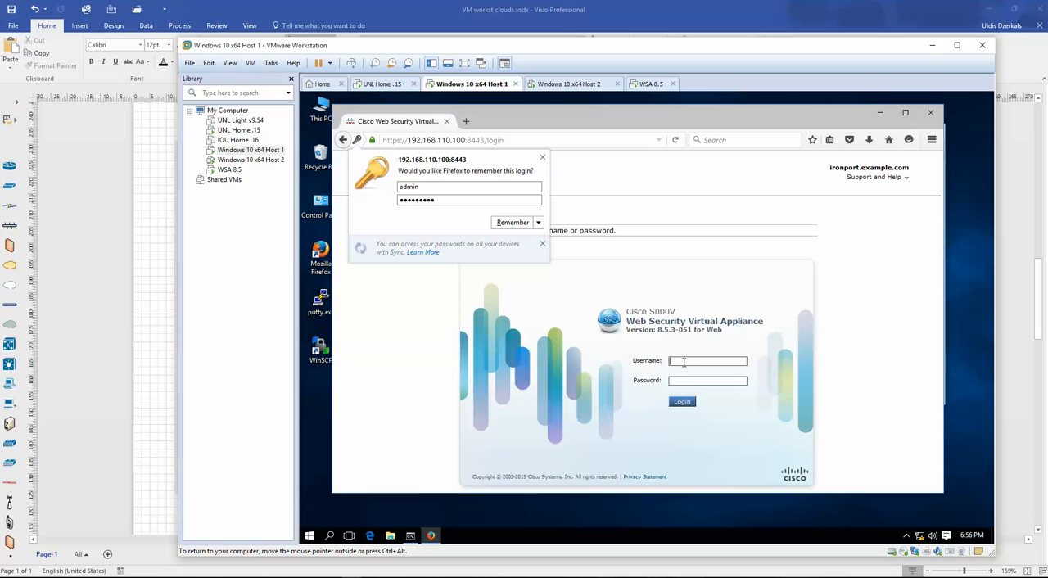
# - Log in to the WSA as admin with the account password and dismiss Firefox's offer to remember the login
pyautogui.click(696, 360)
pyautogui.write('admin')
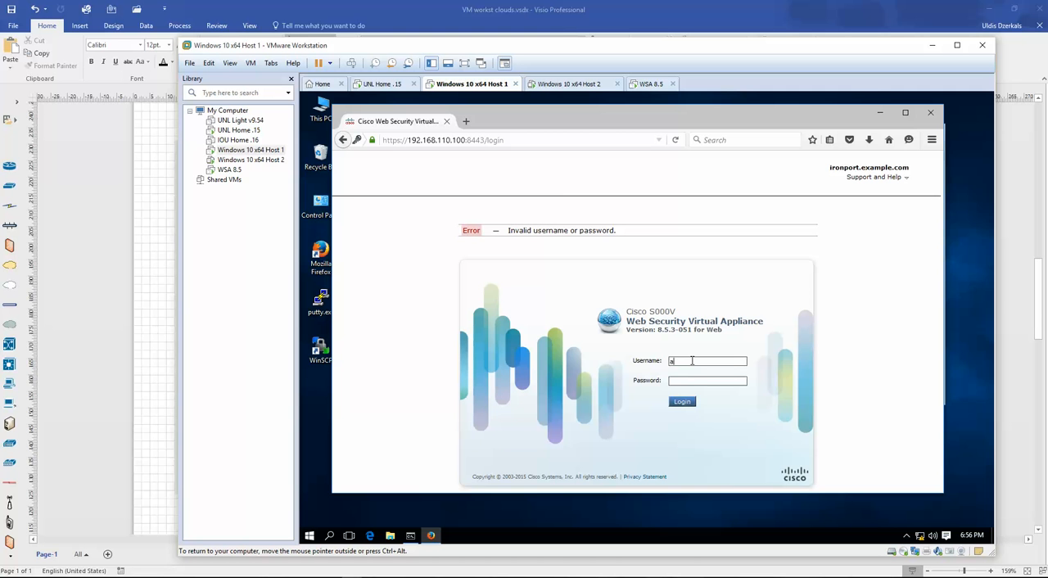
pyautogui.press('Tab')
pyautogui.write('i')
pyautogui.press('Return')
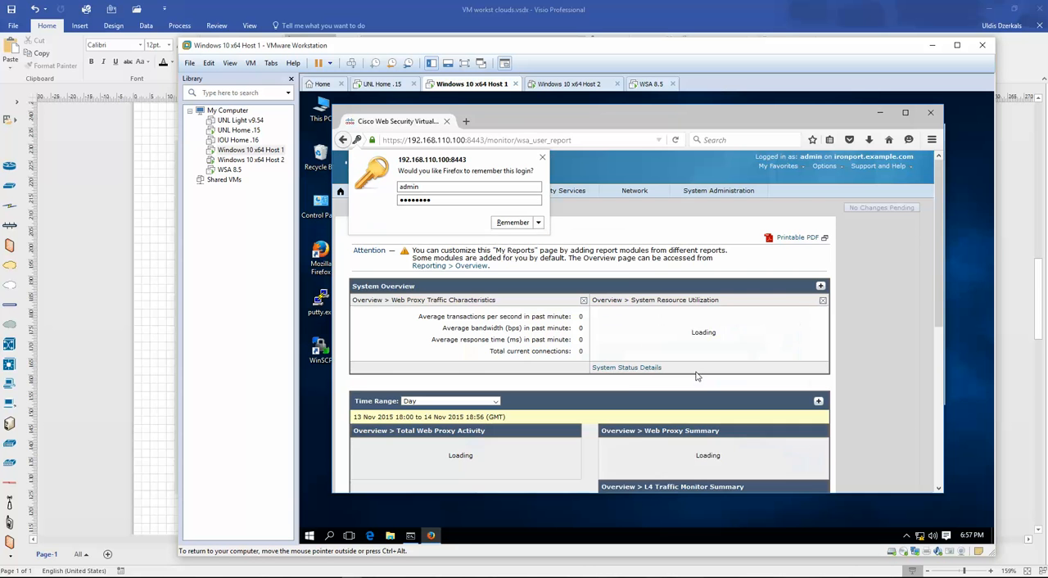
pyautogui.click(542, 158)
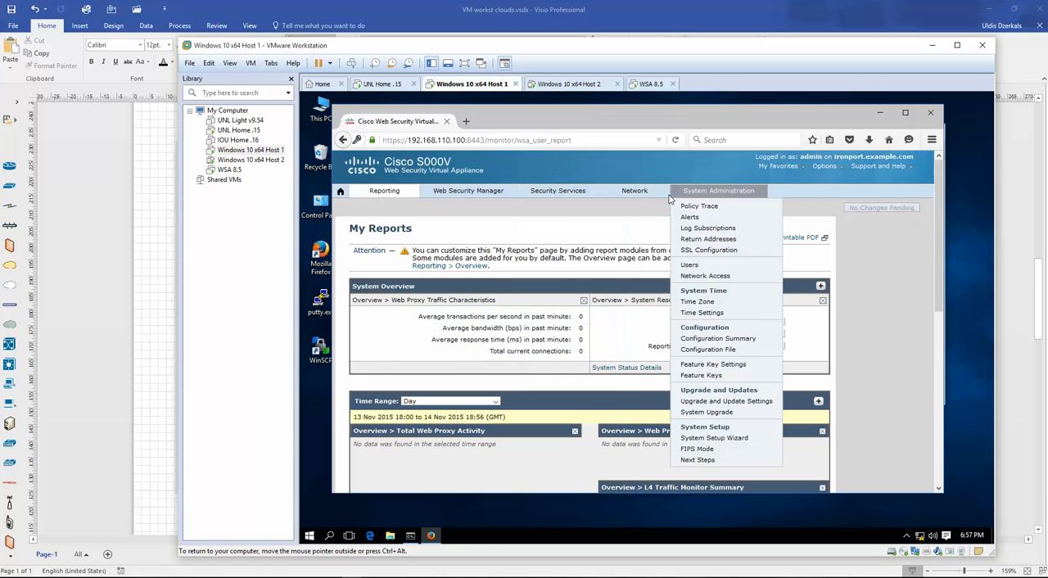
# - Open the WSA's Feature Keys page and examine the listed features, their status and expiration dates
pyautogui.moveTo(631, 193)
pyautogui.moveTo(720, 185)
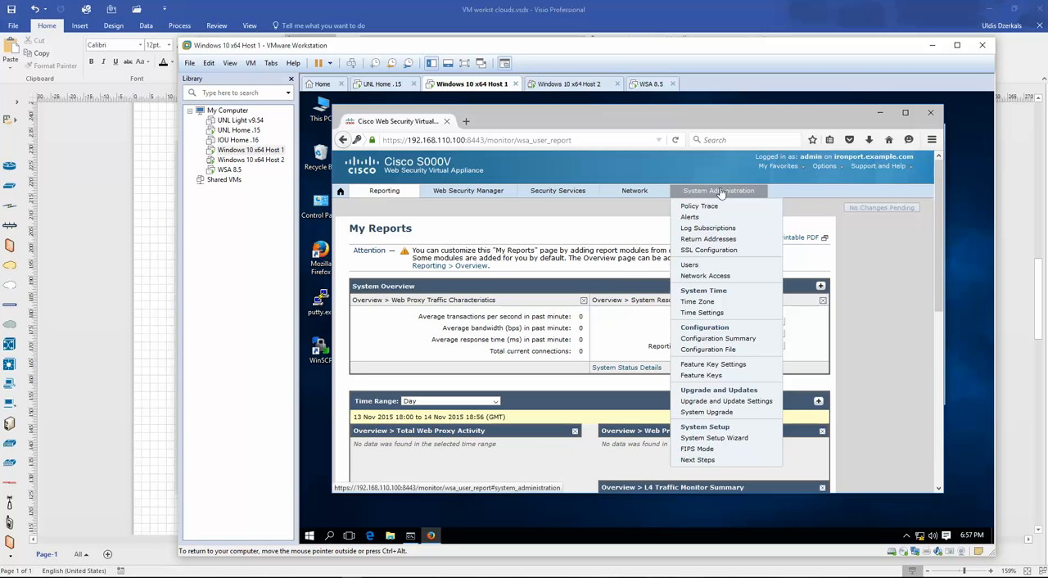
pyautogui.click(711, 376)
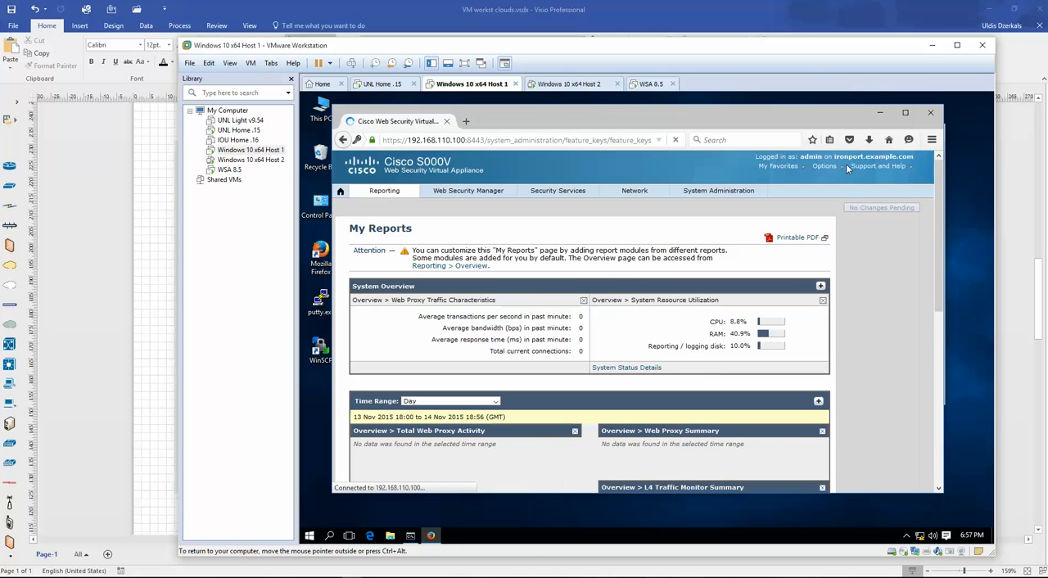
pyautogui.moveTo(392, 277); pyautogui.dragTo(788, 363)
pyautogui.click(465, 326)
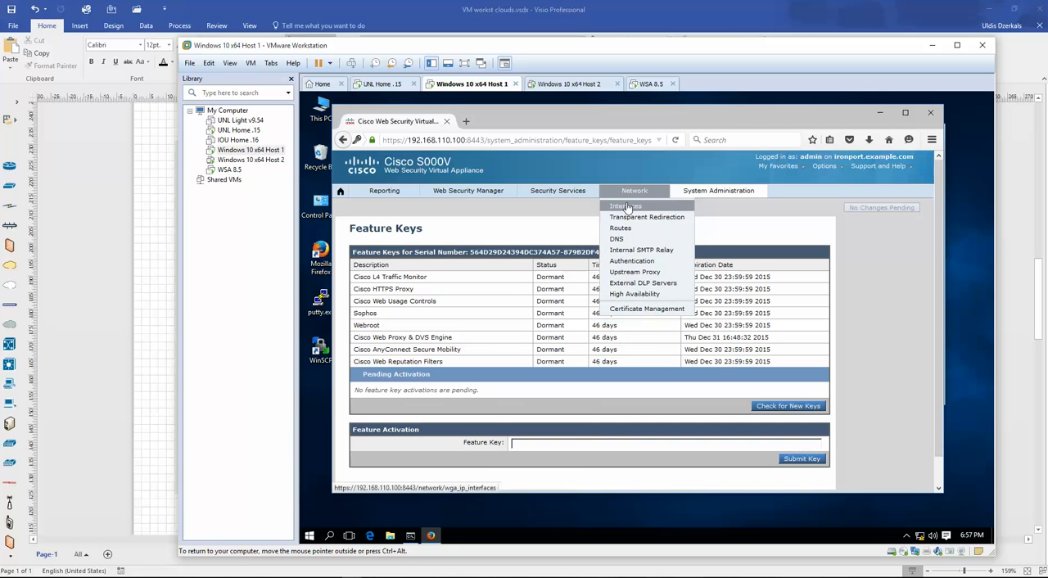
# - Open the WSA's network Interfaces page and examine the IPv4 address of port P1
pyautogui.click(627, 207)
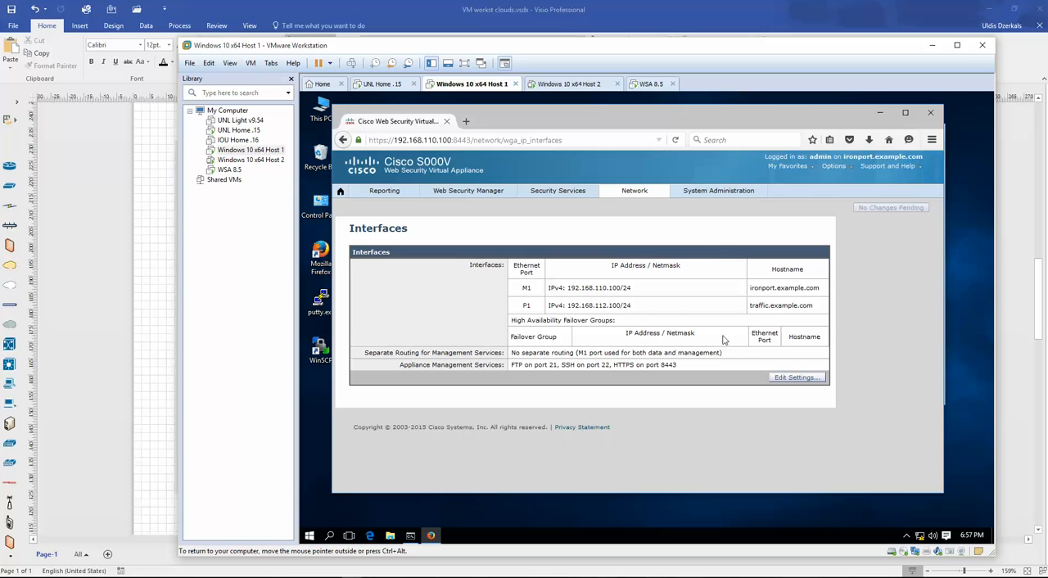
pyautogui.moveTo(549, 305); pyautogui.dragTo(640, 306)
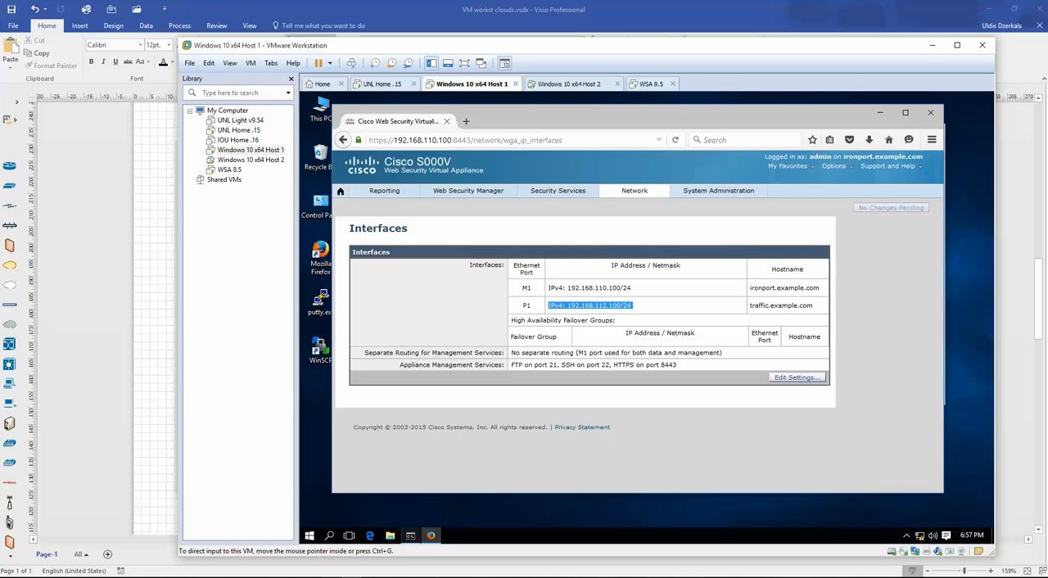
pyautogui.moveTo(411, 535)
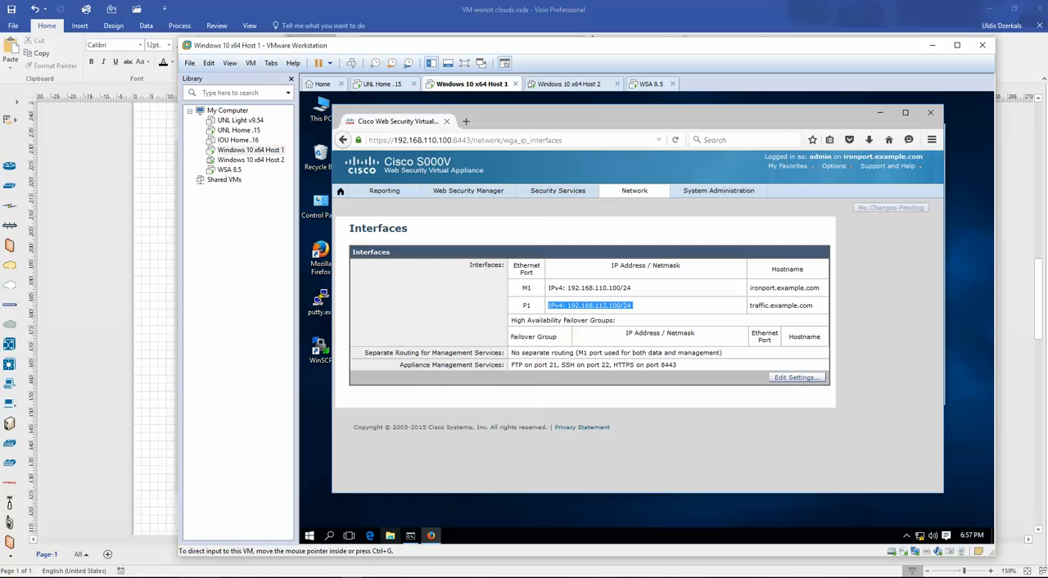
# - Switch to the SWvIOS terminal session and configure EIGRP 10 on SW1 with automatic summarization disabled (no auto)
pyautogui.hotkey('alt', 'Tab')
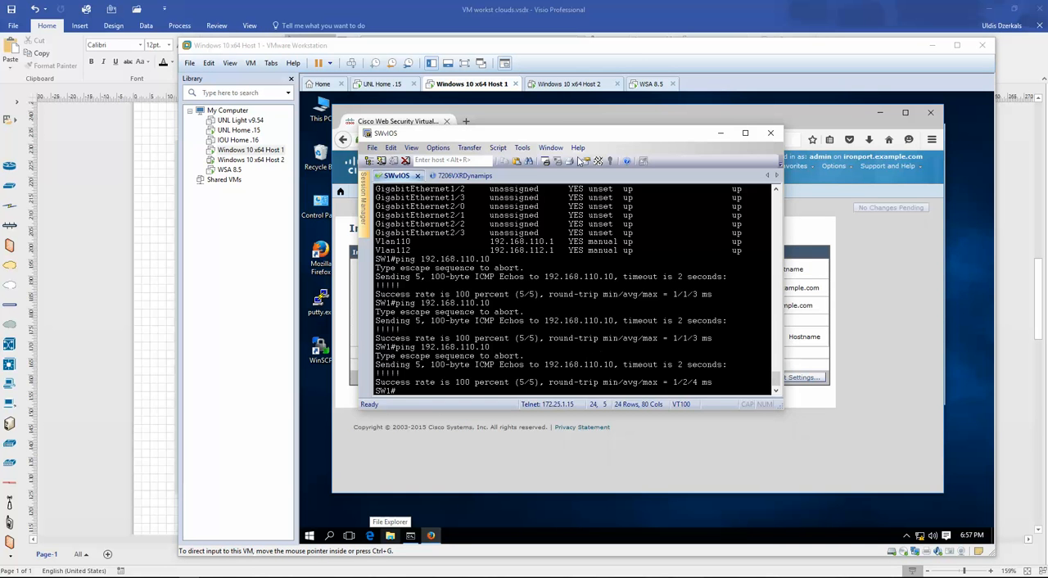
pyautogui.moveTo(557, 138); pyautogui.dragTo(635, 157)
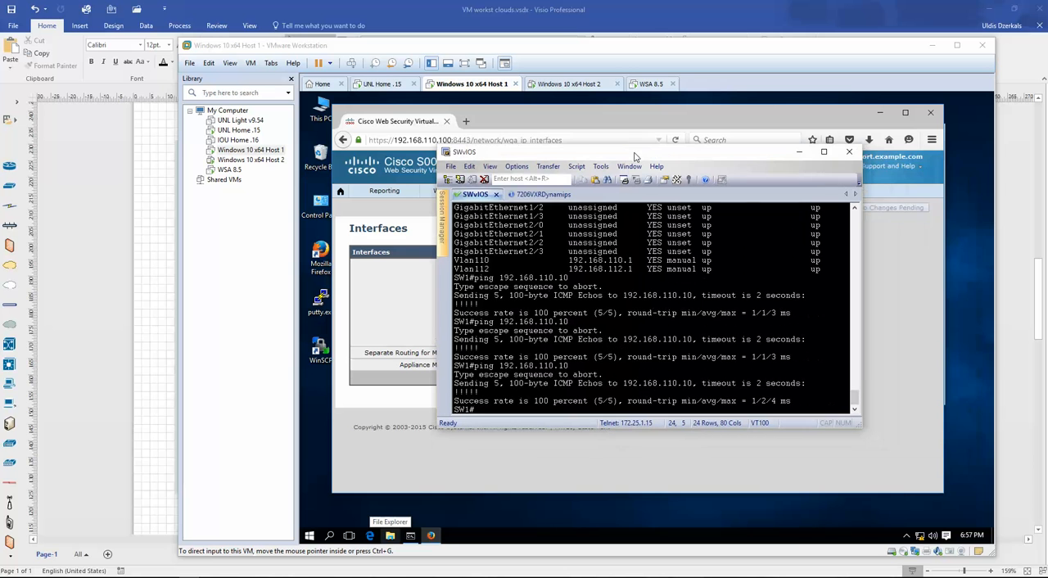
pyautogui.write('conf t')
pyautogui.press('Return')
pyautogui.write('r')
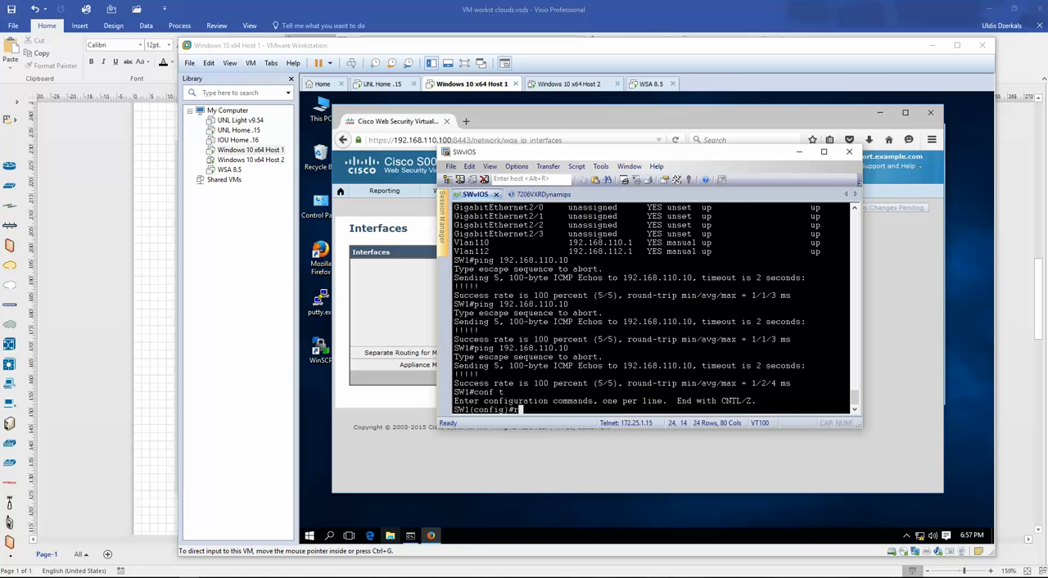
pyautogui.write('outer eigrp 10')
pyautogui.press('Return')
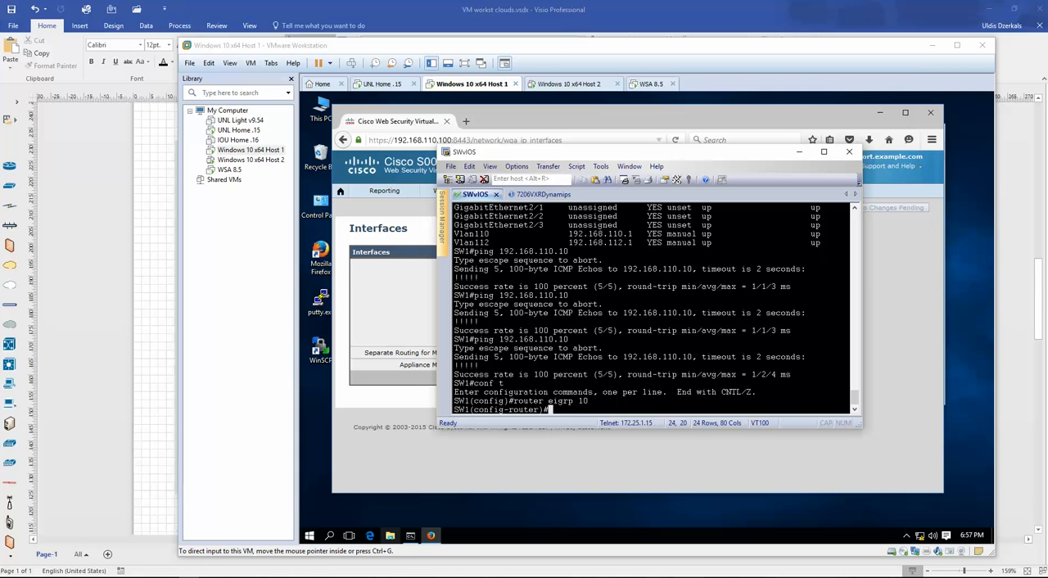
pyautogui.write('no auto')
pyautogui.press('Return')
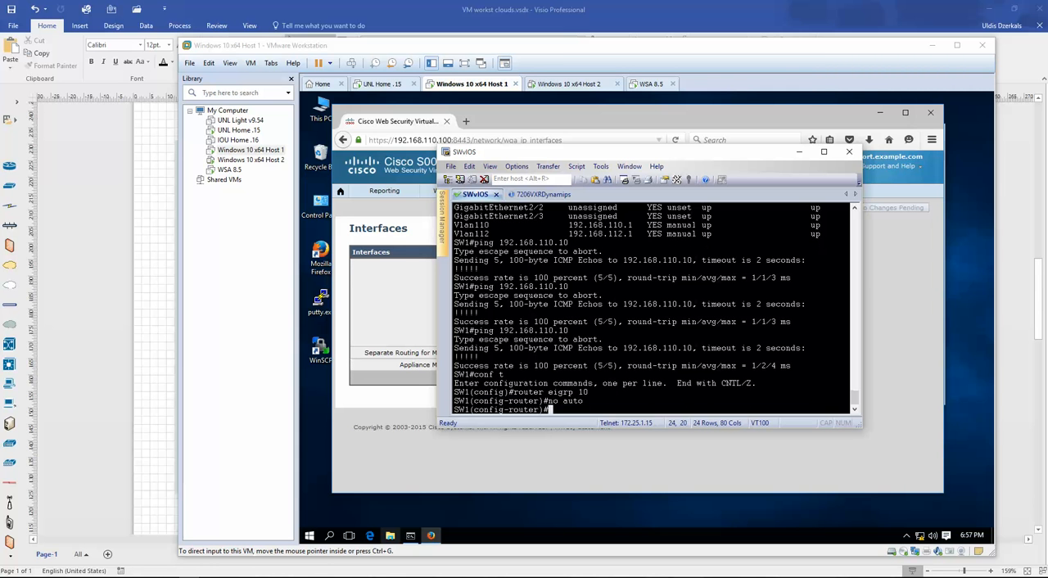
# - Add network 192.168.112.0 with wildcard mask 0.0.0.255 to EIGRP 10 on SW1
pyautogui.write('net')
pyautogui.write('19')
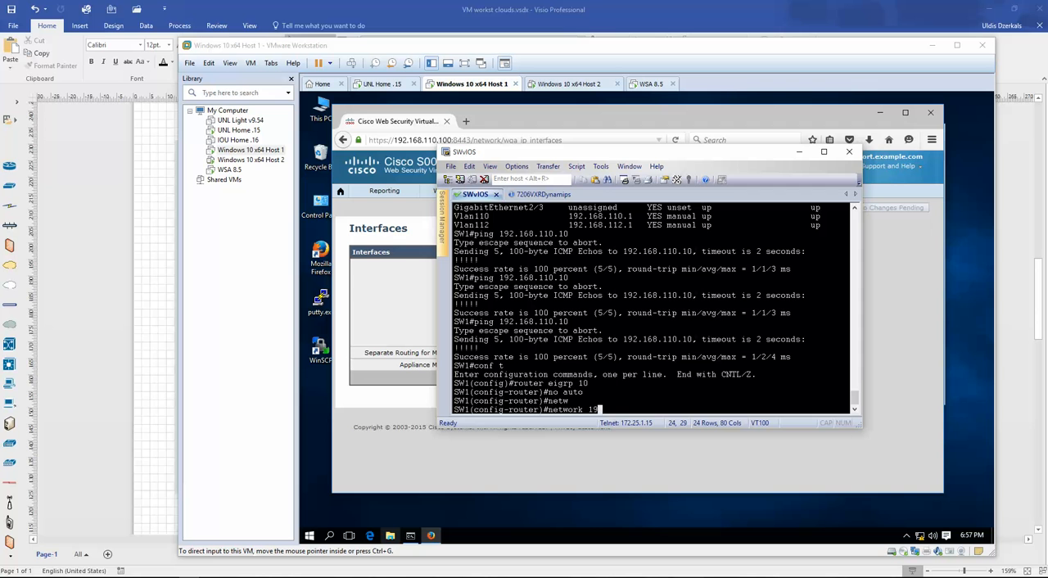
pyautogui.write('2.168.11.2')
pyautogui.press('BackSpace')
pyautogui.write('2.0 0.0.0.255')
pyautogui.press('Return')
# - Add network 192.168.110.0 0.0.0.255 to EIGRP 10 on SW1, leaving an empty prompt
pyautogui.press('Up')
pyautogui.press('Left')
pyautogui.press('Left')
pyautogui.press('Left')
pyautogui.press('Left')
pyautogui.press('Left')
pyautogui.press('Left')
pyautogui.press('Left')
pyautogui.press('Left')
pyautogui.press('Left')
pyautogui.press('Left')
pyautogui.press('Left')
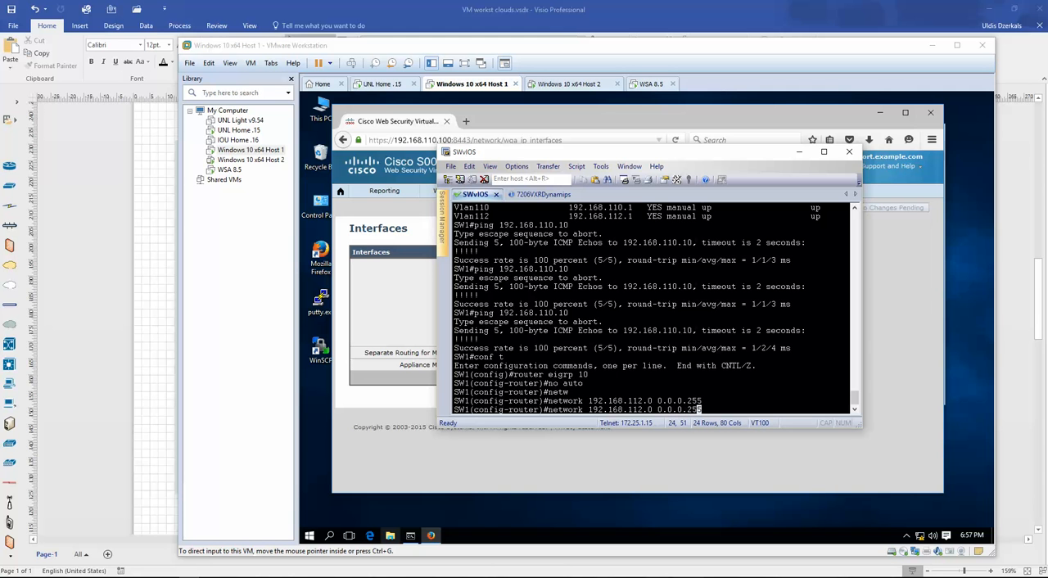
pyautogui.press('Left')
pyautogui.press('BackSpace')
pyautogui.write('0')
pyautogui.press('Return')
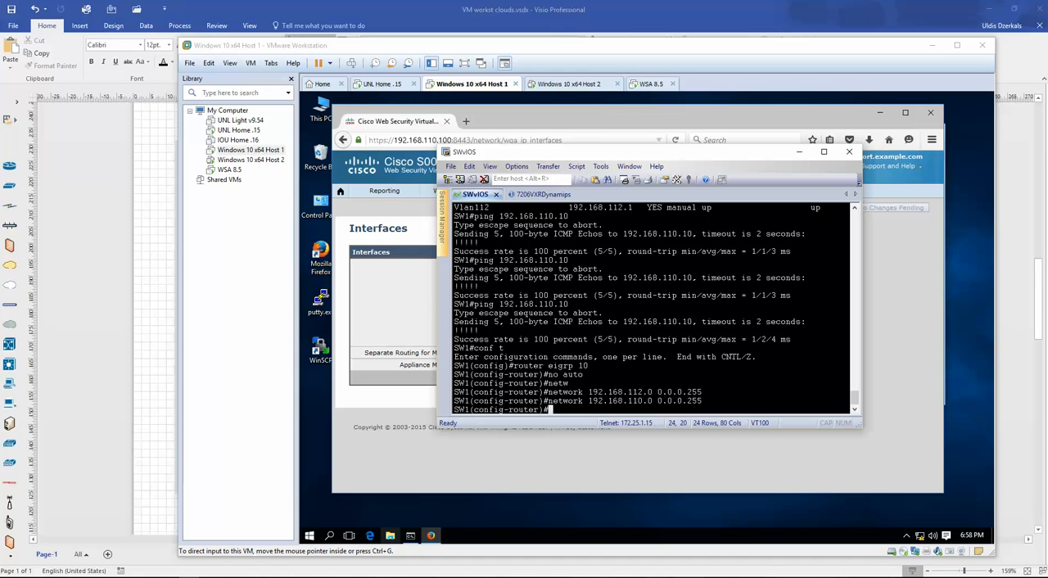
pyautogui.write('network 192.168.110.0 0.0.0.255')
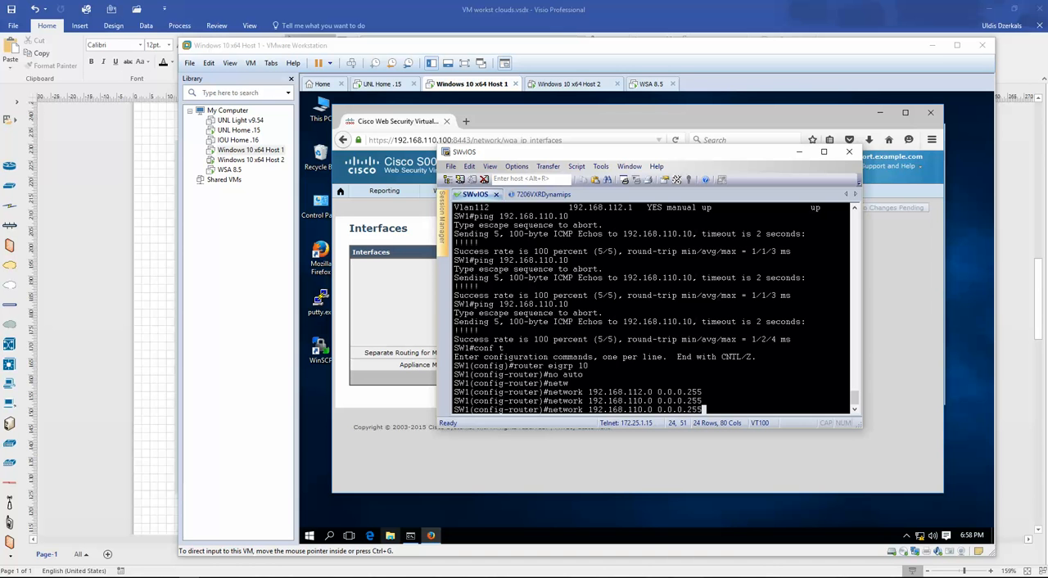
pyautogui.press('BackSpace')
pyautogui.press('BackSpace')
pyautogui.press('BackSpace')
pyautogui.press('BackSpace')
pyautogui.press('BackSpace')
pyautogui.press('BackSpace')
pyautogui.press('BackSpace')
pyautogui.press('BackSpace')
pyautogui.press('BackSpace')
pyautogui.press('BackSpace')
pyautogui.press('BackSpace')
pyautogui.press('BackSpace')
pyautogui.press('BackSpace')
pyautogui.press('BackSpace')
pyautogui.press('BackSpace')
pyautogui.press('BackSpace')
pyautogui.press('BackSpace')
pyautogui.press('BackSpace')
pyautogui.press('BackSpace')
pyautogui.press('BackSpace')
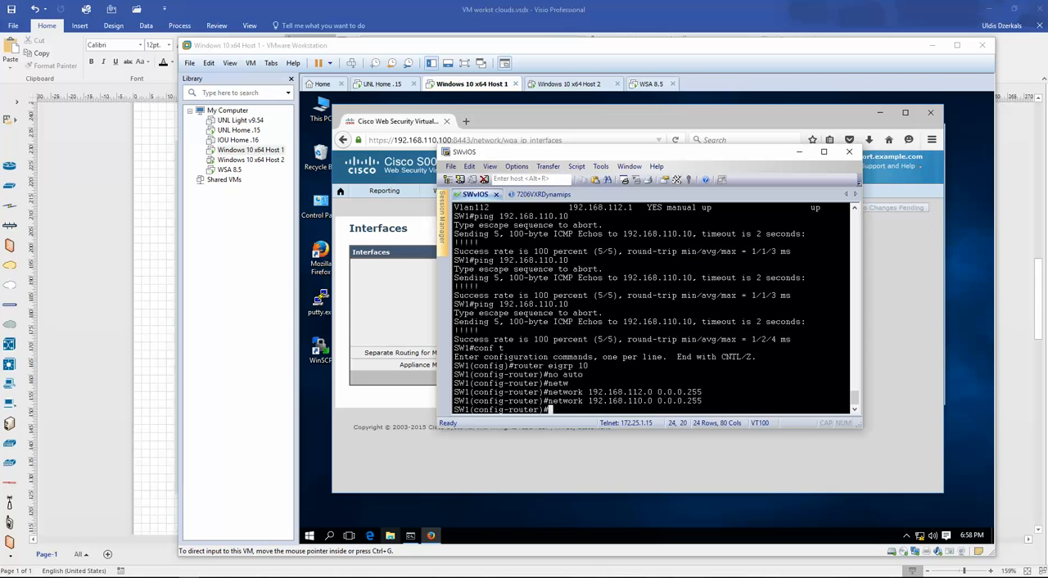
# - Switch to the 7206VXRDynamips session and enter privileged EXEC mode on the router
pyautogui.click(532, 195)
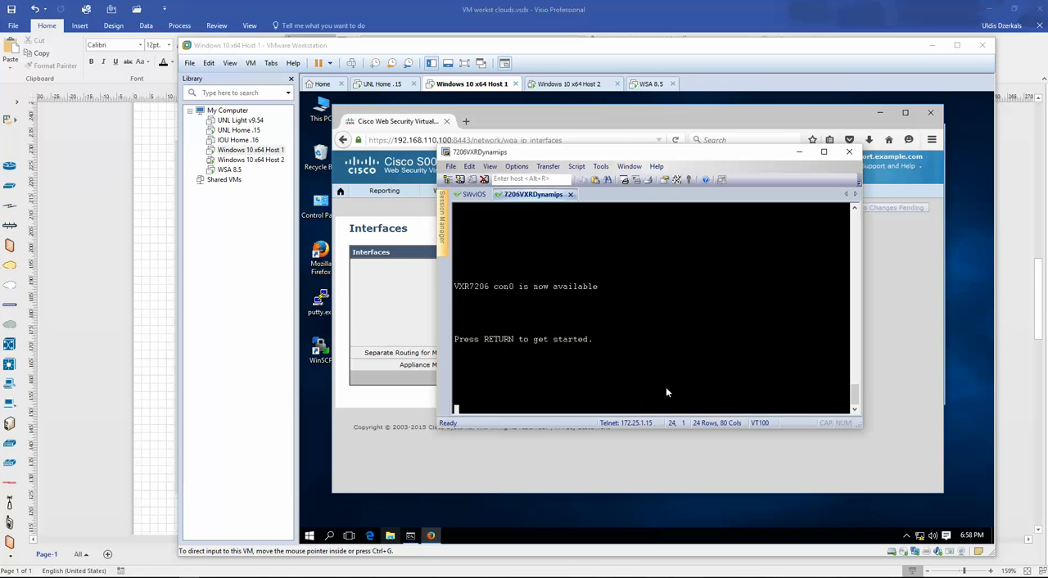
pyautogui.press('Return')
pyautogui.write('en')
# - Configure EIGRP 10 on the 7206 router with automatic summarization disabled (no auto)
pyautogui.press('Return')
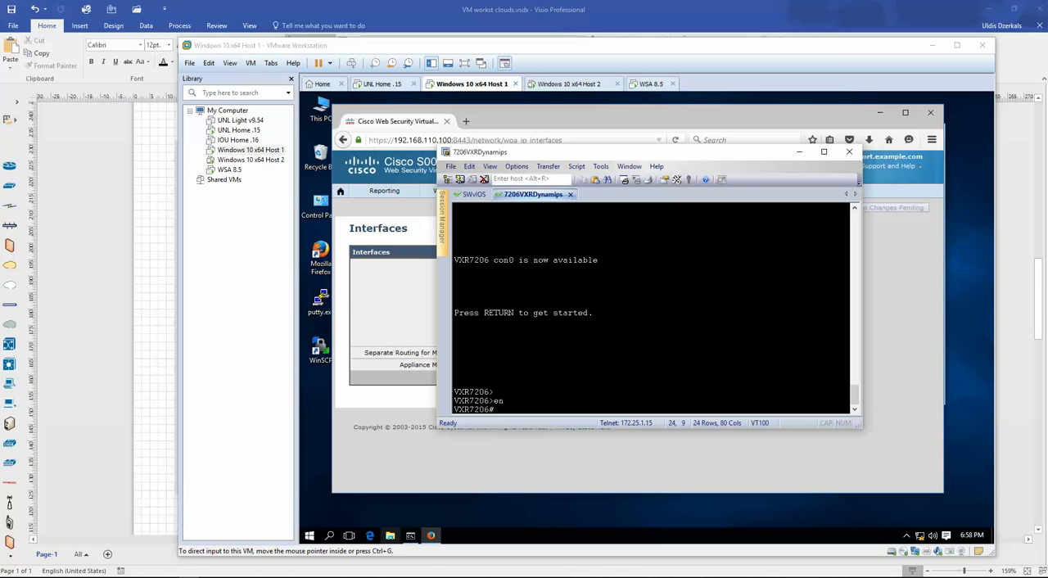
pyautogui.write('conf t')
pyautogui.press('Return')
pyautogui.write('ro')
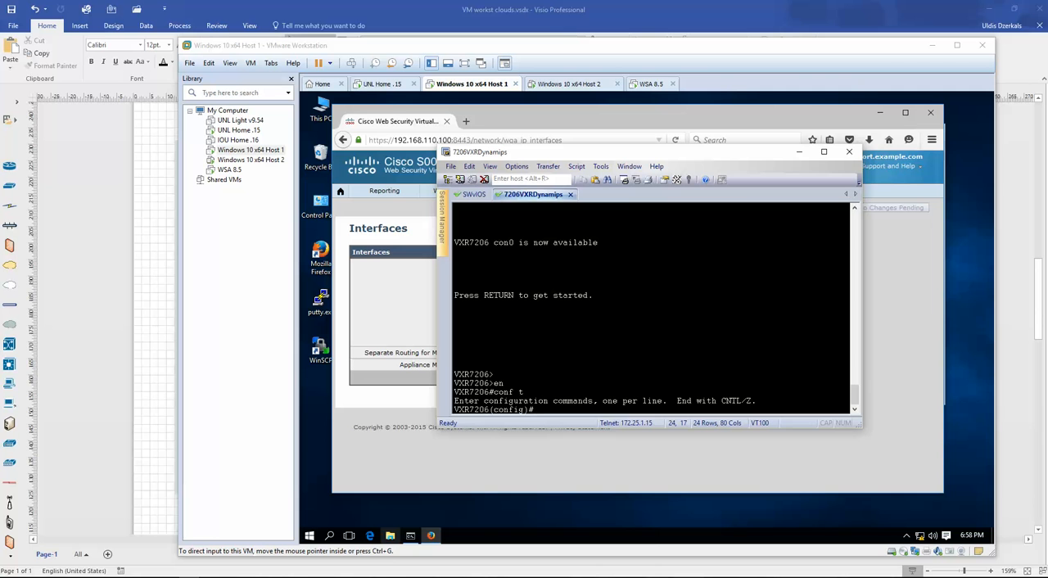
pyautogui.write('uter eigrp 10')
pyautogui.press('Return')
pyautogui.write('no auto')
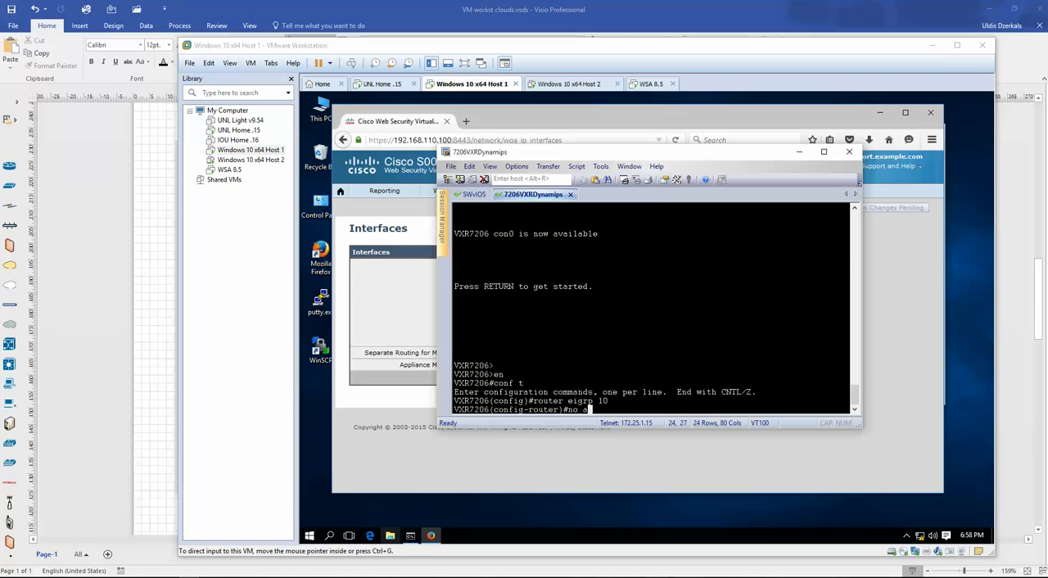
pyautogui.press('Return')
# - Add network 192.168.112.0 with wildcard mask 0.0.0.255 to EIGRP 10 on the 7206 router
pyautogui.write('netew')
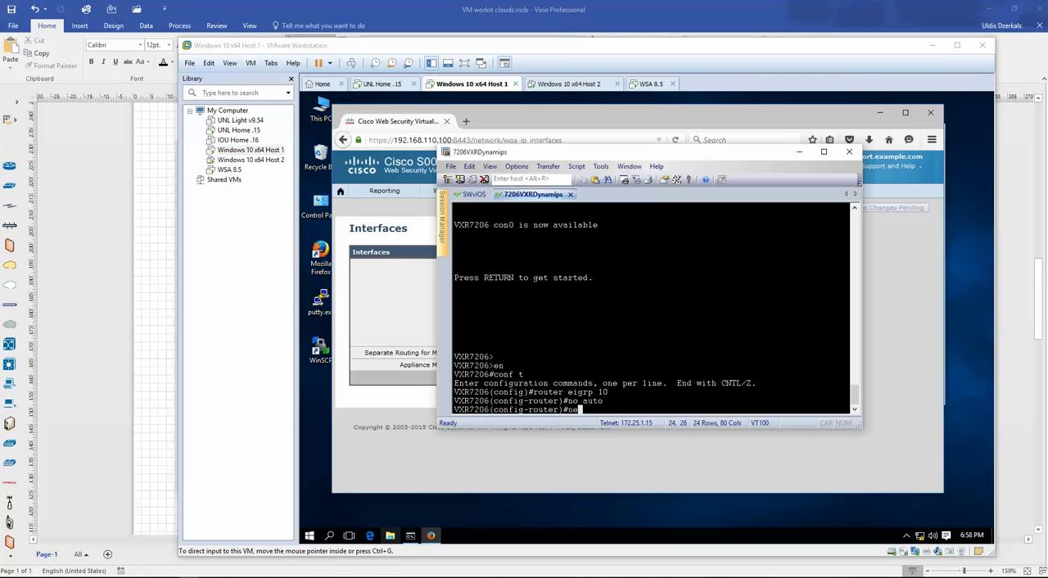
pyautogui.press('Tab')
pyautogui.press('BackSpace')
pyautogui.press('BackSpace')
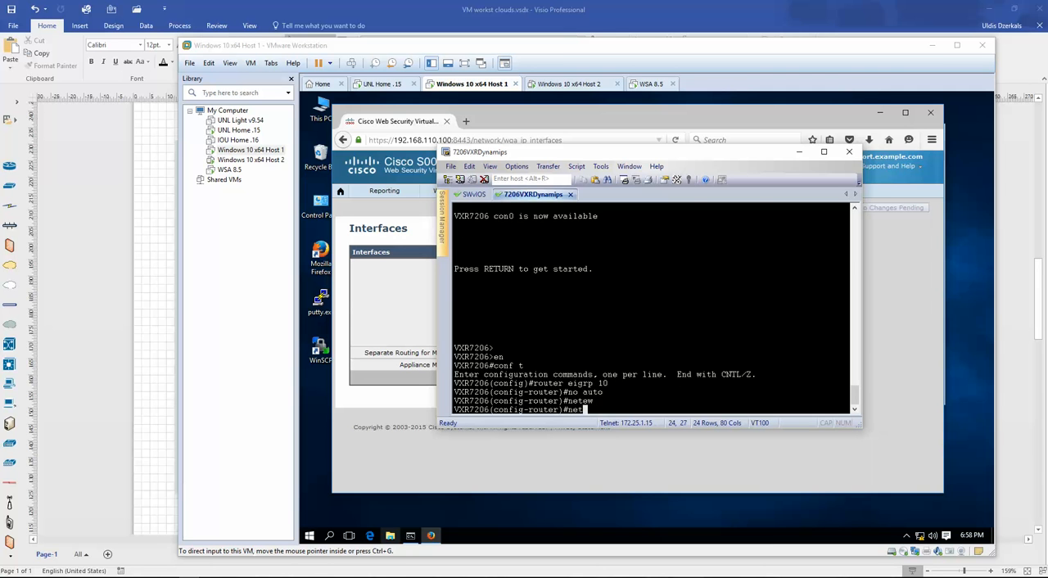
pyautogui.write('w')
pyautogui.press('Tab')
pyautogui.write('192.')
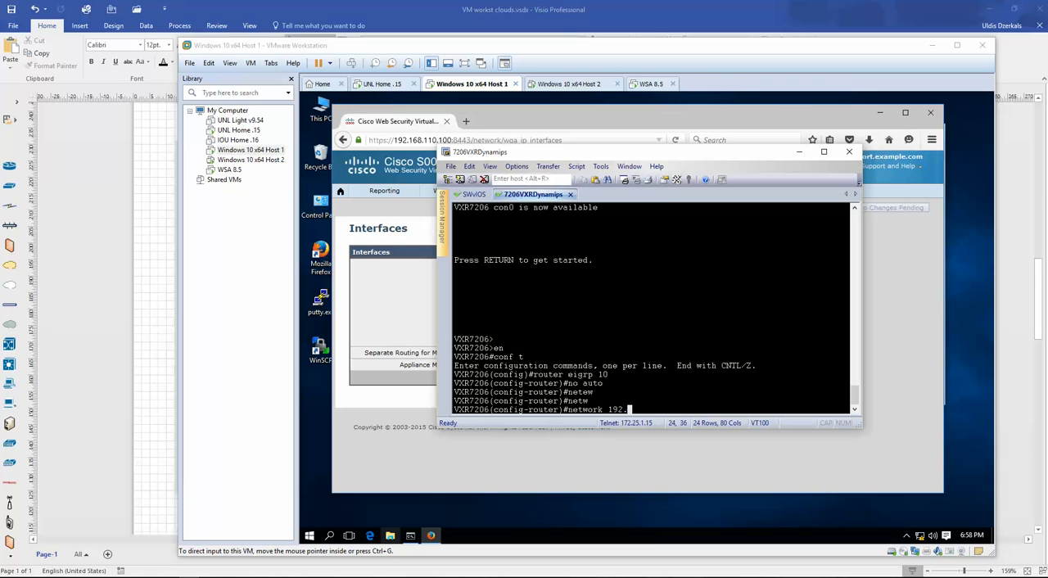
pyautogui.write('168.112.0 0.0.0.255')
pyautogui.press('Return')
# - Add network 192.168.114.0 0.0.0.255 to EIGRP 10 on the 7206 router and exit configuration mode
pyautogui.press('Up')
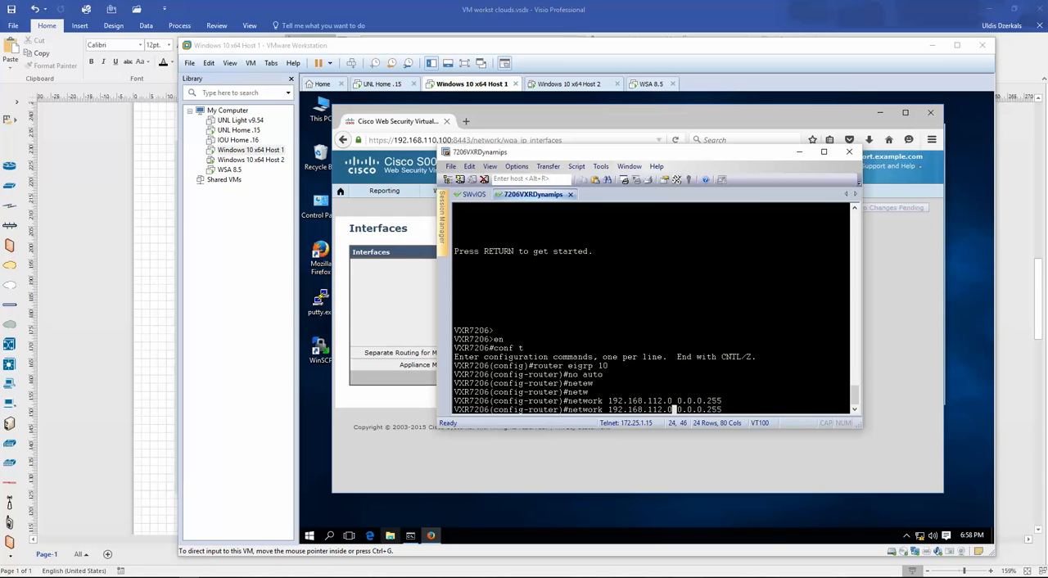
pyautogui.press('Return')
pyautogui.write('12')
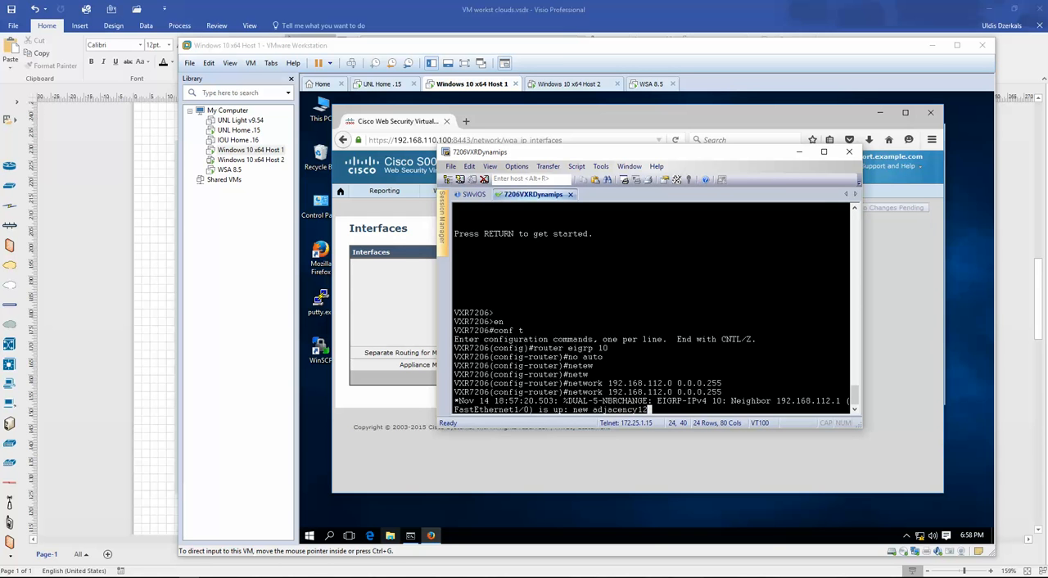
pyautogui.press('BackSpace')
pyautogui.write('4.0 0.0.0.255')
pyautogui.press('Return')
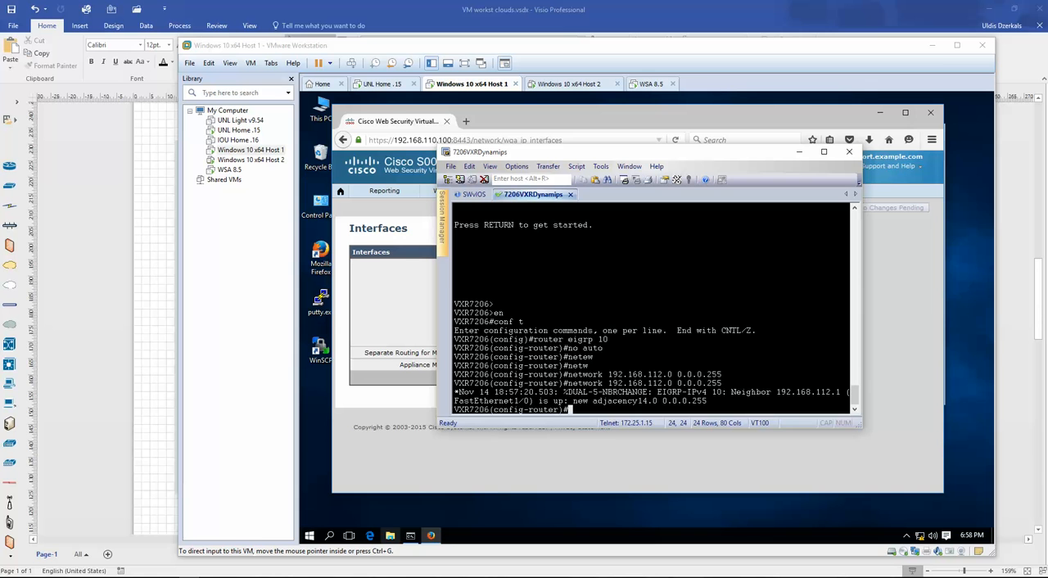
pyautogui.write('end')
pyautogui.press('Return')
# - Display the 7206 running configuration and check its interface and EIGRP 10 sections
pyautogui.write('sh ru')
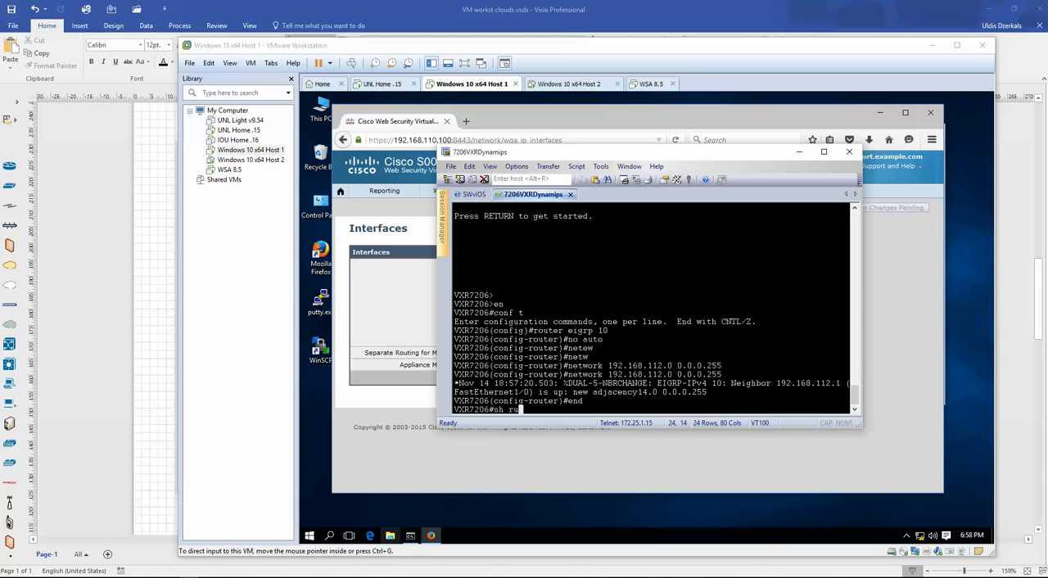
pyautogui.press('Return')
pyautogui.press('space')
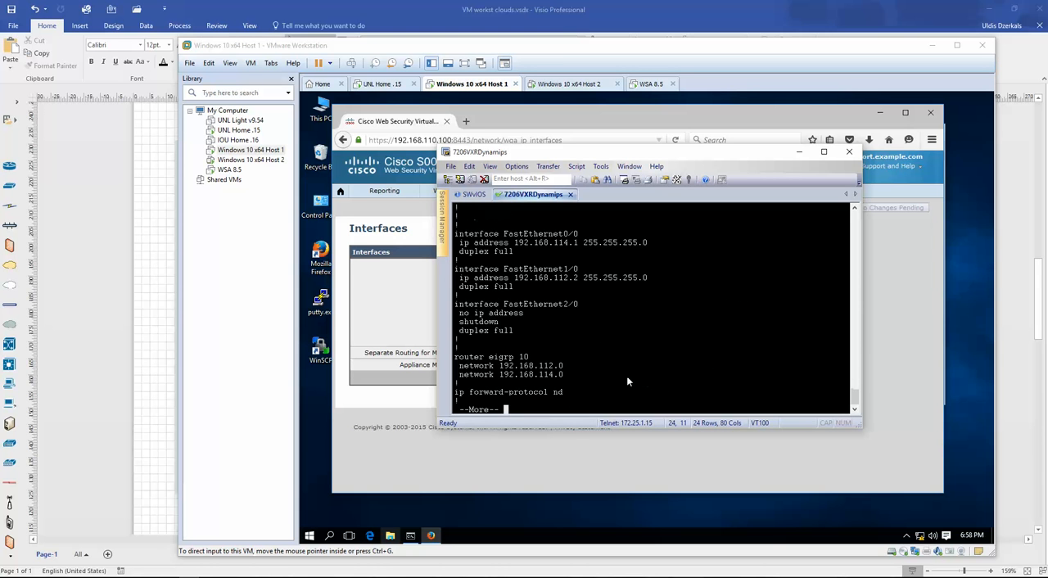
# - Close the configuration listing, display the router's IP routing table, and highlight the EIGRP-learned route
pyautogui.write('qsh')
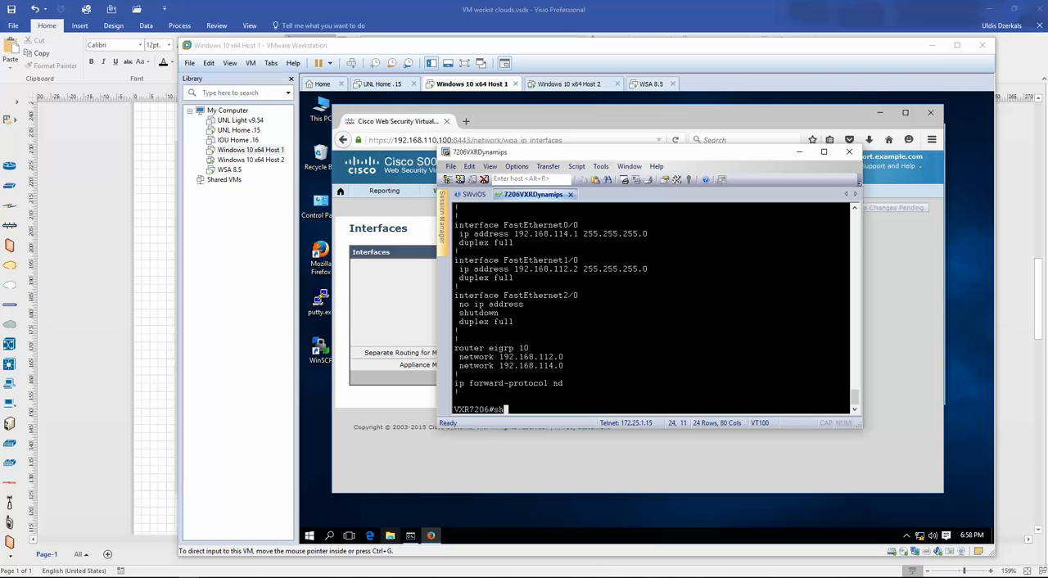
pyautogui.write(' ip route')
pyautogui.press('Return')
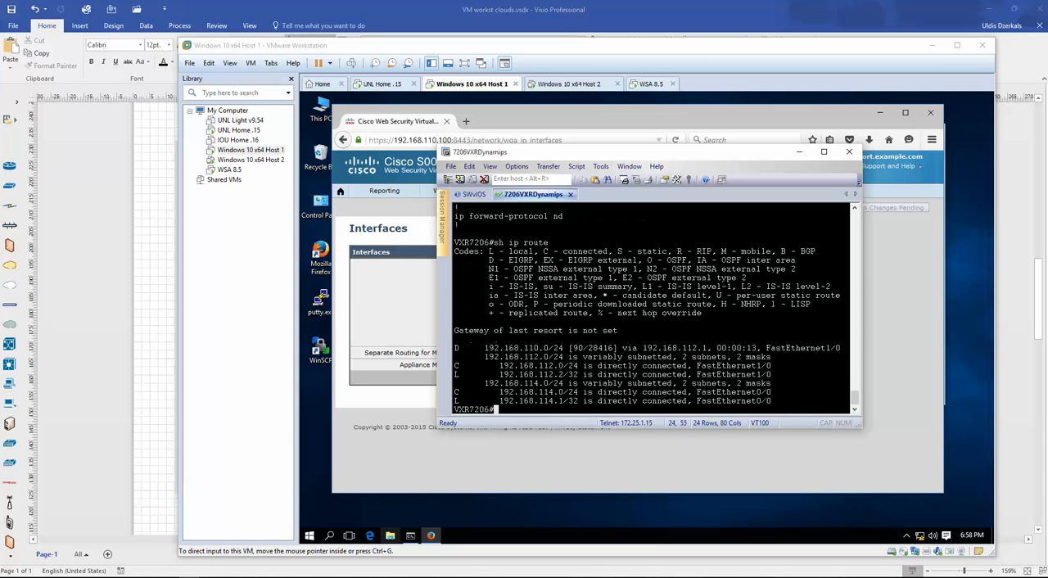
pyautogui.moveTo(488, 348); pyautogui.dragTo(662, 361)
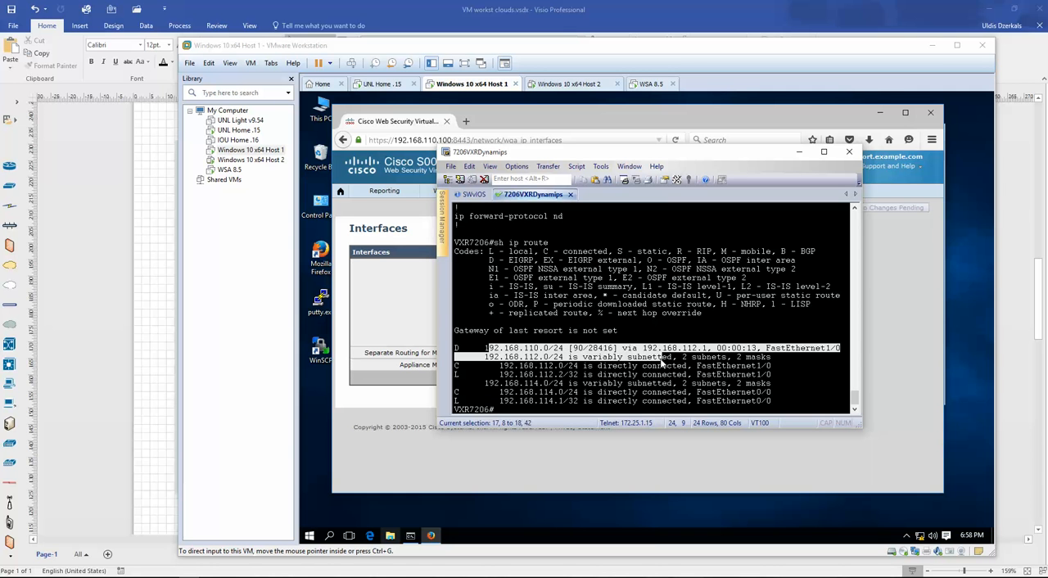
# - Switch to the Windows 10 x64 Host 2 virtual machine and ping Host 1 at 192.168.110.10, stopping after a few replies
pyautogui.click(569, 84)
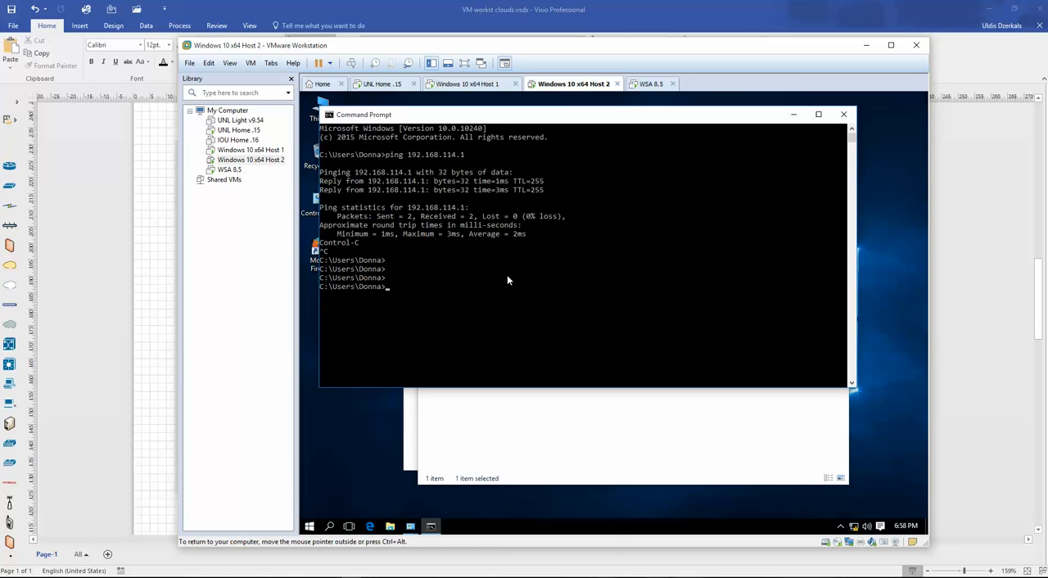
pyautogui.click(508, 277)
pyautogui.write('ping 192.168.110.10')
pyautogui.press('Return')
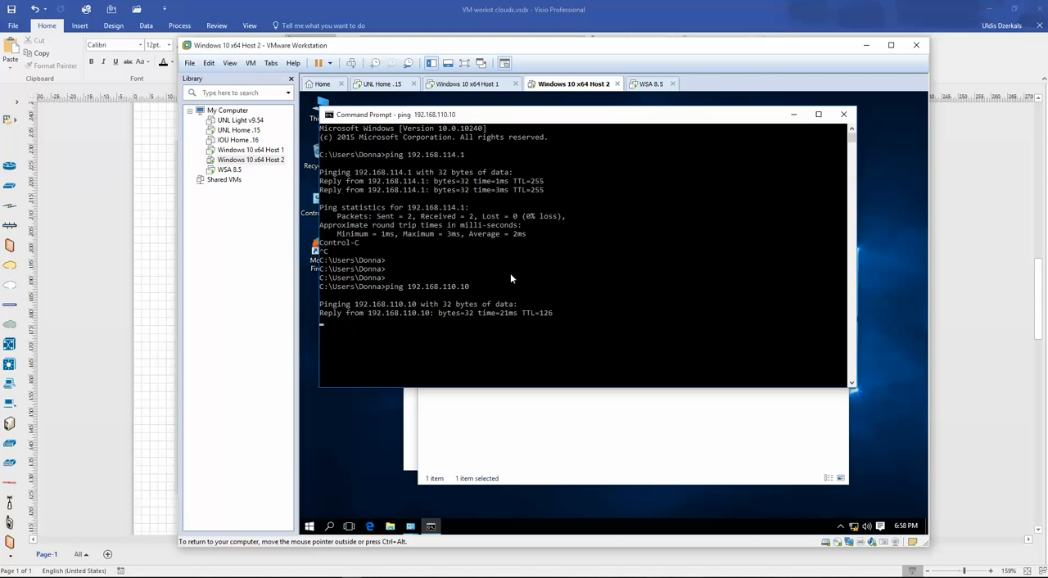
pyautogui.hotkey('ctrl', 'c')
# - Ping the WSA management address 192.168.110.100 from Host 2
pyautogui.press('Up')
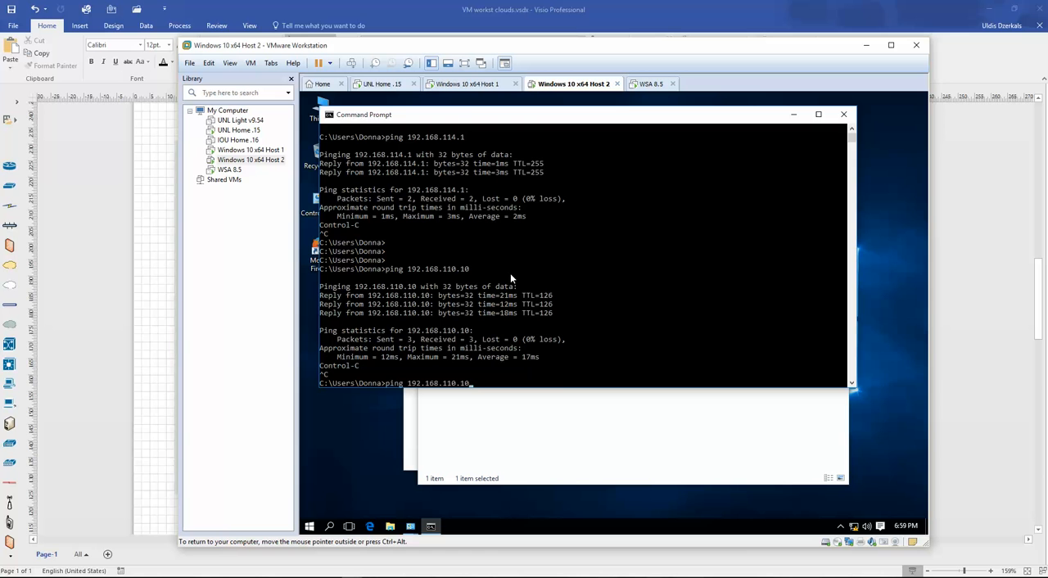
pyautogui.write('0')
pyautogui.press('Return')
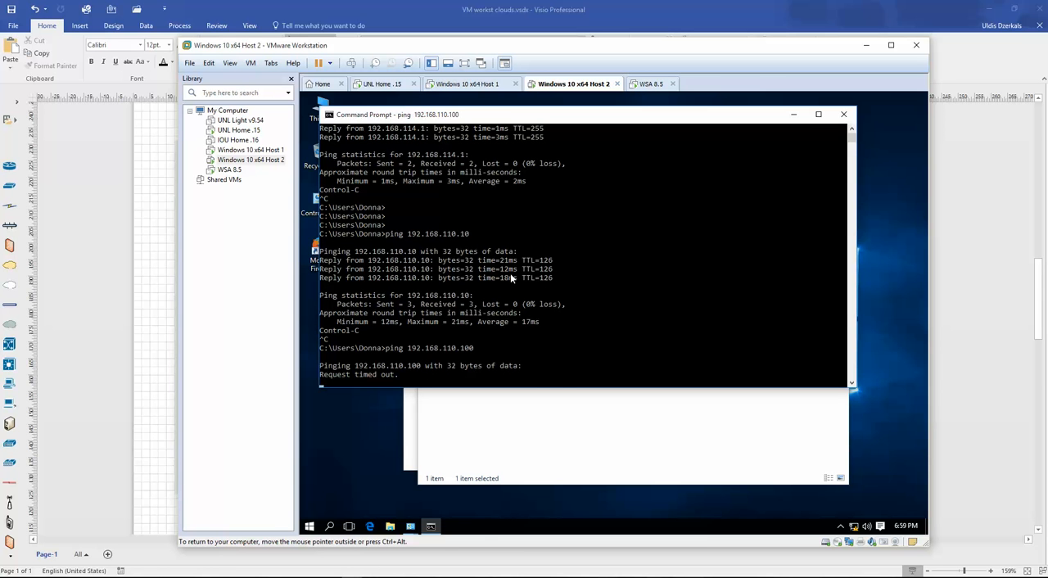
# - View the WSA 8.5 console, then minimize the VMware Workstation and terminal windows to show the Visio network diagram
pyautogui.click(651, 83)
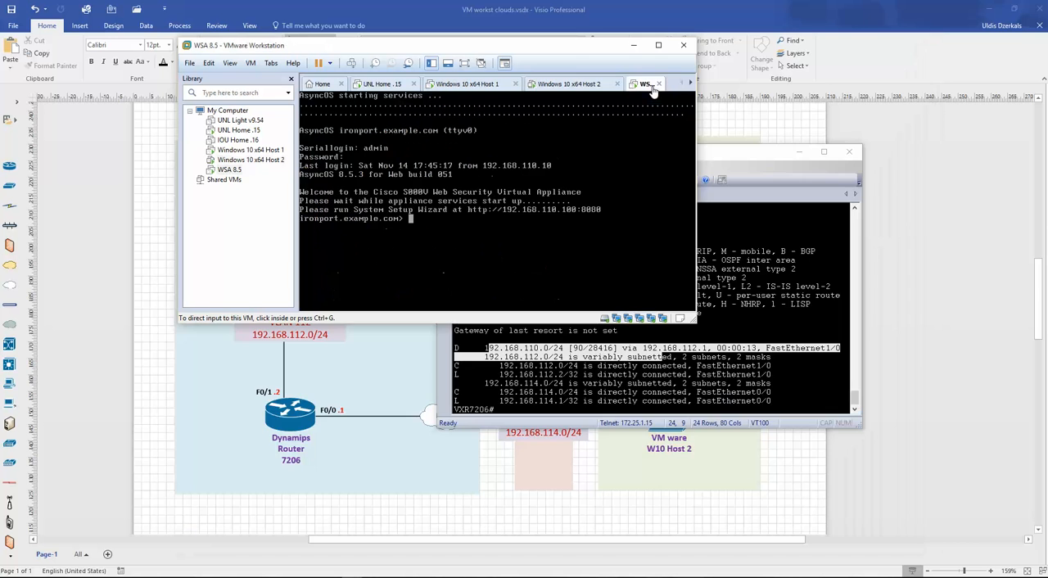
pyautogui.moveTo(430, 46); pyautogui.dragTo(468, 122)
pyautogui.click(671, 122)
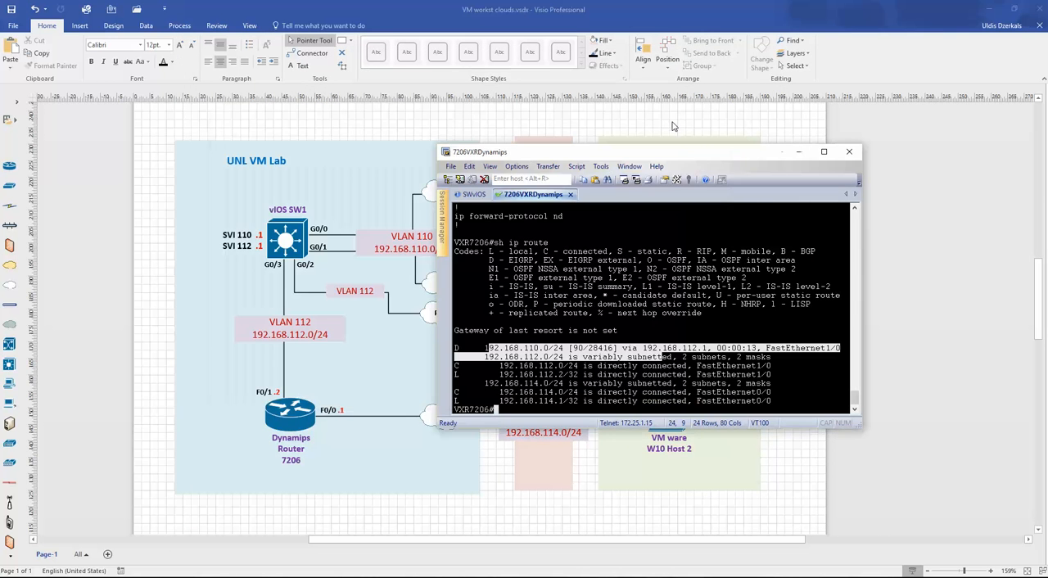
pyautogui.moveTo(693, 156); pyautogui.dragTo(588, 150)
pyautogui.click(696, 145)
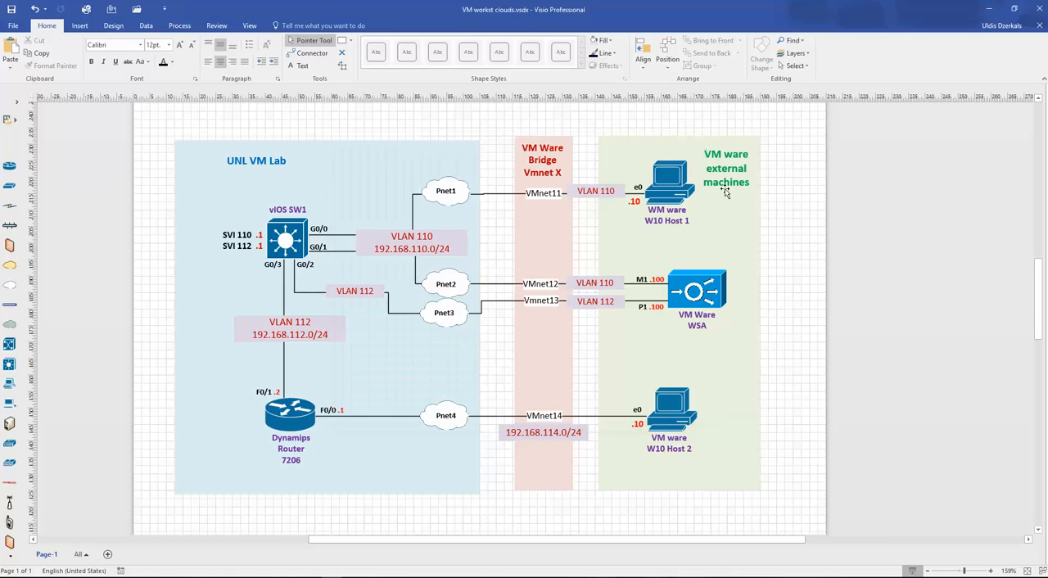